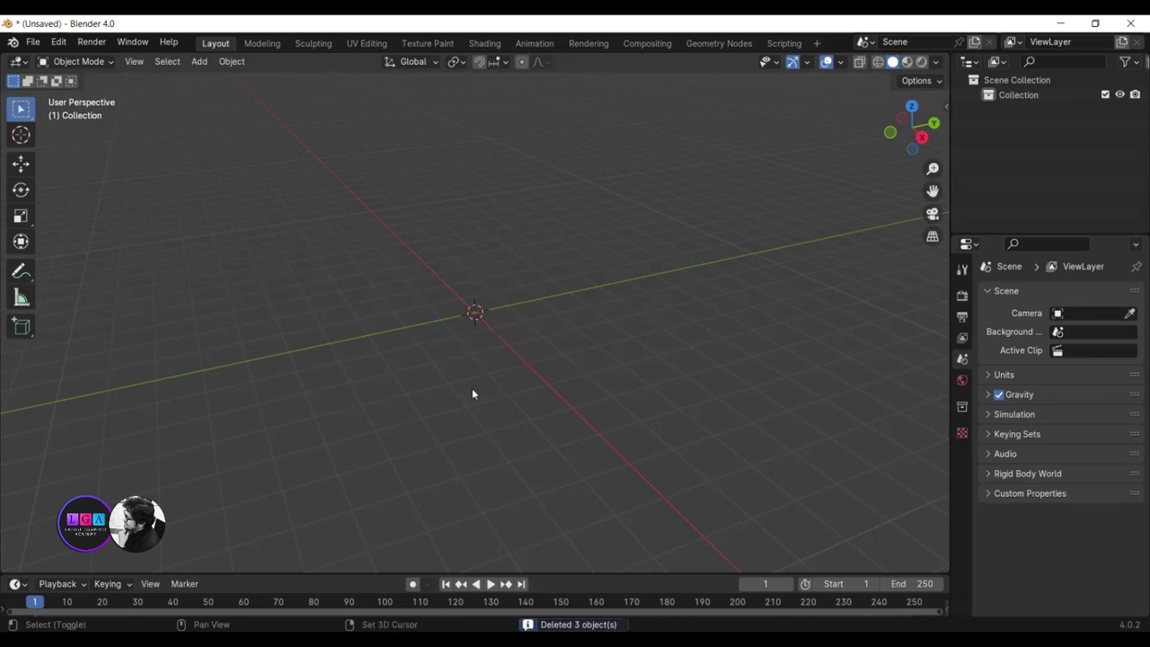
- Add a cube to the scene and select it
key("shift+a")
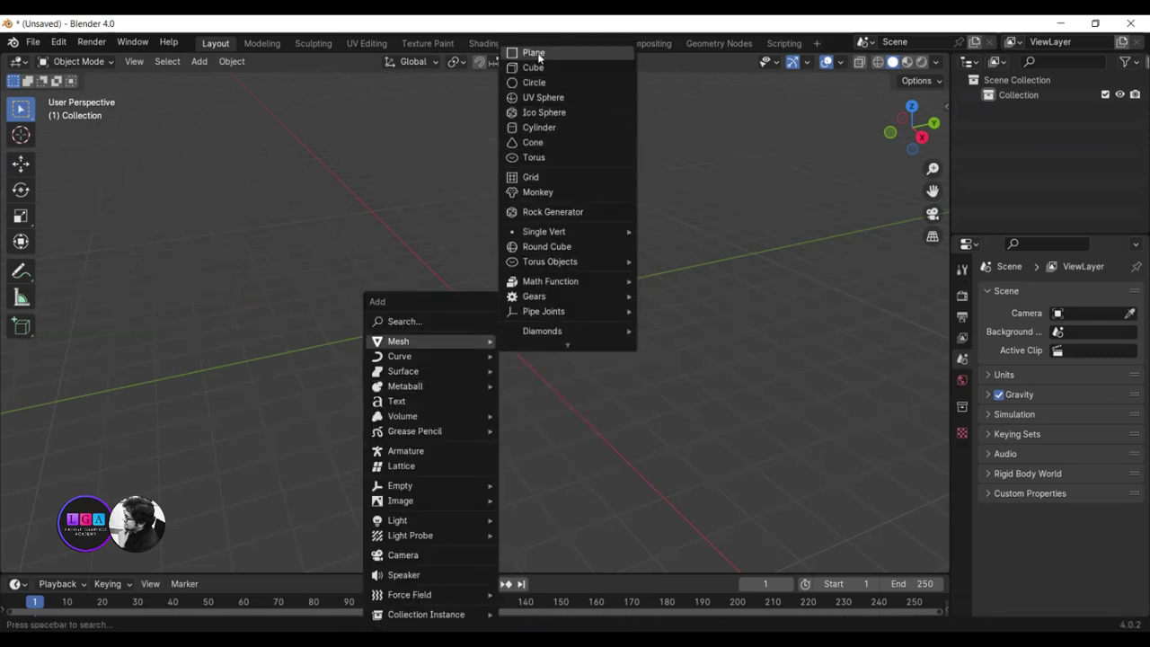
left_click(544, 67)
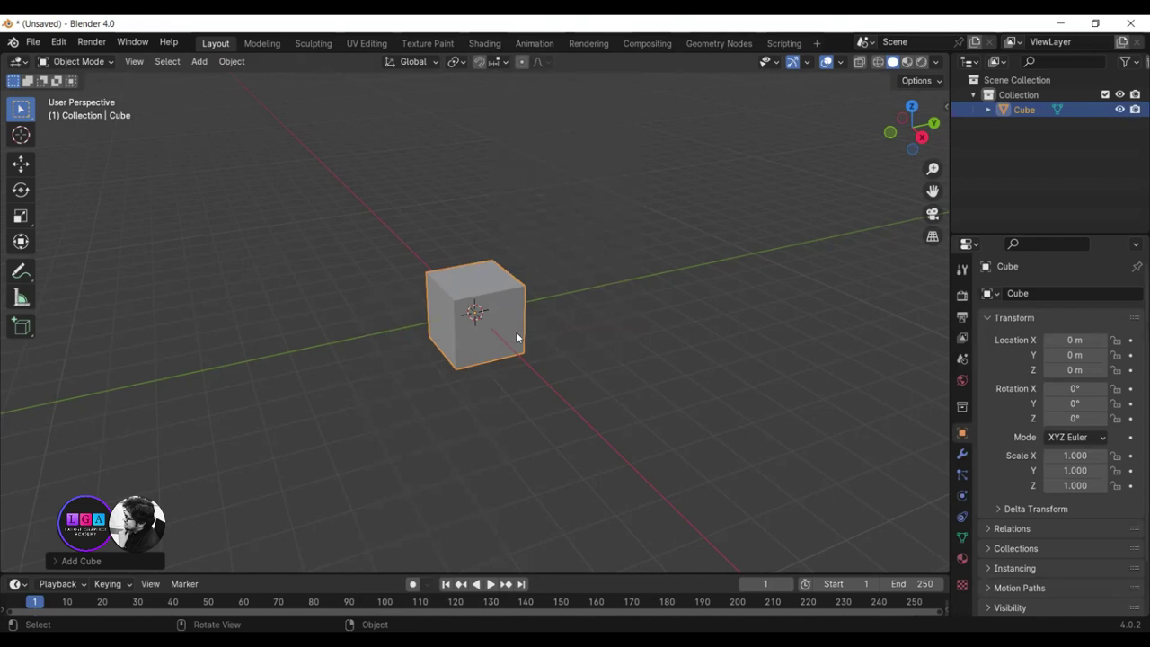
left_click_drag(368, 221, 547, 392)
- Scale the cube uniformly to 1.385, then stretch it to 2.725 along Z
key("s")
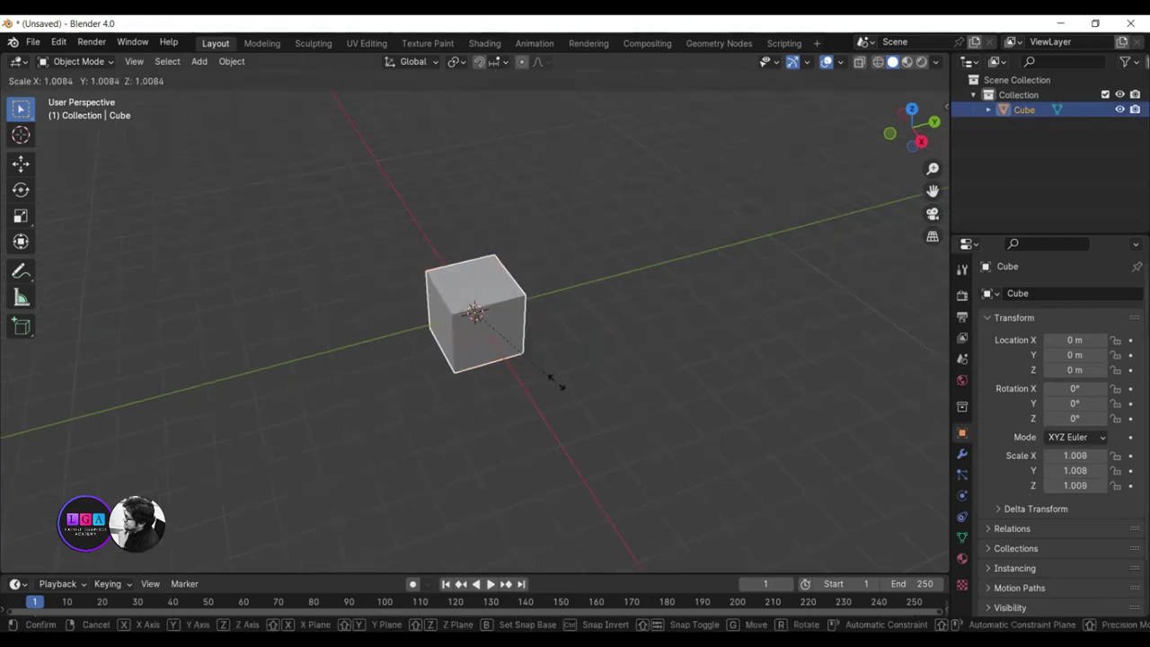
left_click(608, 371)
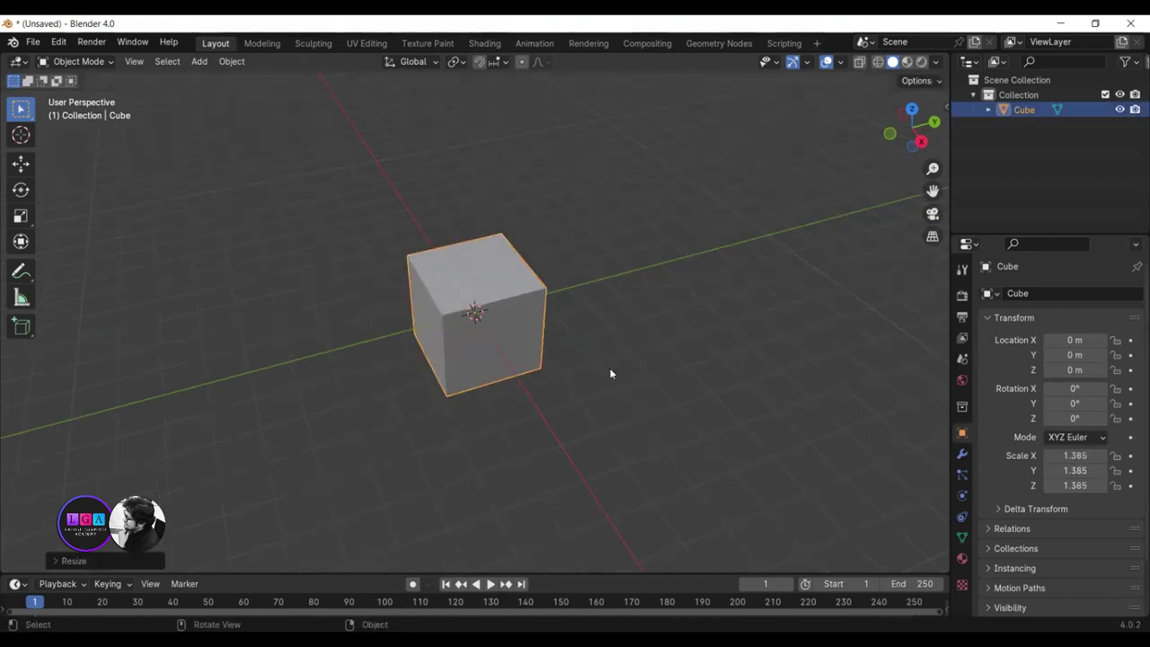
key("s")
key("z")
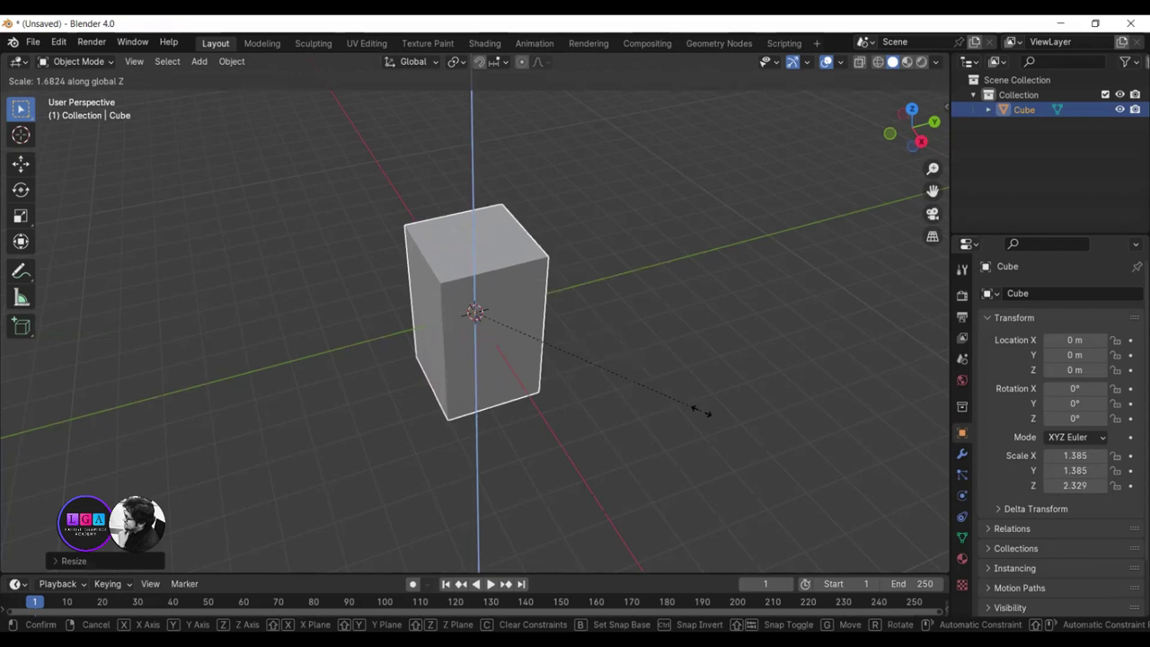
left_click(737, 418)
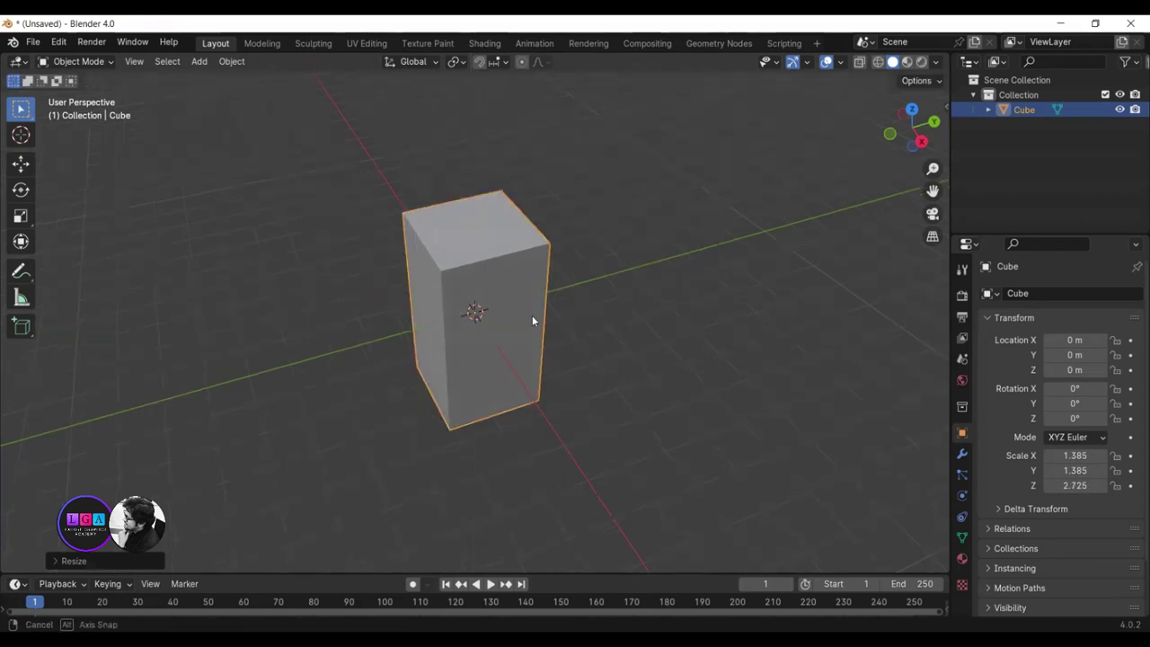
middle_click_drag(531, 317, 486, 362)
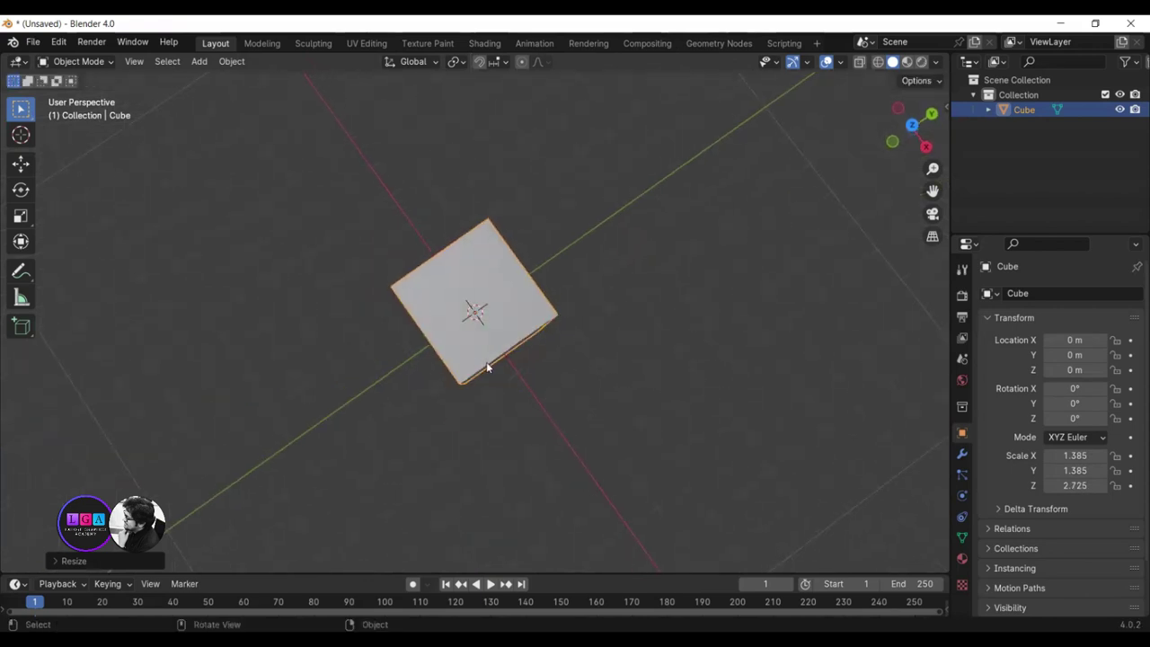
mouse_move(534, 378)
middle_mouse_down()
mouse_move(474, 311)
mouse_move(480, 219)
middle_mouse_up()
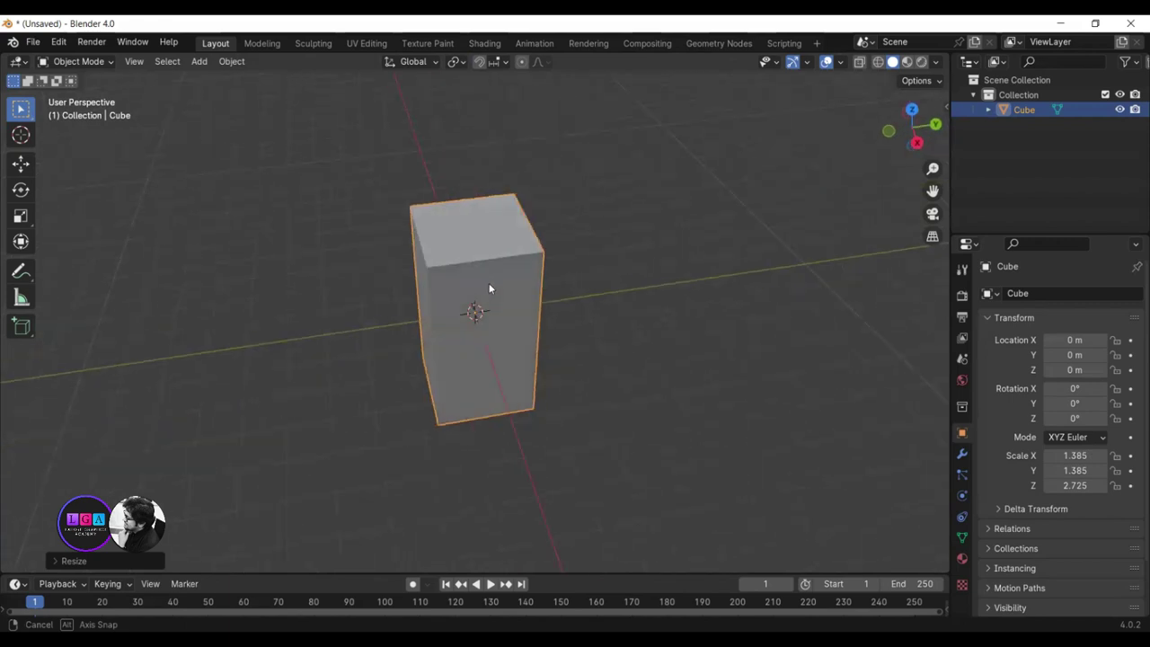
- Move the tall box up along Z to 2.7923 m so its base sits on the grid
middle_click_drag(464, 261, 484, 272)
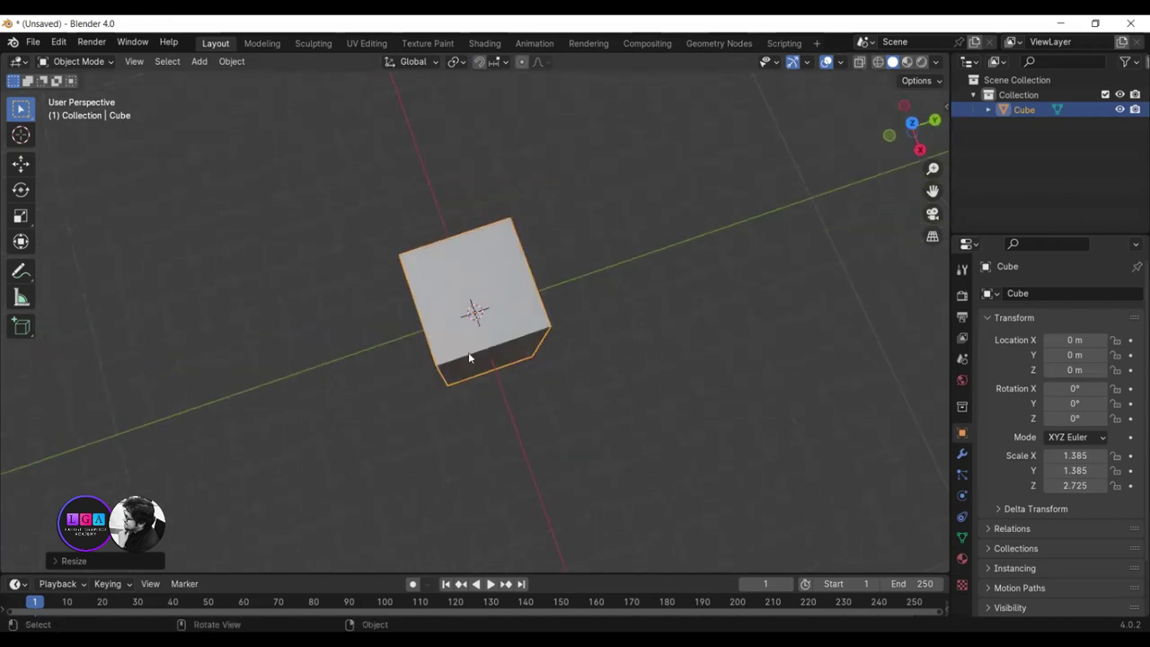
middle_click_drag(468, 355, 465, 257)
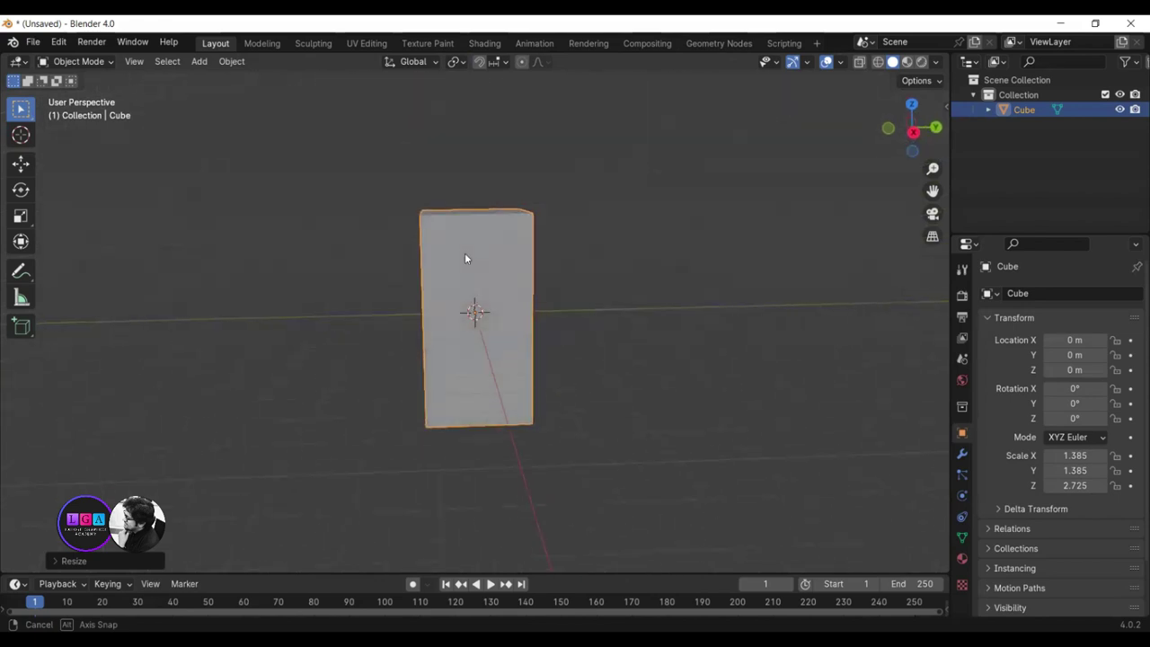
mouse_move(472, 310)
middle_mouse_down()
mouse_move(503, 322)
mouse_move(414, 251)
mouse_move(364, 265)
mouse_move(444, 265)
middle_mouse_up()
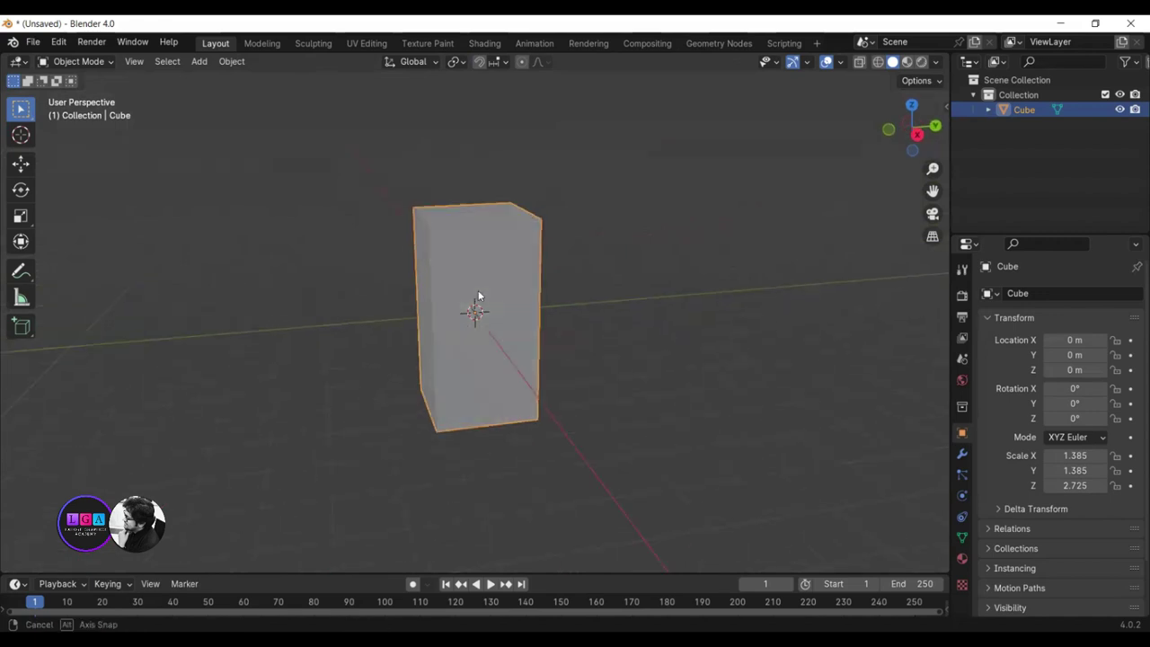
middle_click_drag(478, 289, 449, 226)
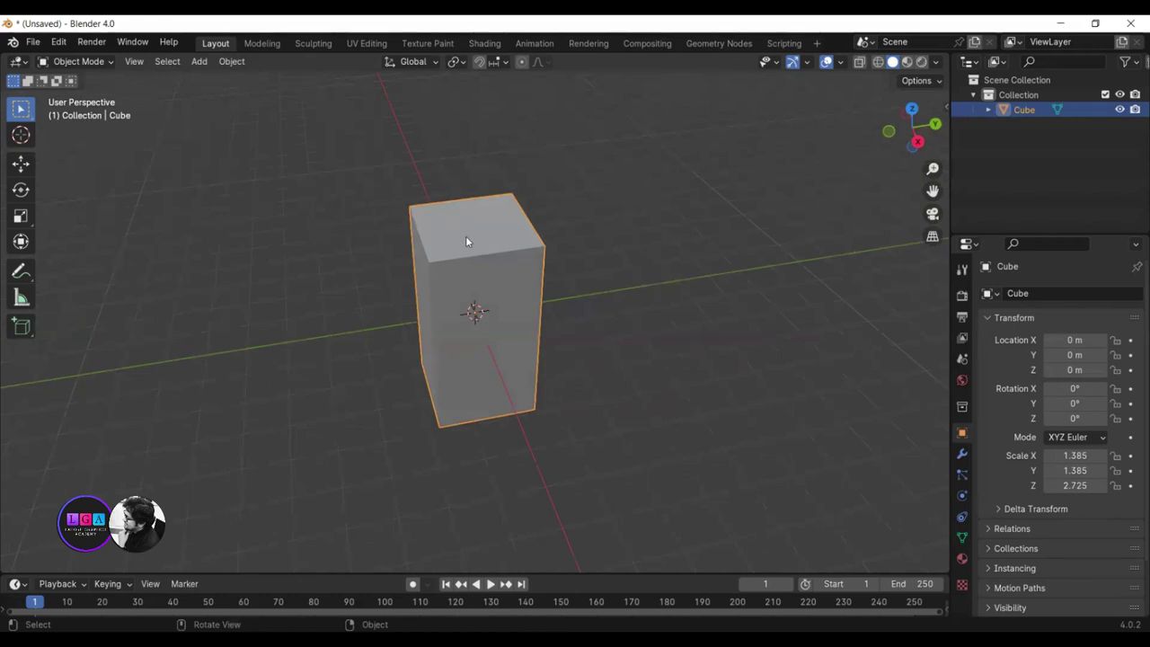
middle_click_drag(493, 356, 478, 305)
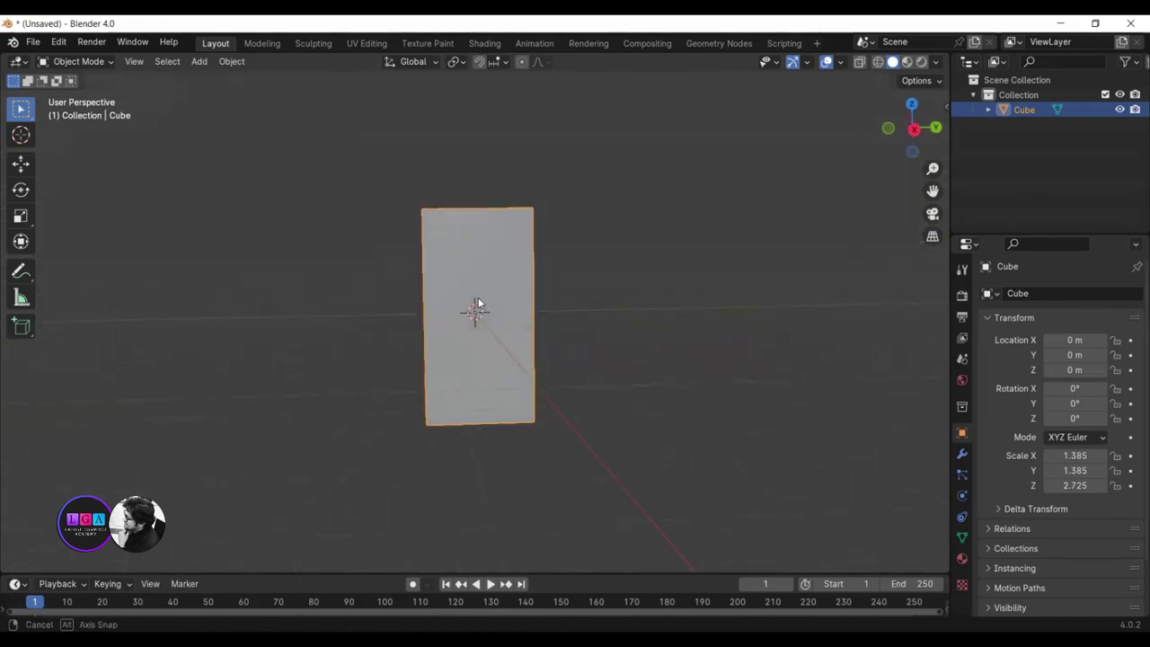
key("g")
key("z")
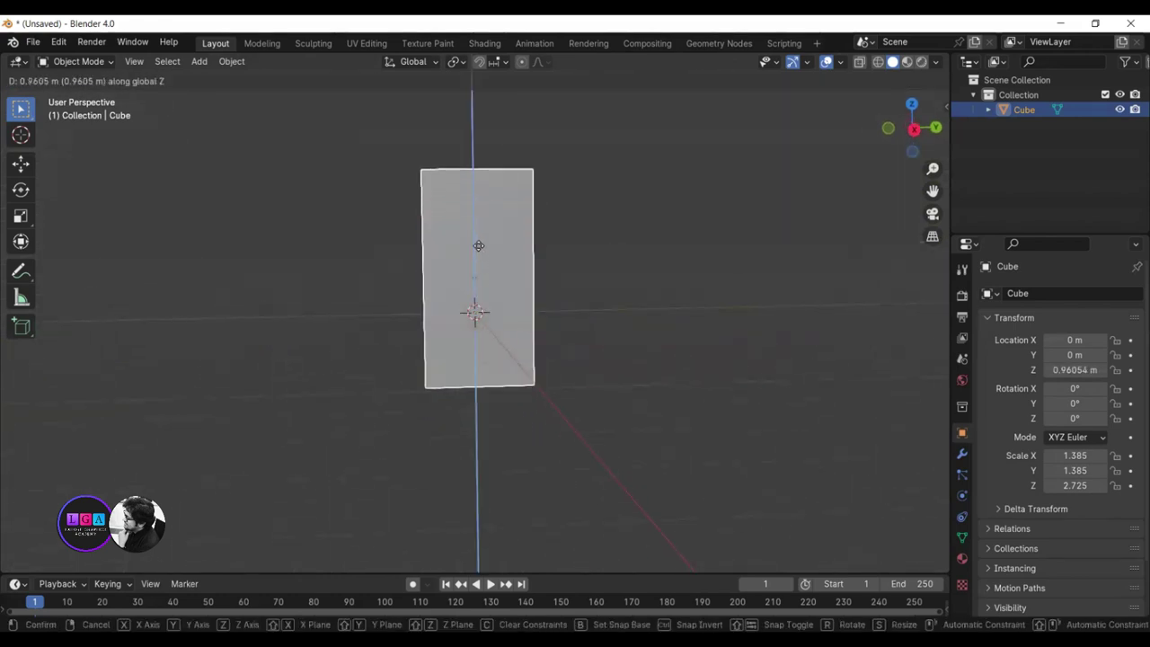
left_click(482, 193)
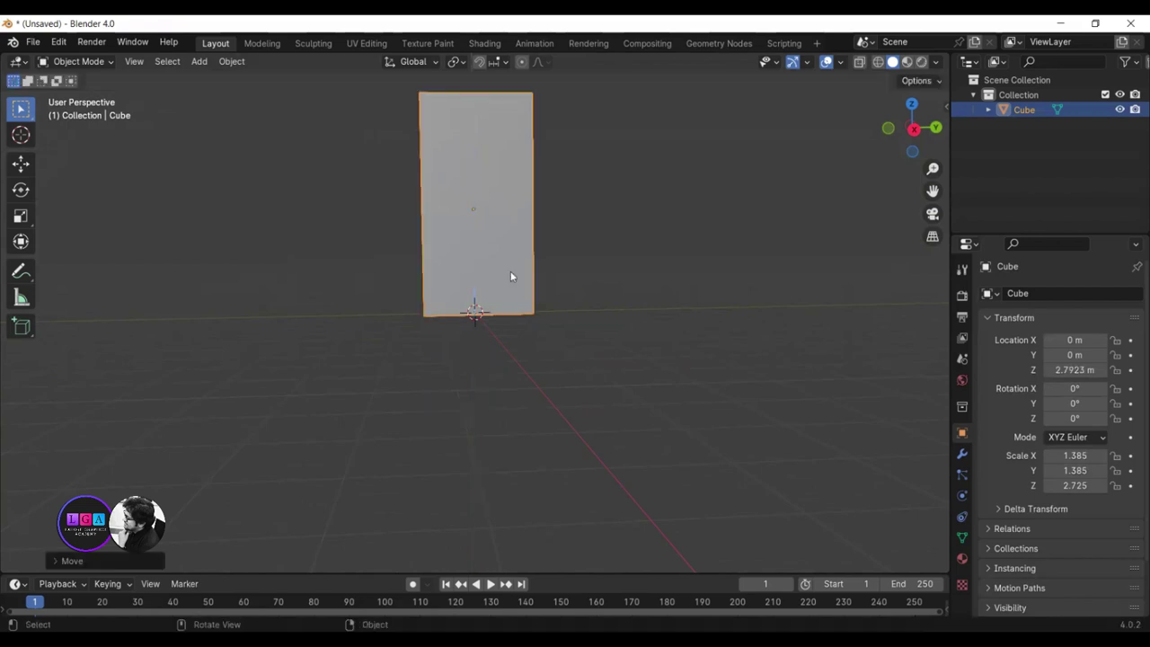
mouse_move(510, 270)
middle_mouse_down()
mouse_move(529, 364)
mouse_move(492, 292)
middle_mouse_up()
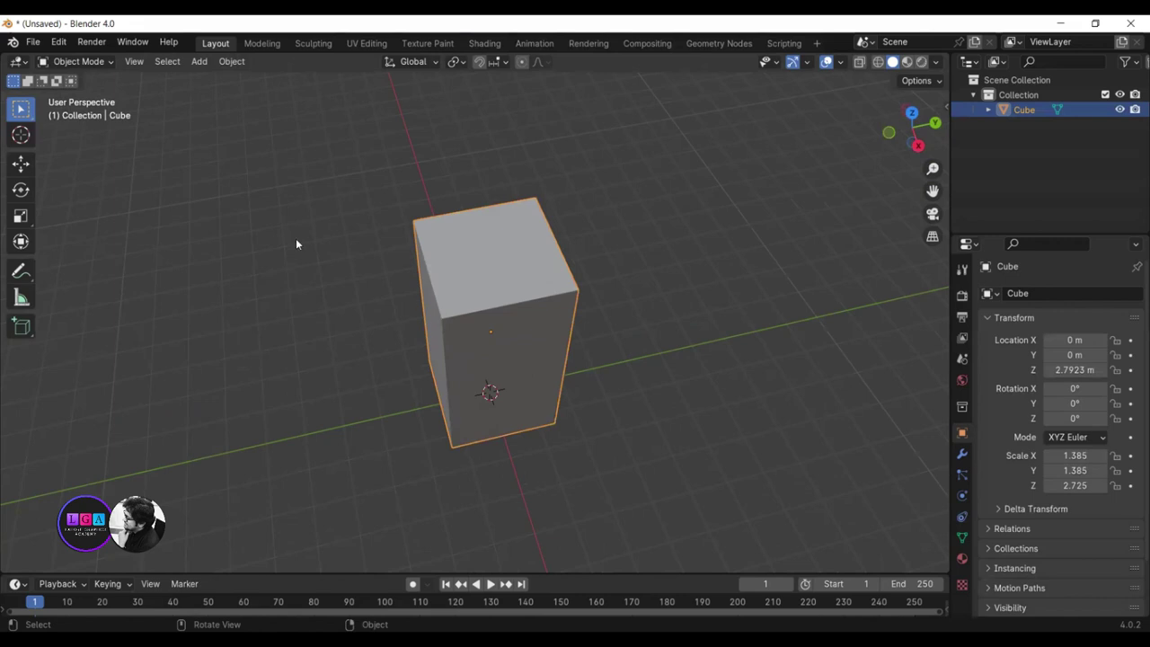
- Enter Edit Mode with face select and select the box's front face
left_click(91, 67)
key("Tab")
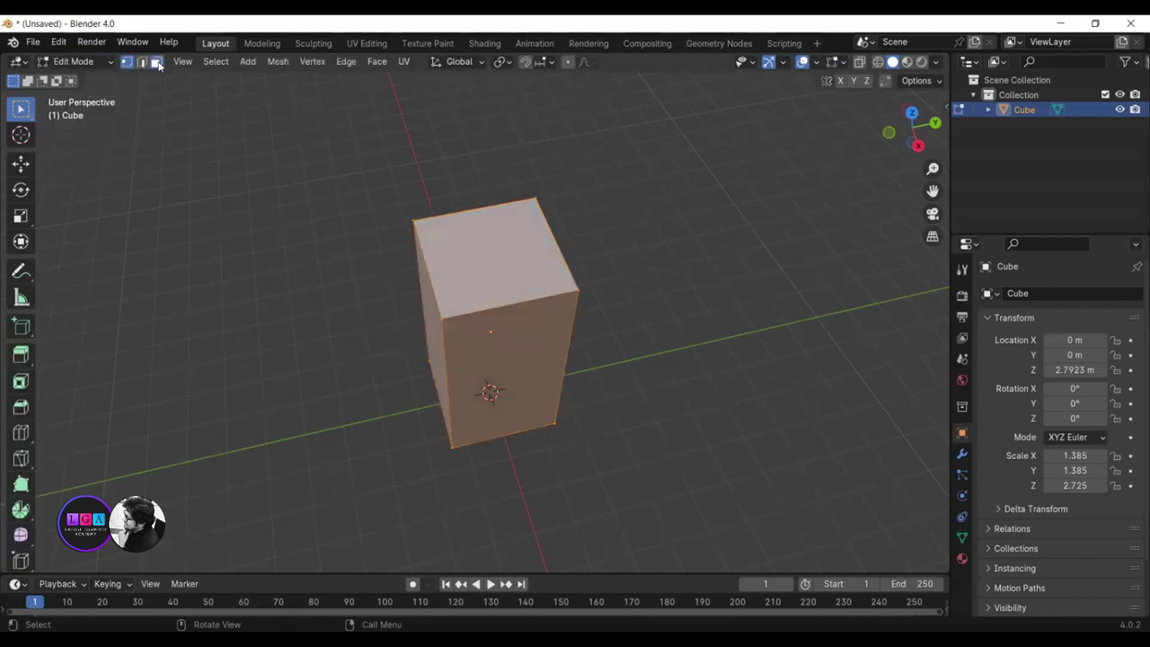
left_click(156, 62)
key("alt+a")
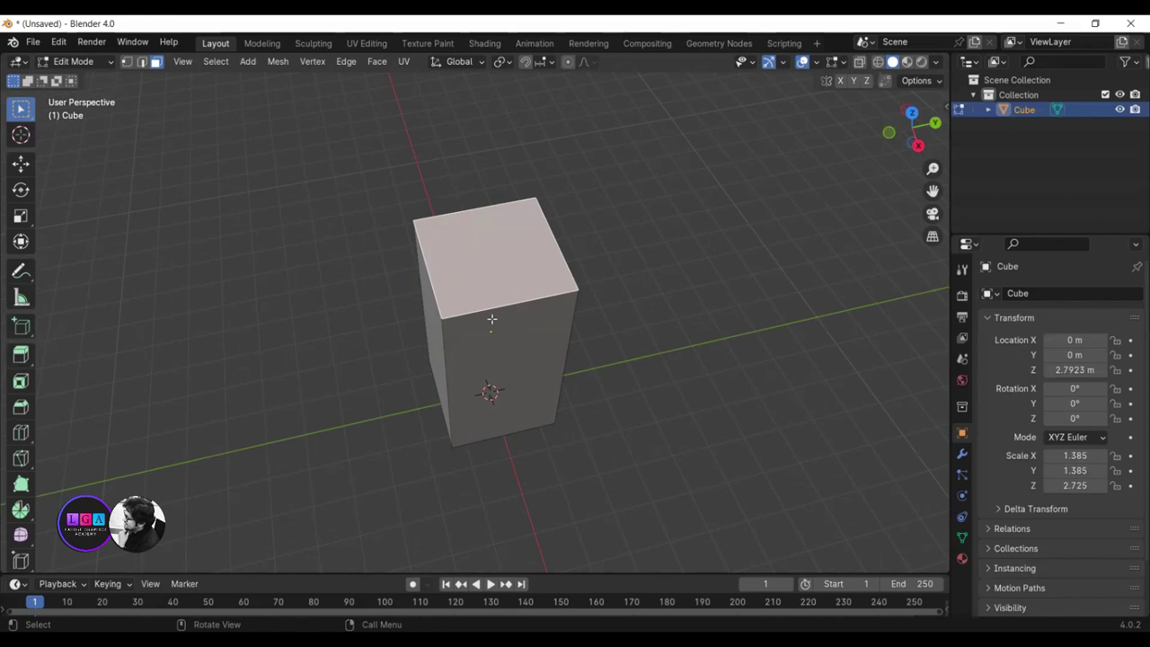
left_click(593, 328)
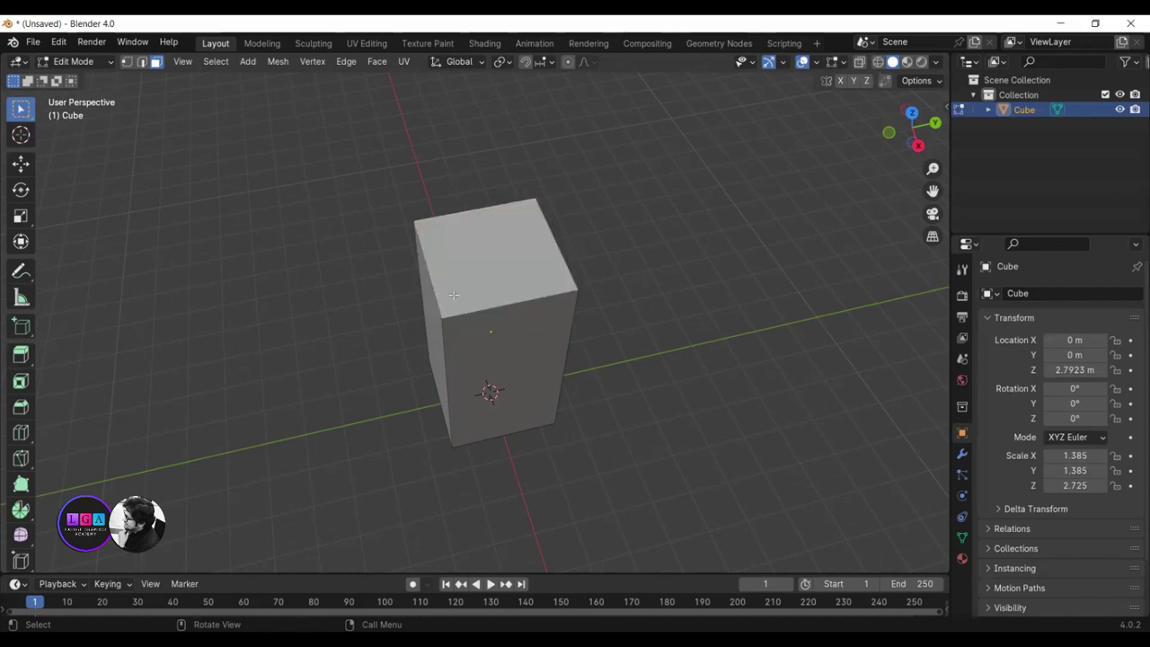
left_click(492, 272)
left_click(499, 343)
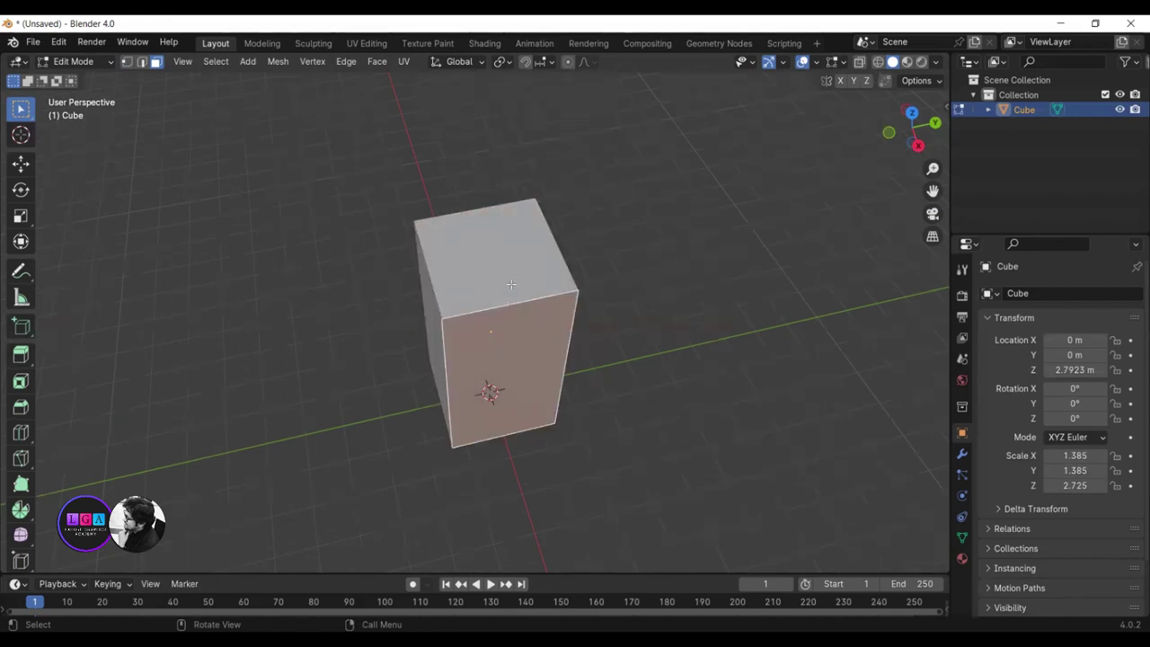
- Add two centred loop cuts across the box, quartering its top
key("ctrl+r")
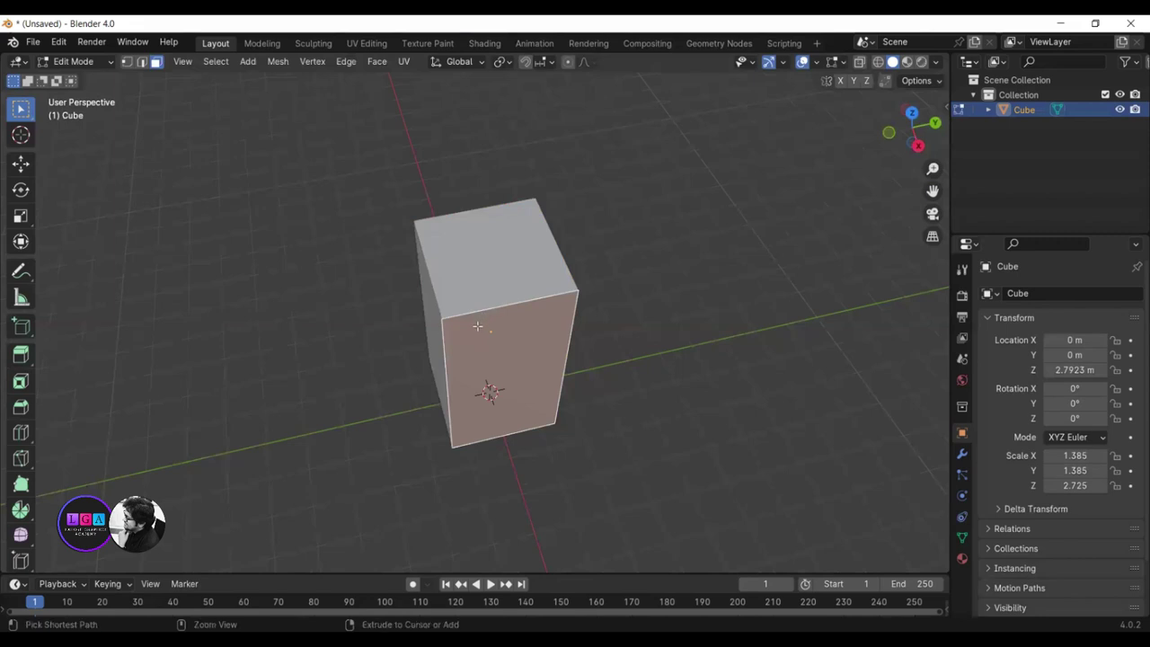
left_click(509, 303)
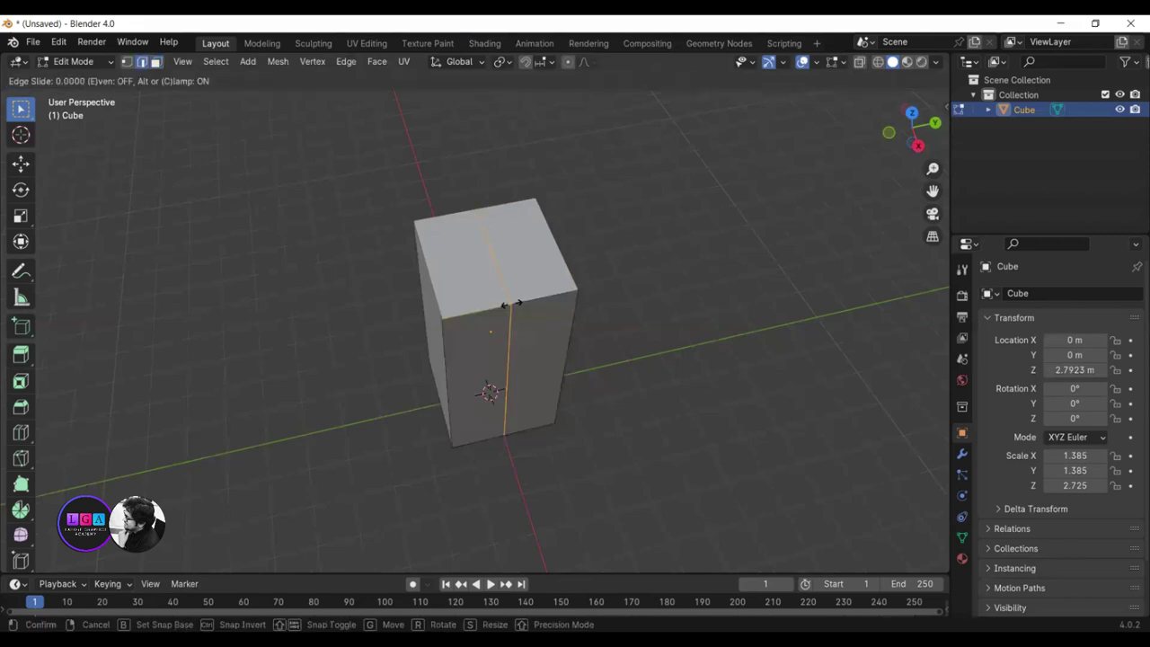
right_click(510, 304)
key("ctrl+r")
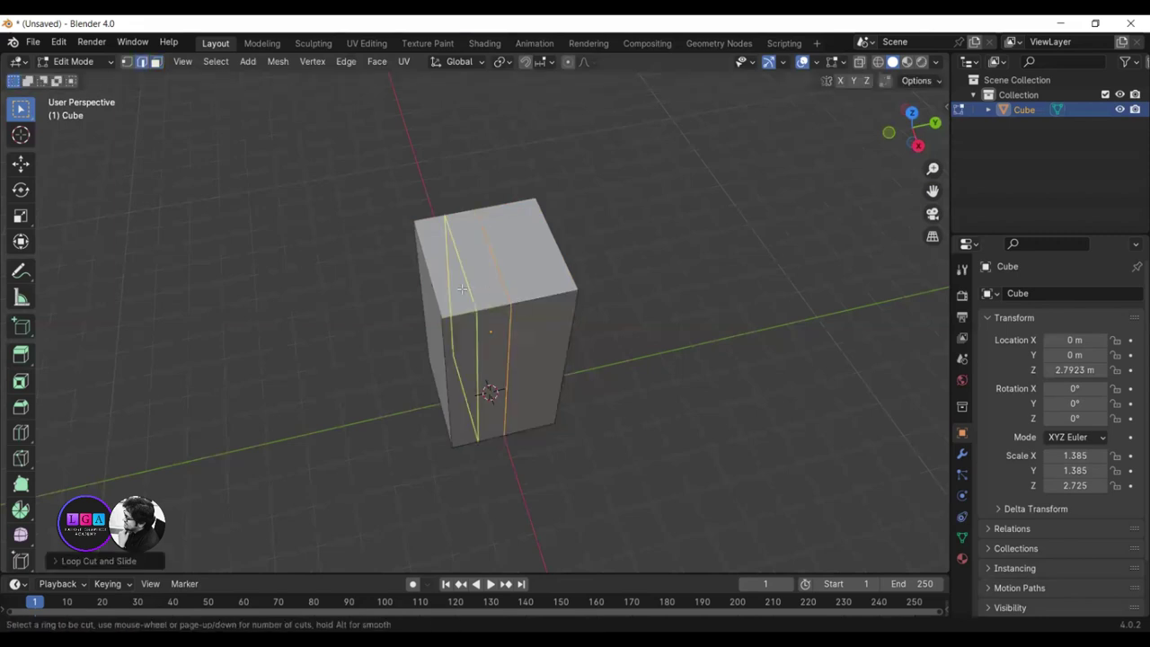
left_click(439, 278)
right_click(439, 278)
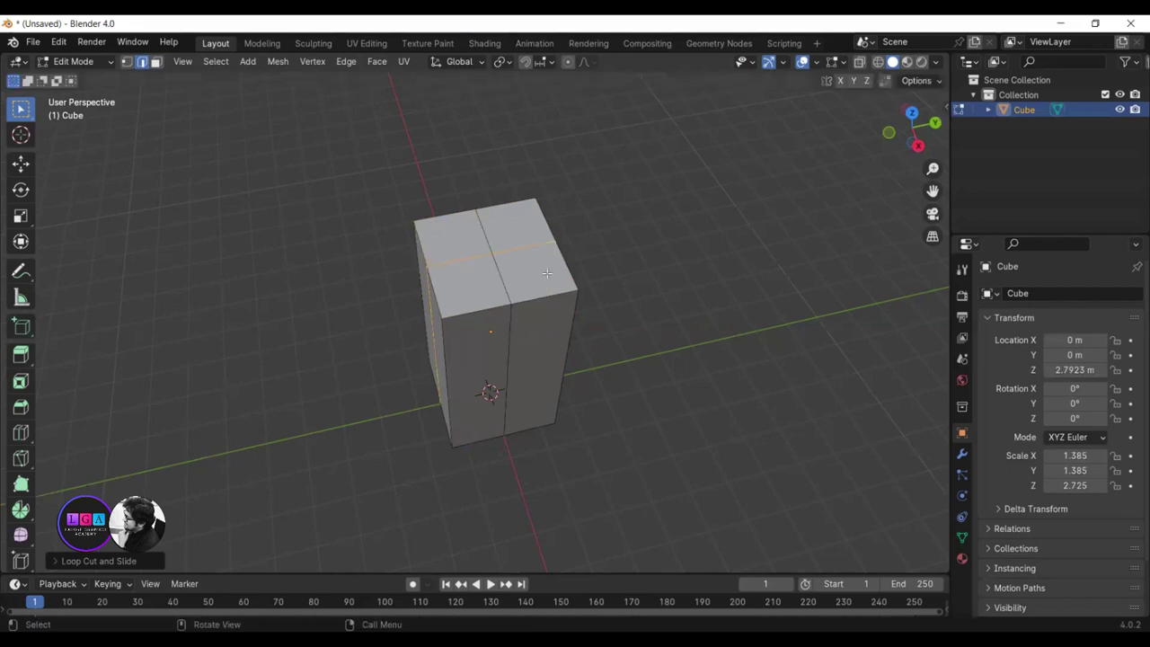
mouse_move(629, 260)
middle_mouse_down()
mouse_move(545, 290)
mouse_move(560, 283)
mouse_move(463, 187)
mouse_move(450, 192)
mouse_move(544, 197)
mouse_move(556, 249)
mouse_move(530, 245)
middle_mouse_up()
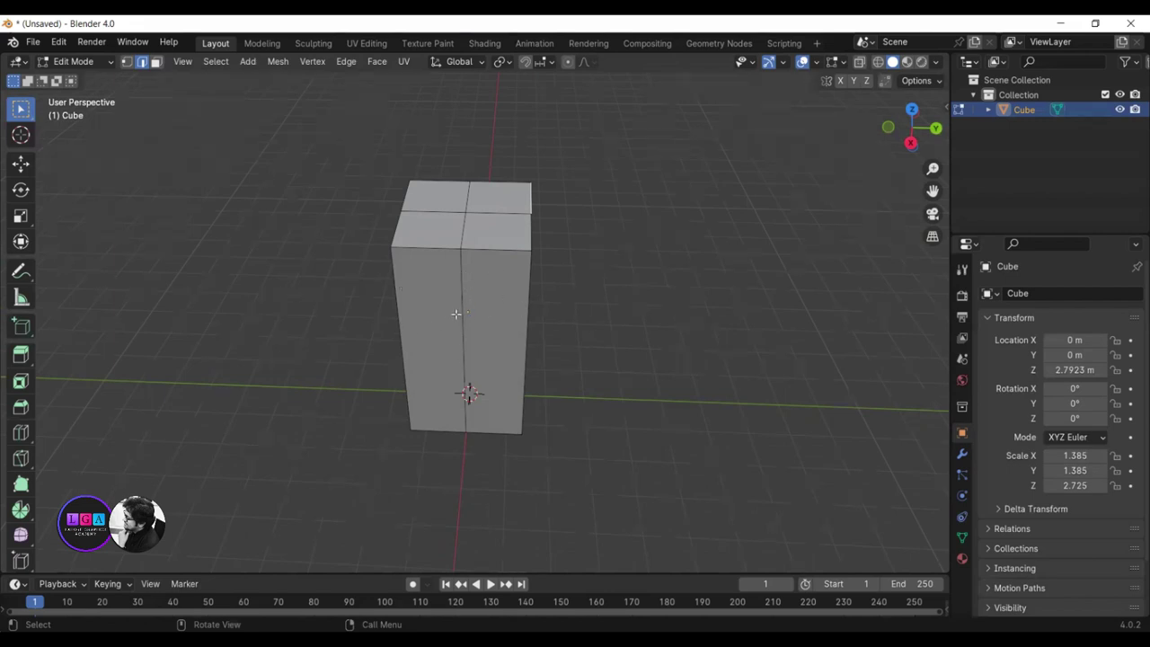
middle_click_drag(454, 308, 465, 308)
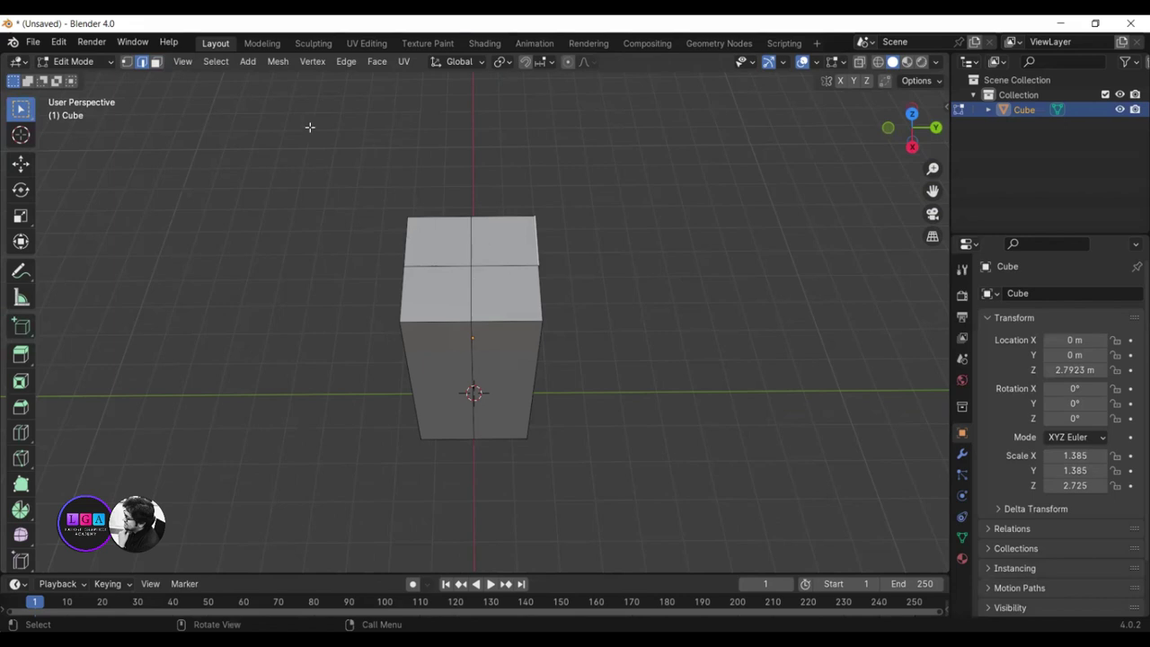
- Box-select the centre vertex of the box's top and delete it to open the top
left_click(494, 249)
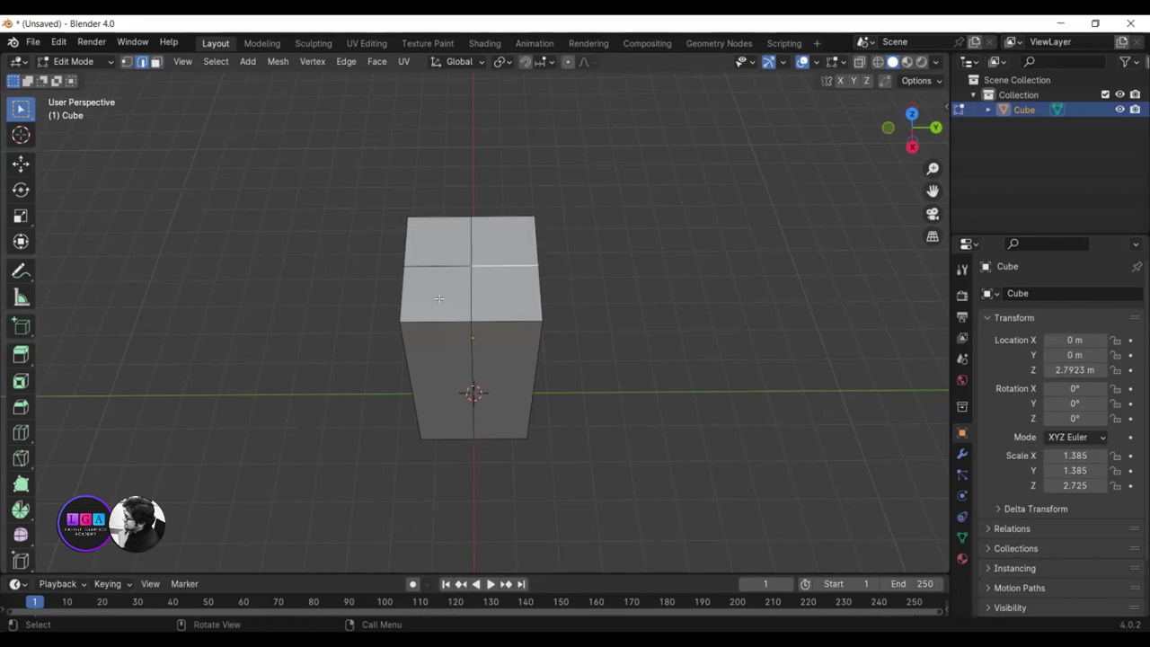
left_click(435, 320)
key("1")
key("b")
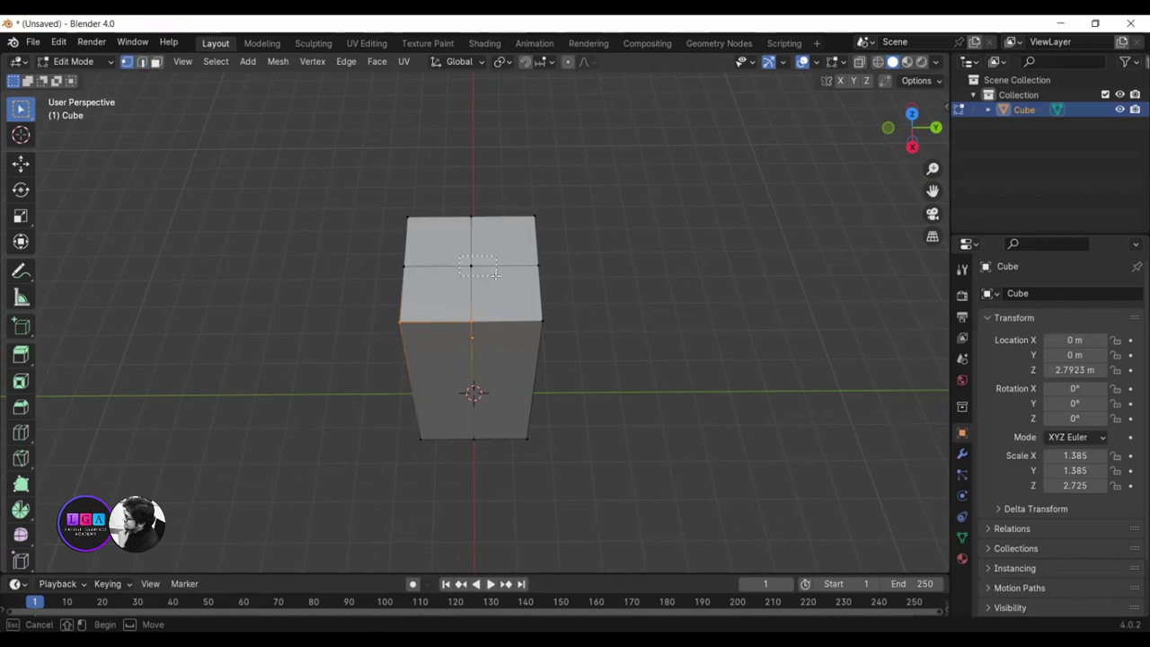
left_click_drag(494, 274, 491, 279)
key("x")
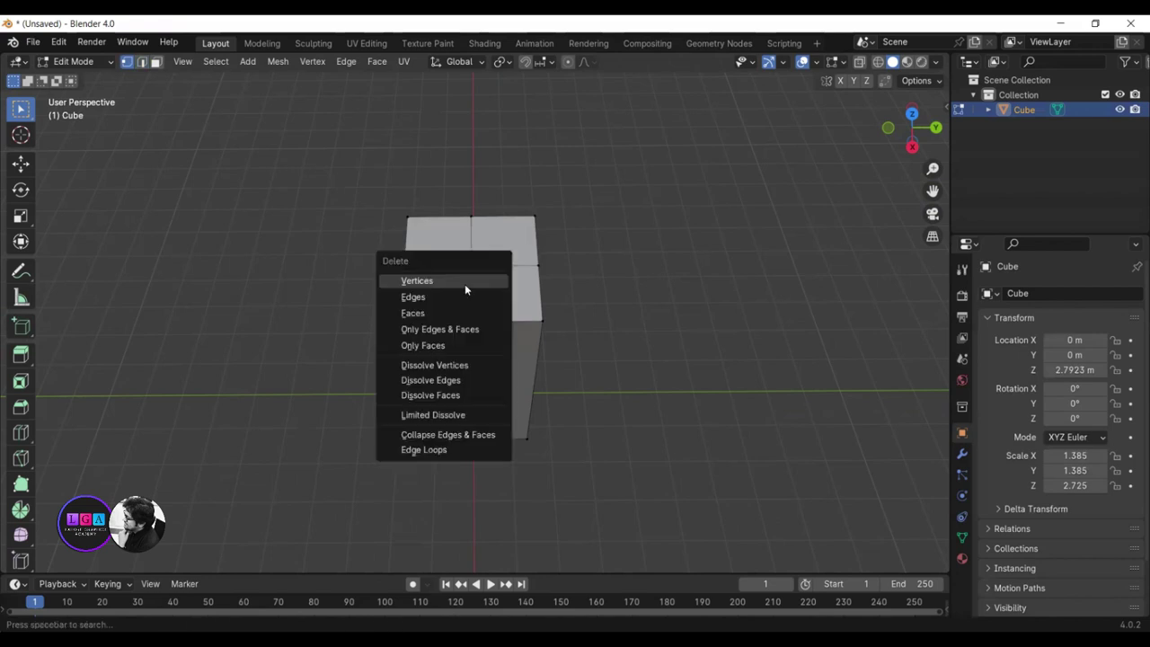
left_click(464, 281)
mouse_move(565, 282)
middle_mouse_down()
mouse_move(580, 327)
mouse_move(545, 313)
mouse_move(567, 280)
mouse_move(529, 434)
middle_mouse_up()
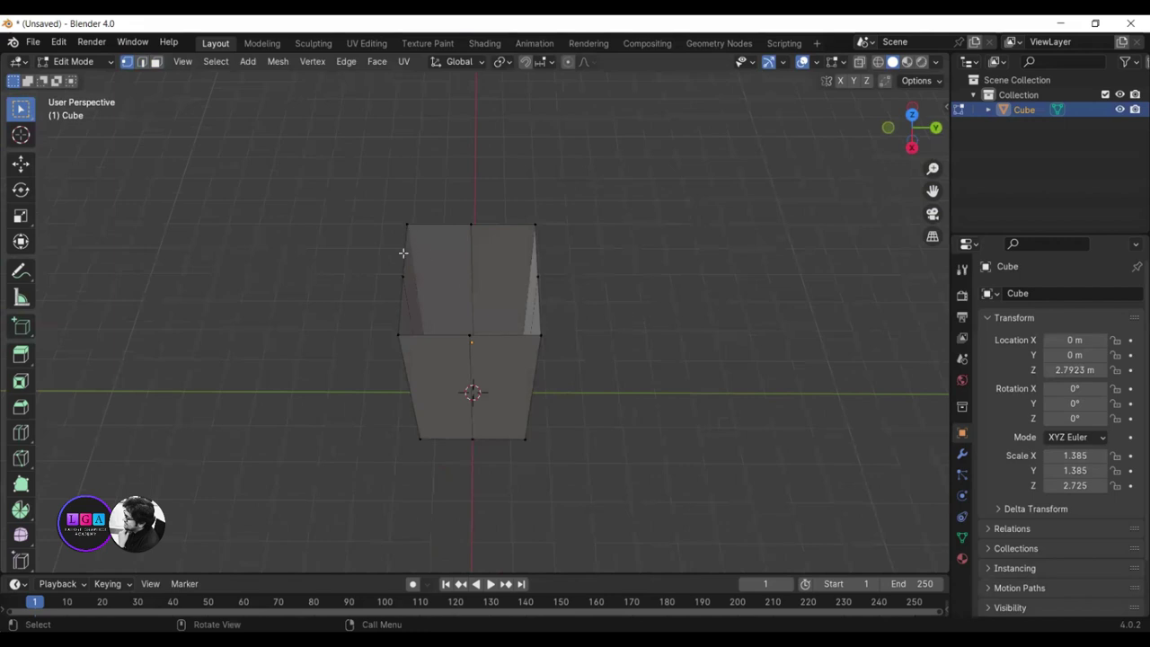
mouse_move(400, 309)
middle_mouse_down()
mouse_move(431, 290)
mouse_move(603, 295)
mouse_move(603, 274)
mouse_move(539, 293)
middle_mouse_up()
scroll(608, 261, "up", 2)
middle_click_drag(454, 289, 340, 249)
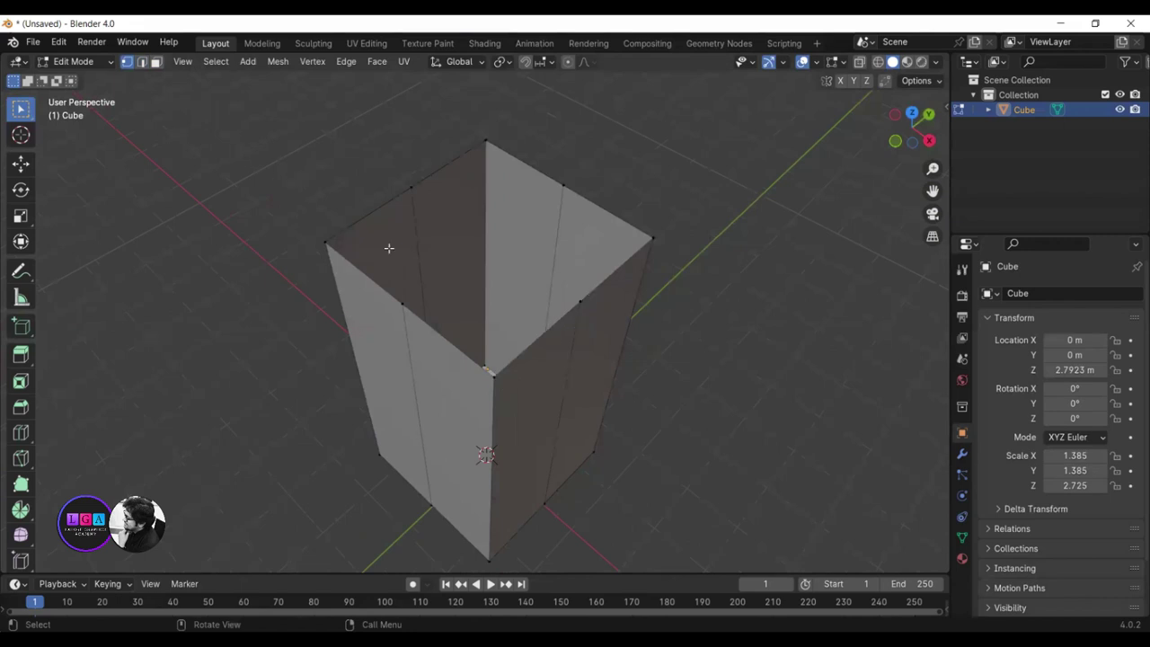
- Select the top rim edge loop, extrude it in place and scale it inward
left_click(142, 61)
left_click(377, 279, "alt")
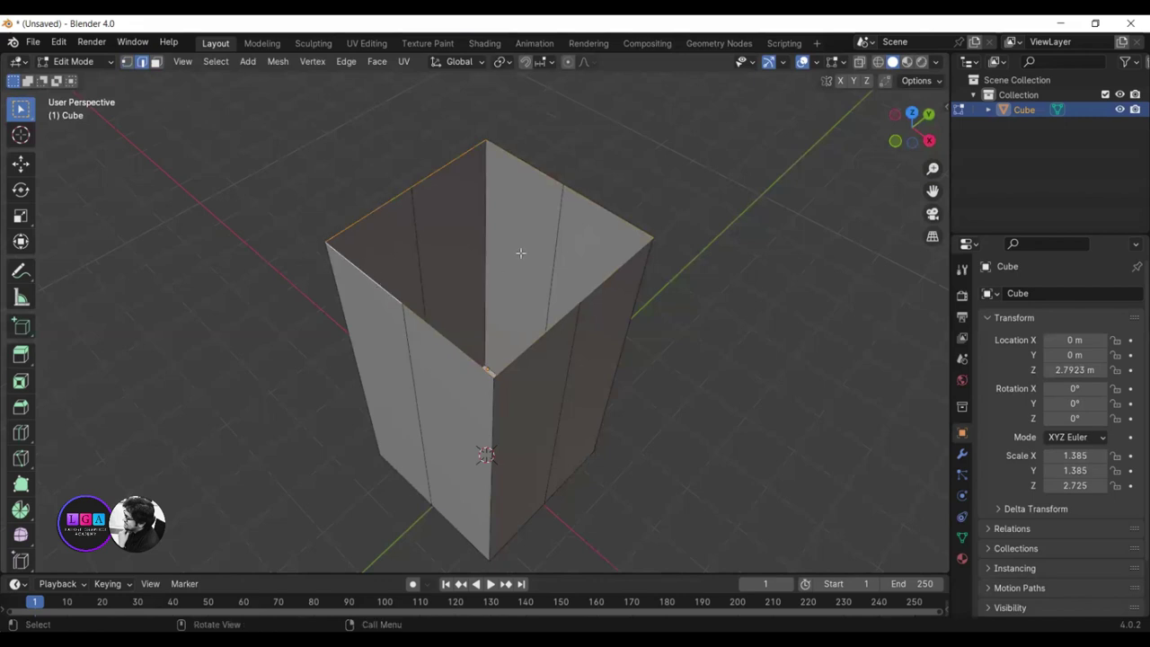
mouse_move(617, 263)
middle_mouse_down()
mouse_move(549, 264)
mouse_move(524, 251)
mouse_move(434, 149)
middle_mouse_up()
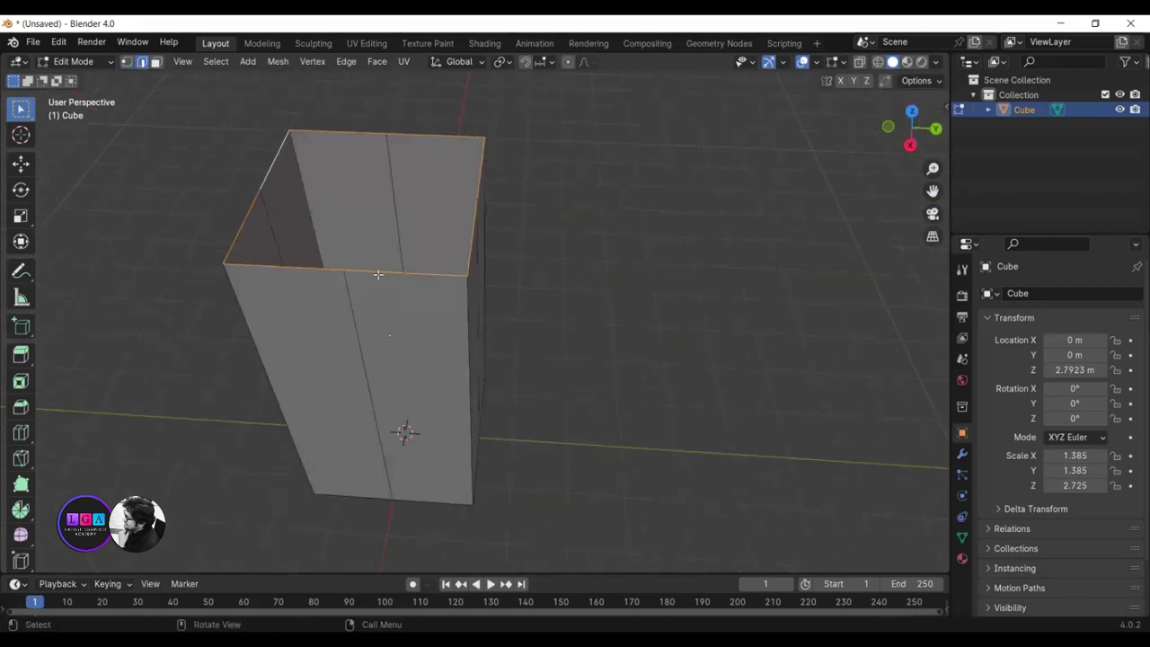
key("g")
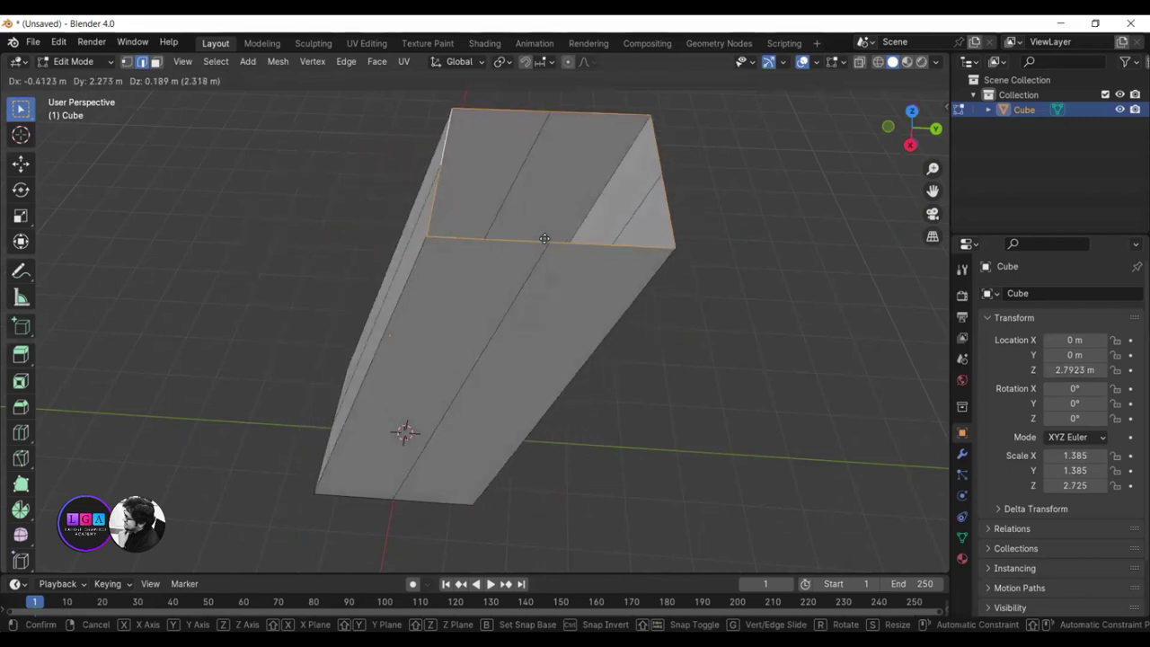
key("Escape")
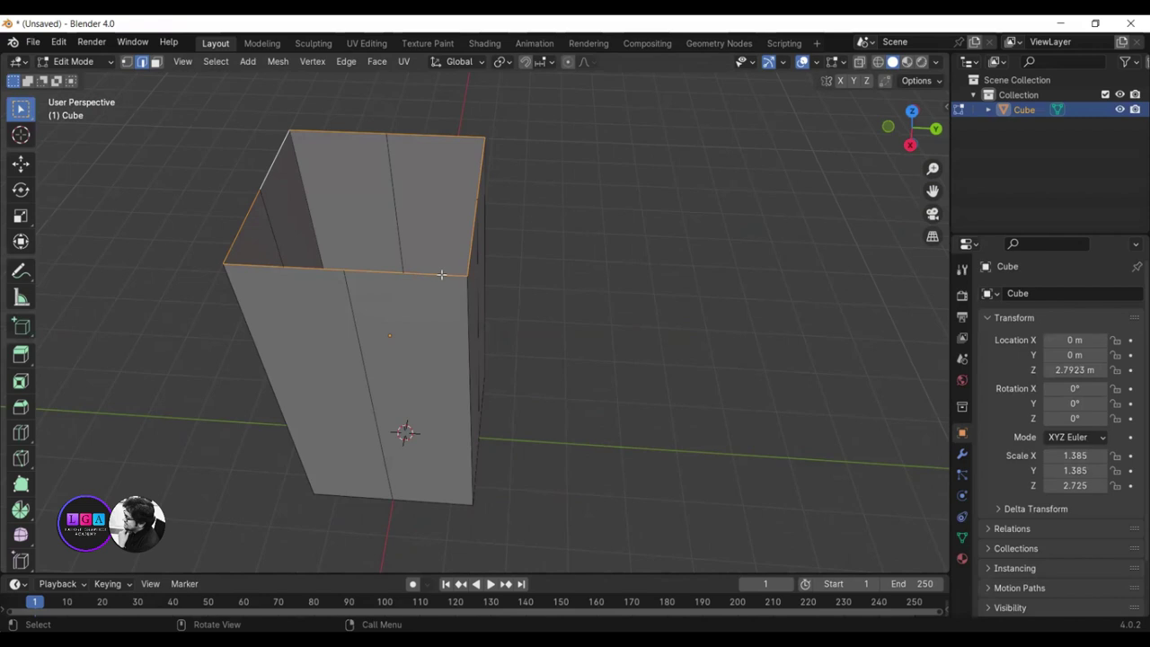
key("e")
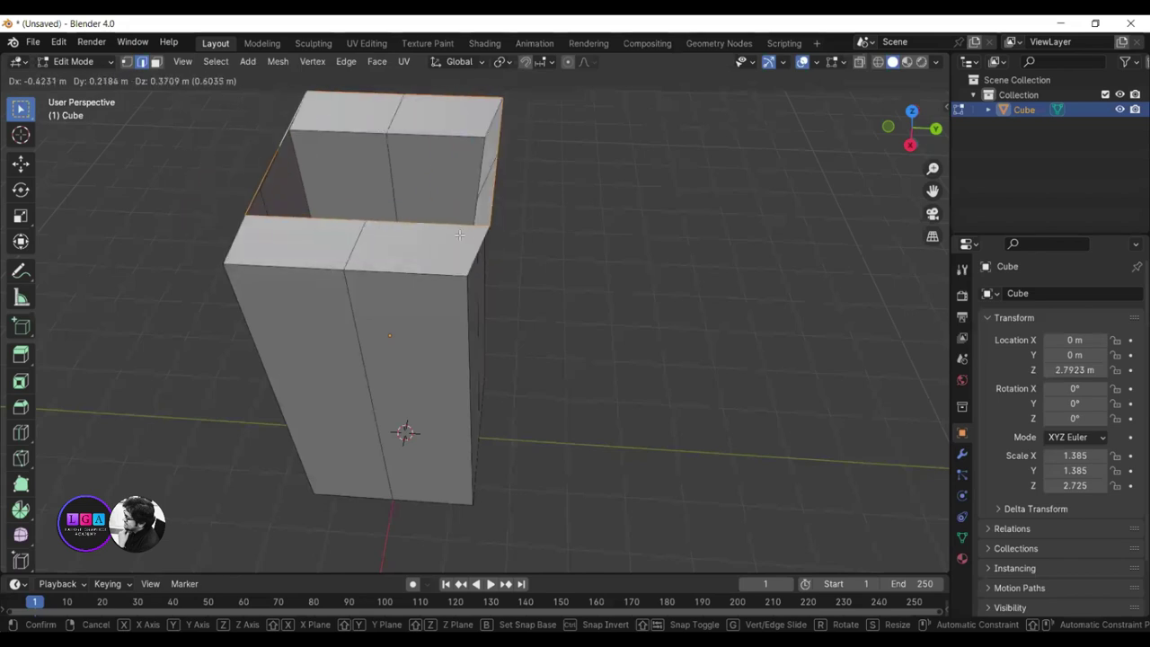
right_click(446, 258)
key("s")
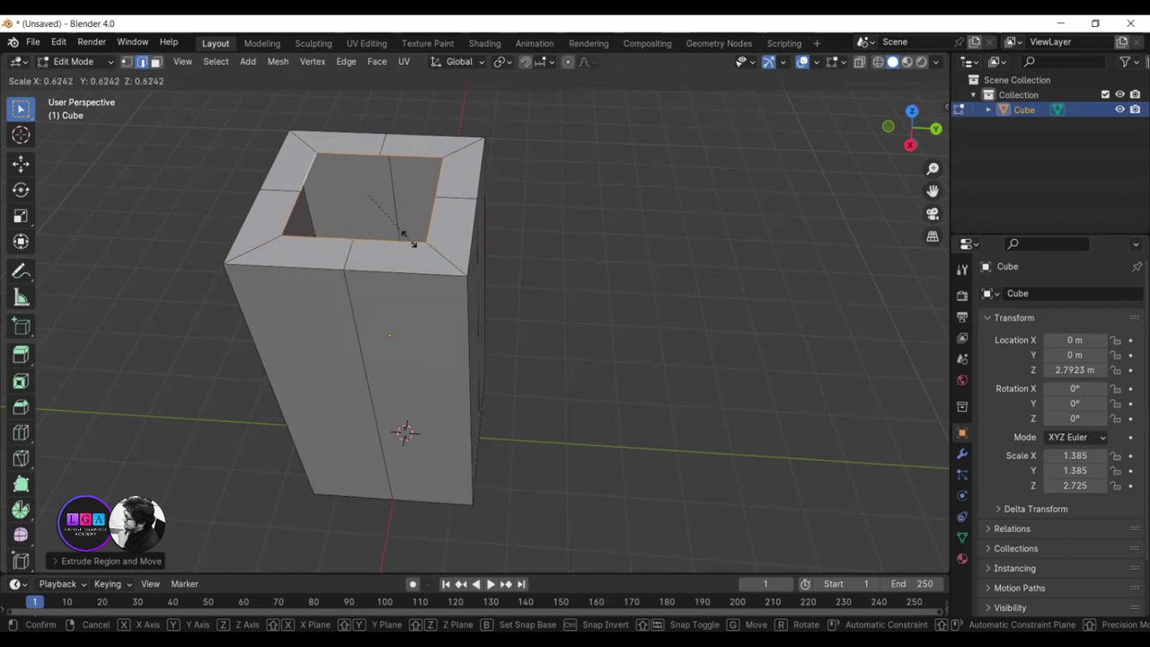
- Confirm the ledge at about 0.62 and start rounding its inner loop with To Sphere
left_click(410, 239)
middle_click_drag(509, 290, 486, 246)
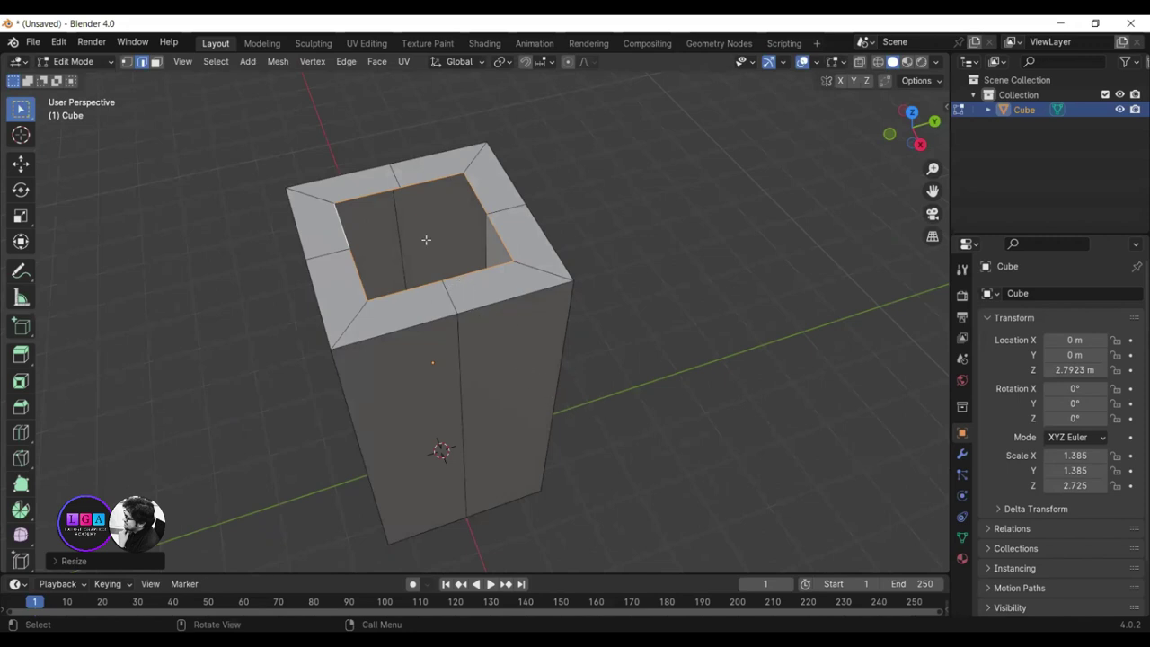
middle_click_drag(674, 199, 626, 213)
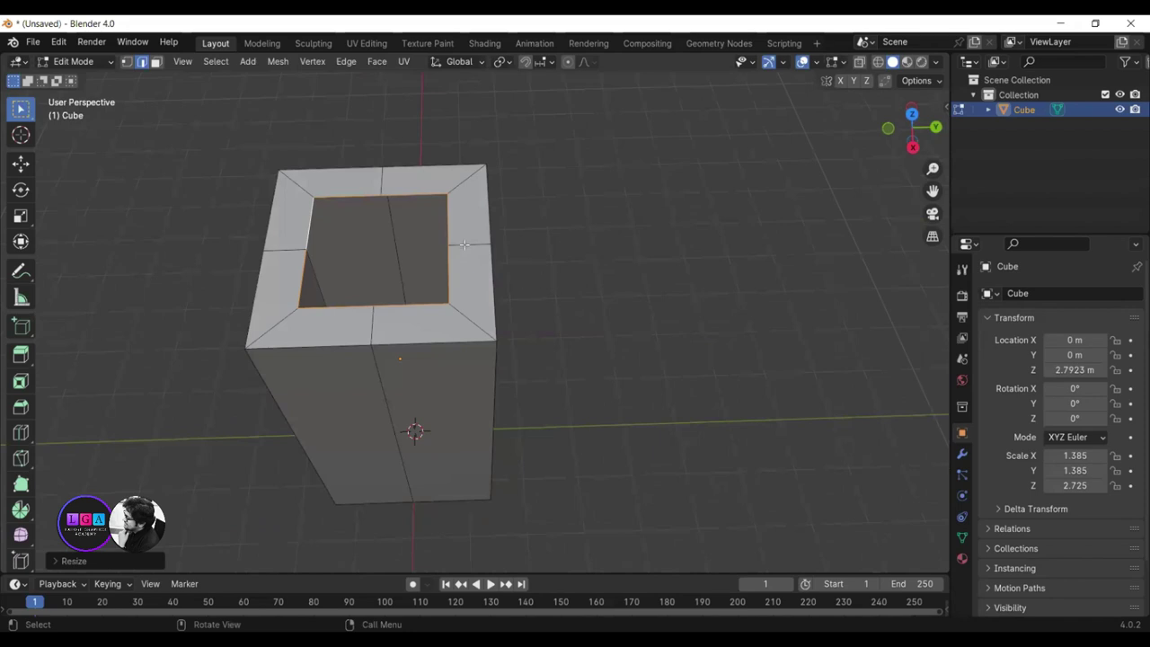
key("shift+alt+s")
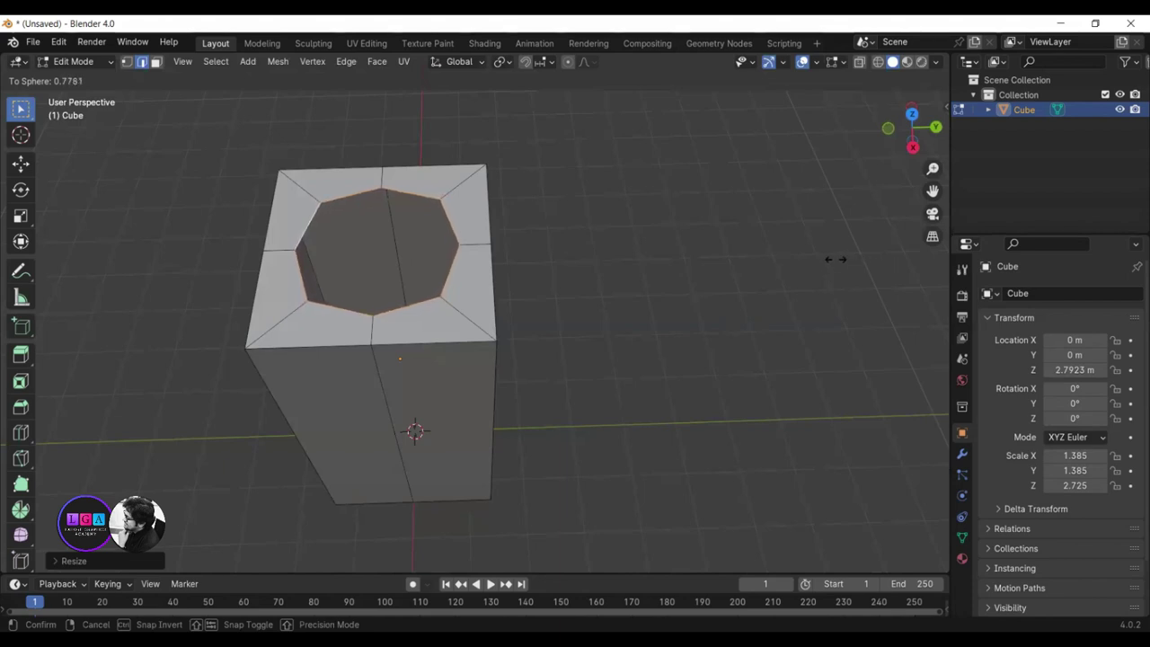
- Confirm the To Sphere rounding at about 0.78 so the opening becomes circular
left_click(843, 257)
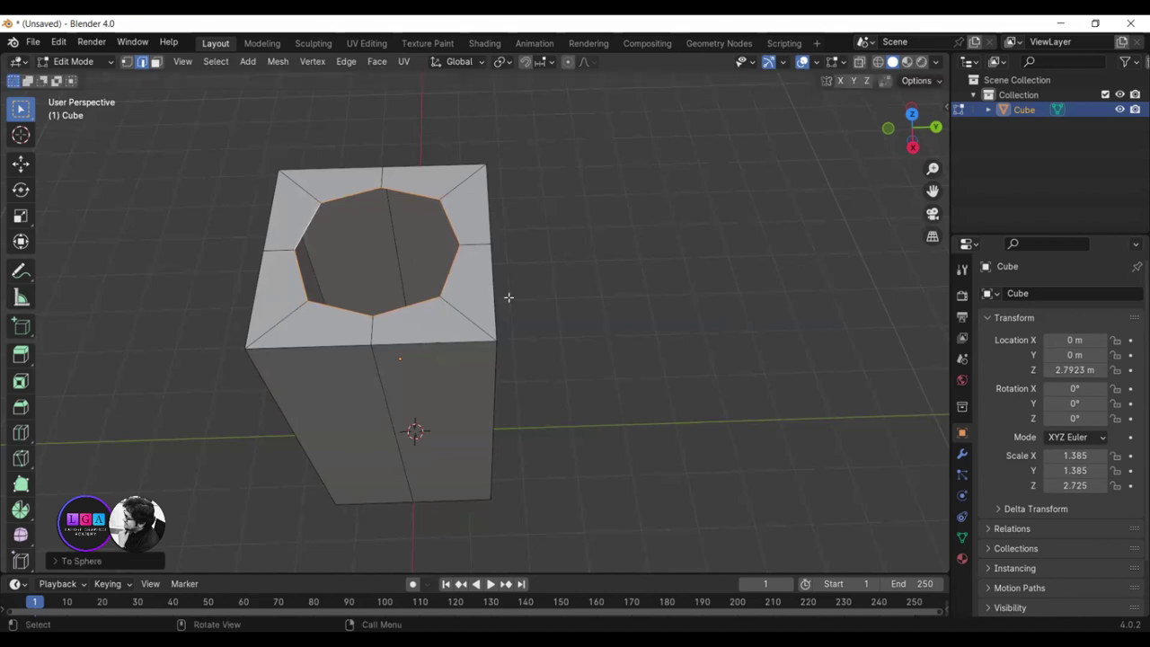
mouse_move(400, 288)
middle_mouse_down()
mouse_move(497, 262)
mouse_move(498, 305)
mouse_move(405, 264)
middle_mouse_up()
mouse_move(443, 365)
middle_mouse_down()
mouse_move(434, 297)
mouse_move(434, 344)
mouse_move(419, 300)
mouse_move(457, 310)
mouse_move(450, 302)
middle_mouse_up()
middle_click_drag(456, 259, 456, 269)
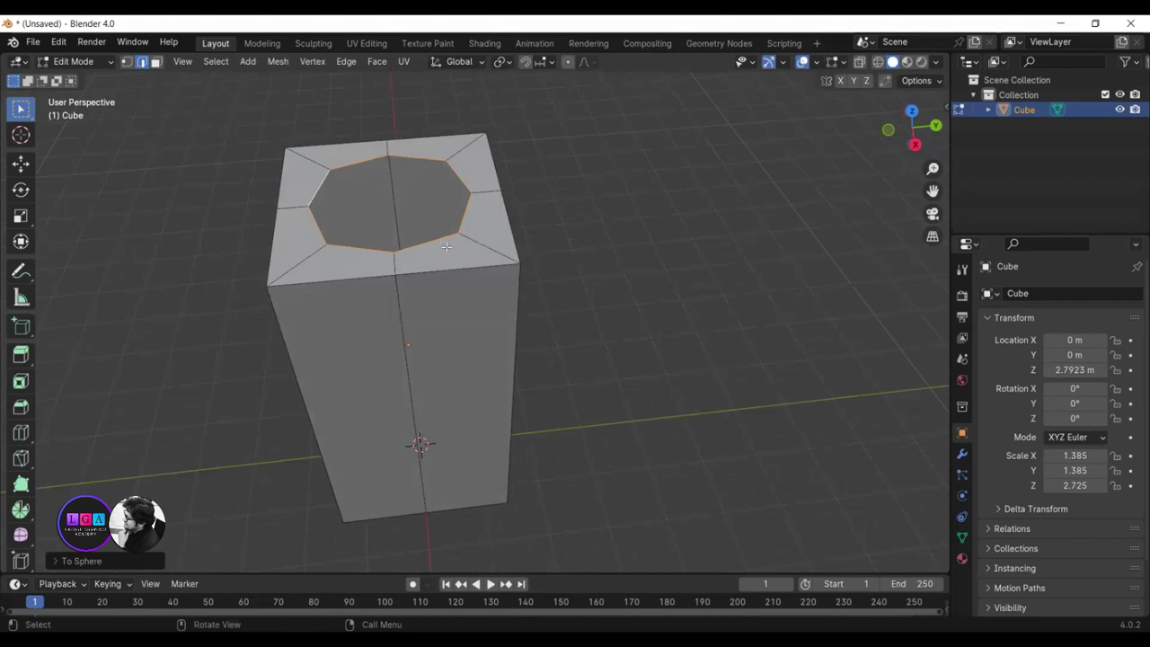
- Extrude the round opening along Z into a neck, undoing a trial inward scale
key("e")
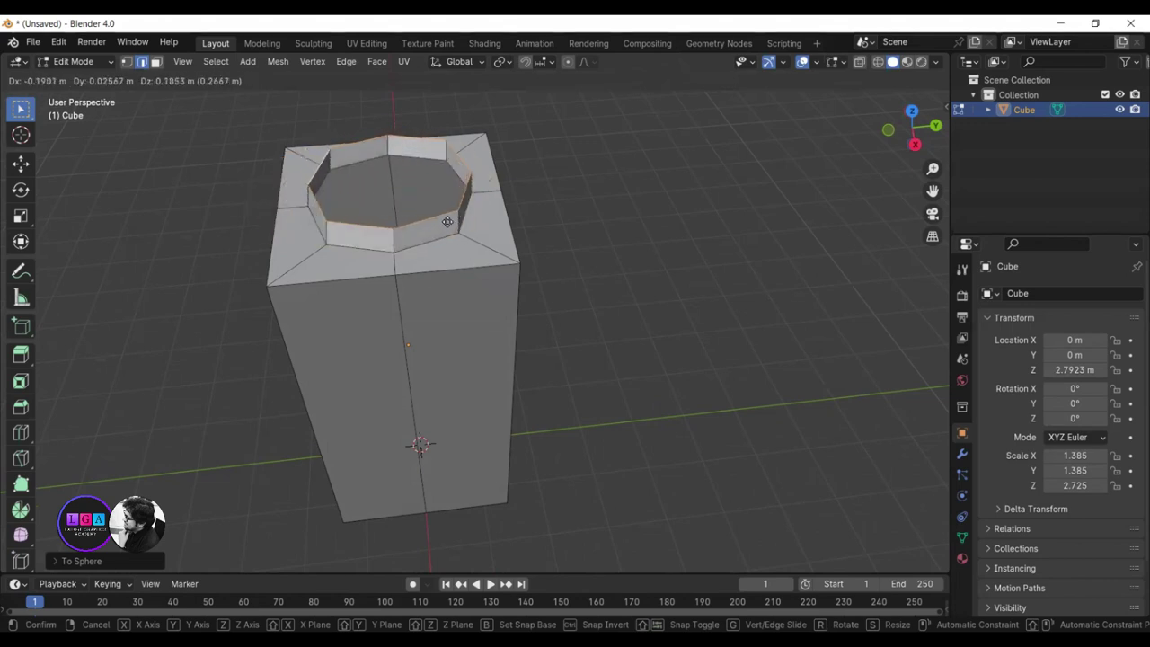
key("z")
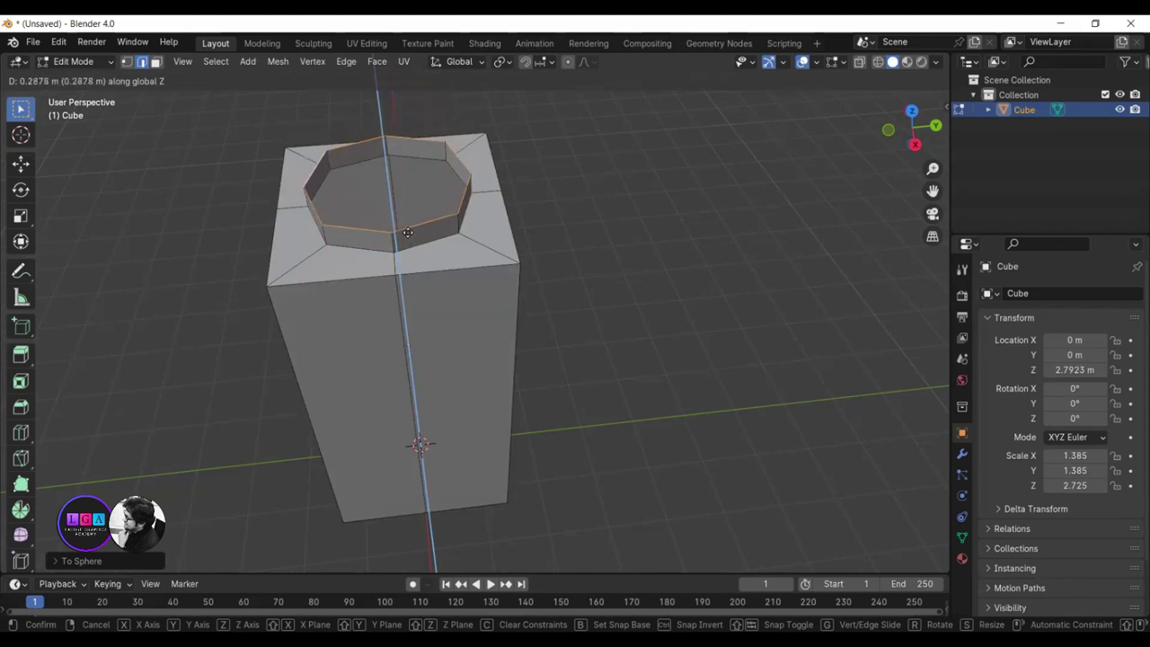
left_click(407, 231)
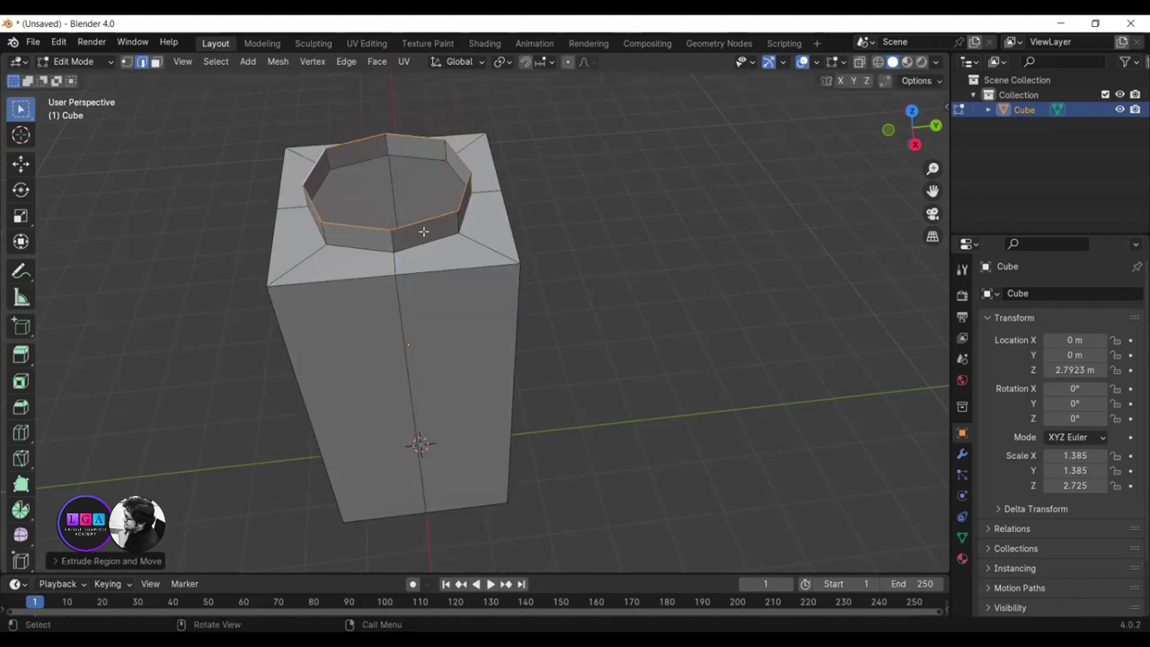
key("g")
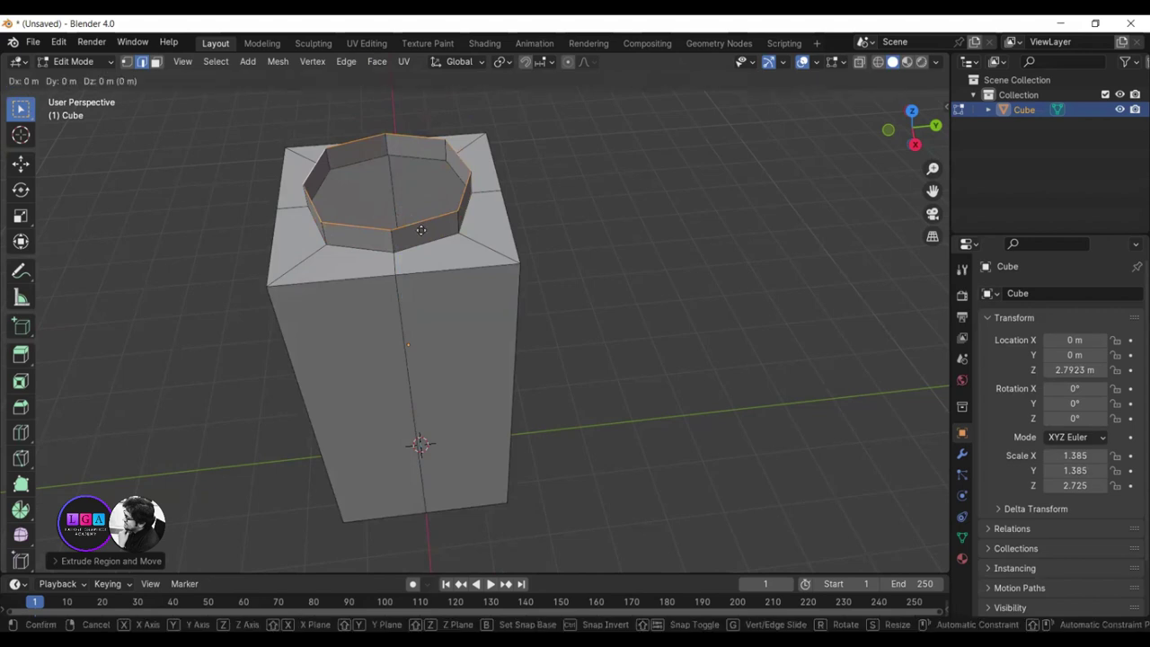
key("s")
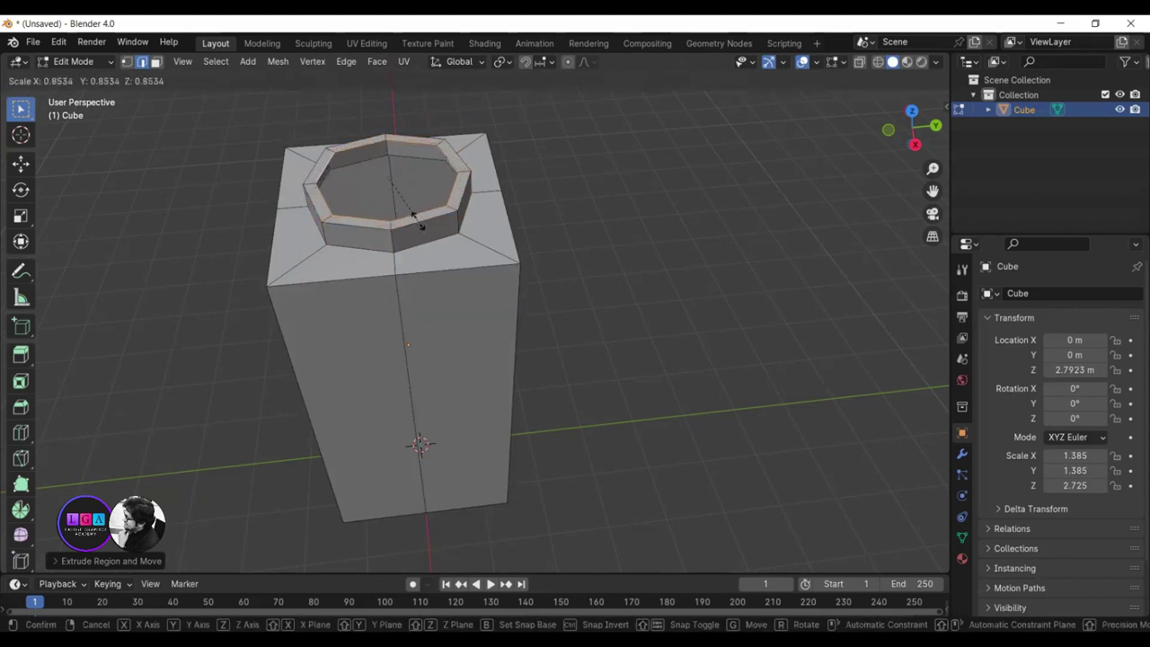
left_click(422, 226)
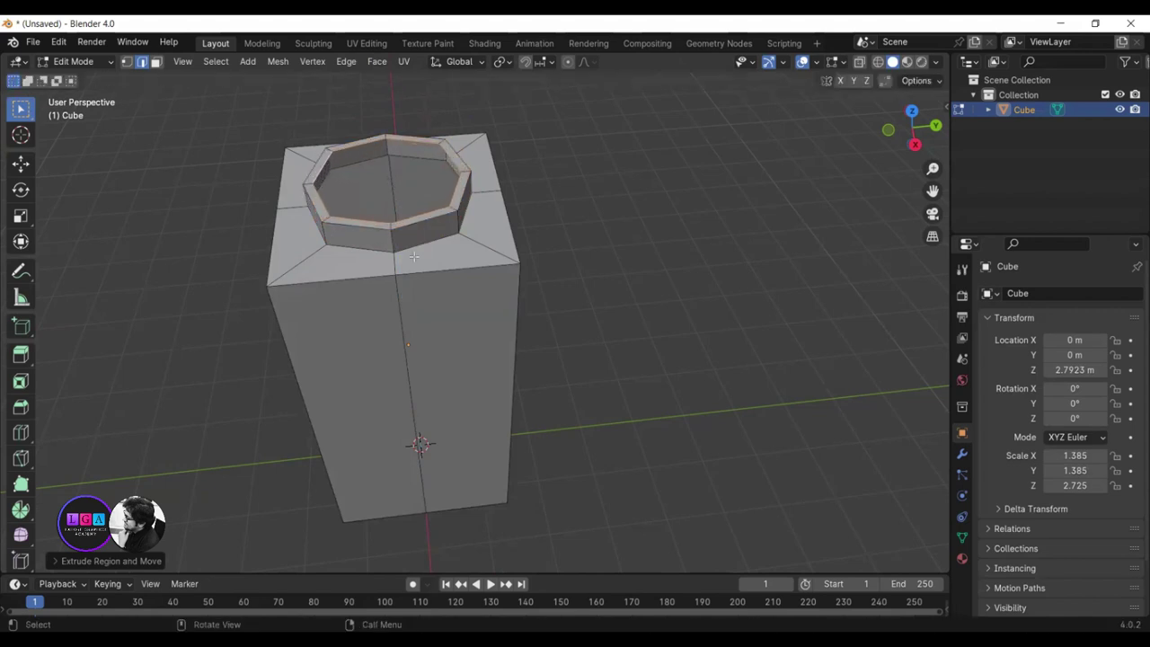
middle_click_drag(422, 226, 470, 276)
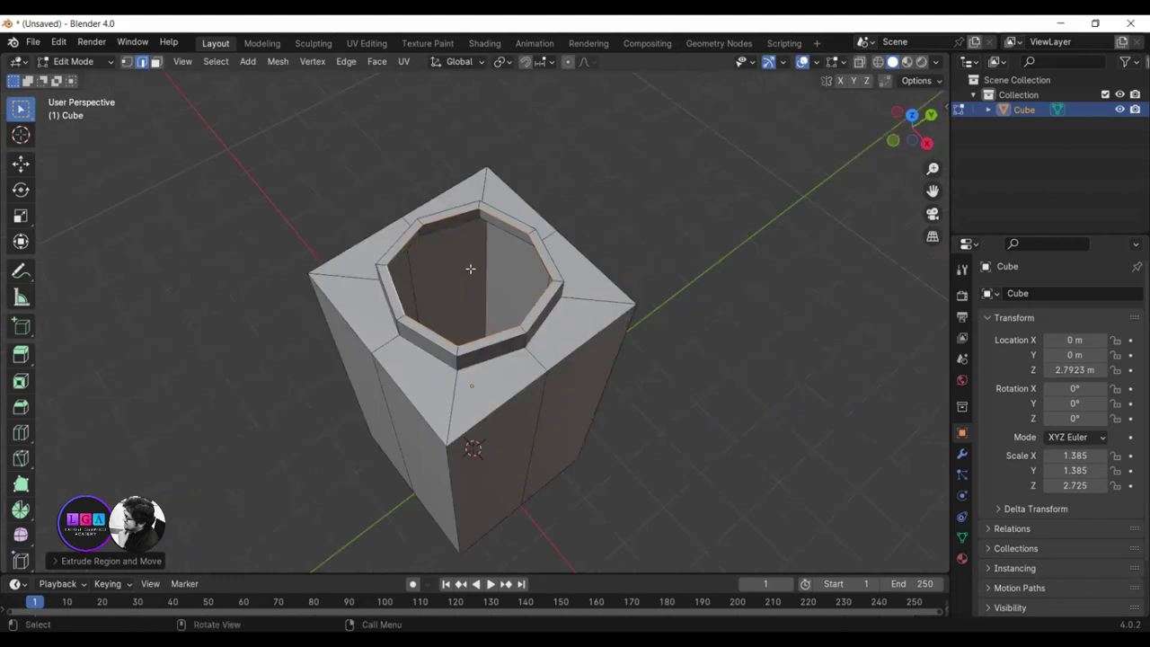
middle_click_drag(557, 309, 500, 287)
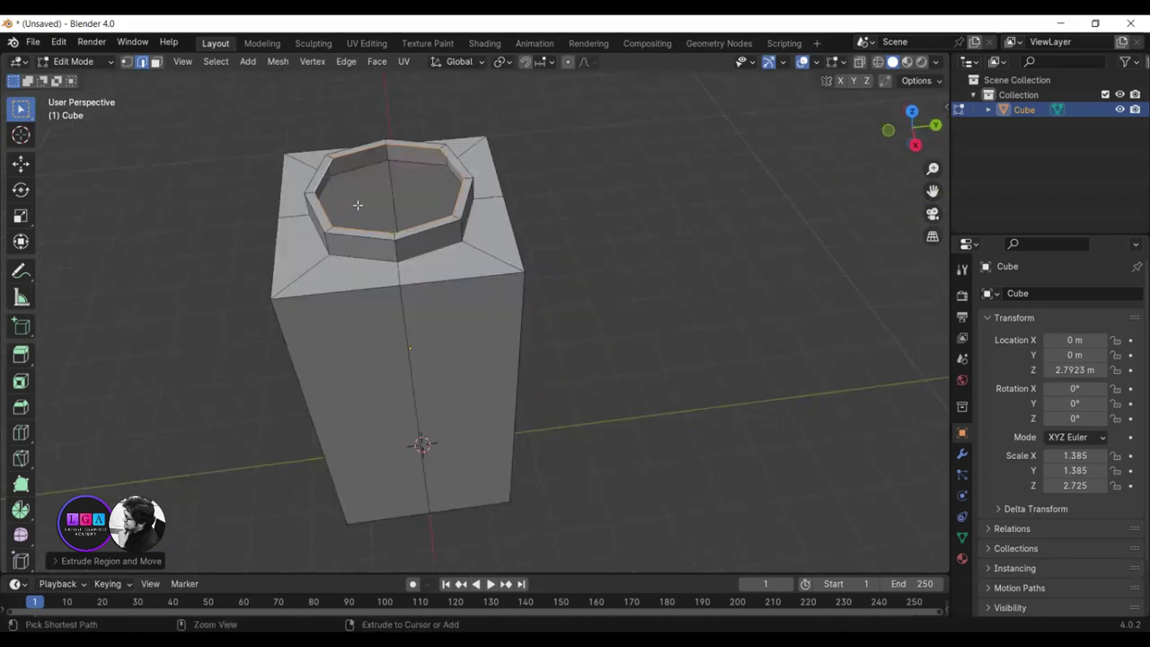
key("ctrl+z")
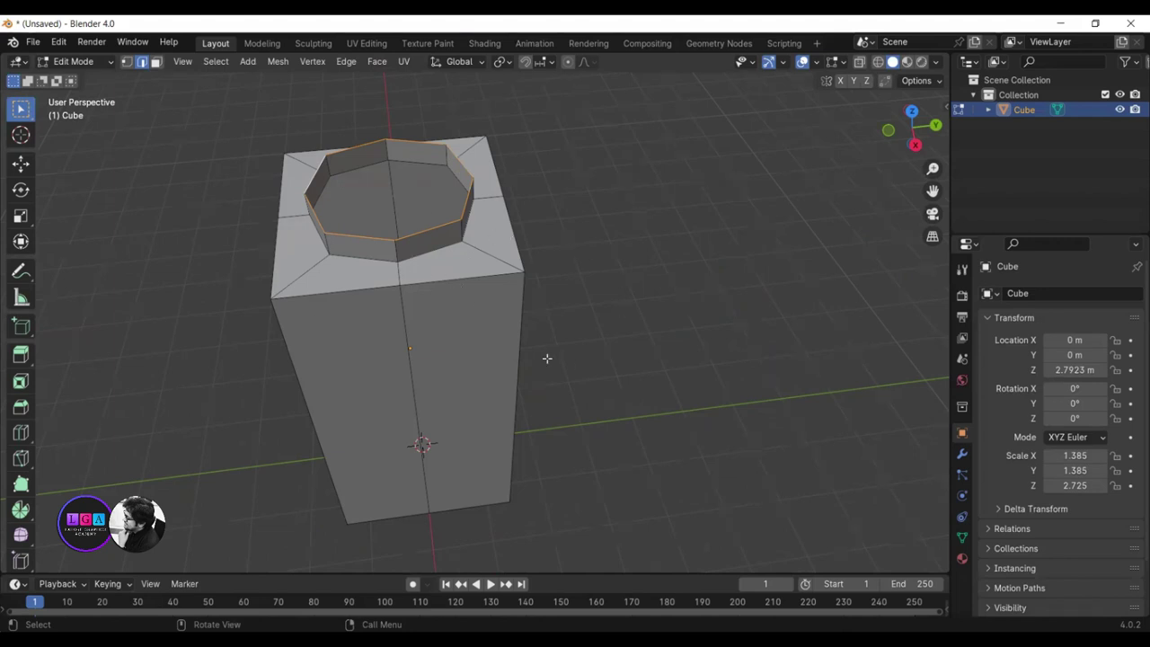
mouse_move(547, 358)
middle_mouse_down()
mouse_move(546, 375)
mouse_move(529, 341)
mouse_move(567, 322)
middle_mouse_up()
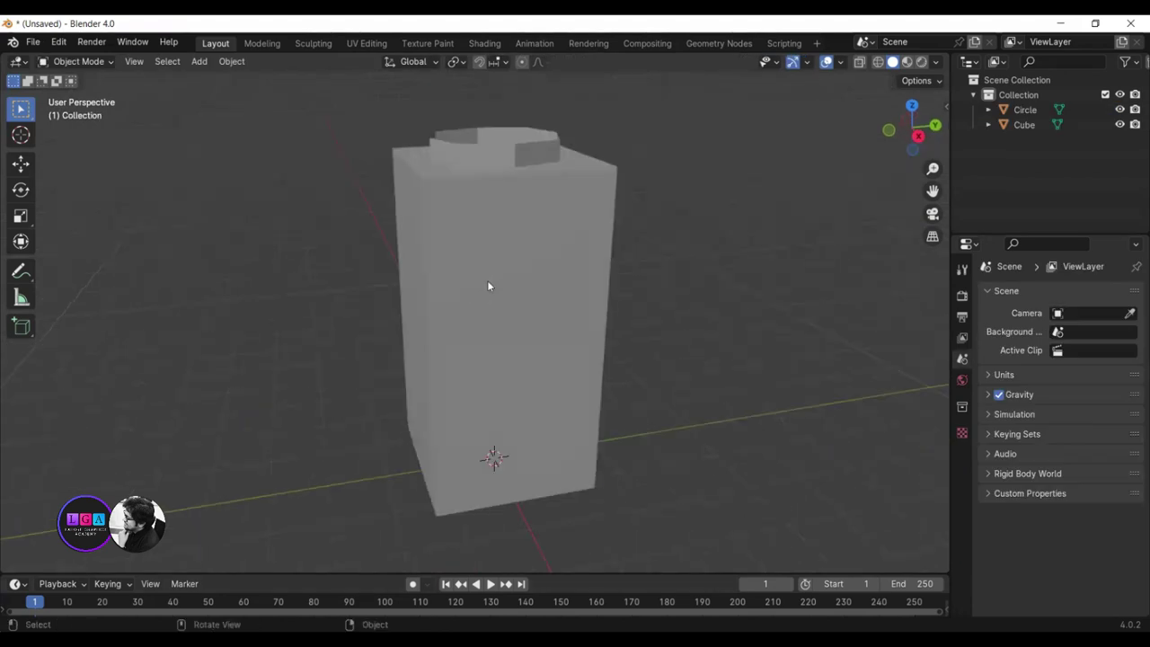
- Add a Subdivision Surface modifier (viewport 1, render 2) to the Cube body
left_click(527, 310)
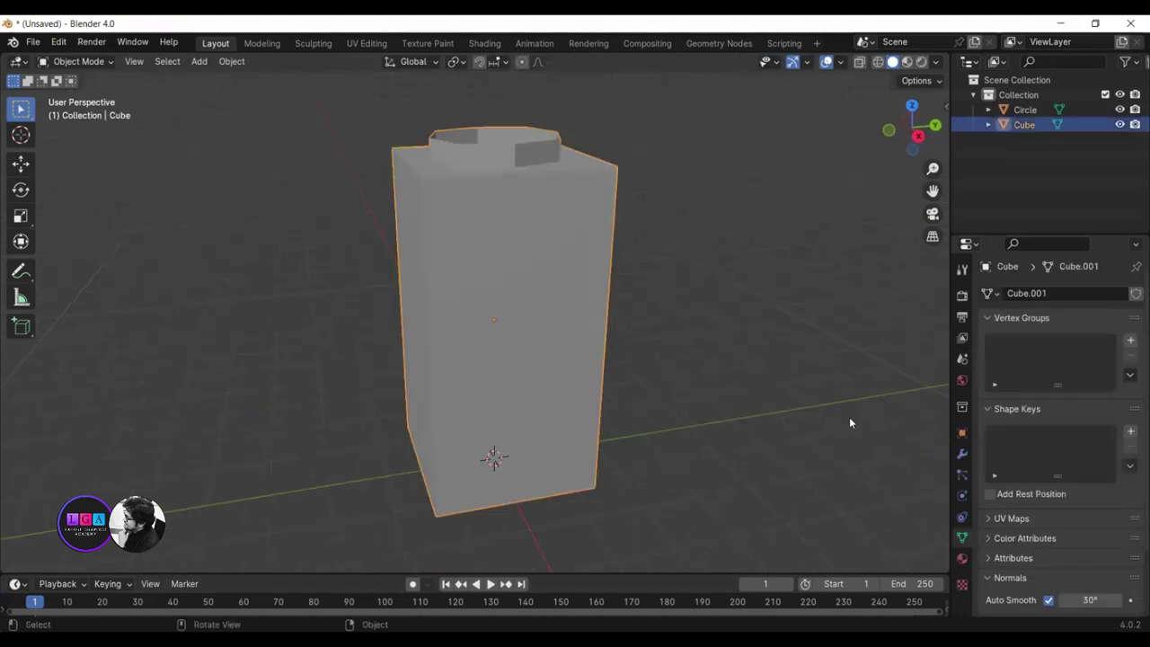
left_click(961, 454)
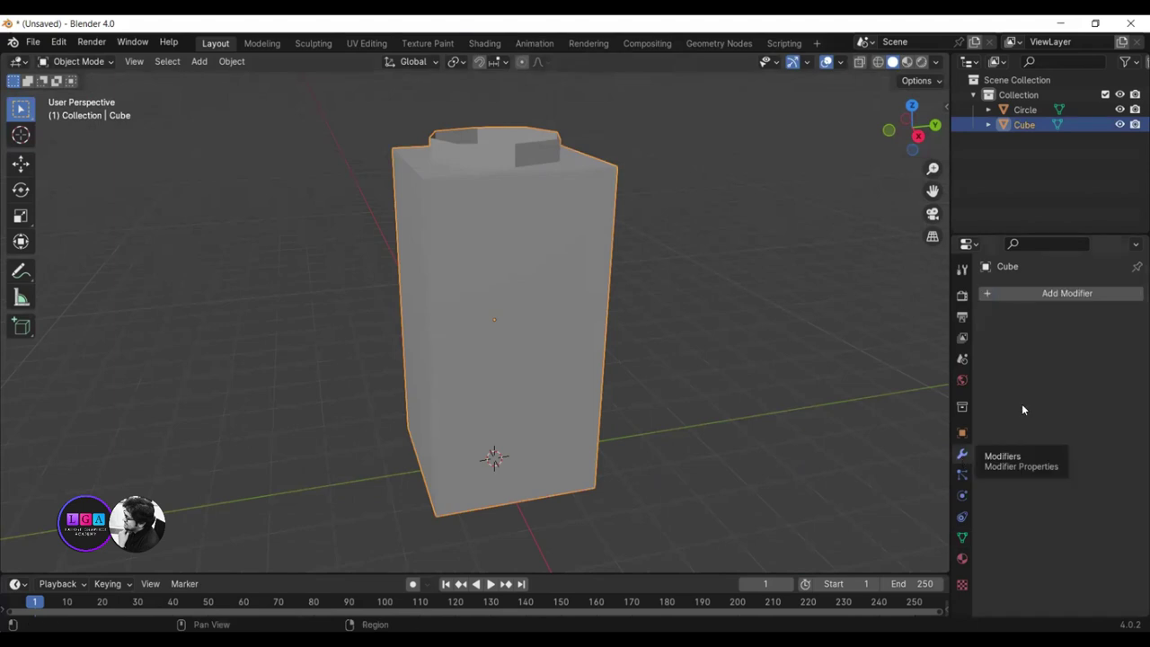
left_click(1036, 295)
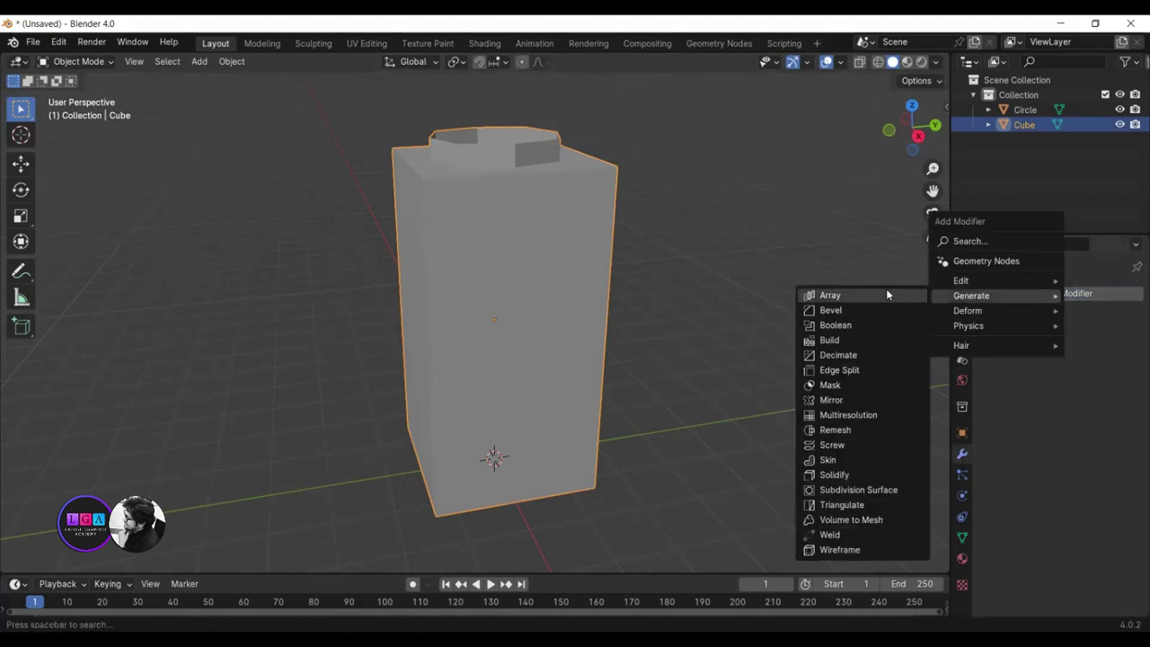
left_click(884, 490)
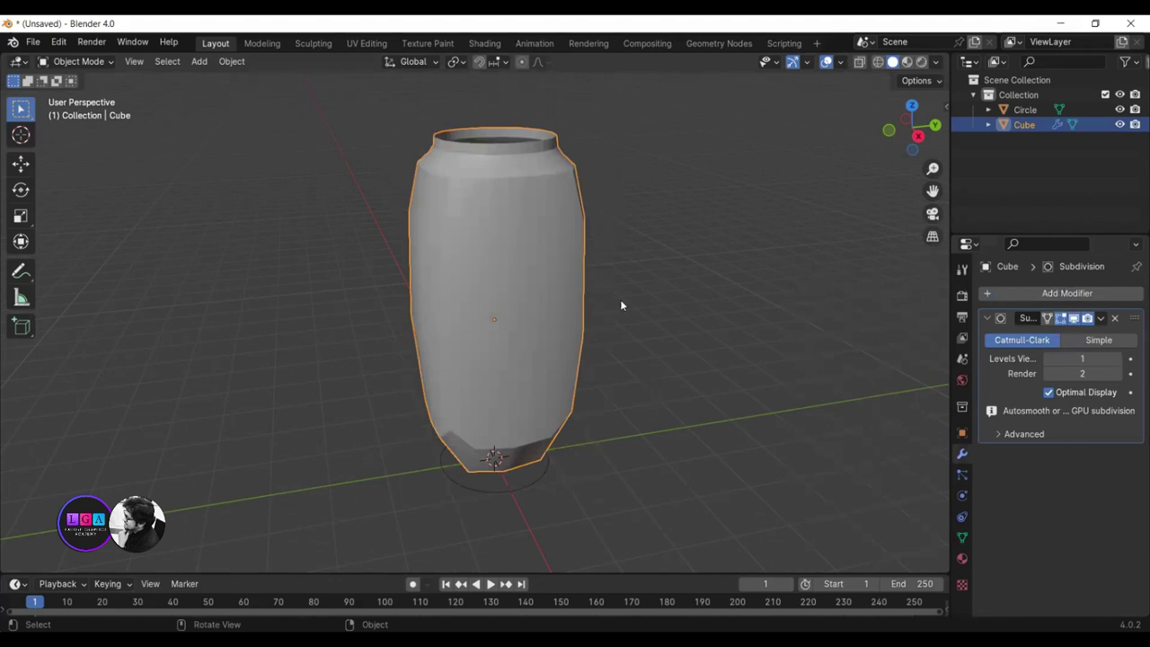
mouse_move(618, 303)
middle_mouse_down()
mouse_move(631, 359)
mouse_move(605, 329)
mouse_move(542, 375)
middle_mouse_up()
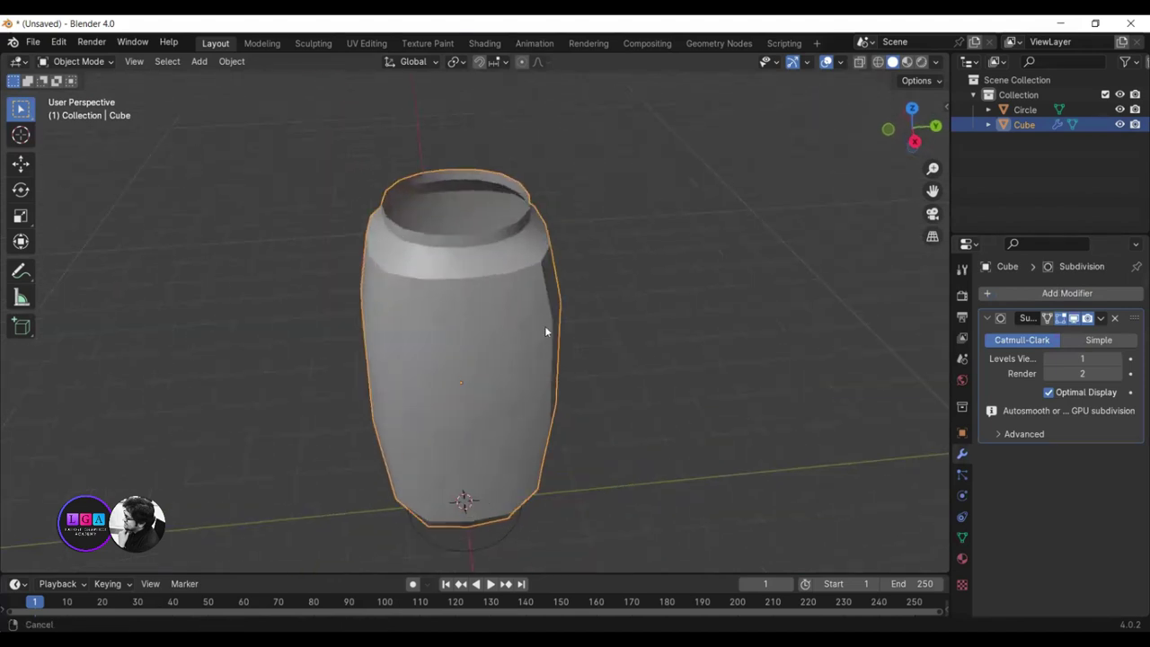
scroll(544, 325, "up", 3)
scroll(554, 342, "down", 1)
scroll(554, 336, "up", 1)
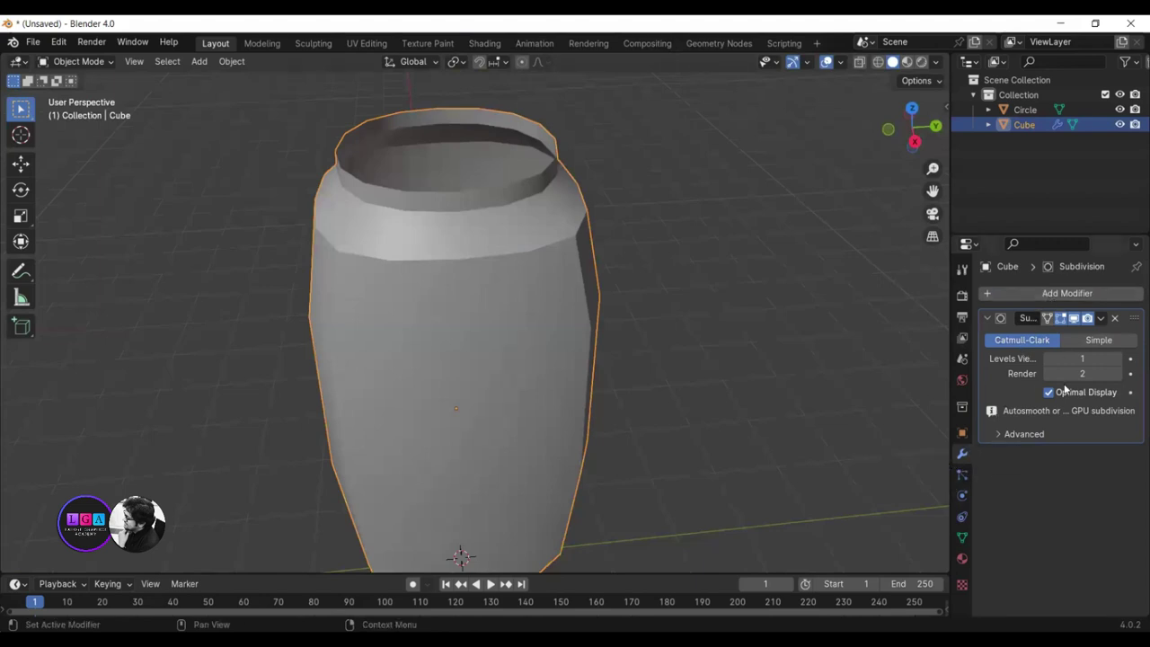
- Add a Bevel modifier (0.1 m, 1 segment) and stack it above Subdivision Surface
left_click(1006, 293)
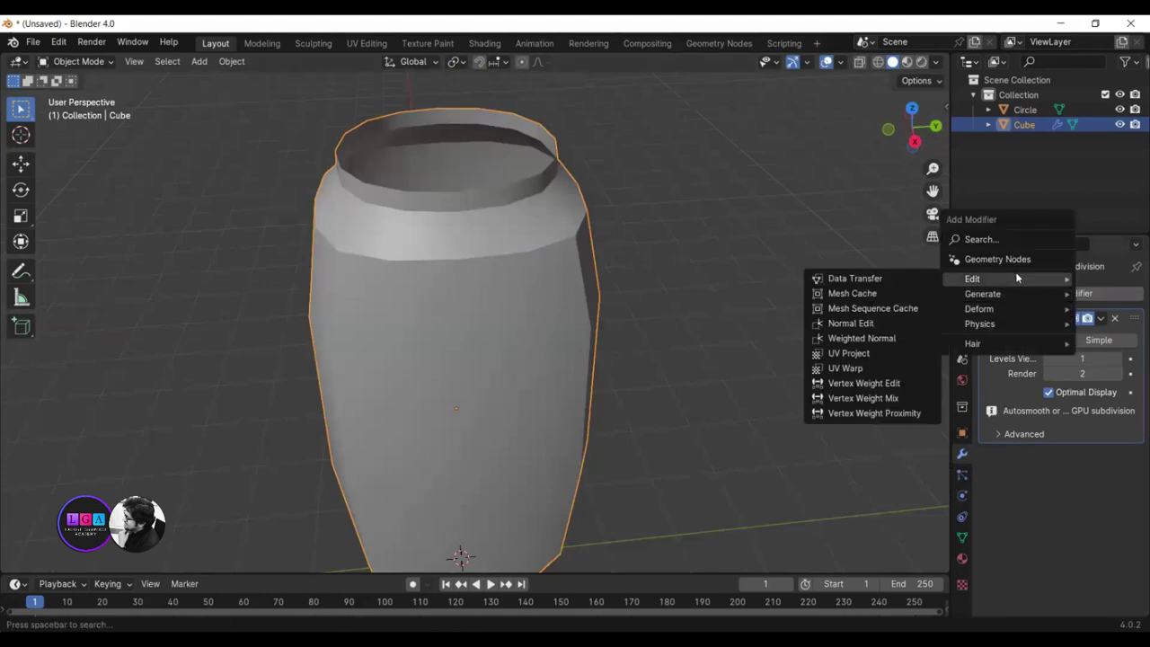
mouse_move(982, 293)
left_click(898, 307)
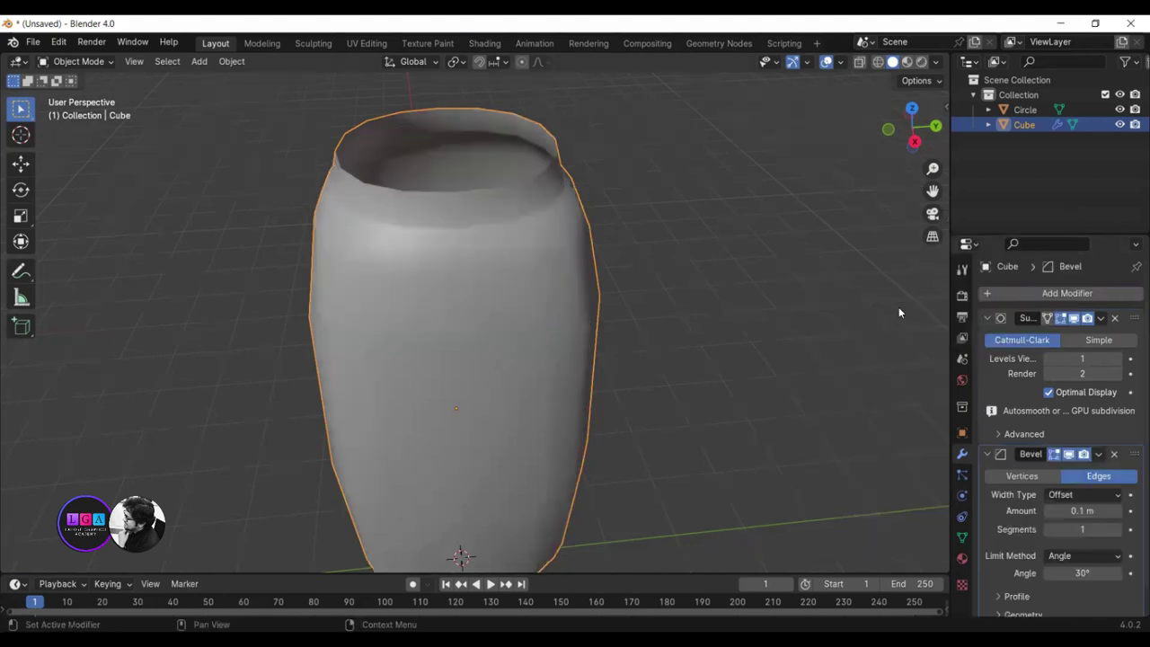
left_click(987, 456)
left_click(987, 319)
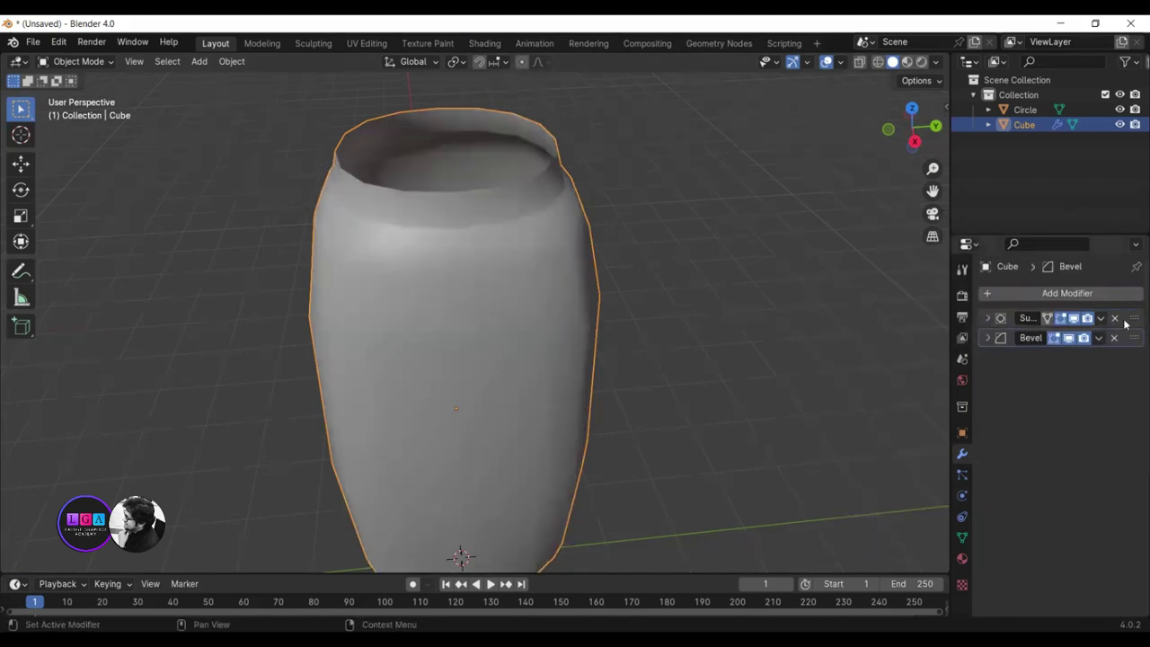
left_click_drag(1133, 318, 1128, 358)
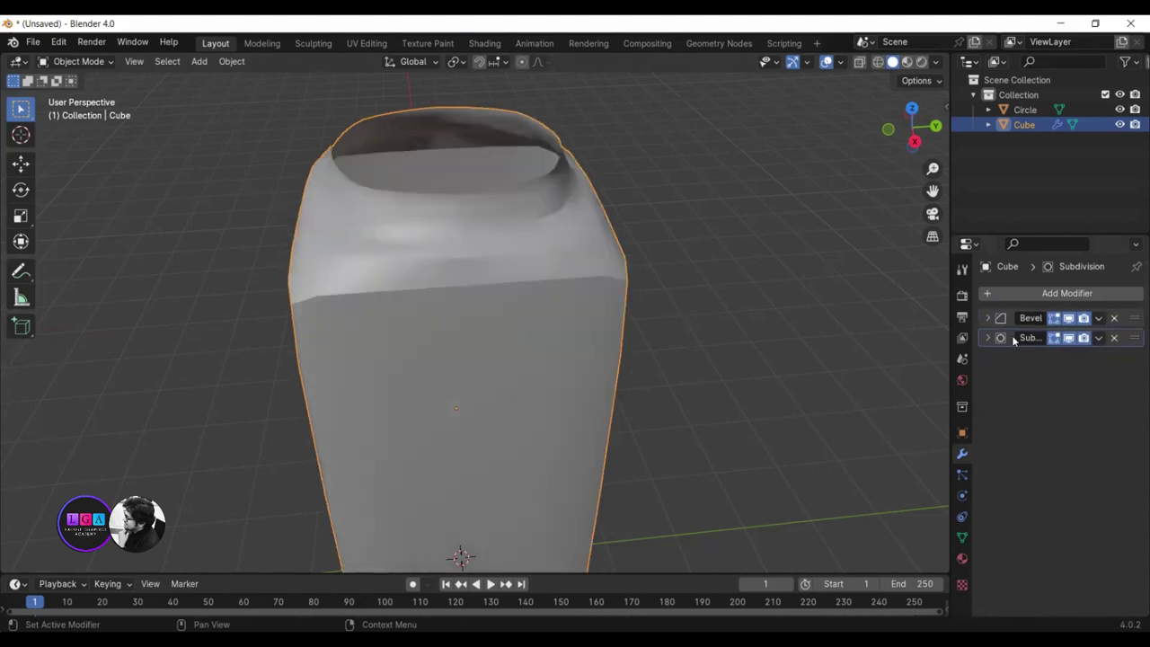
middle_click_drag(557, 359, 583, 346)
left_click(986, 319)
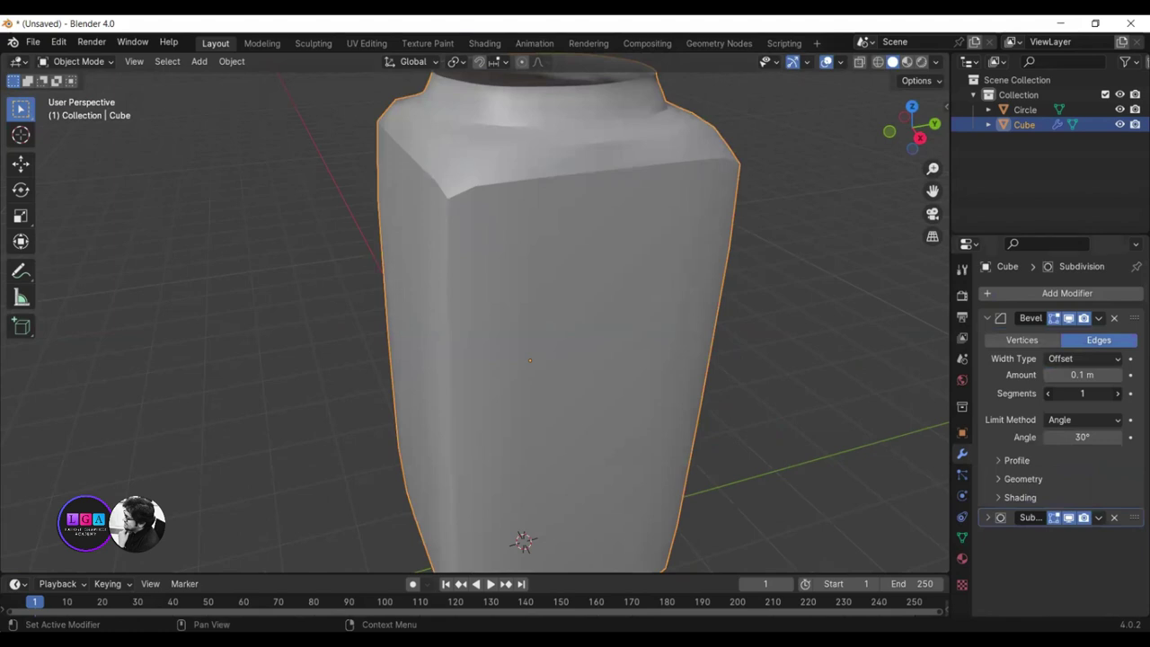
- Set the Bevel modifier to 8 segments and inspect the rounded corners from several angles
left_click_drag(1081, 392, 1114, 393)
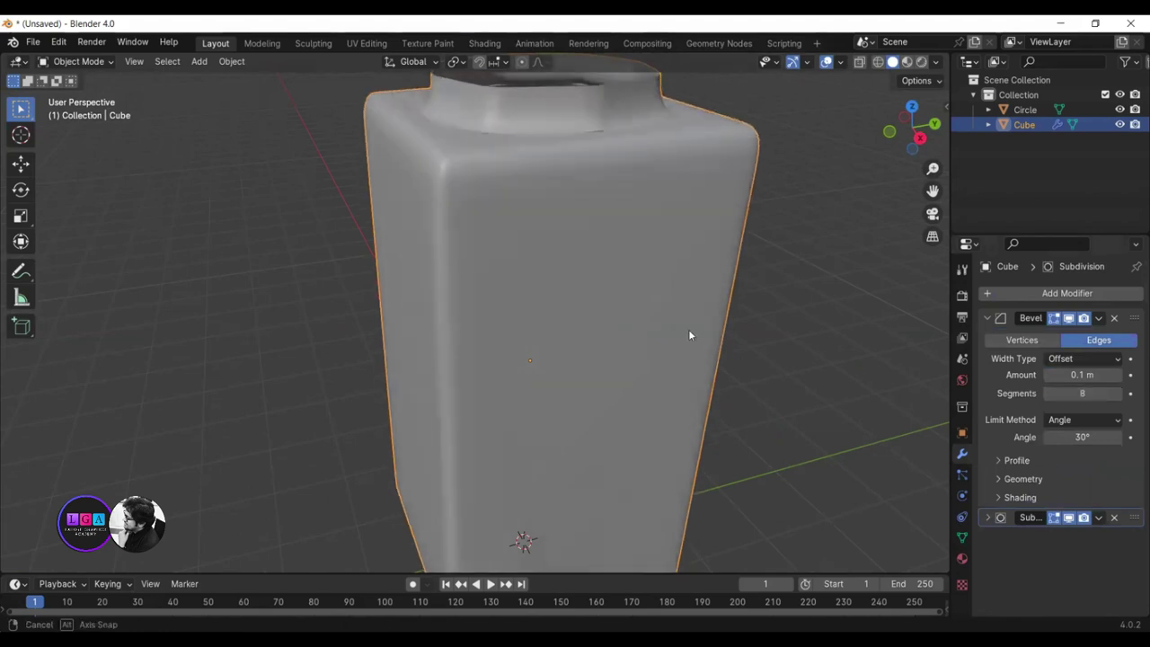
mouse_move(688, 329)
middle_mouse_down()
mouse_move(605, 363)
mouse_move(649, 386)
mouse_move(679, 365)
mouse_move(622, 364)
mouse_move(677, 343)
mouse_move(664, 355)
middle_mouse_up()
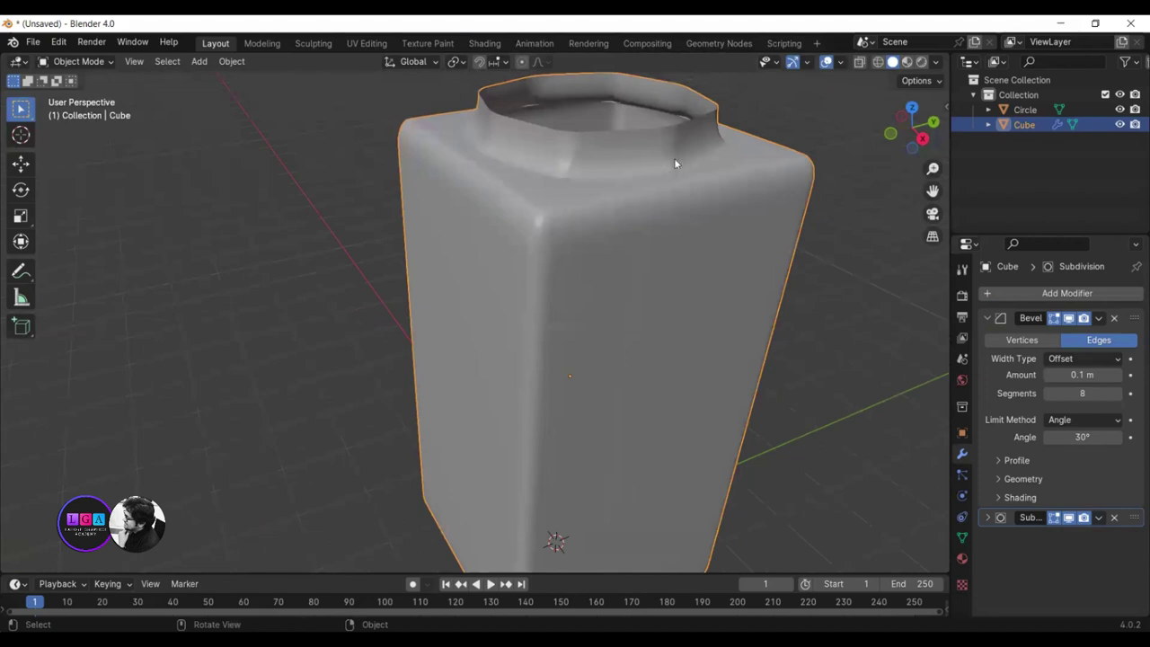
mouse_move(505, 244)
middle_mouse_down()
mouse_move(487, 308)
mouse_move(472, 300)
mouse_move(397, 321)
mouse_move(598, 333)
mouse_move(503, 344)
mouse_move(482, 333)
mouse_move(444, 231)
mouse_move(455, 257)
mouse_move(487, 272)
mouse_move(449, 341)
middle_mouse_up()
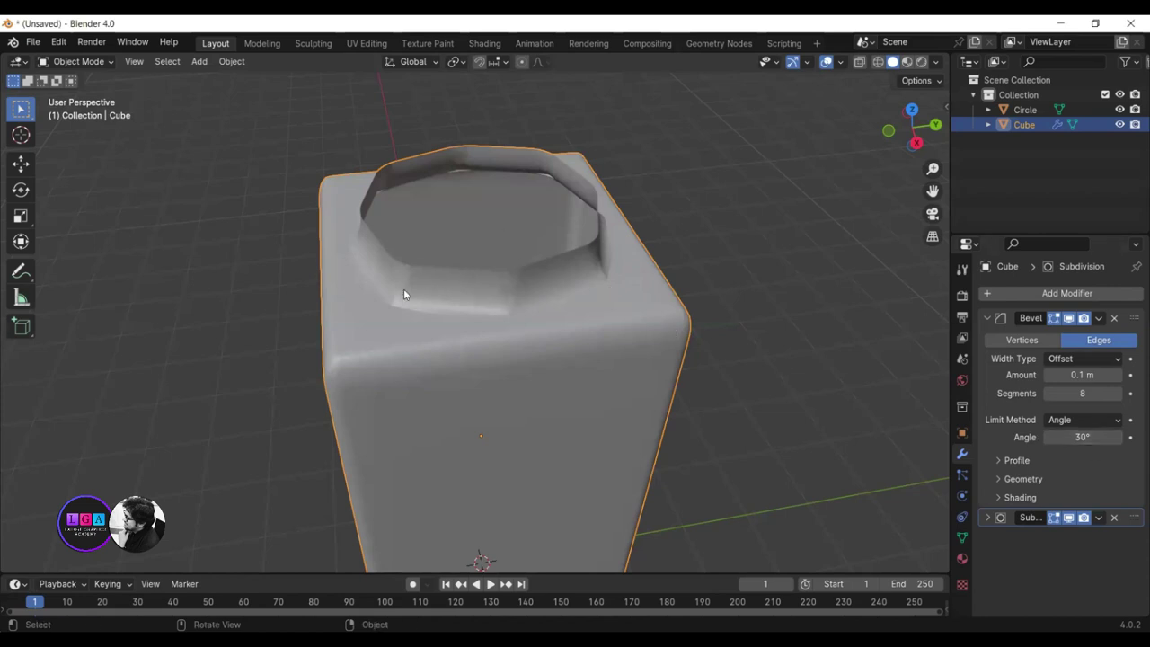
middle_click_drag(403, 291, 487, 266)
mouse_move(567, 218)
middle_mouse_down()
mouse_move(611, 246)
mouse_move(568, 232)
mouse_move(566, 182)
mouse_move(608, 203)
mouse_move(590, 254)
mouse_move(441, 260)
mouse_move(527, 254)
mouse_move(435, 201)
middle_mouse_up()
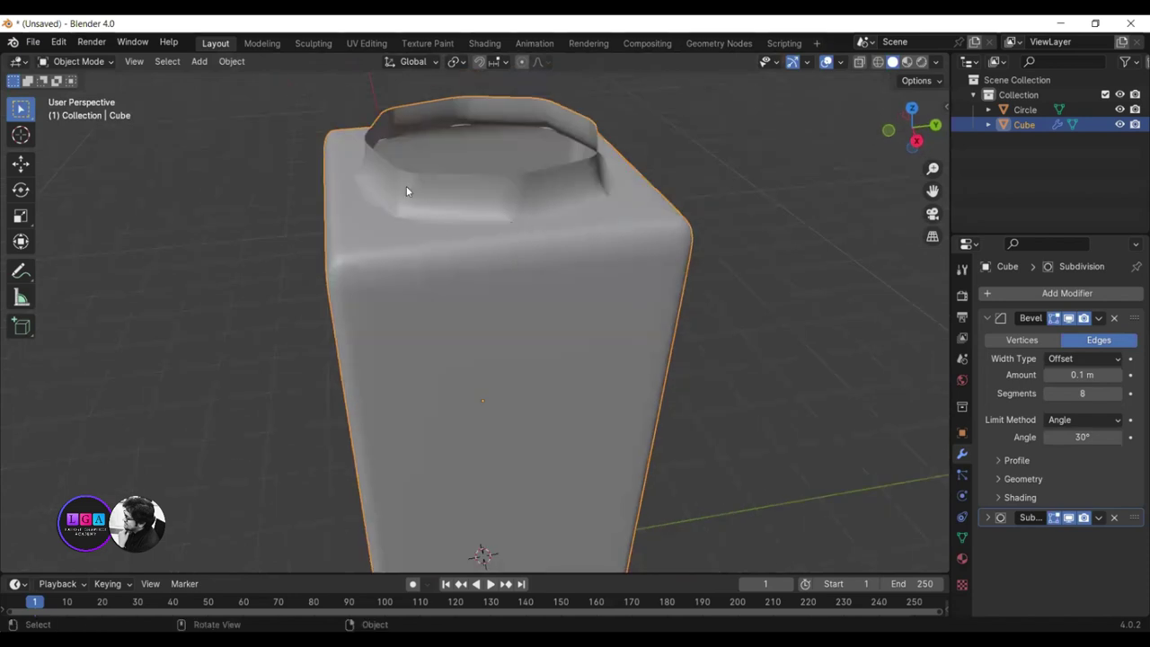
mouse_move(431, 198)
middle_mouse_down()
mouse_move(522, 192)
mouse_move(420, 195)
middle_mouse_up()
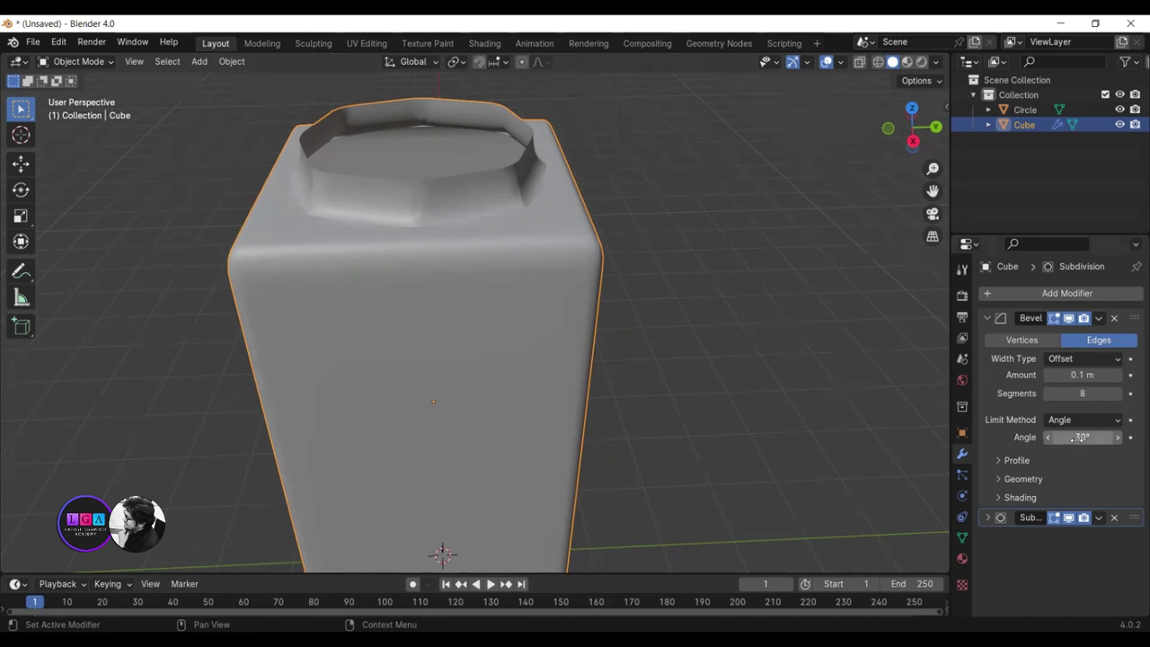
- Increase the Bevel modifier's limit angle from 30° to 60°, checking the bottle's opening
left_click_drag(1080, 438, 1091, 437)
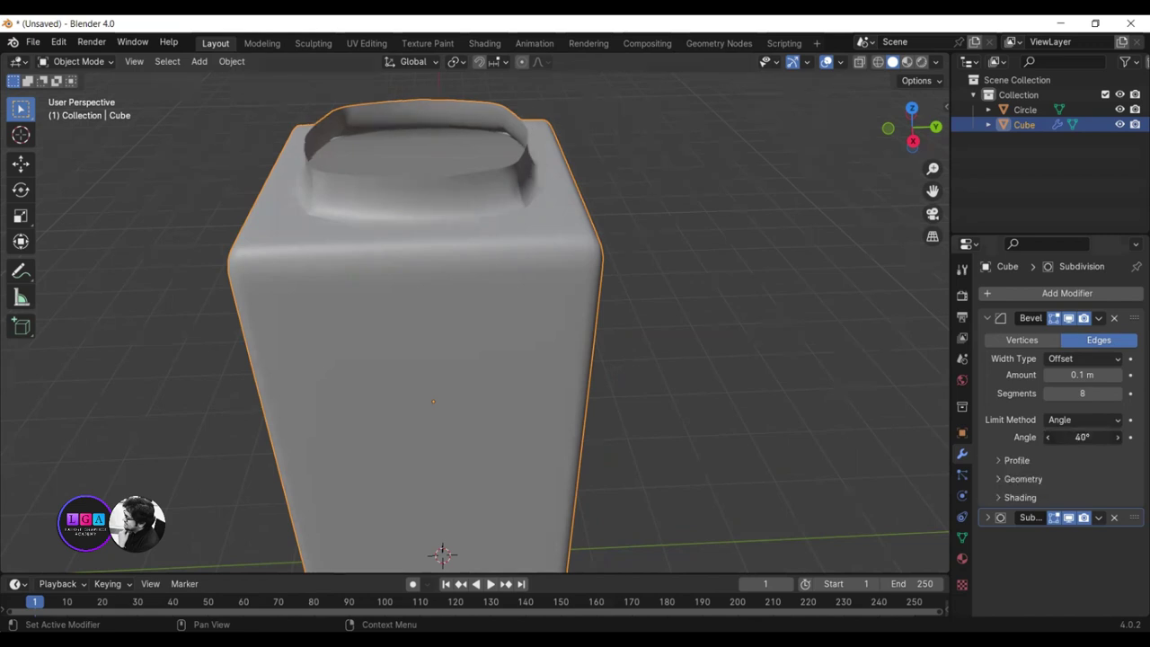
middle_click_drag(169, 303, 290, 315)
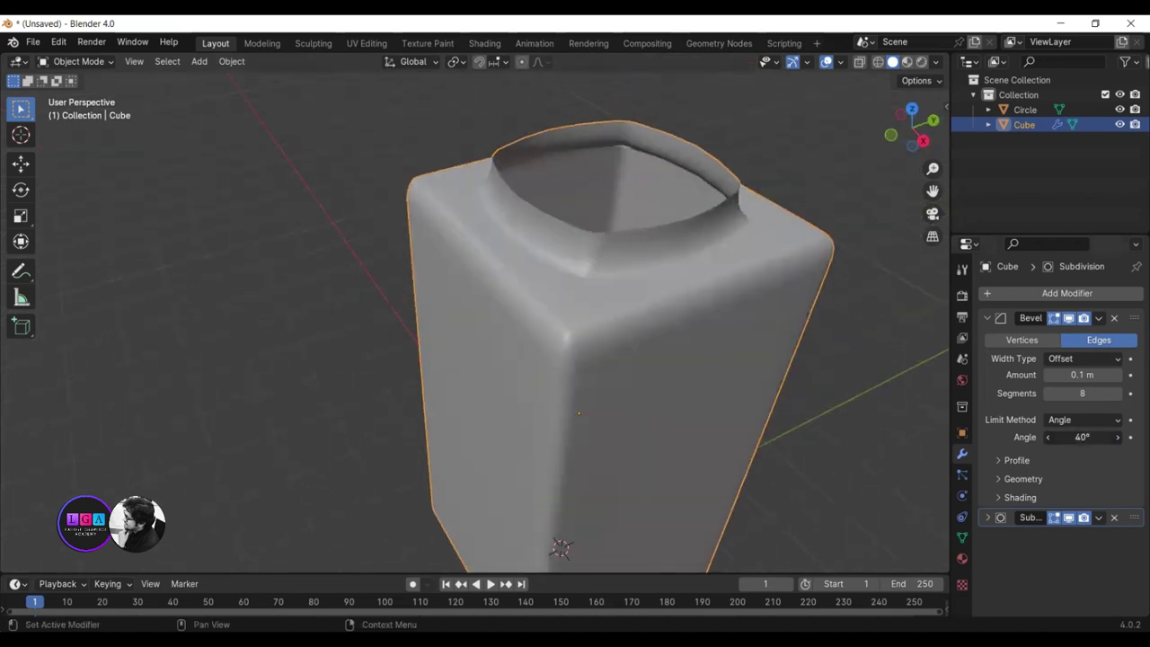
left_click_drag(1082, 437, 1089, 437)
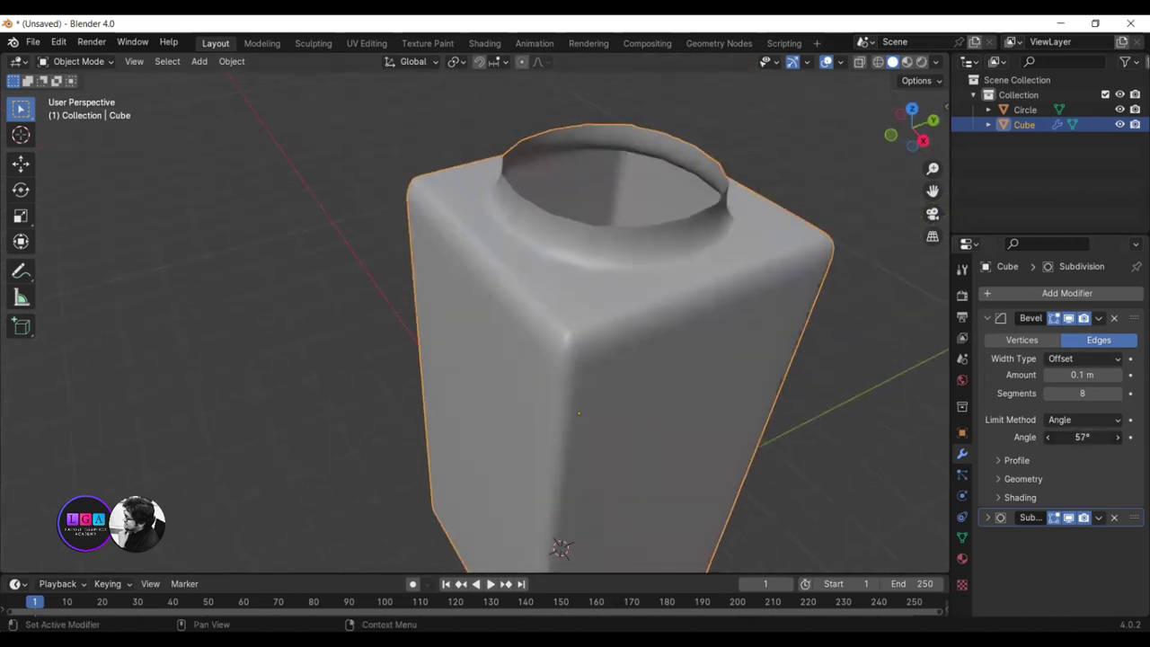
mouse_move(676, 266)
middle_mouse_down()
mouse_move(599, 275)
mouse_move(629, 270)
middle_mouse_up()
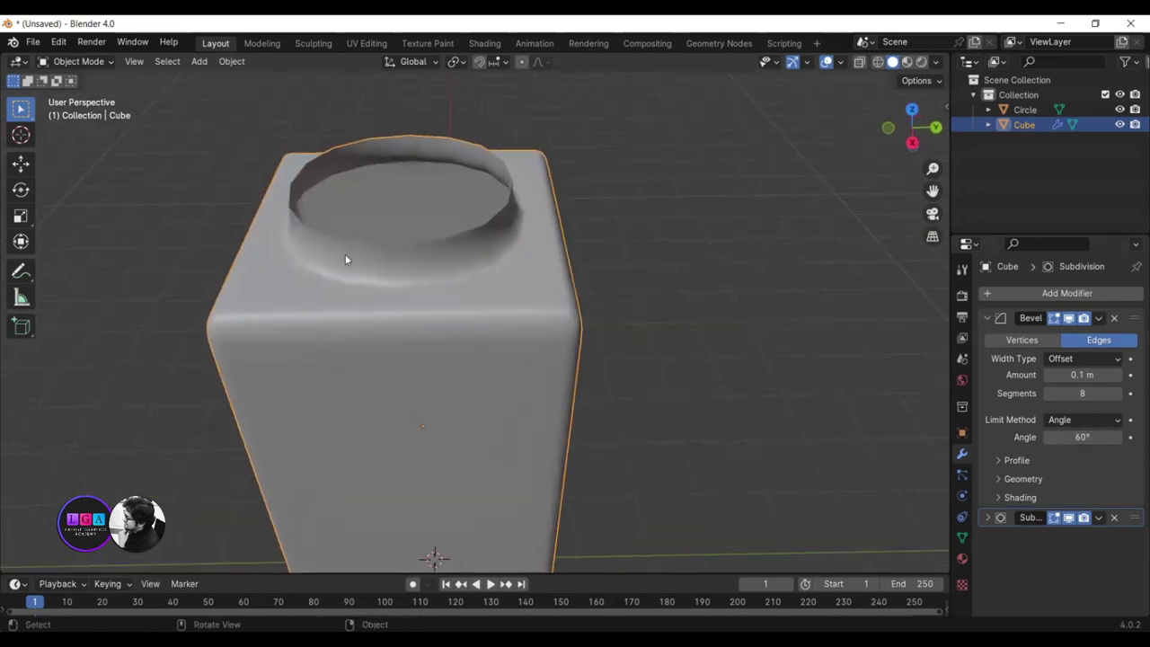
mouse_move(345, 259)
middle_mouse_down()
mouse_move(368, 257)
mouse_move(349, 244)
mouse_move(367, 262)
mouse_move(362, 236)
mouse_move(374, 230)
mouse_move(530, 324)
middle_mouse_up()
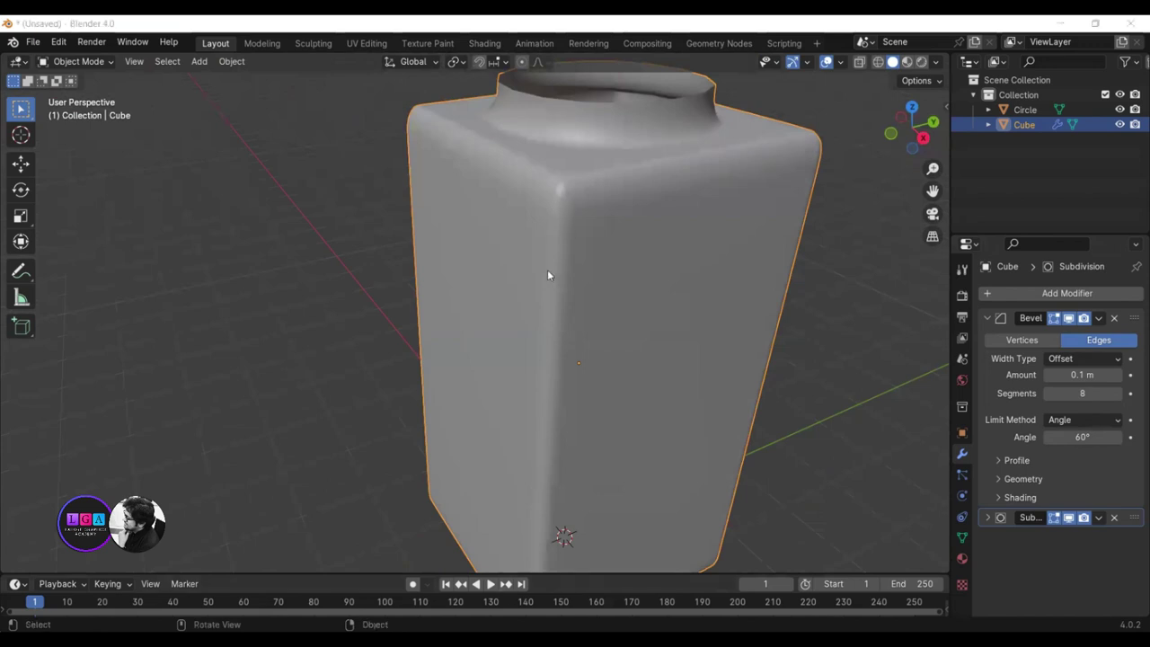
scroll(547, 270, "up", 3)
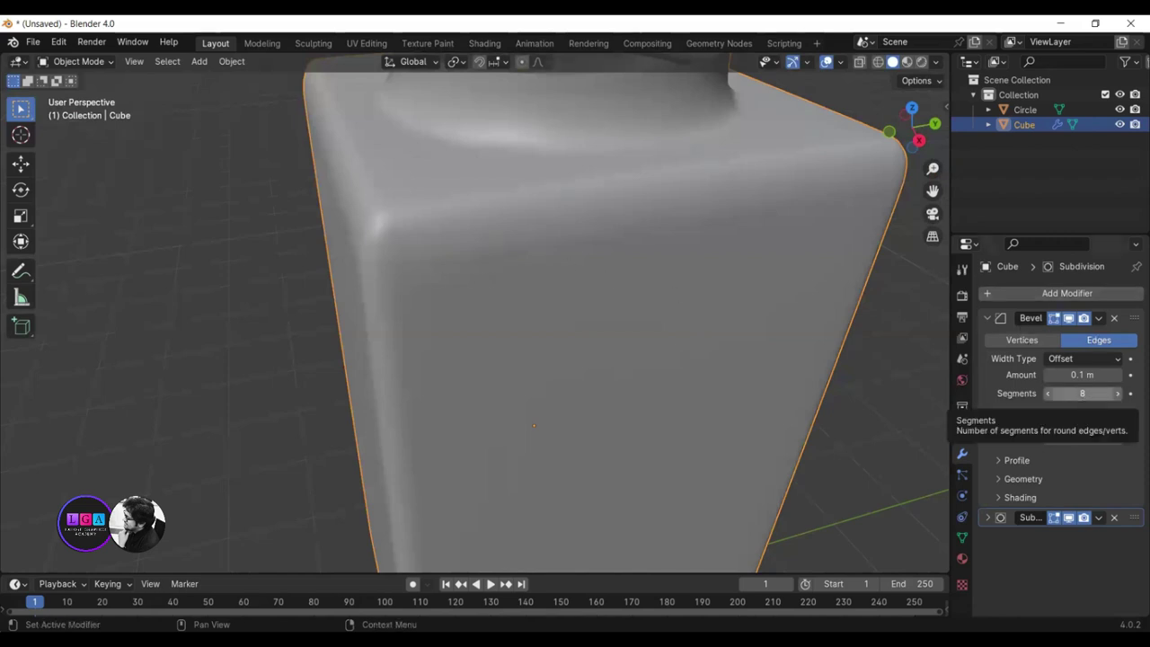
- Set the Bevel modifier's segment count to 3
left_click(1094, 395)
type("2")
key("Return")
left_click(1118, 393)
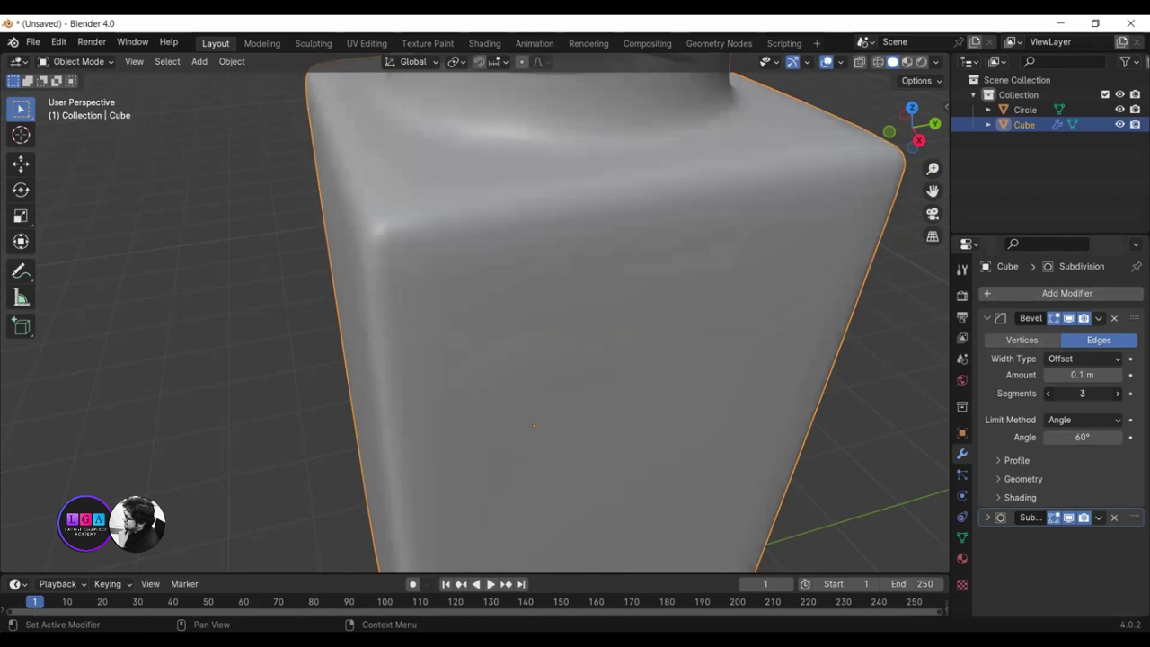
- Narrow the bevel width to 0.05 m
mouse_move(1082, 374)
left_mouse_down()
mouse_move(1032, 375)
mouse_move(1059, 375)
left_mouse_up()
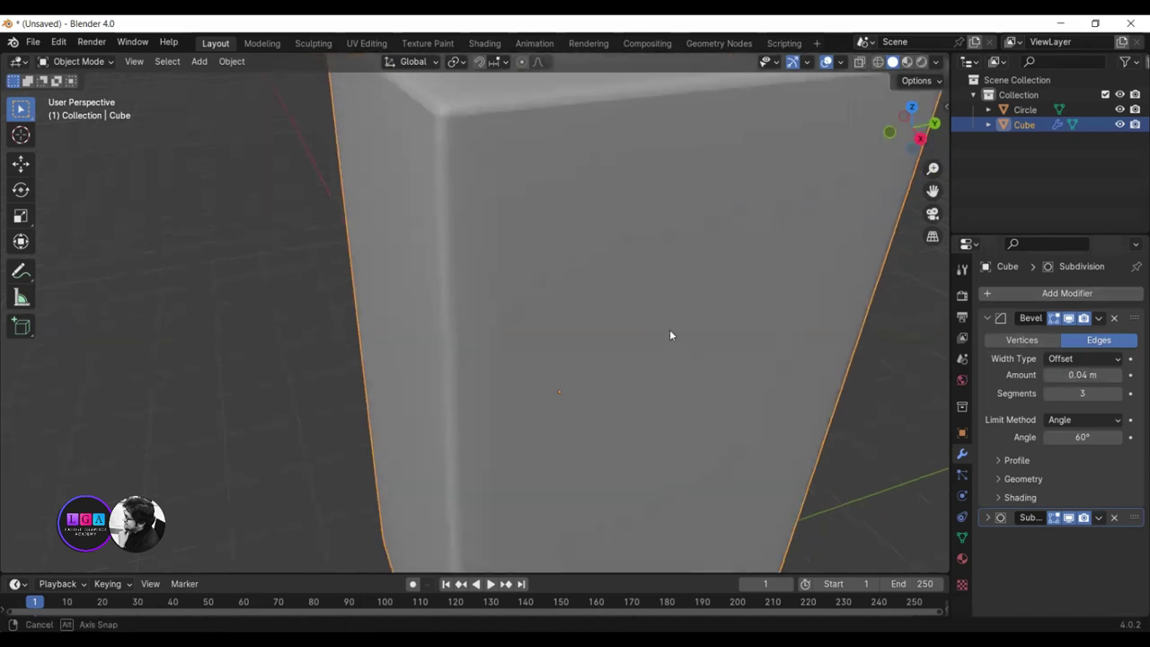
mouse_move(669, 328)
middle_mouse_down()
mouse_move(656, 291)
mouse_move(593, 230)
mouse_move(600, 224)
middle_mouse_up()
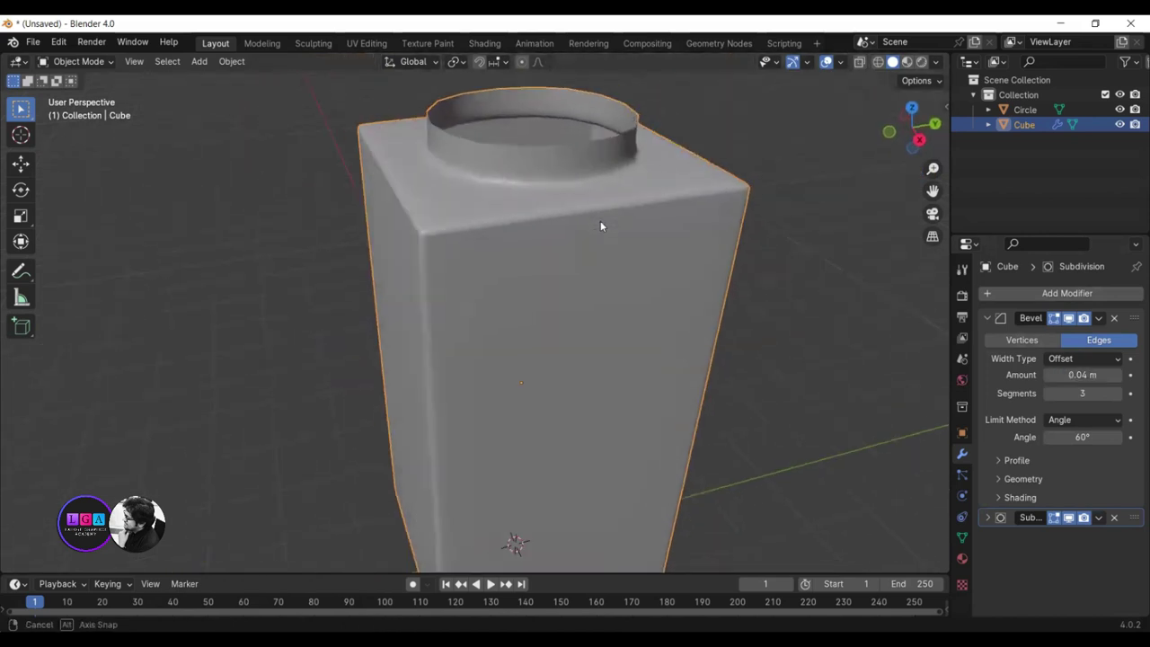
mouse_move(1081, 374)
left_mouse_down()
mouse_move(1099, 370)
mouse_move(1077, 375)
left_mouse_up()
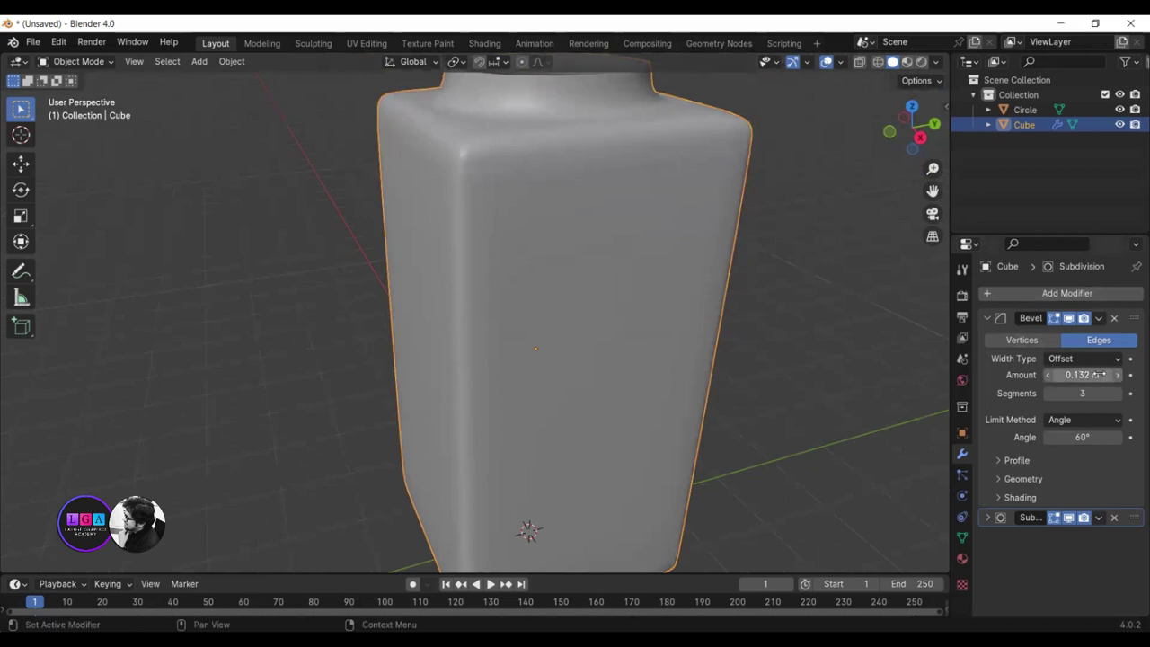
left_click(1083, 375)
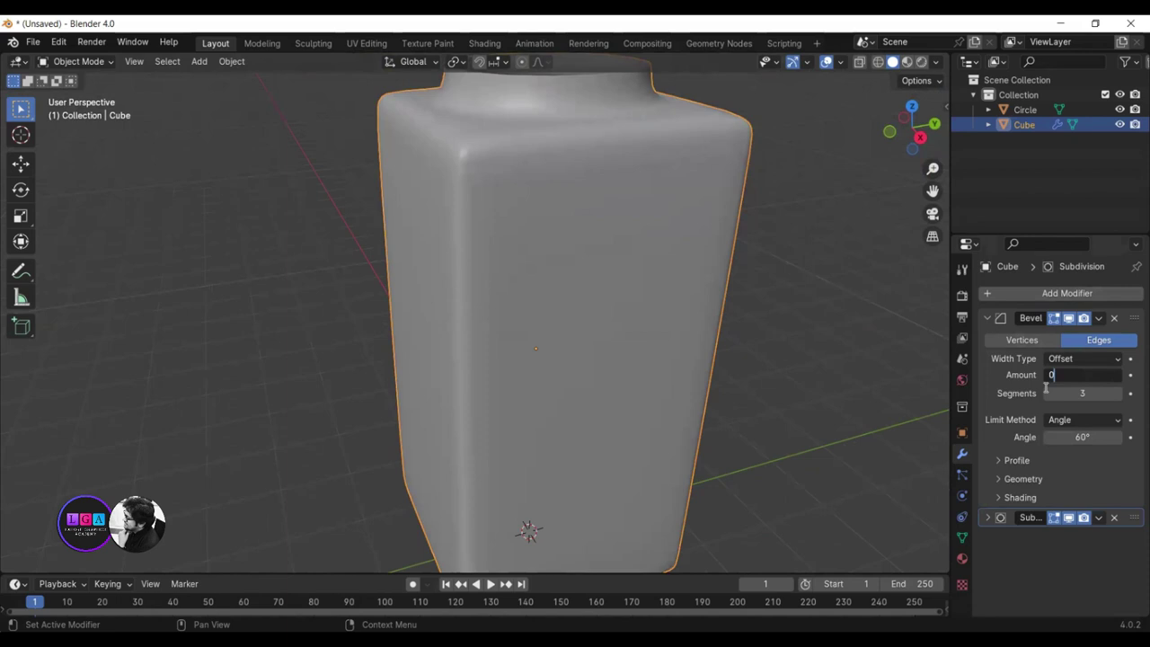
type(".05")
key("Return")
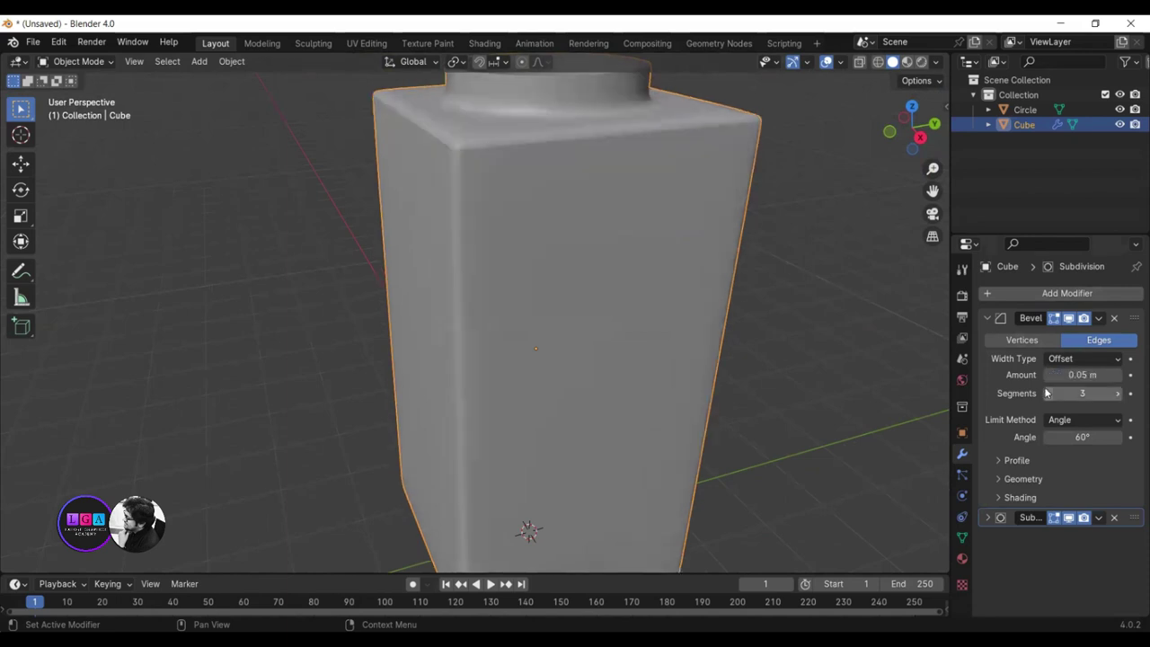
- Widen the bevel width to 0.078 m for softer edges
mouse_move(377, 271)
middle_mouse_down()
mouse_move(404, 284)
mouse_move(361, 308)
mouse_move(351, 290)
mouse_move(432, 179)
middle_mouse_up()
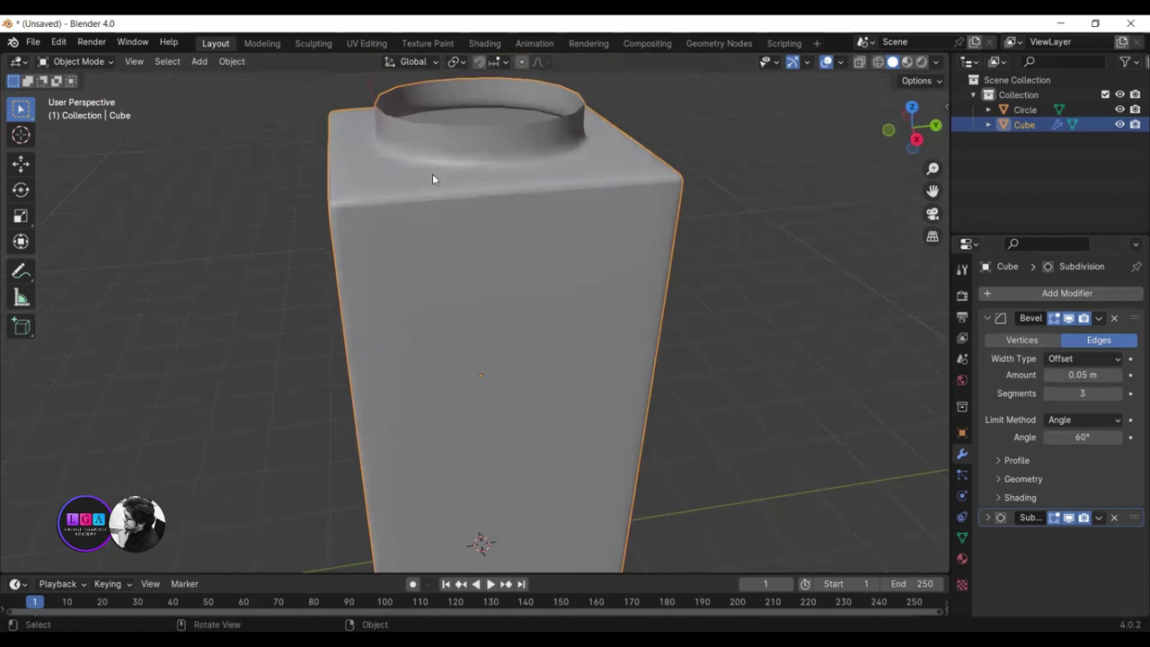
mouse_move(577, 238)
middle_mouse_down()
mouse_move(533, 233)
mouse_move(541, 239)
mouse_move(574, 243)
mouse_move(572, 218)
mouse_move(500, 192)
mouse_move(430, 222)
mouse_move(536, 249)
mouse_move(614, 231)
mouse_move(547, 215)
mouse_move(560, 179)
mouse_move(524, 311)
mouse_move(516, 277)
mouse_move(439, 313)
mouse_move(345, 209)
middle_mouse_up()
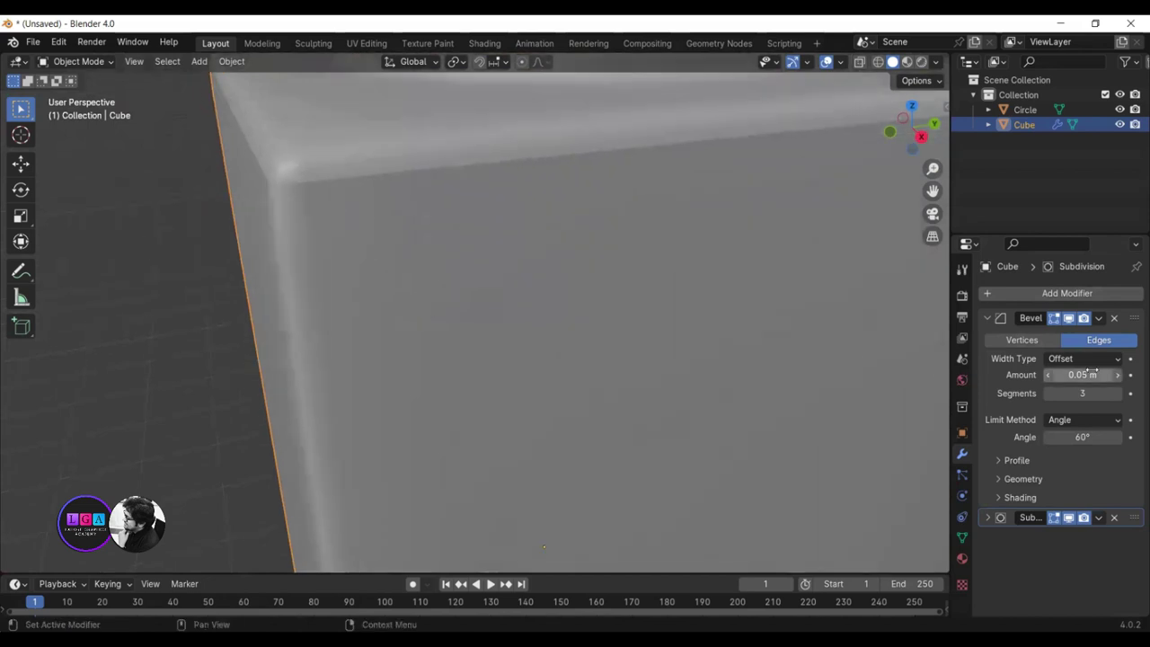
left_click(1070, 375)
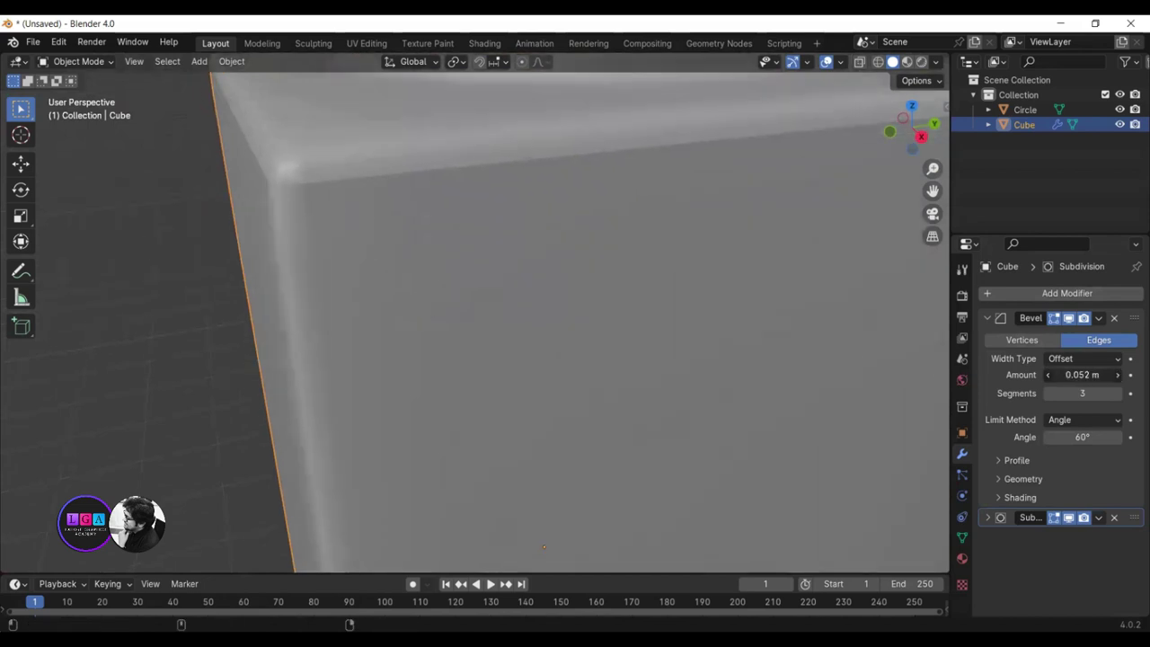
left_click_drag(1070, 374, 1090, 375)
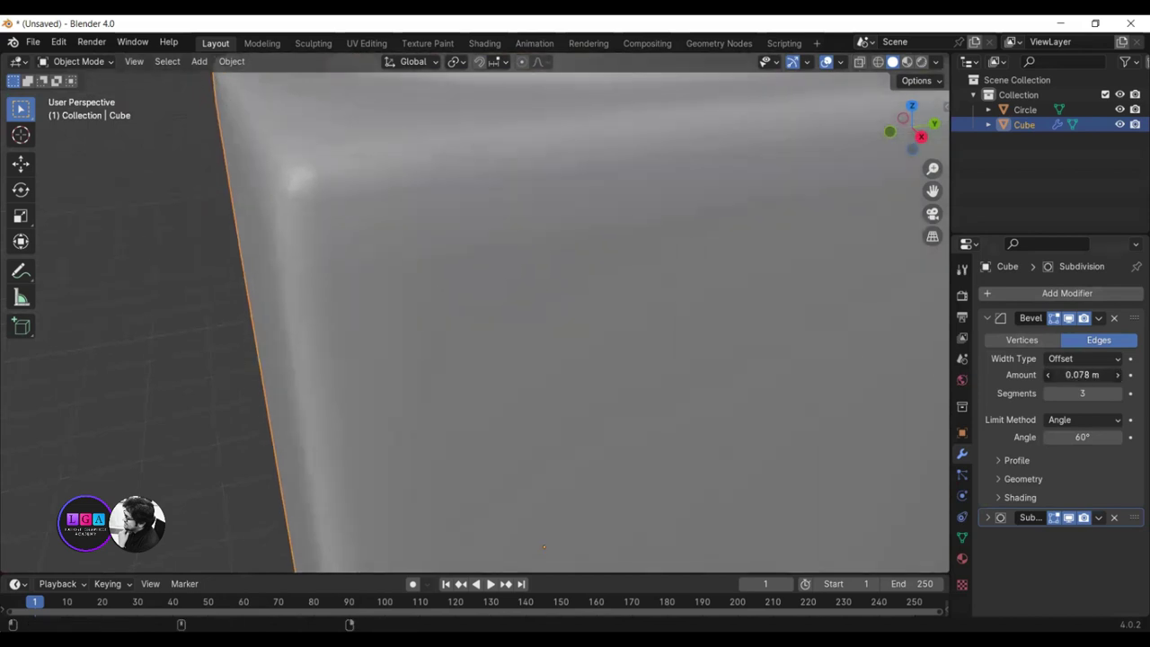
mouse_move(746, 377)
middle_mouse_down()
mouse_move(371, 335)
mouse_move(462, 304)
mouse_move(525, 352)
mouse_move(512, 342)
mouse_move(431, 348)
mouse_move(477, 331)
mouse_move(488, 342)
mouse_move(568, 331)
middle_mouse_up()
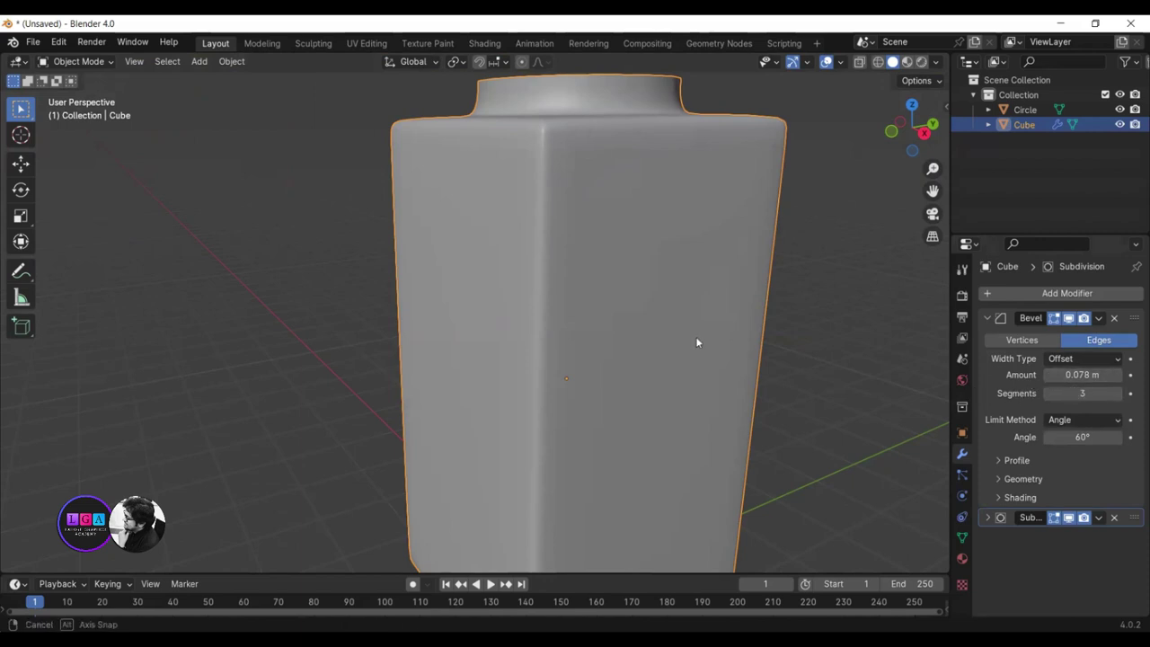
mouse_move(695, 336)
middle_mouse_down()
mouse_move(692, 300)
mouse_move(665, 353)
middle_mouse_up()
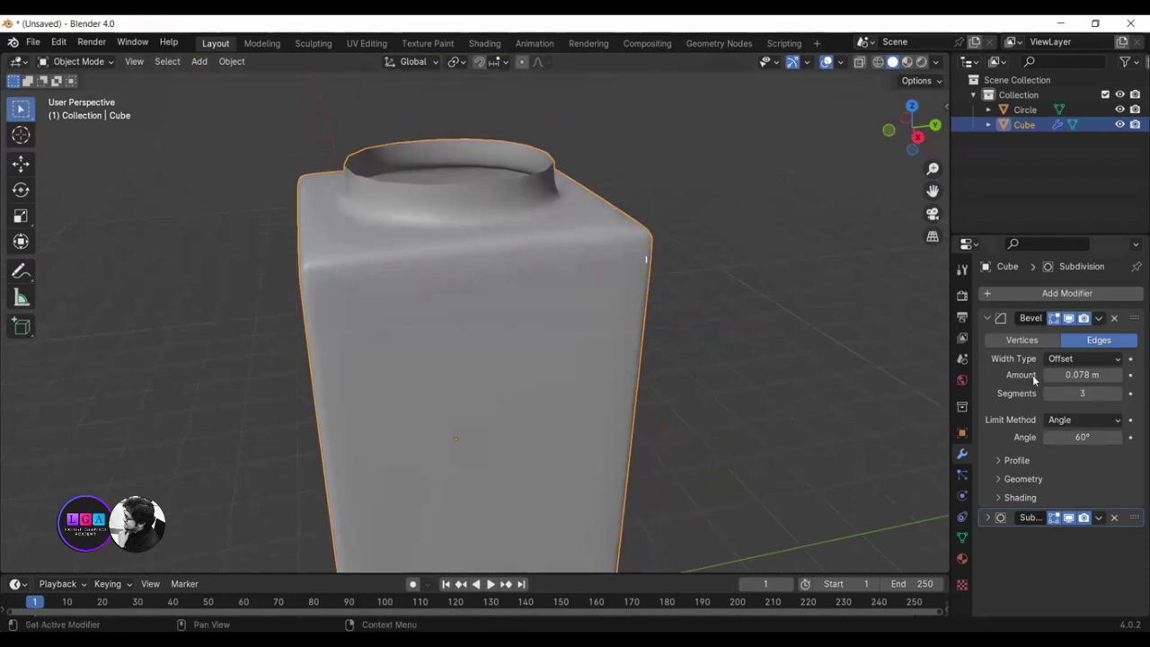
- Apply the Bevel modifier to the bottle mesh, then orbit around to review the result
left_click(1099, 320)
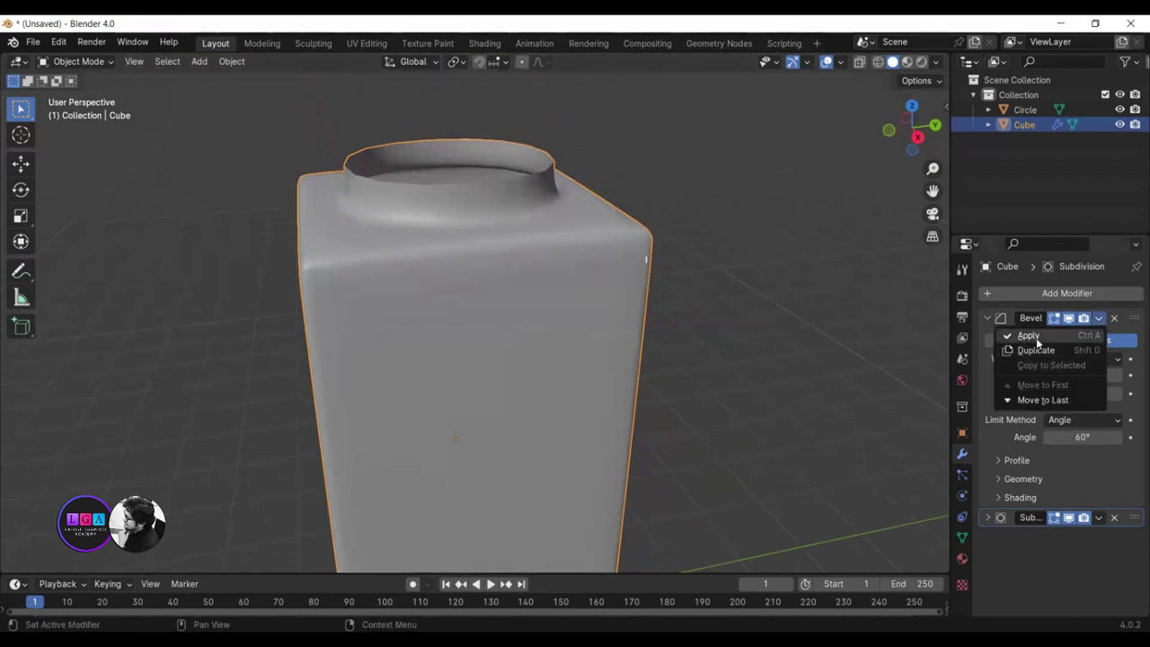
left_click(1033, 335)
mouse_move(419, 229)
middle_mouse_down()
mouse_move(426, 285)
mouse_move(462, 180)
mouse_move(503, 258)
mouse_move(468, 302)
mouse_move(477, 290)
mouse_move(508, 303)
mouse_move(513, 282)
mouse_move(511, 299)
middle_mouse_up()
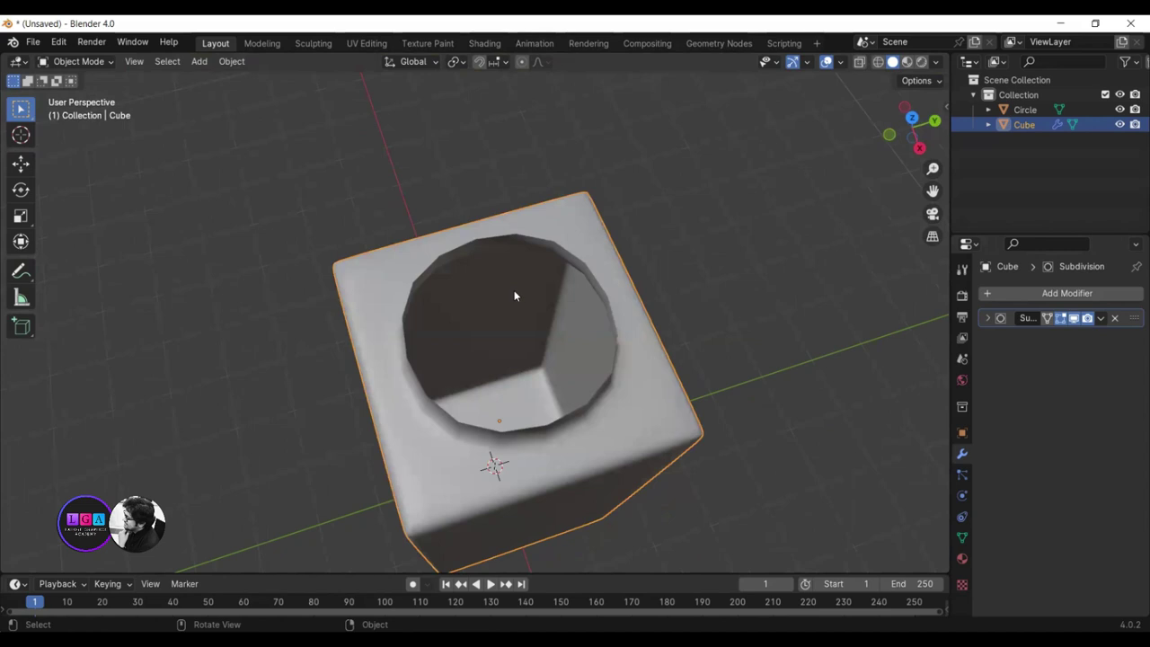
mouse_move(526, 403)
middle_mouse_down()
mouse_move(539, 368)
mouse_move(523, 371)
middle_mouse_up()
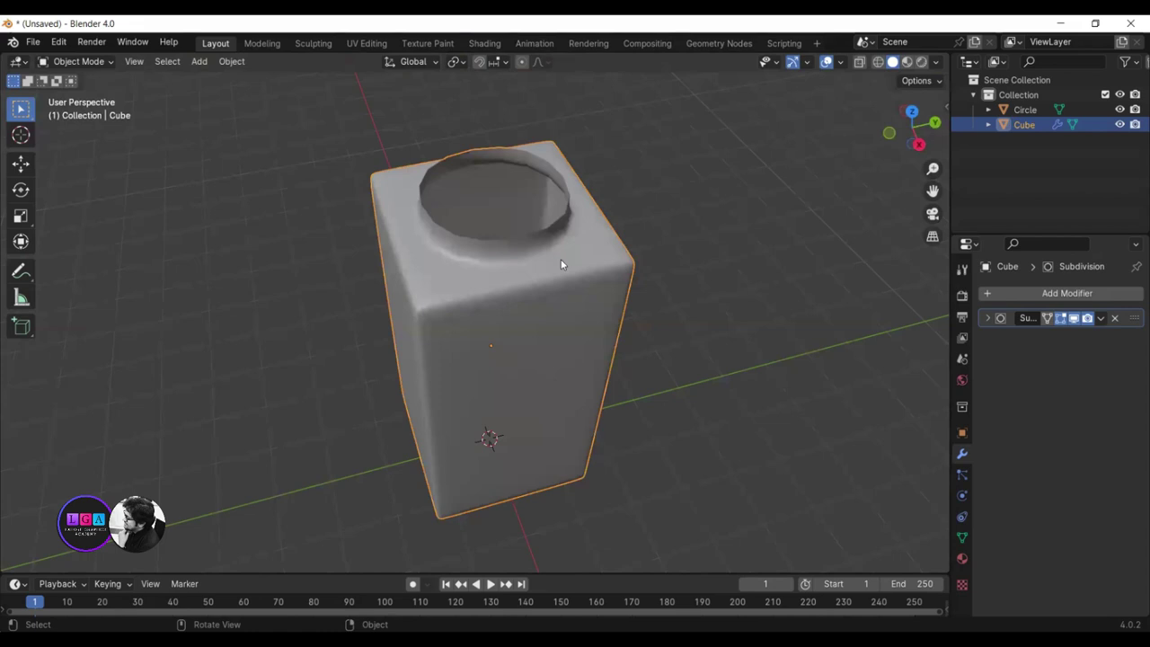
middle_click_drag(560, 259, 506, 264)
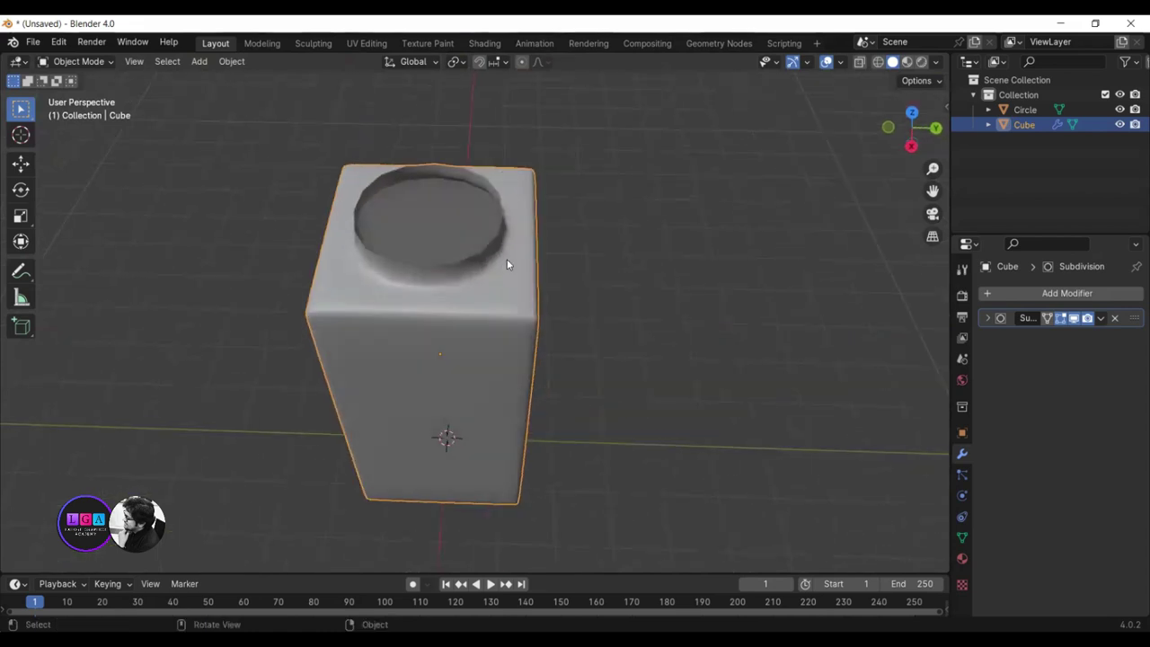
mouse_move(465, 422)
middle_mouse_down()
mouse_move(536, 395)
mouse_move(496, 385)
middle_mouse_up()
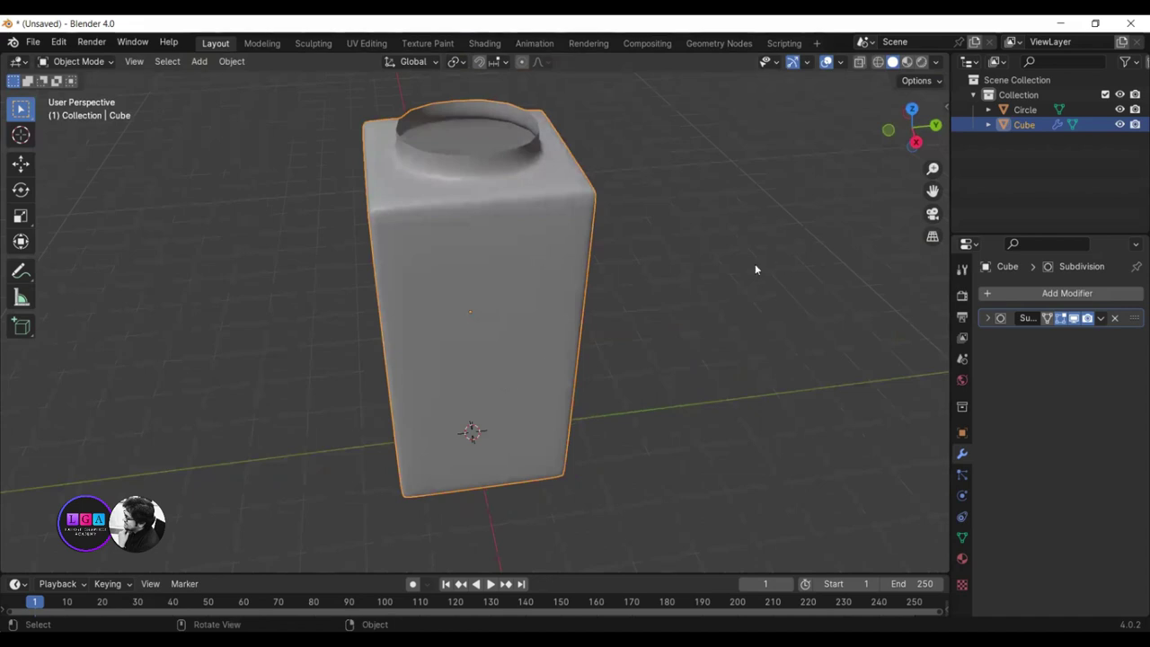
mouse_move(576, 327)
middle_mouse_down()
mouse_move(568, 348)
mouse_move(579, 185)
middle_mouse_up()
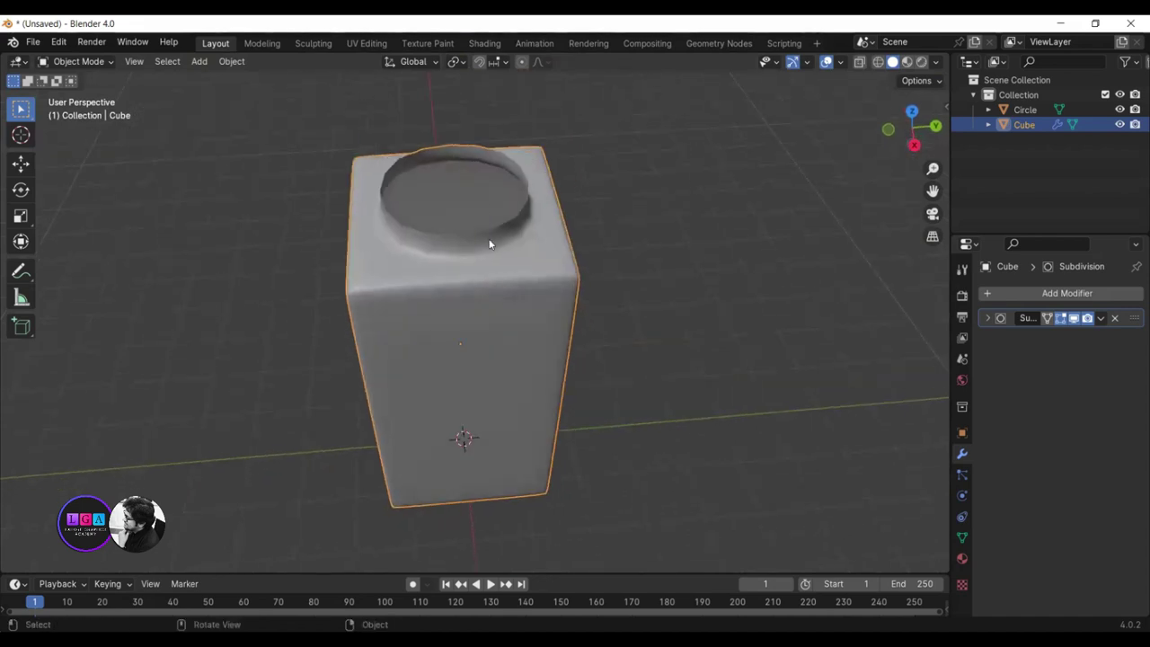
mouse_move(488, 253)
middle_mouse_down()
mouse_move(524, 295)
mouse_move(490, 403)
mouse_move(477, 318)
mouse_move(527, 249)
mouse_move(490, 290)
mouse_move(473, 292)
mouse_move(520, 292)
mouse_move(501, 261)
middle_mouse_up()
- Enter Edit Mode and select the edge loop at the neck base
key("Tab")
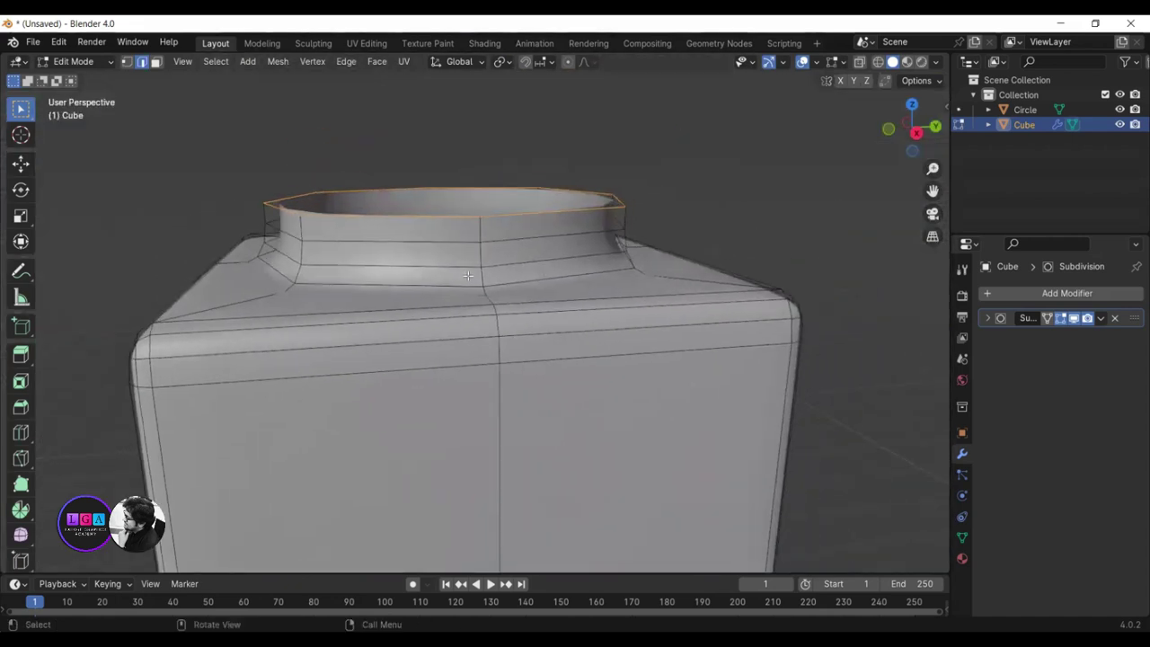
left_click(458, 284)
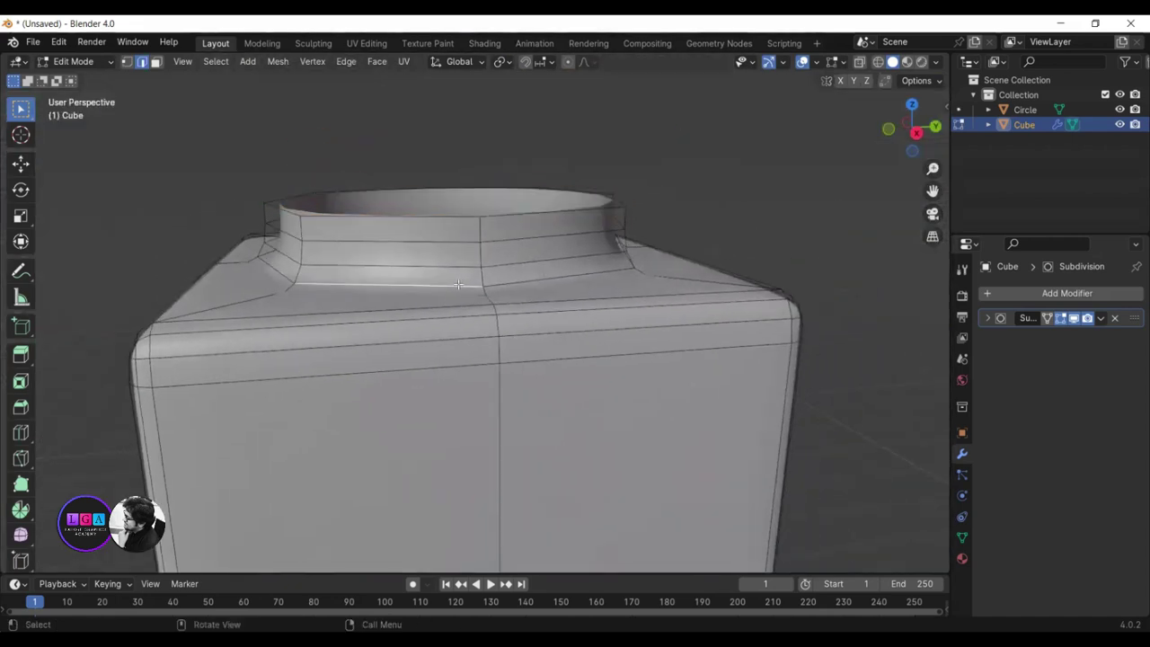
left_click(459, 284, "alt")
key("g")
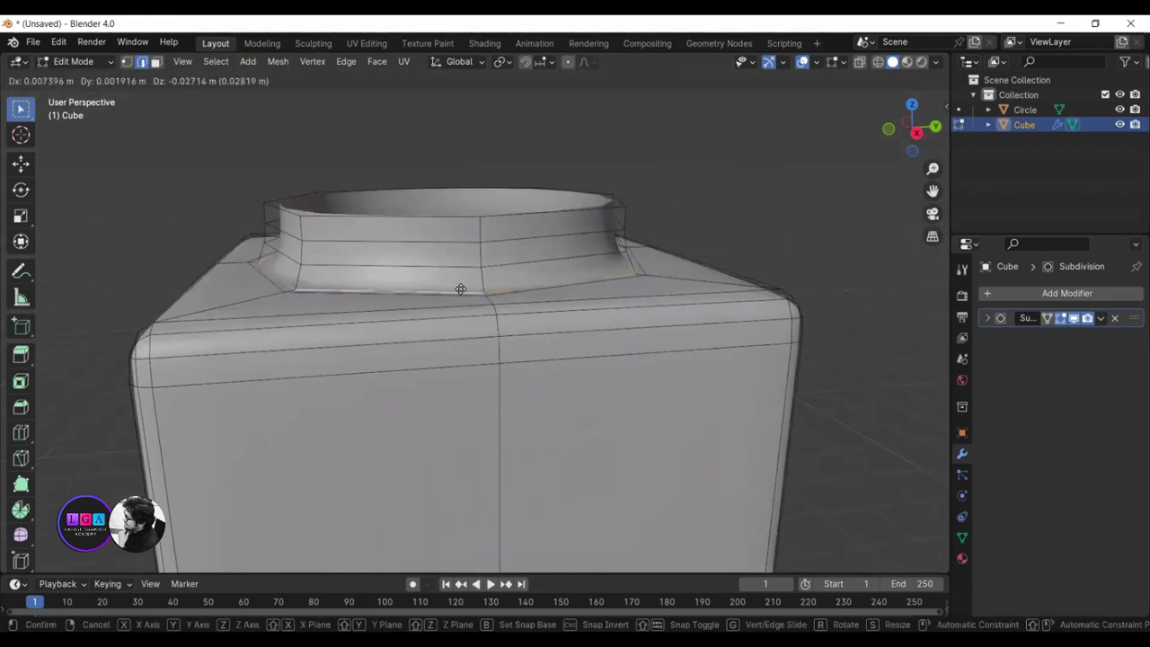
key("z")
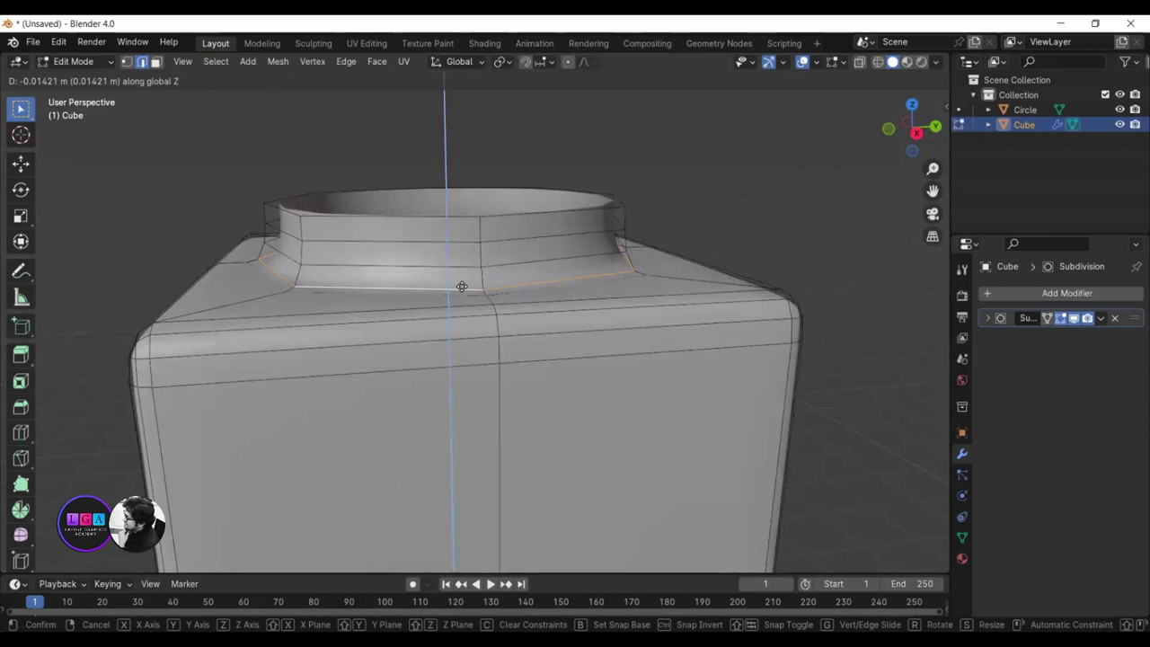
key("Escape")
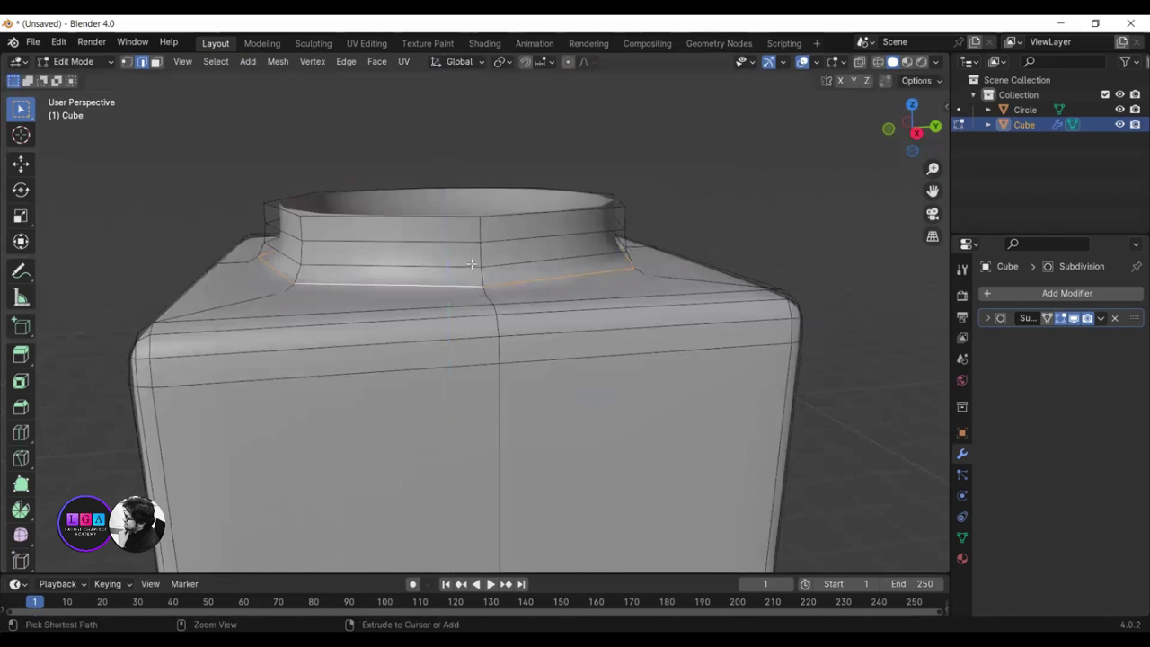
- Add a loop cut around the neck and lower it along Z
key("ctrl+r")
left_click(485, 258)
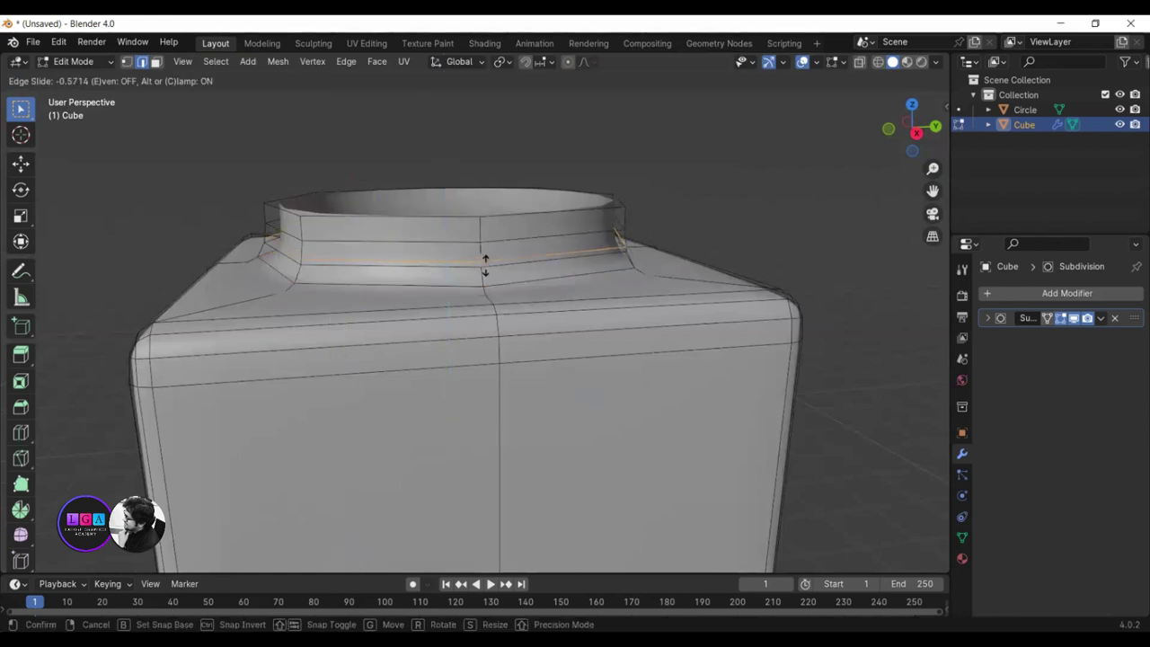
left_click(485, 262)
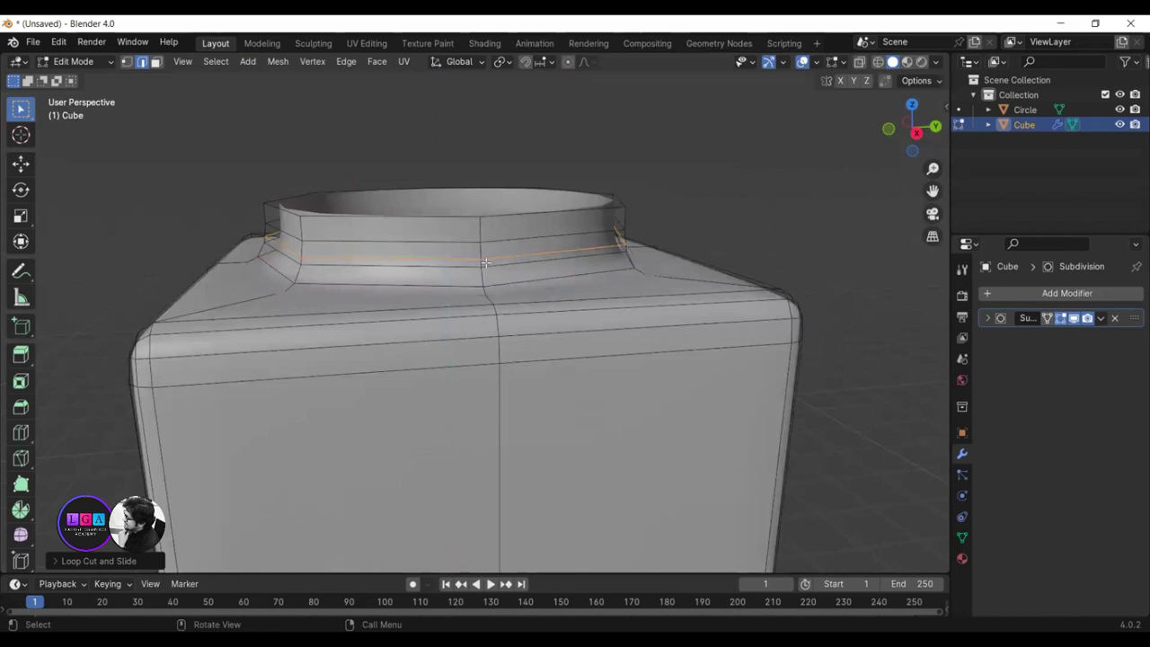
key("g")
key("z")
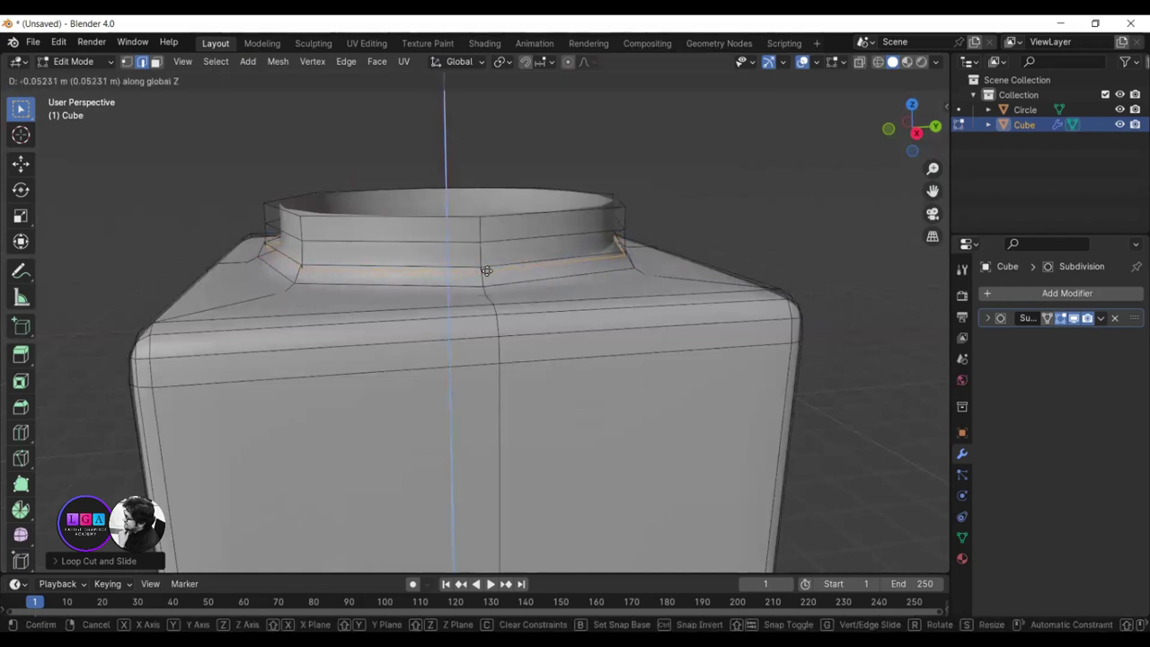
left_click(486, 271)
key("s")
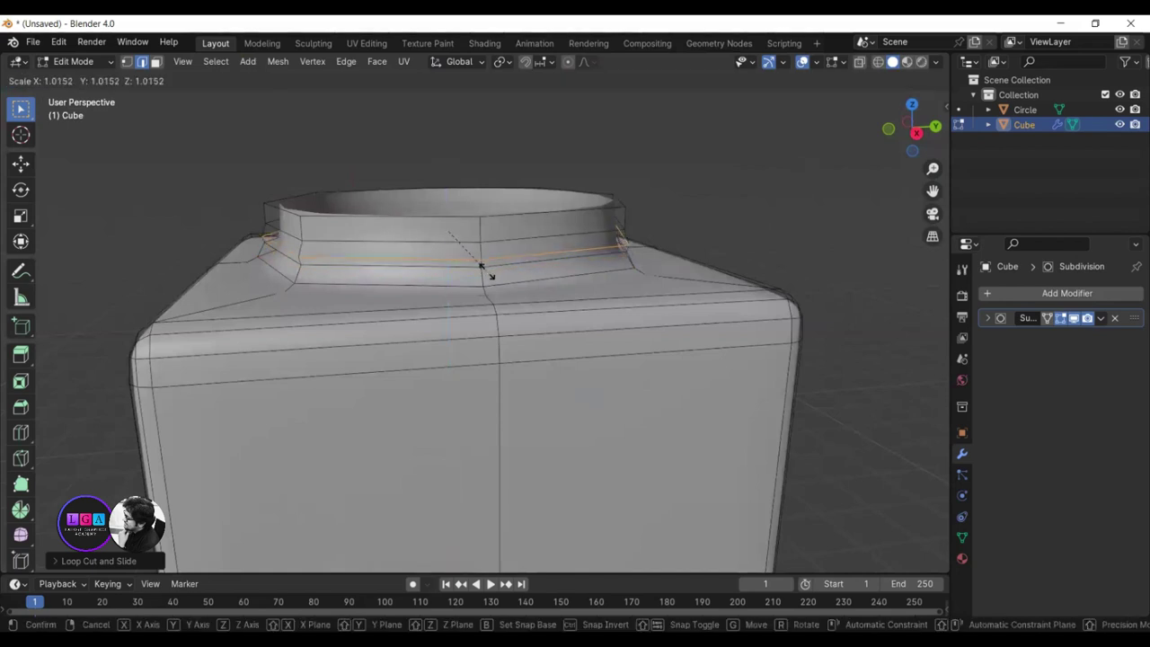
key("z")
left_click(482, 269)
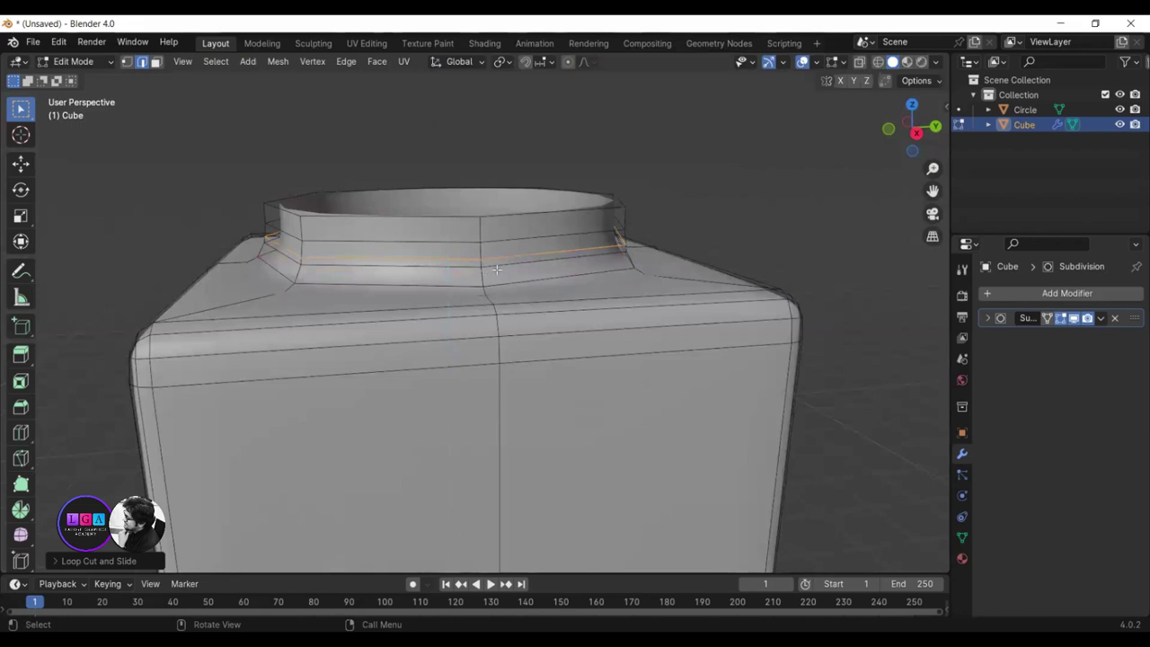
right_click(481, 269)
- Select the neck's middle loop and move it vertically along Z
left_click(550, 270, "alt")
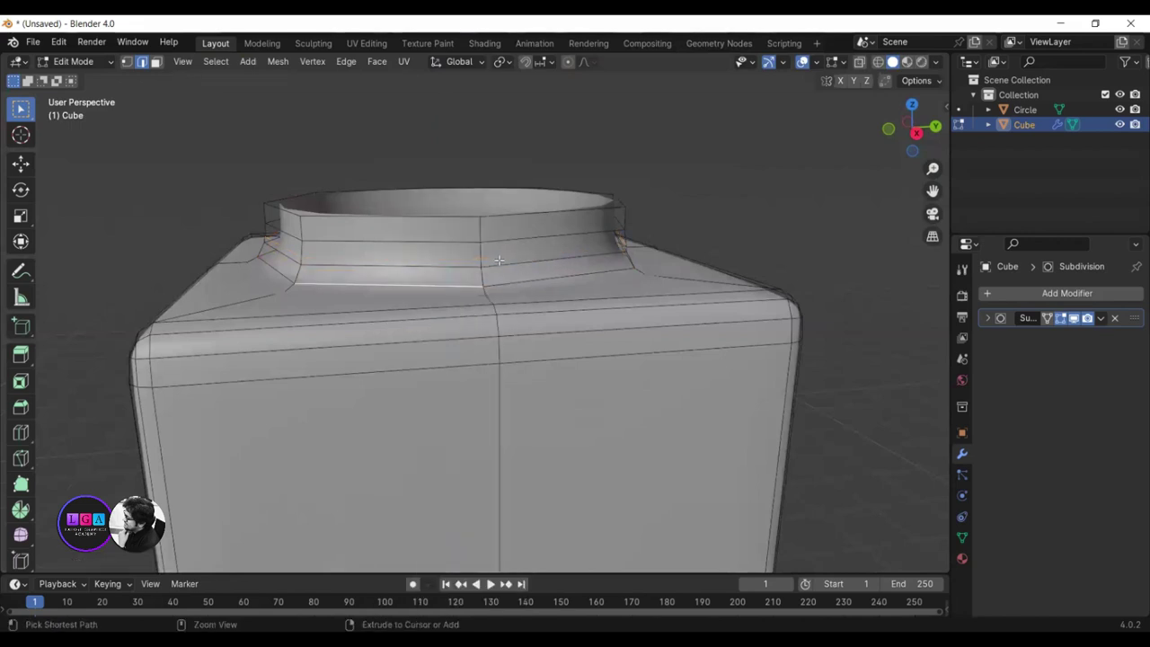
left_click(449, 216, "alt")
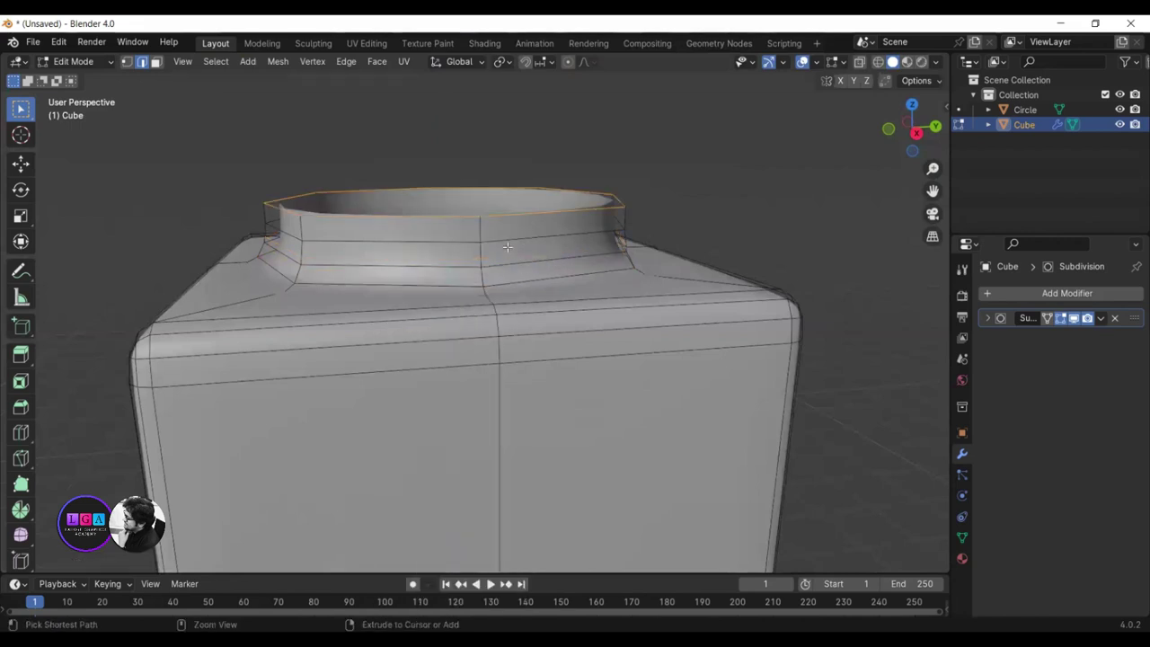
left_click(454, 243)
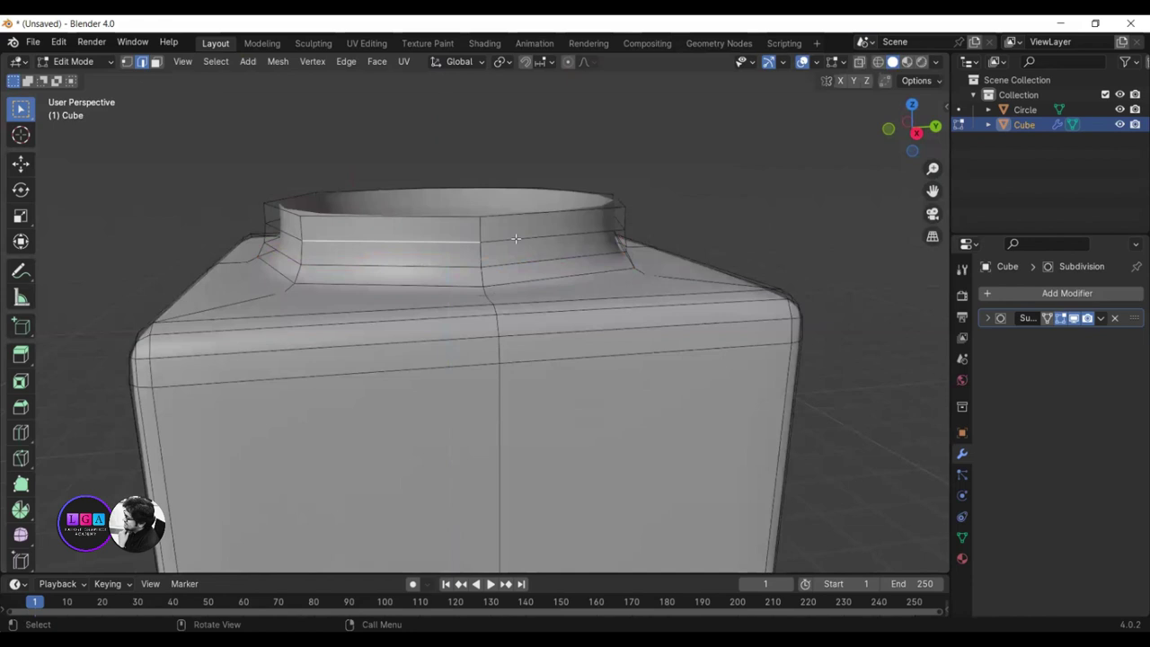
left_click(516, 238, "alt")
key("g")
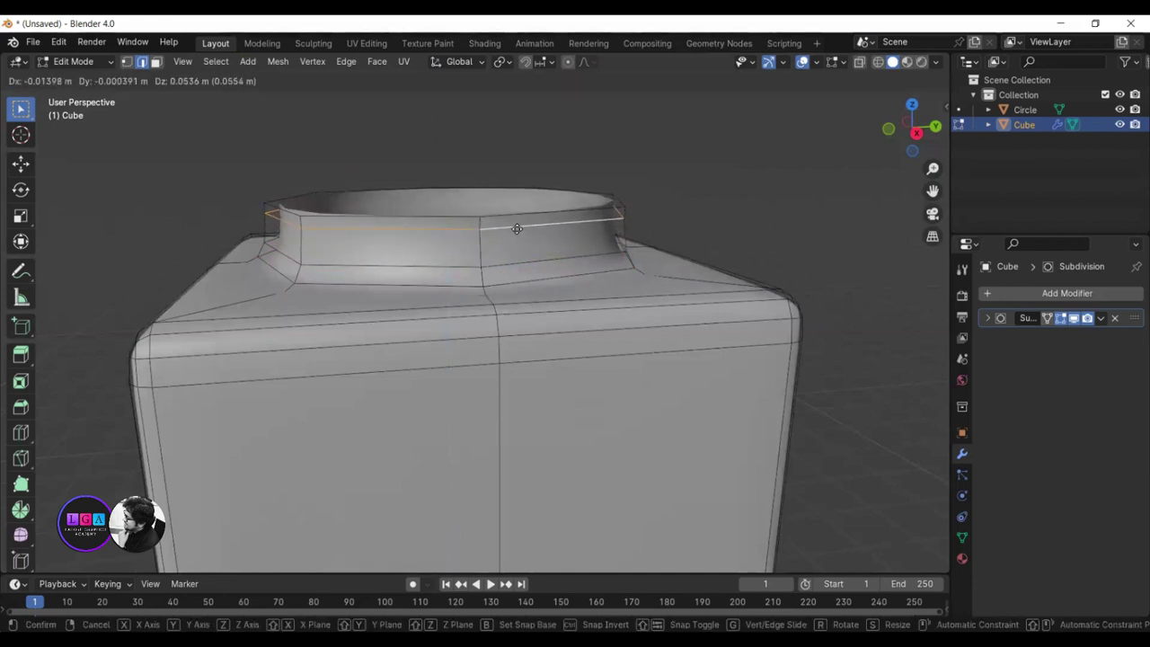
key("z")
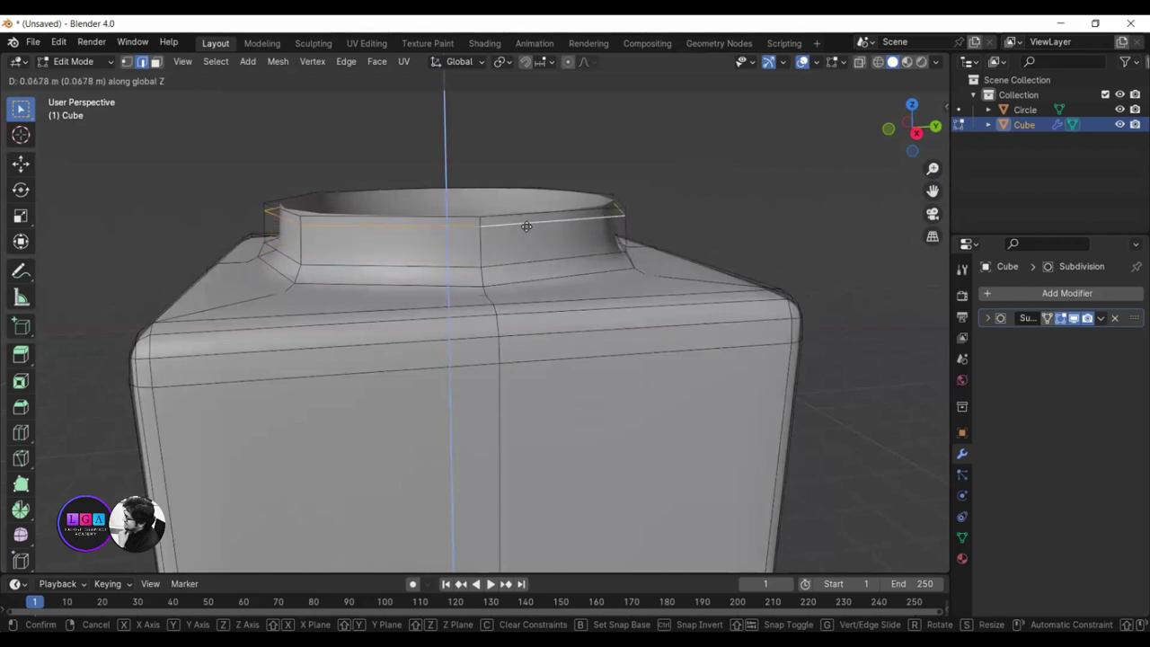
left_click(526, 226)
middle_click_drag(522, 226, 509, 248)
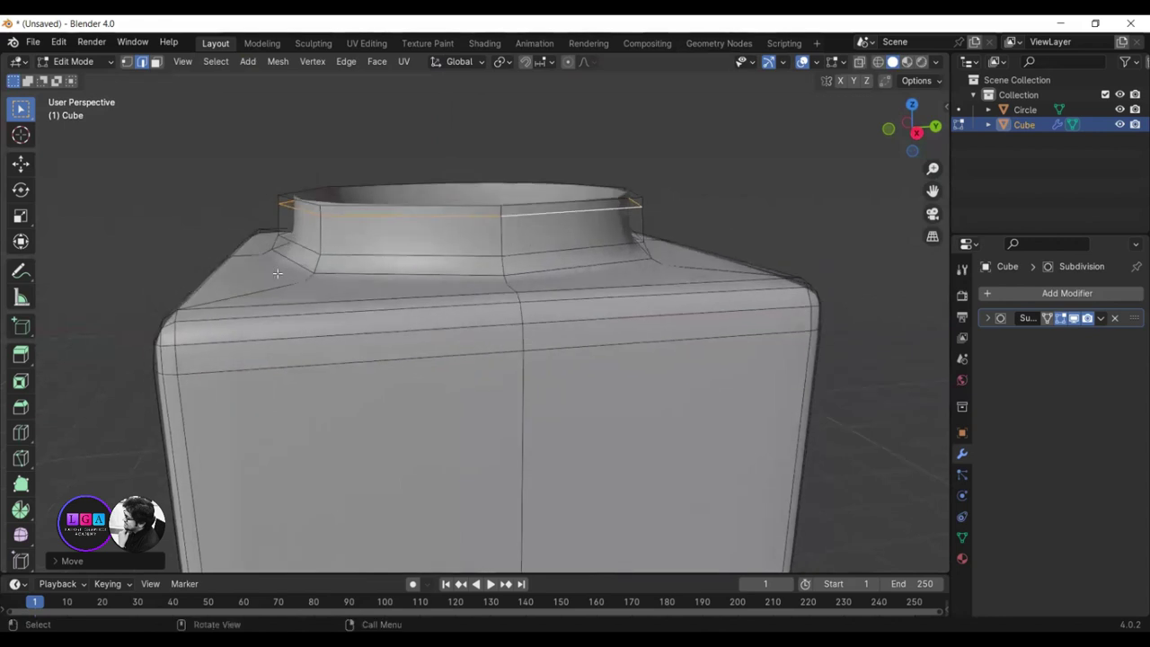
- Lower the loop at the neck's base slightly along Z to tighten the crease
left_click(360, 254)
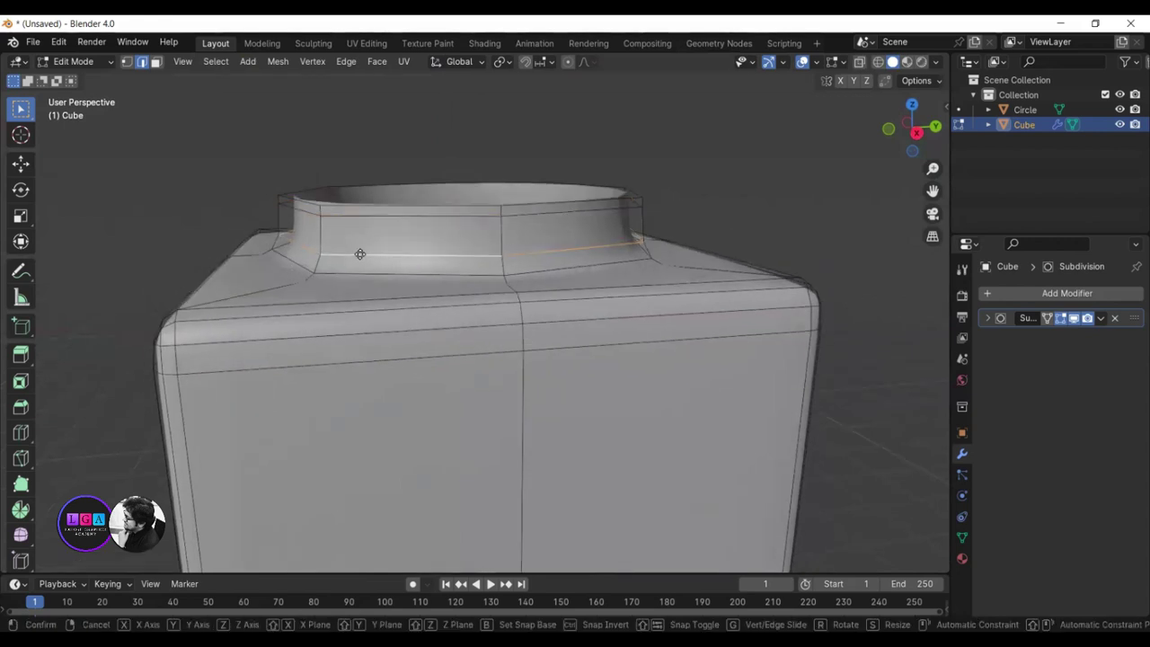
key("g")
key("z")
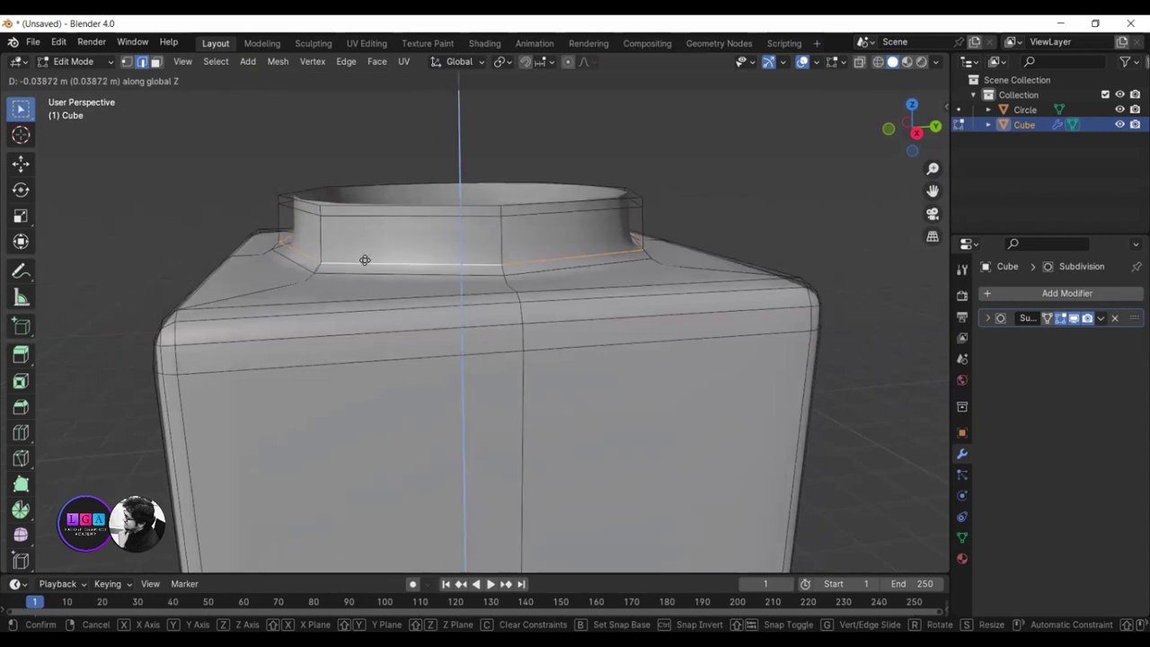
left_click(369, 272)
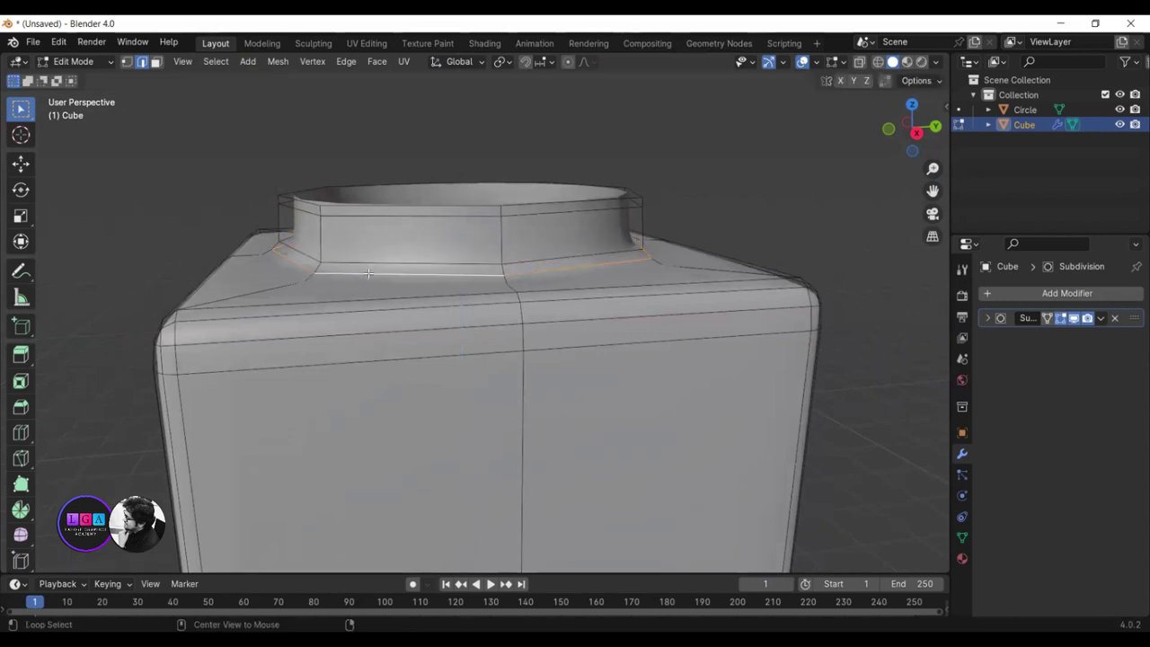
key("g")
key("z")
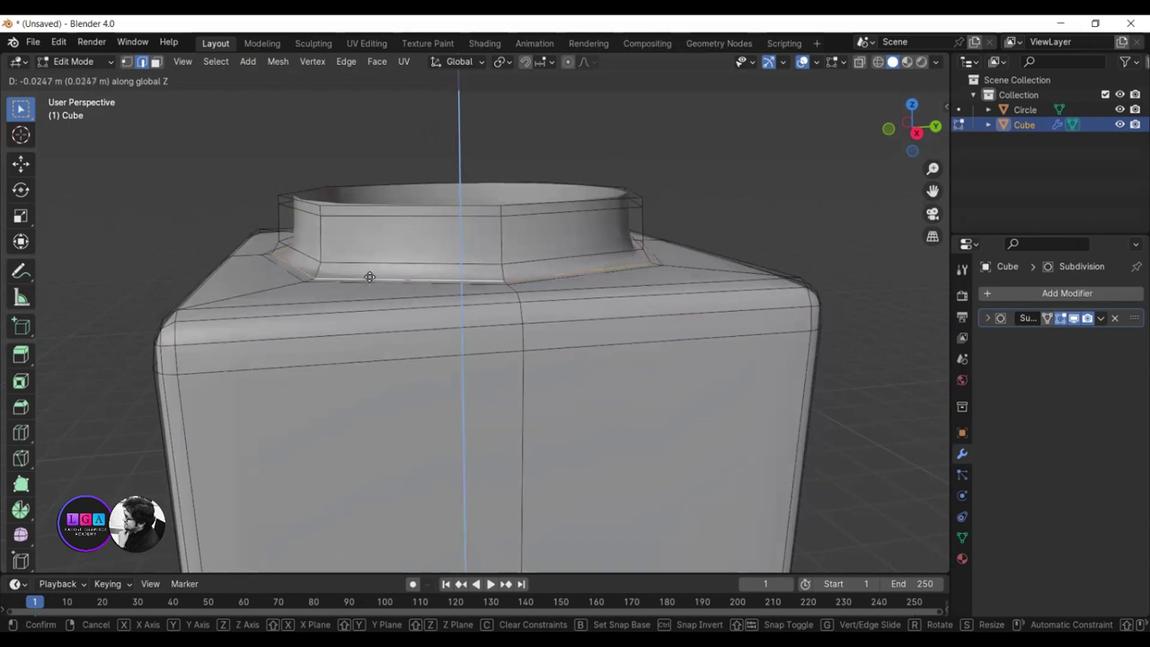
left_click(370, 277)
mouse_move(369, 277)
middle_mouse_down()
mouse_move(484, 299)
mouse_move(438, 229)
middle_mouse_up()
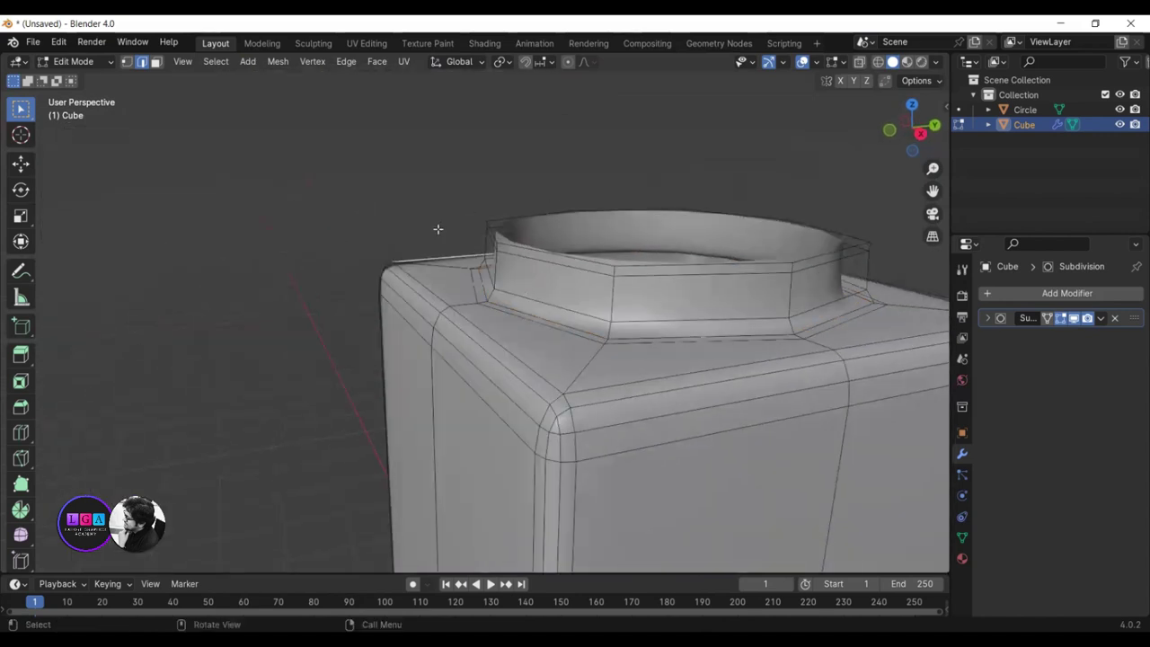
- Switch to Object Mode to inspect the smoothed bottle, briefly rechecking a neck loop in Edit Mode
key("Tab")
mouse_move(571, 313)
middle_mouse_down()
mouse_move(533, 309)
mouse_move(558, 314)
middle_mouse_up()
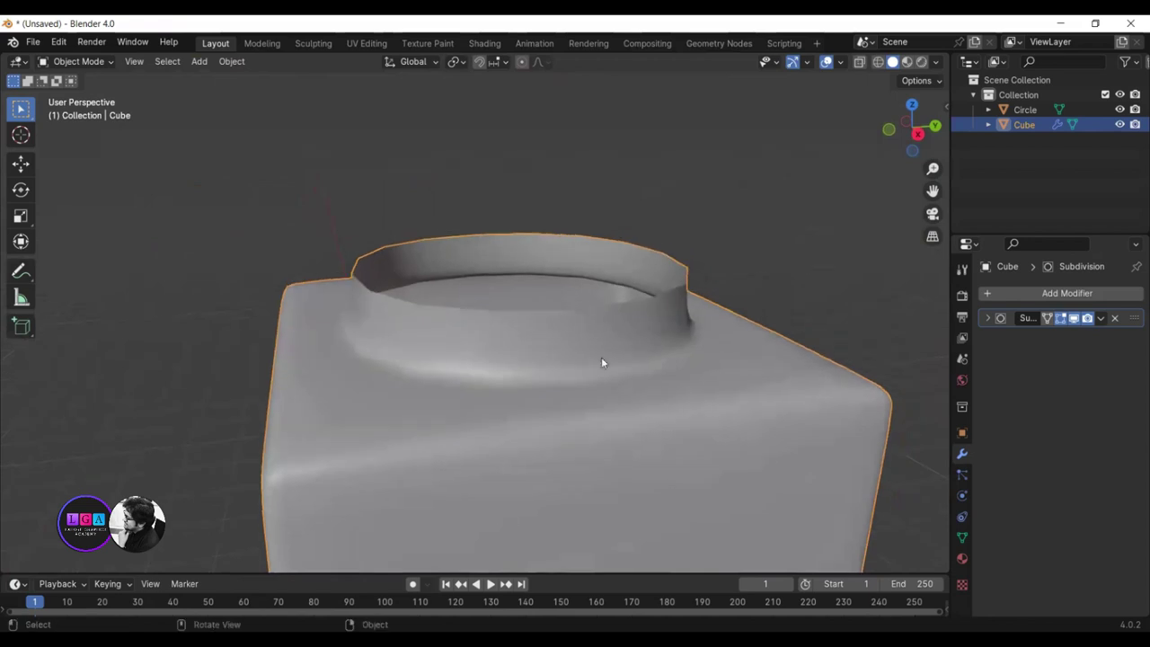
middle_click_drag(602, 359, 617, 356)
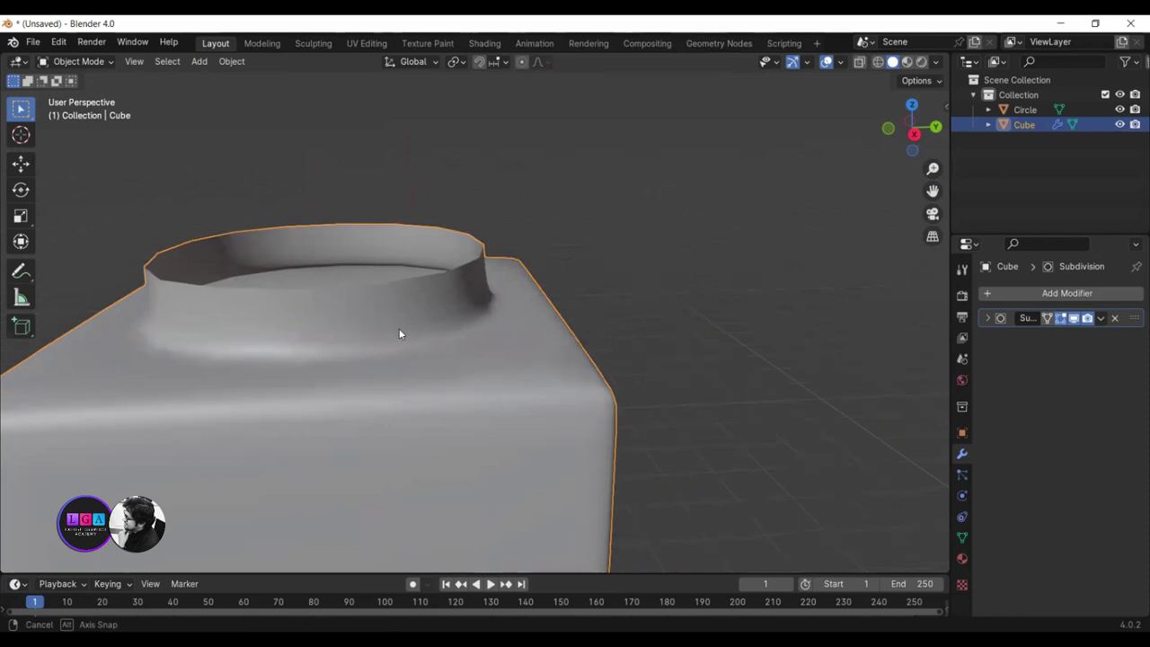
mouse_move(400, 330)
middle_mouse_down()
mouse_move(421, 305)
mouse_move(420, 319)
mouse_move(345, 259)
middle_mouse_up()
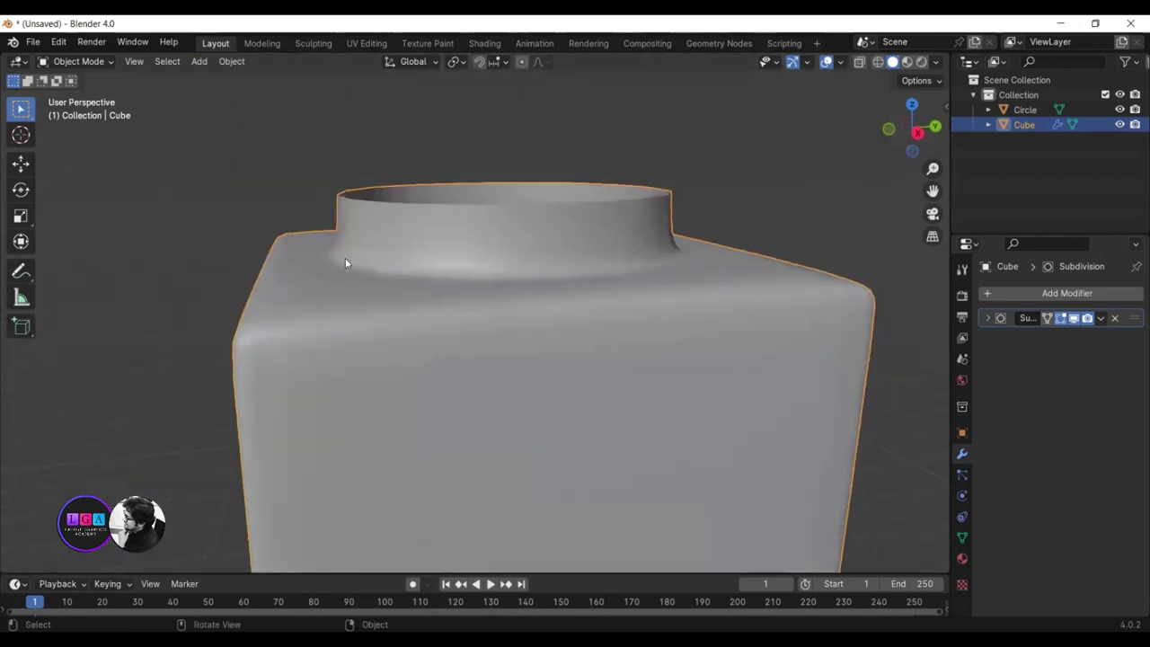
key("Tab")
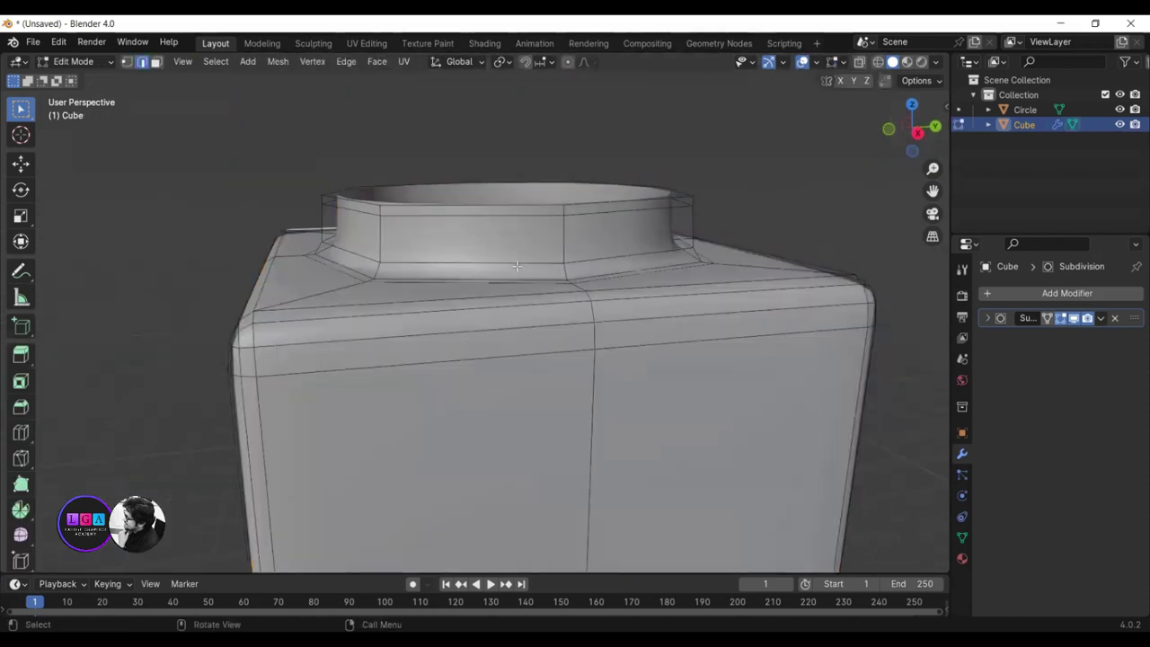
mouse_move(460, 263)
middle_mouse_down()
mouse_move(418, 275)
mouse_move(554, 451)
mouse_move(527, 441)
middle_mouse_up()
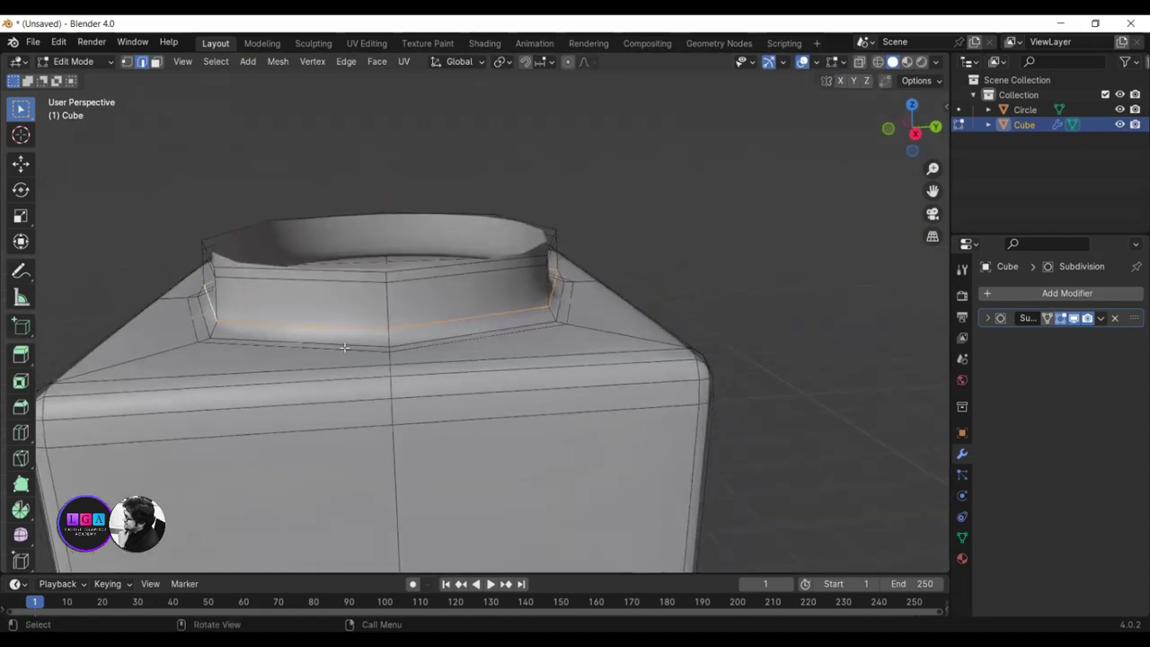
left_click(230, 338)
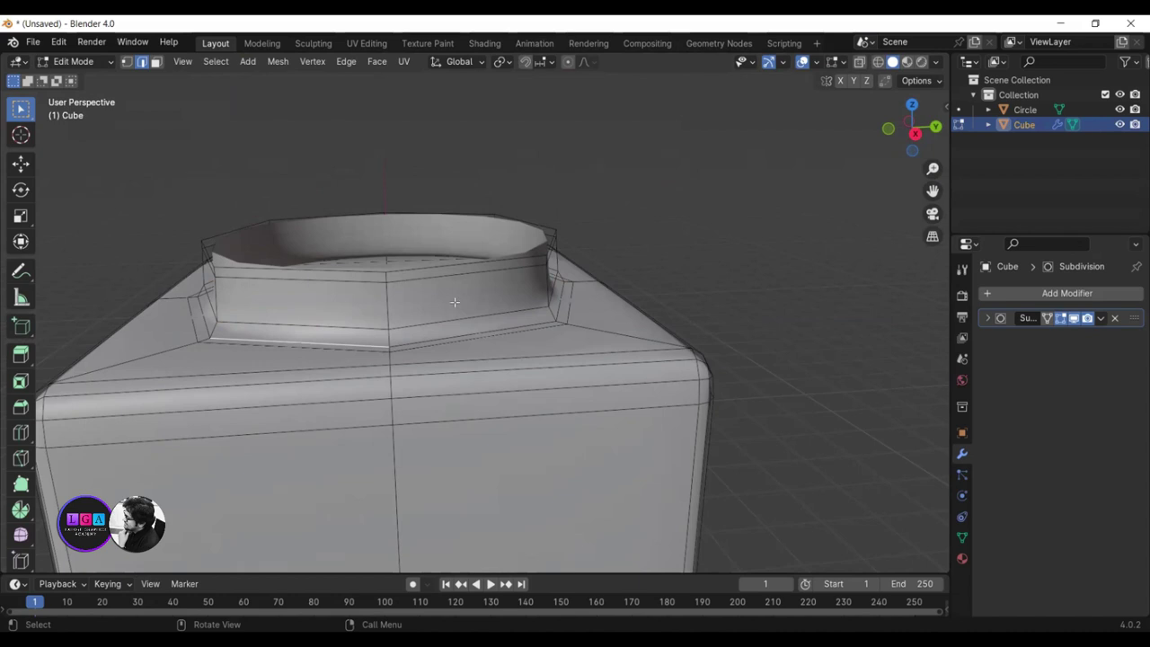
key("Tab")
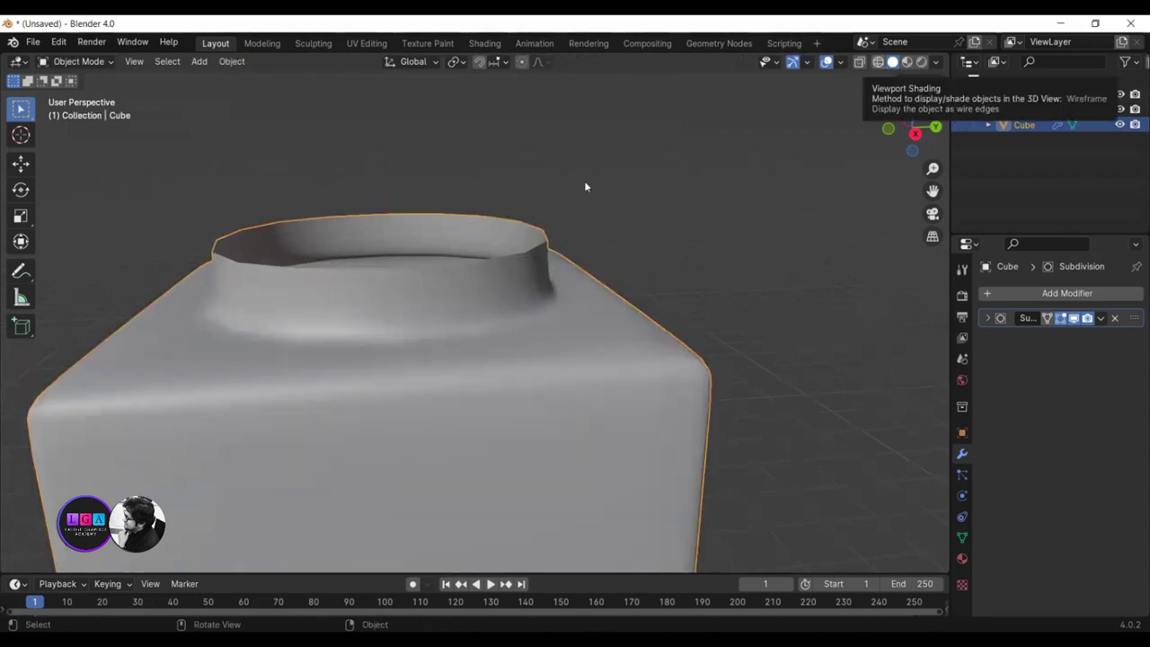
- Show the bottle in wireframe and orbit to view it side-on
key("shift+z")
right_click(516, 396)
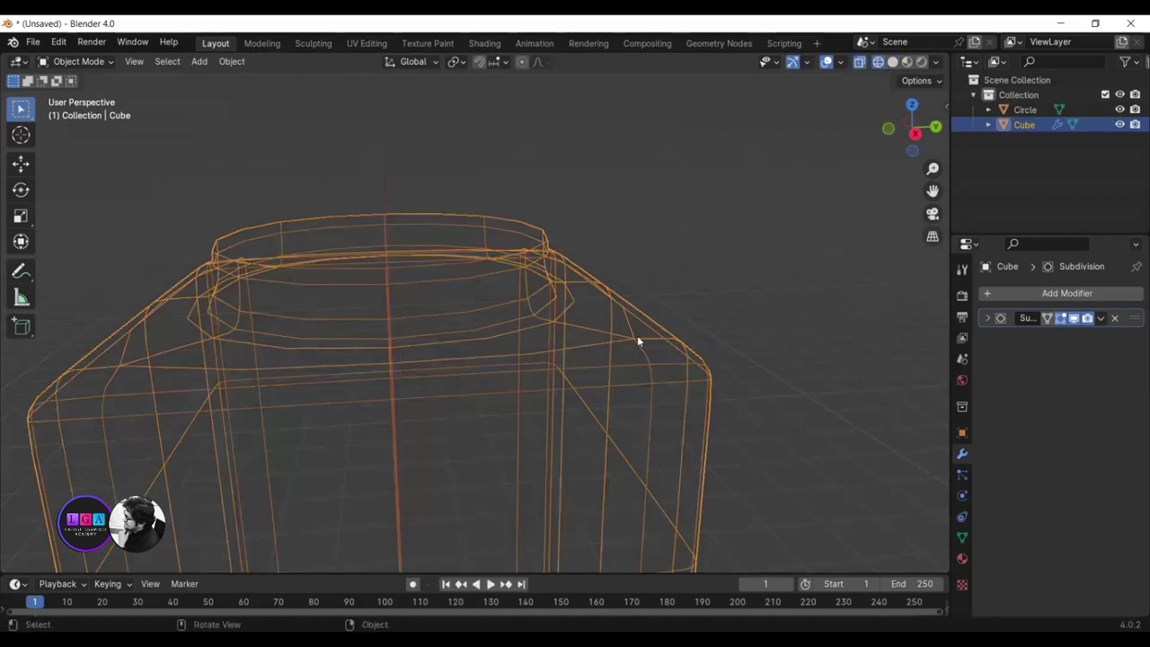
mouse_move(637, 335)
middle_mouse_down()
mouse_move(554, 331)
mouse_move(481, 251)
mouse_move(485, 239)
middle_mouse_up()
left_click(482, 260)
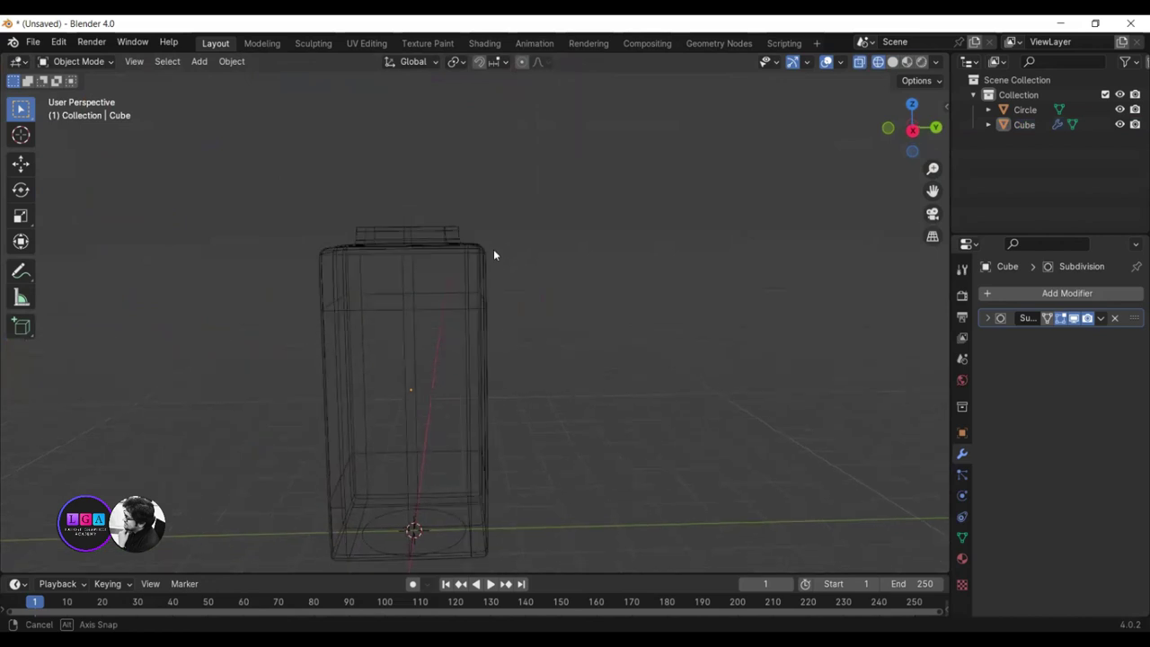
mouse_move(490, 320)
middle_mouse_down()
mouse_move(514, 291)
mouse_move(480, 232)
middle_mouse_up()
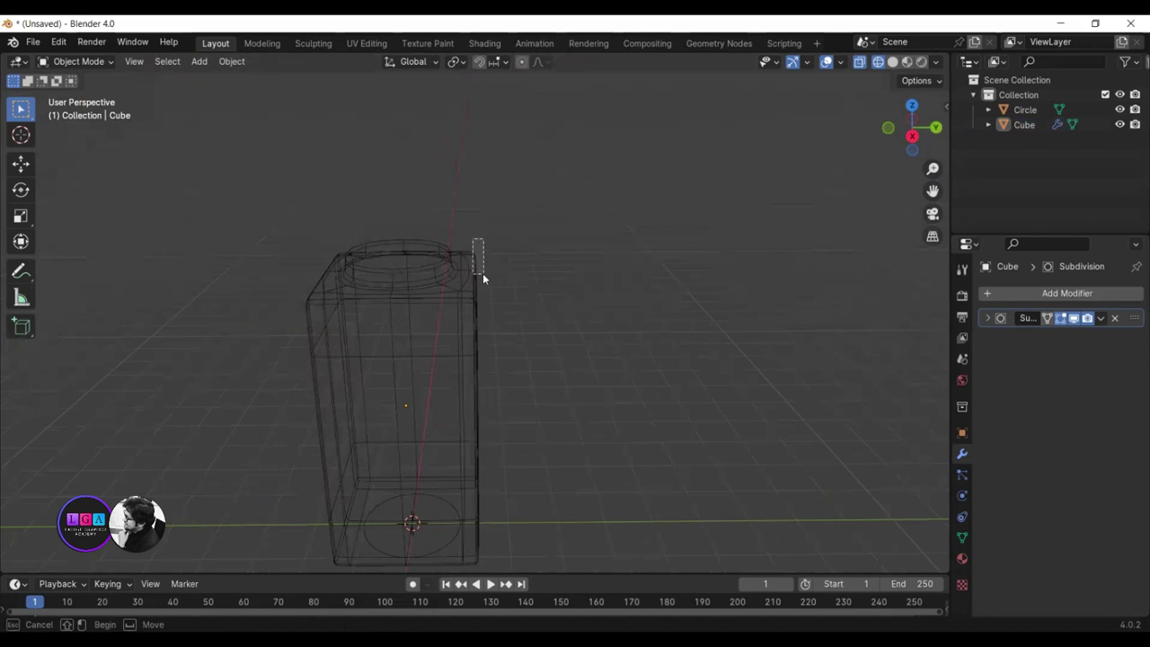
left_click(481, 270)
left_click(517, 404)
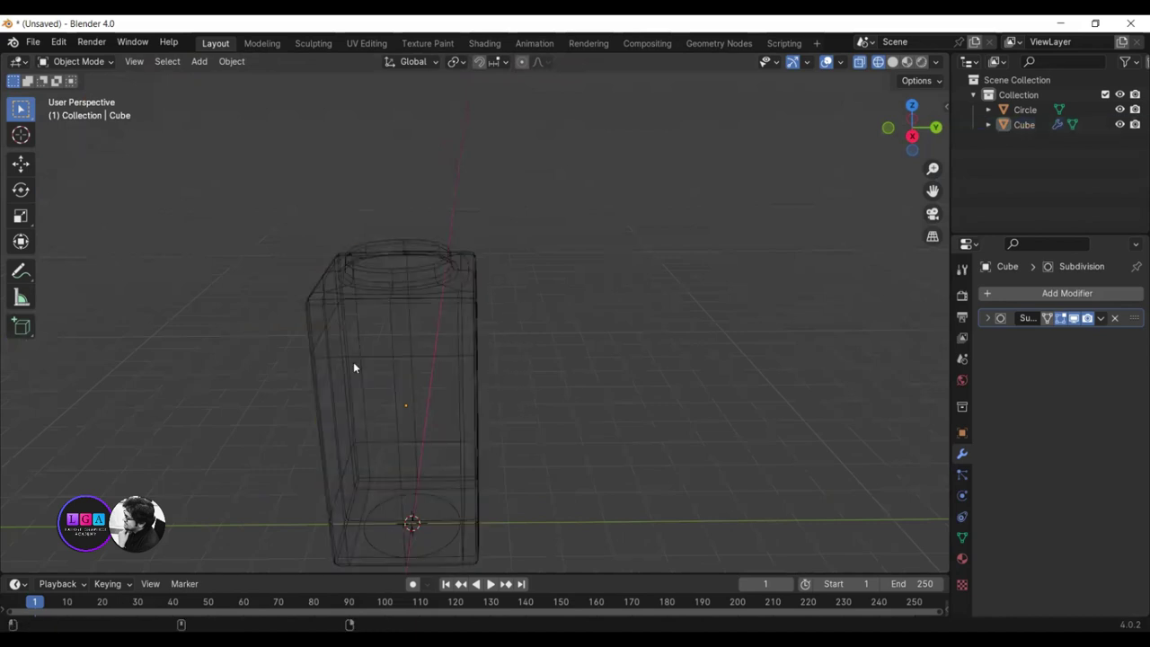
mouse_move(352, 366)
middle_mouse_down("alt")
mouse_move(505, 286)
mouse_move(474, 378)
mouse_move(489, 316)
mouse_move(593, 319)
middle_mouse_up("alt")
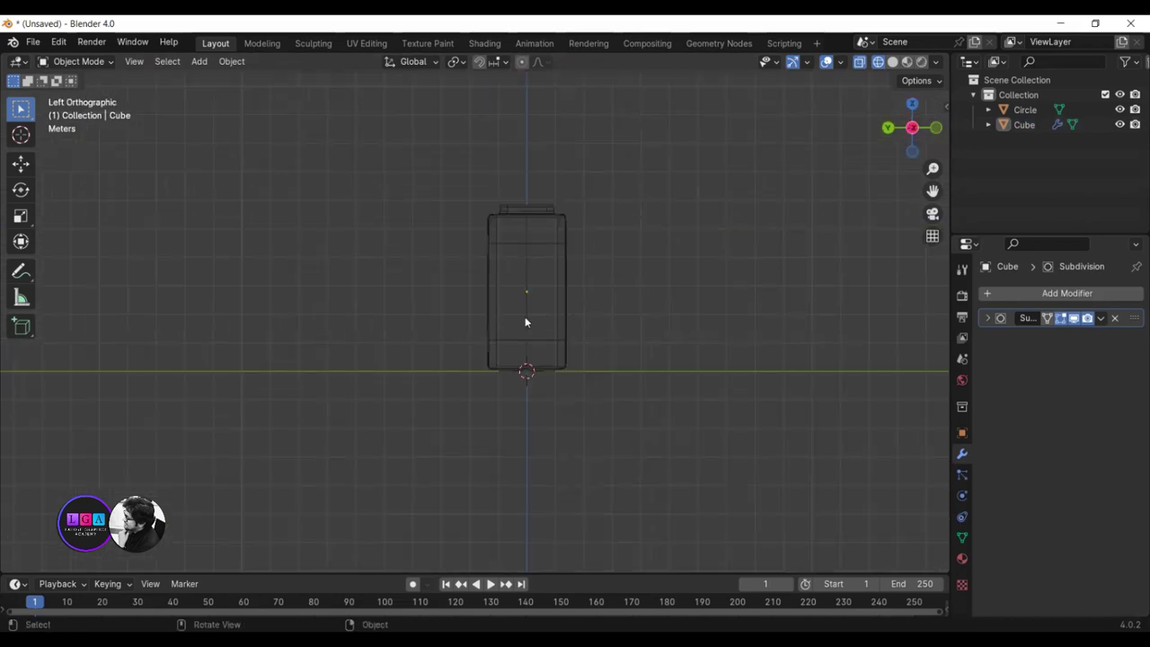
- Switch to Right Orthographic view, zoom in, and box-select the bottle body
left_click(911, 128)
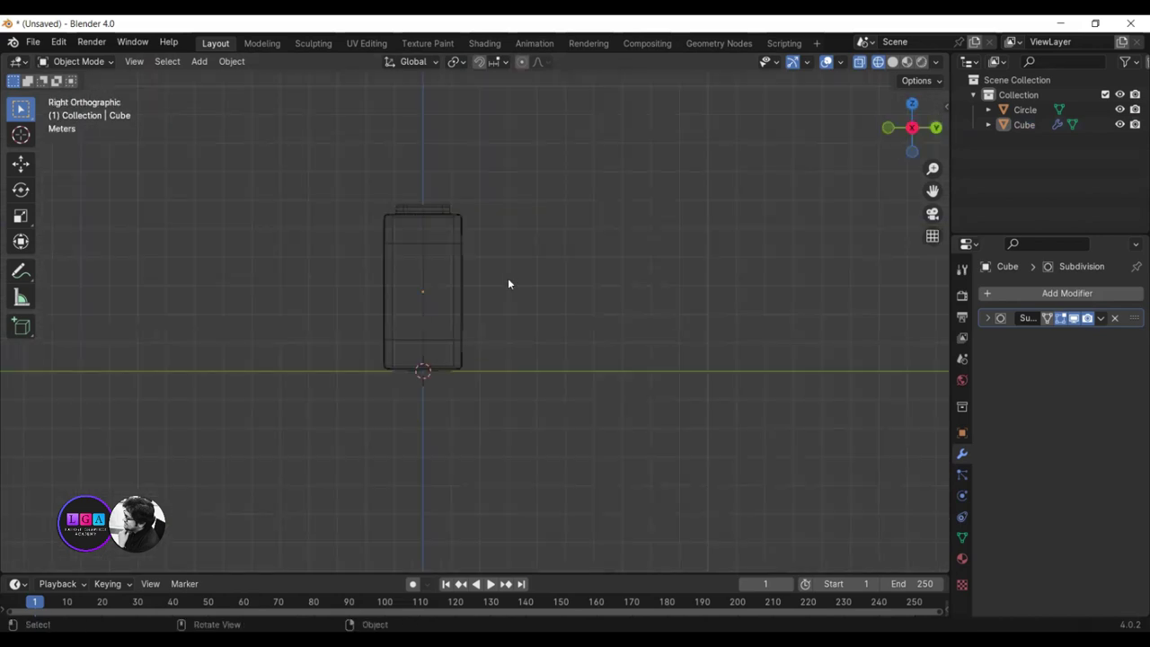
mouse_move(486, 335)
middle_mouse_down("ctrl")
mouse_move(484, 277)
mouse_move(519, 339)
mouse_move(519, 284)
middle_mouse_up("ctrl")
scroll(494, 225, "down", 2)
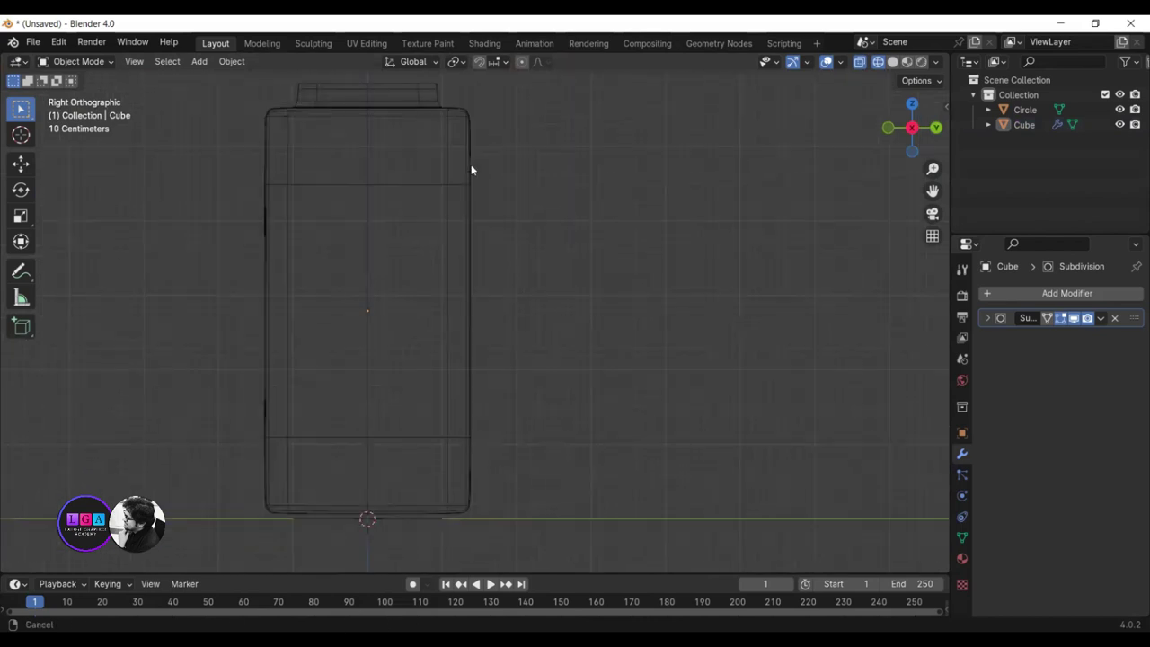
left_click_drag(465, 96, 532, 539)
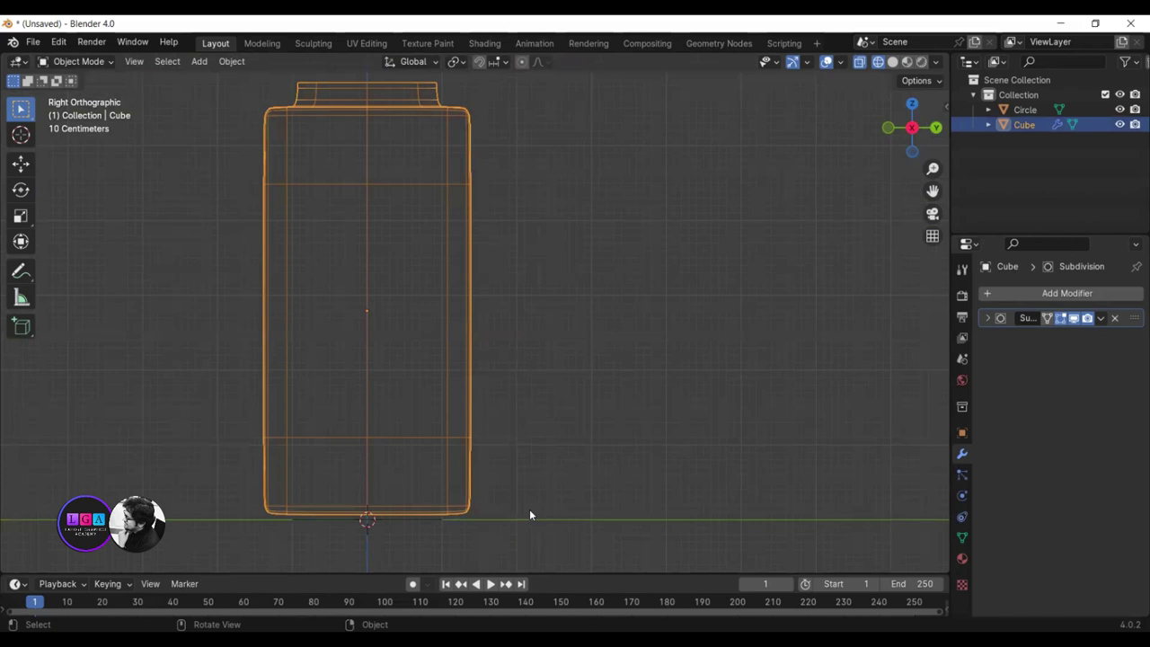
- In Edit Mode, box-select the edge columns on both sides of the bottle
key("Tab")
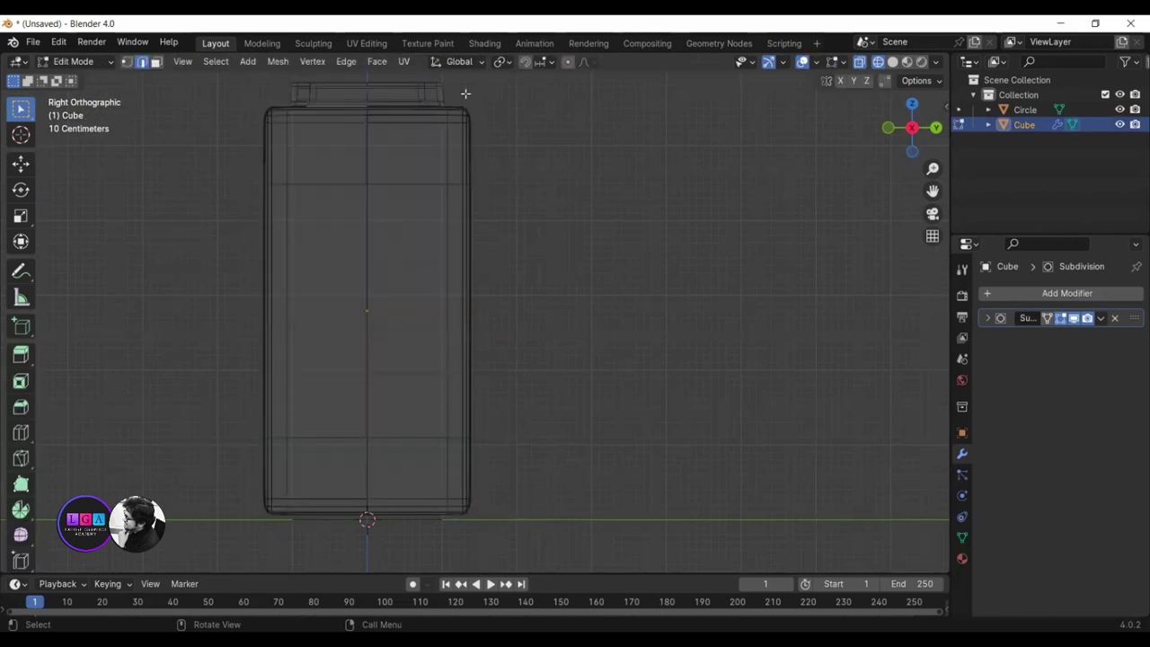
left_click_drag(453, 91, 555, 545)
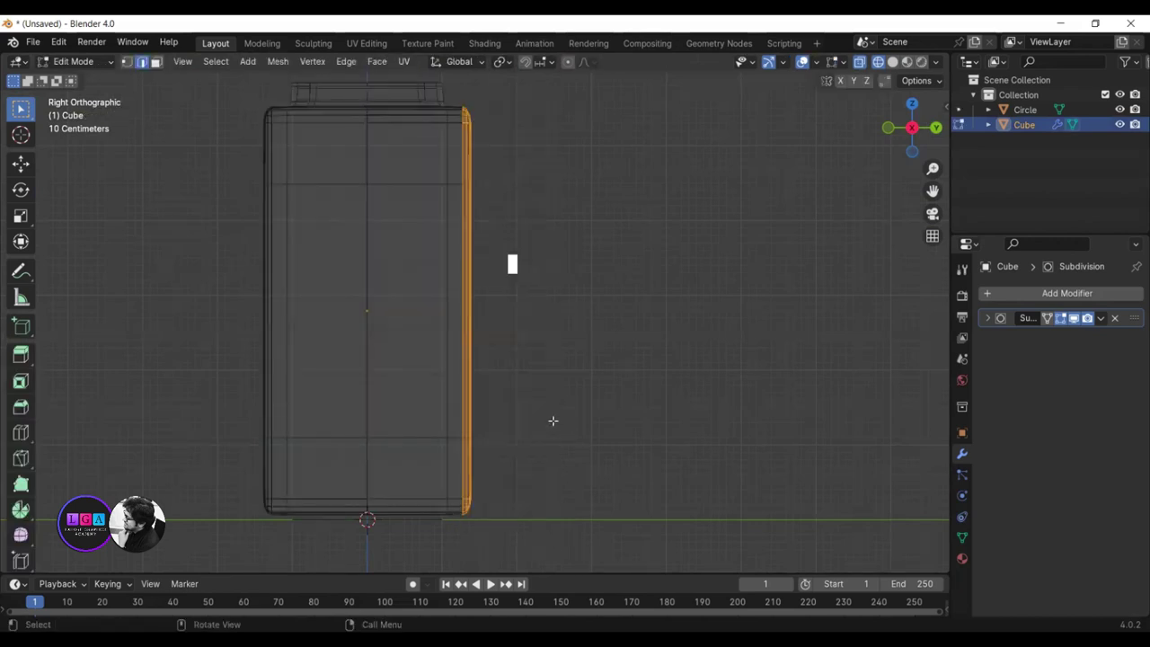
key("g")
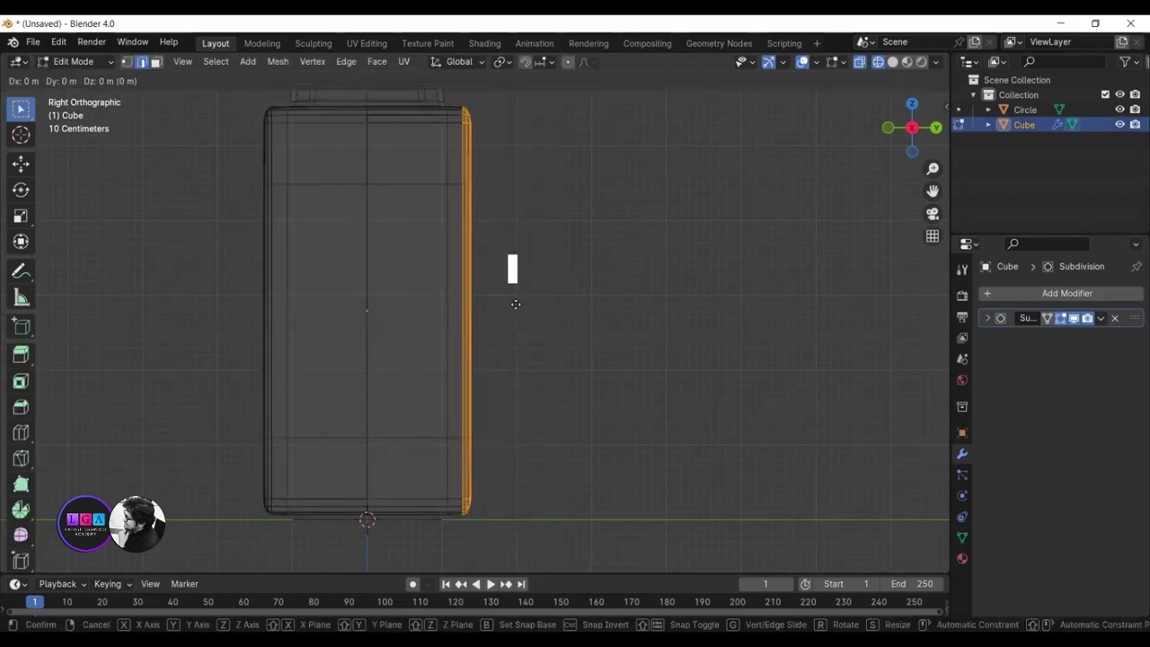
key("y")
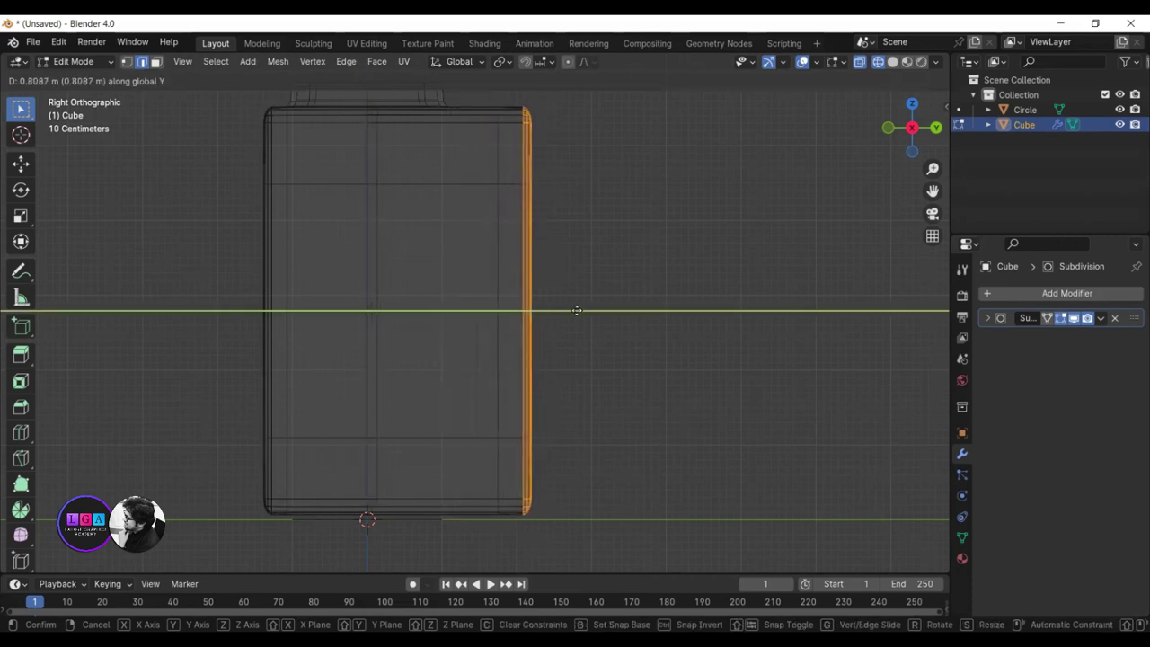
key("Escape")
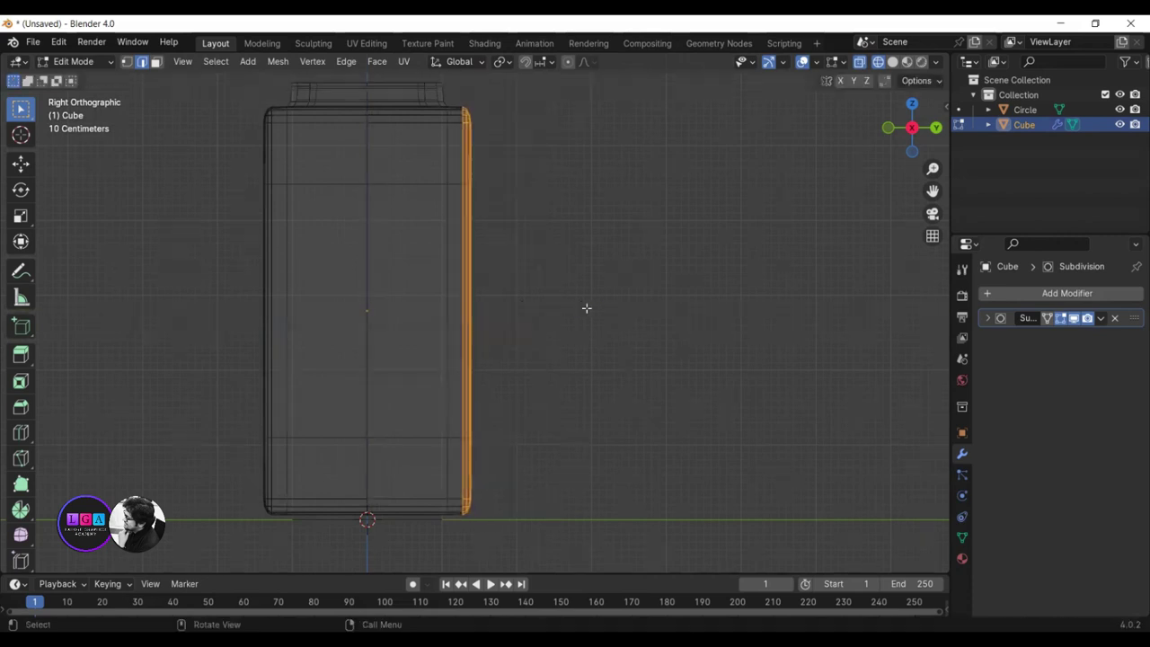
right_click_drag(280, 114, 281, 139, "shift")
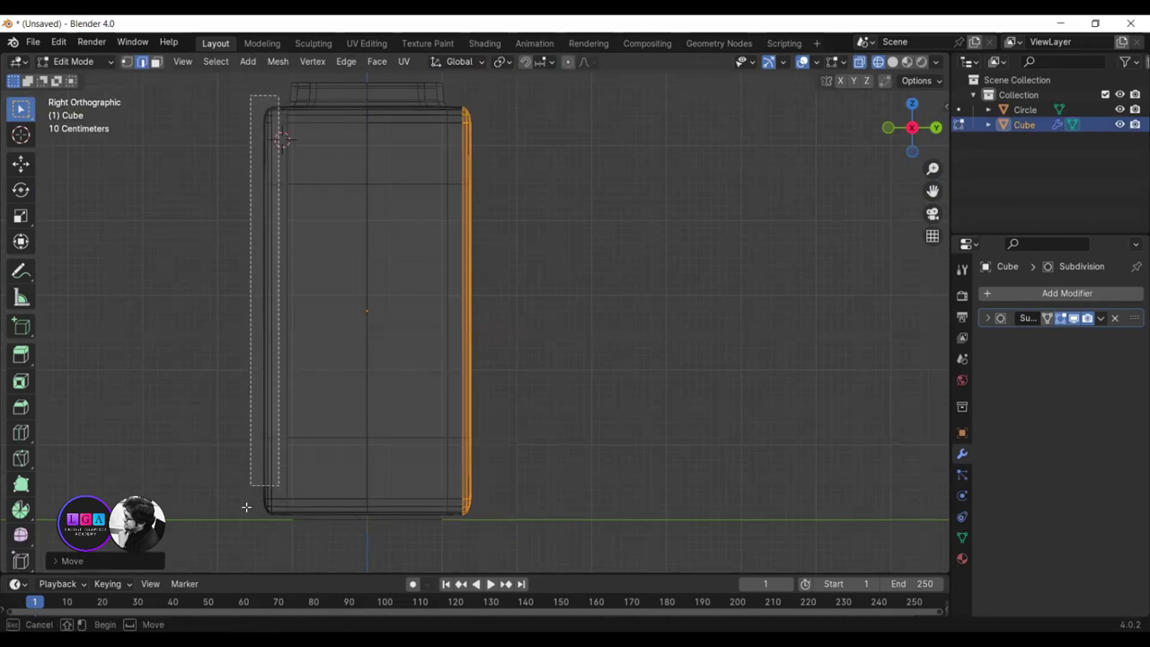
left_click_drag(280, 94, 211, 548, "shift")
key("g")
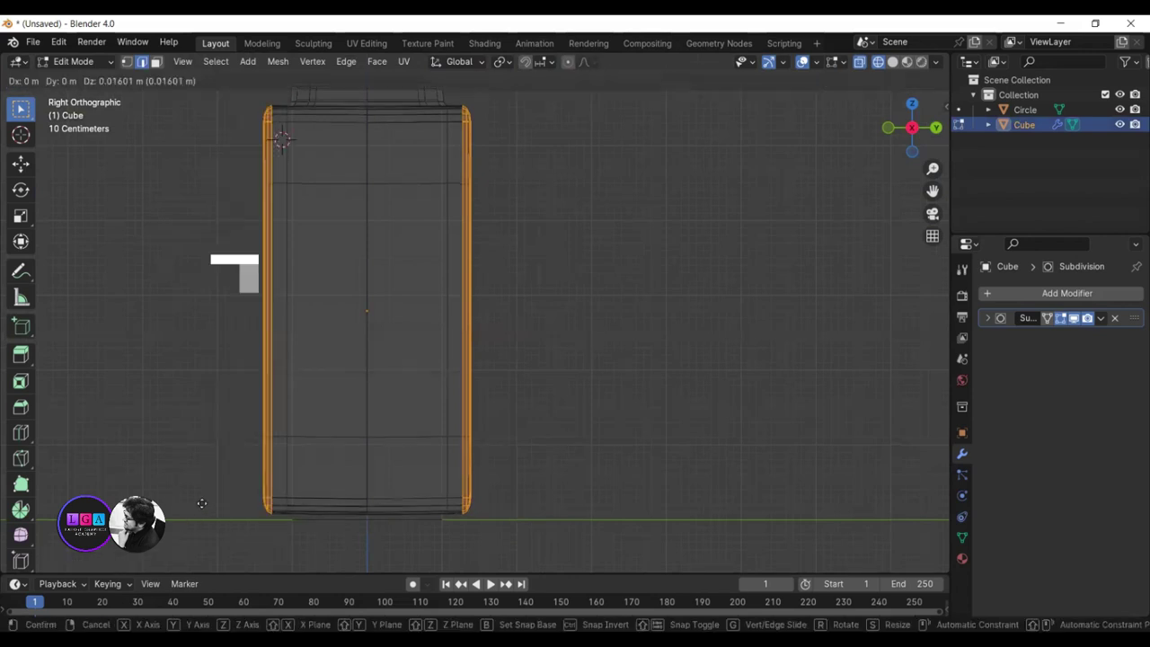
key("y")
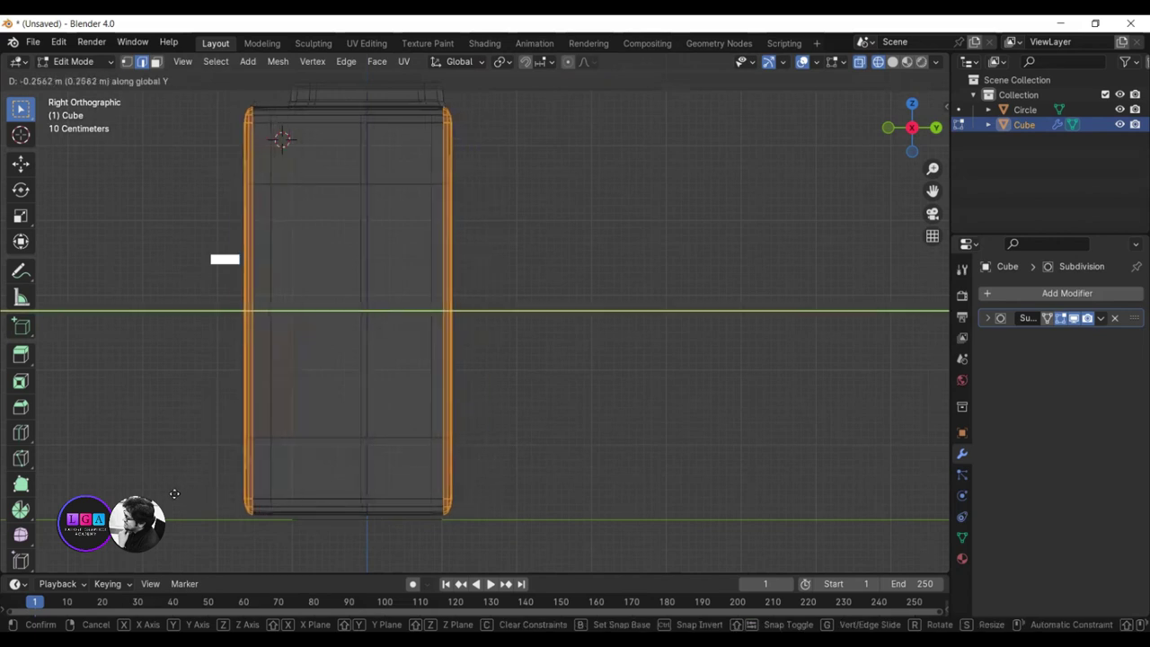
right_click(211, 492)
- Scale the side walls outward along Y to about 1.17, then restore solid shading
key("s")
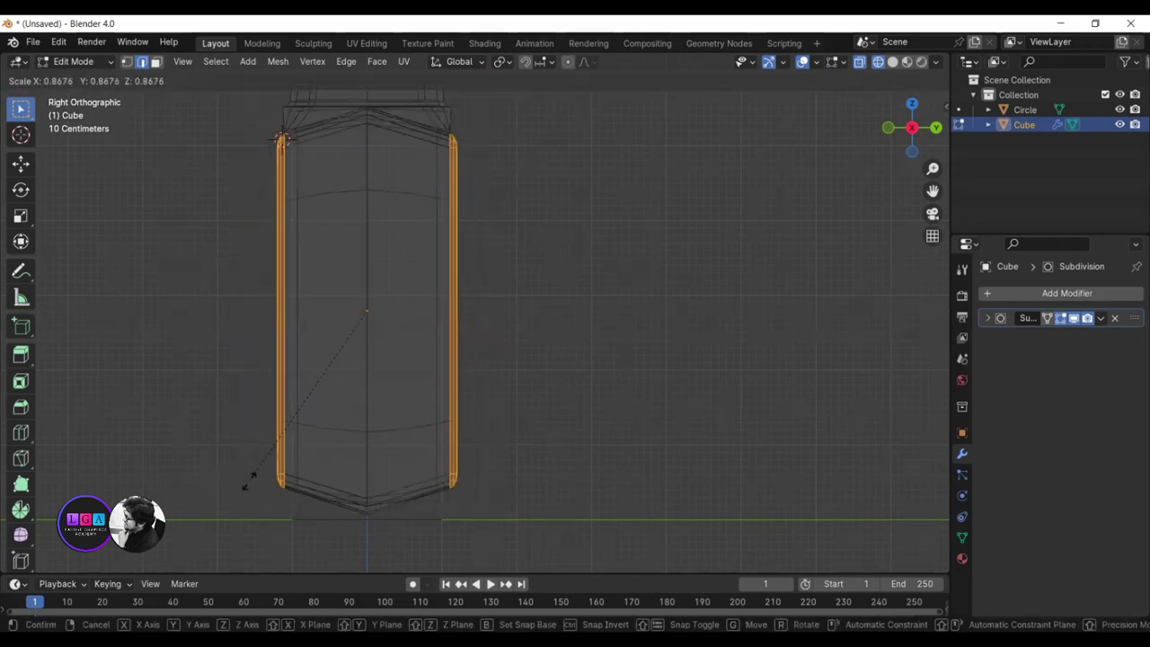
key("y")
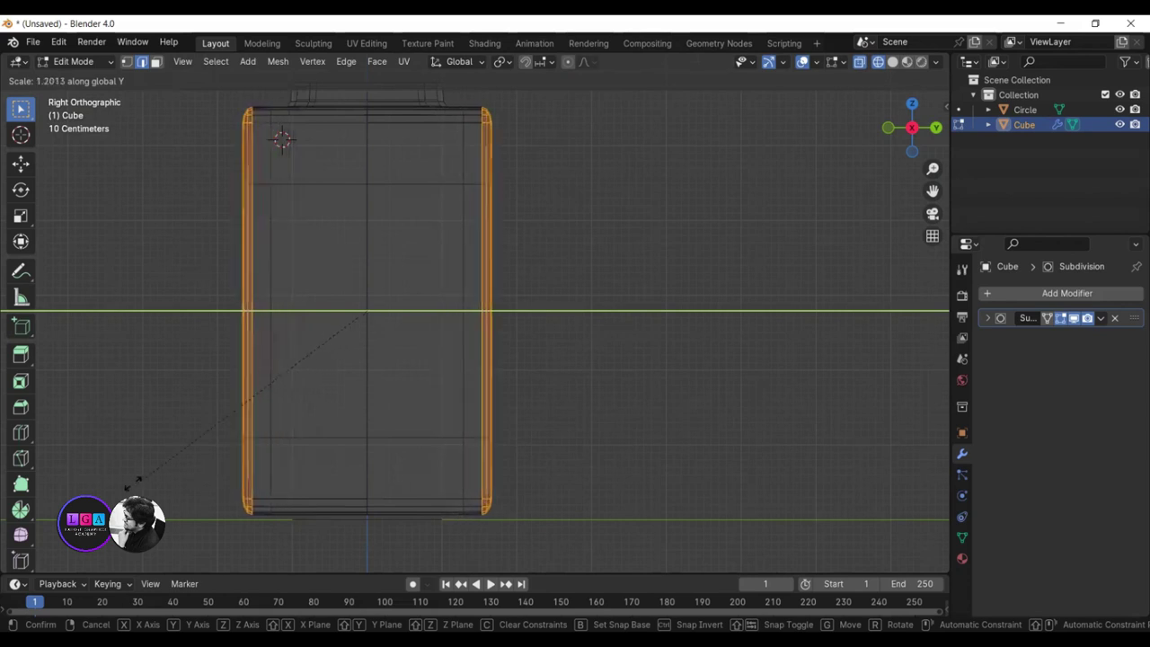
left_click(58, 480)
scroll(354, 313, "up", 3)
mouse_move(353, 314)
middle_mouse_down()
mouse_move(359, 336)
mouse_move(416, 357)
mouse_move(444, 344)
mouse_move(428, 341)
mouse_move(442, 255)
mouse_move(544, 270)
mouse_move(449, 284)
middle_mouse_up()
scroll(444, 344, "down", 3)
scroll(429, 341, "down", 2)
key("s")
key("y")
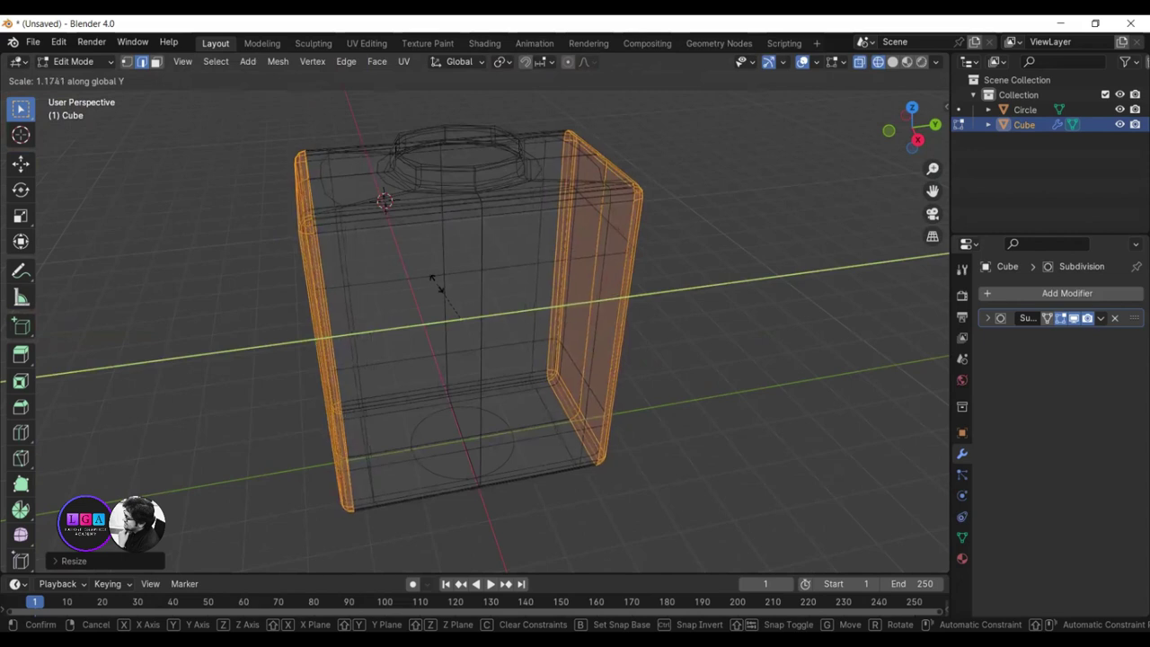
left_click(449, 280)
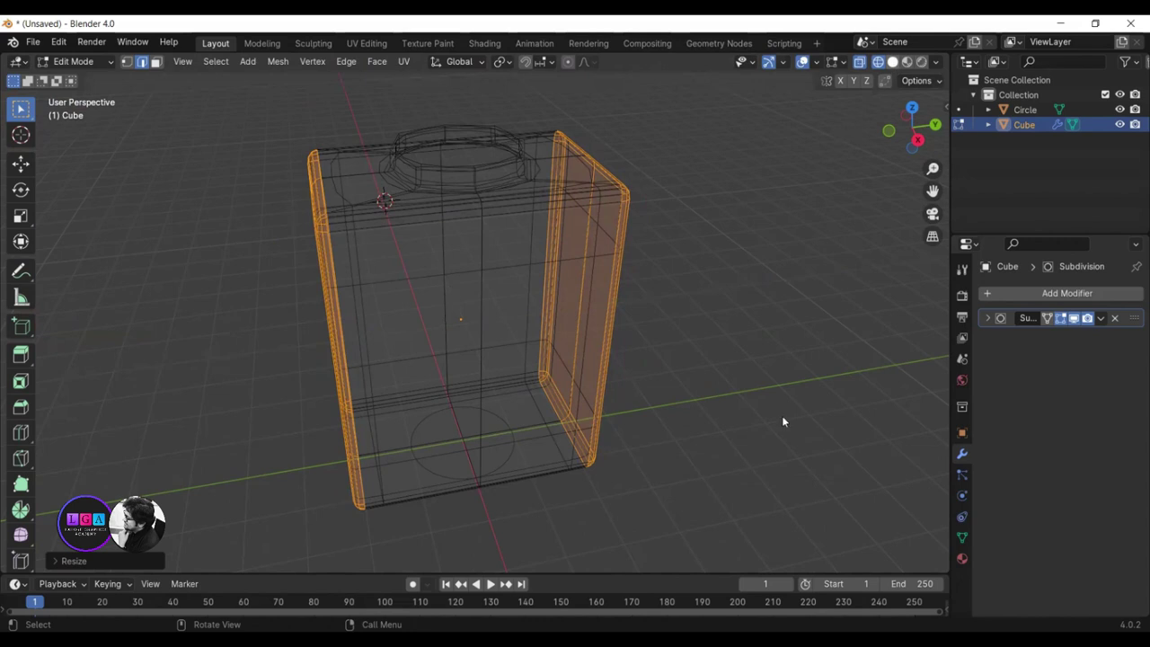
key("shift+z")
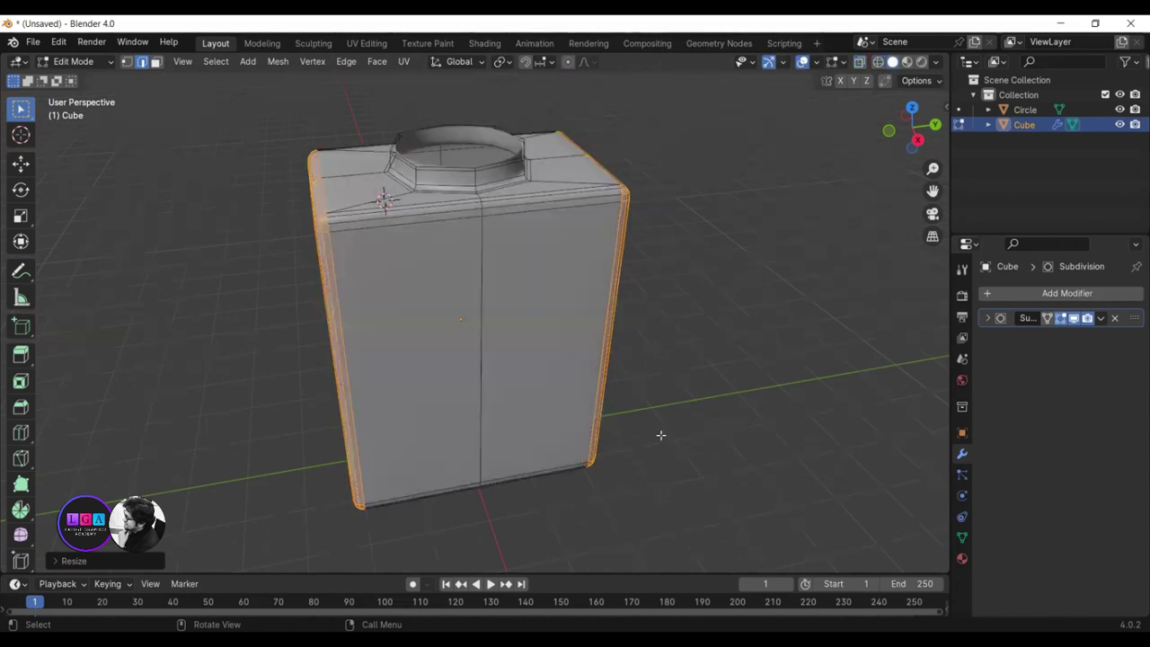
middle_click_drag(644, 449, 681, 404)
- Return to Object Mode and apply Shade Smooth to the widened bottle
key("Tab")
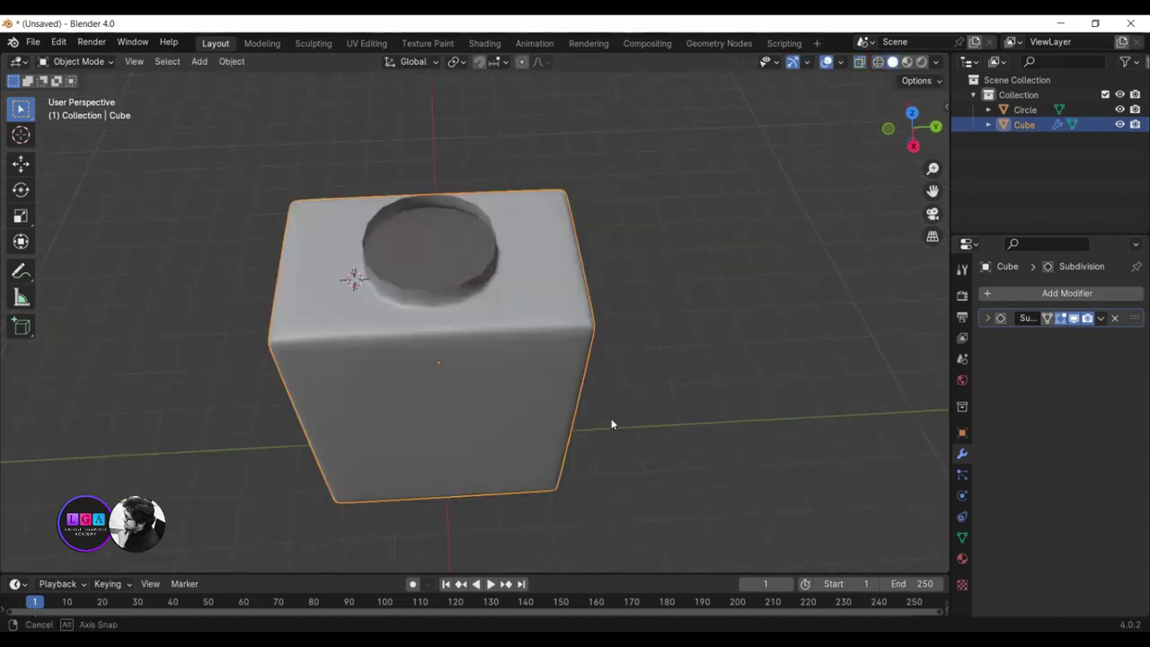
mouse_move(611, 417)
middle_mouse_down()
mouse_move(620, 348)
mouse_move(536, 411)
mouse_move(617, 346)
mouse_move(677, 359)
mouse_move(719, 389)
mouse_move(651, 389)
mouse_move(643, 377)
middle_mouse_up()
mouse_move(391, 311)
middle_mouse_down()
mouse_move(437, 311)
mouse_move(401, 297)
mouse_move(480, 280)
middle_mouse_up()
right_click(478, 277)
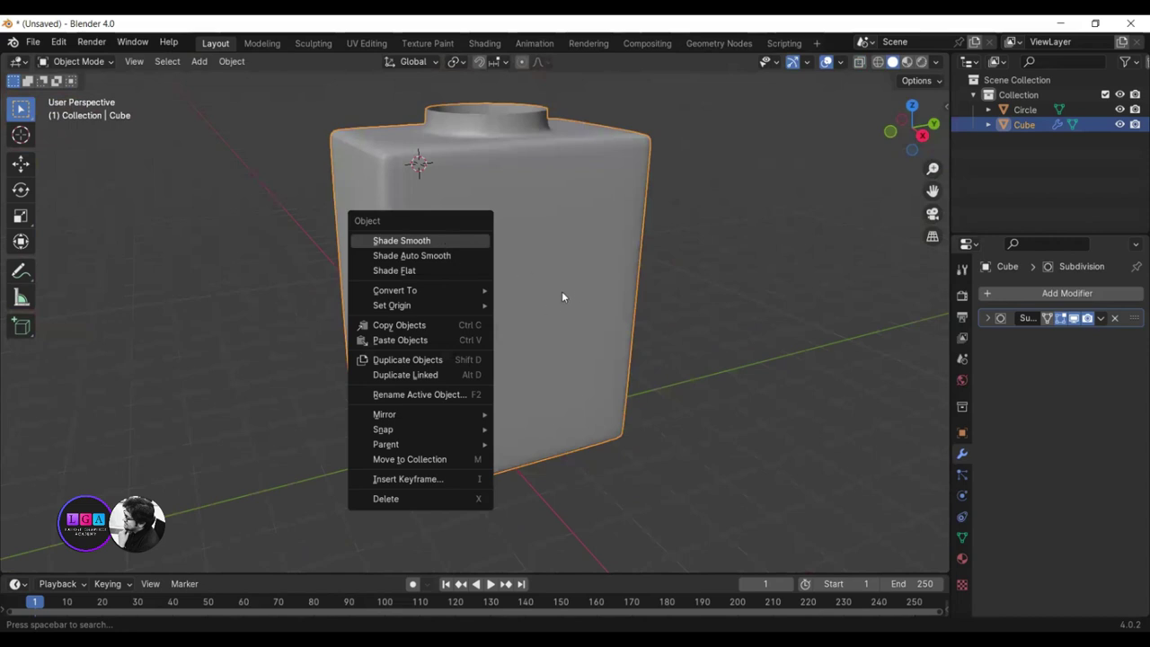
key("Return")
mouse_move(830, 354)
middle_mouse_down()
mouse_move(765, 362)
mouse_move(789, 457)
middle_mouse_up()
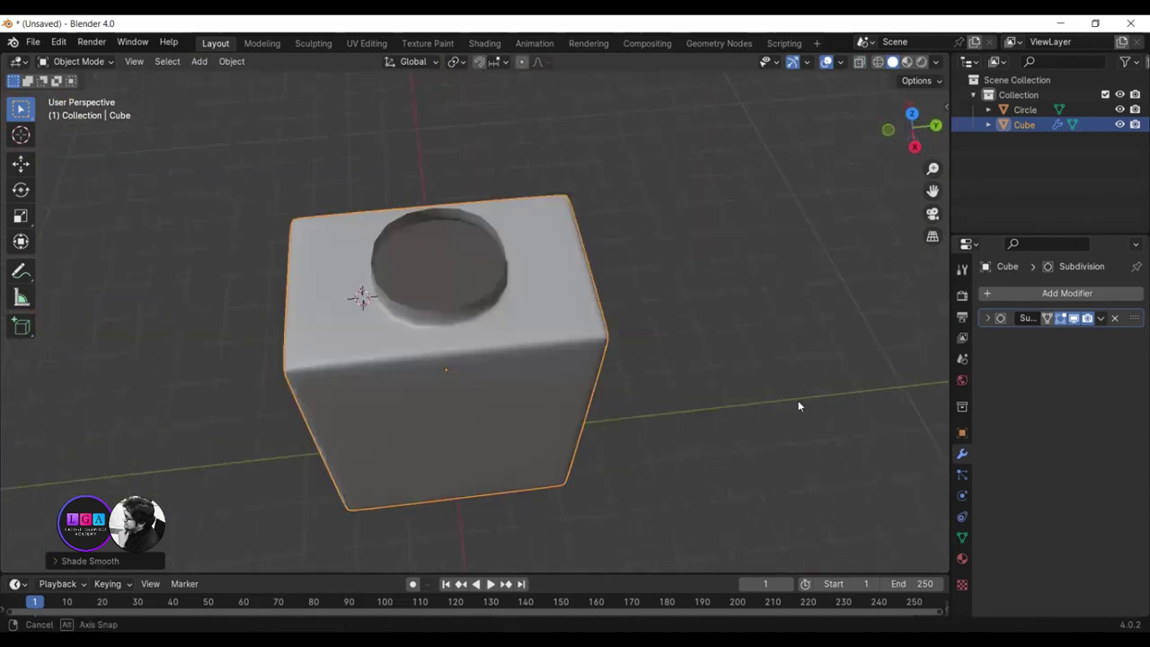
middle_click_drag(788, 457, 423, 206)
left_click(479, 231)
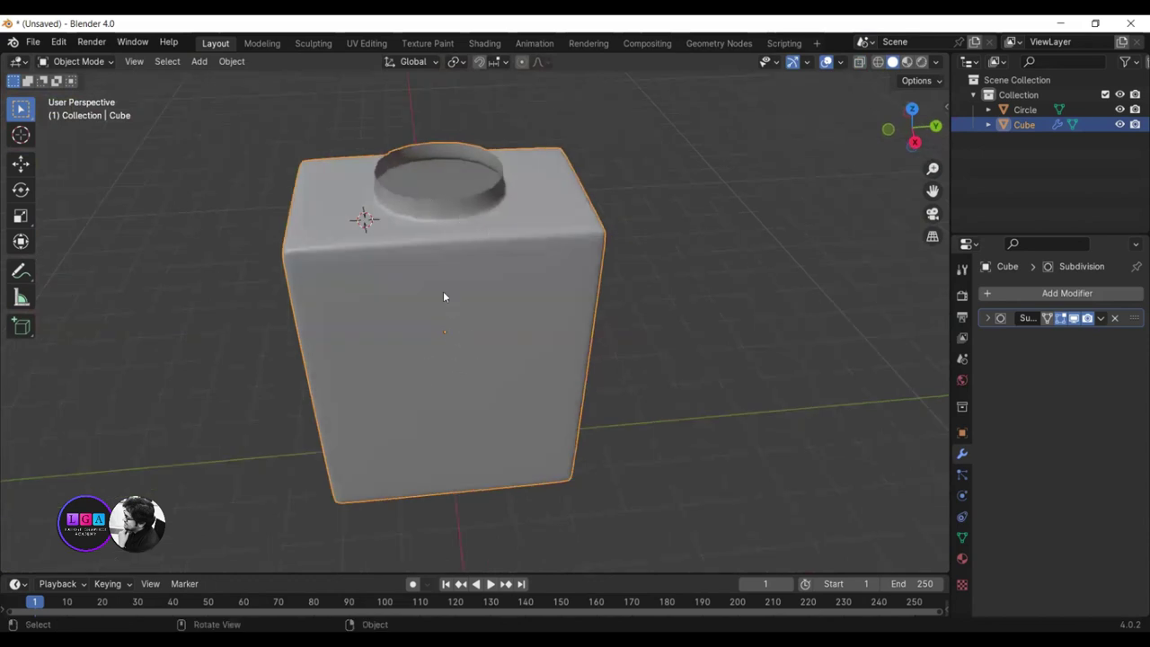
mouse_move(427, 307)
middle_mouse_down()
mouse_move(440, 313)
mouse_move(426, 292)
middle_mouse_up()
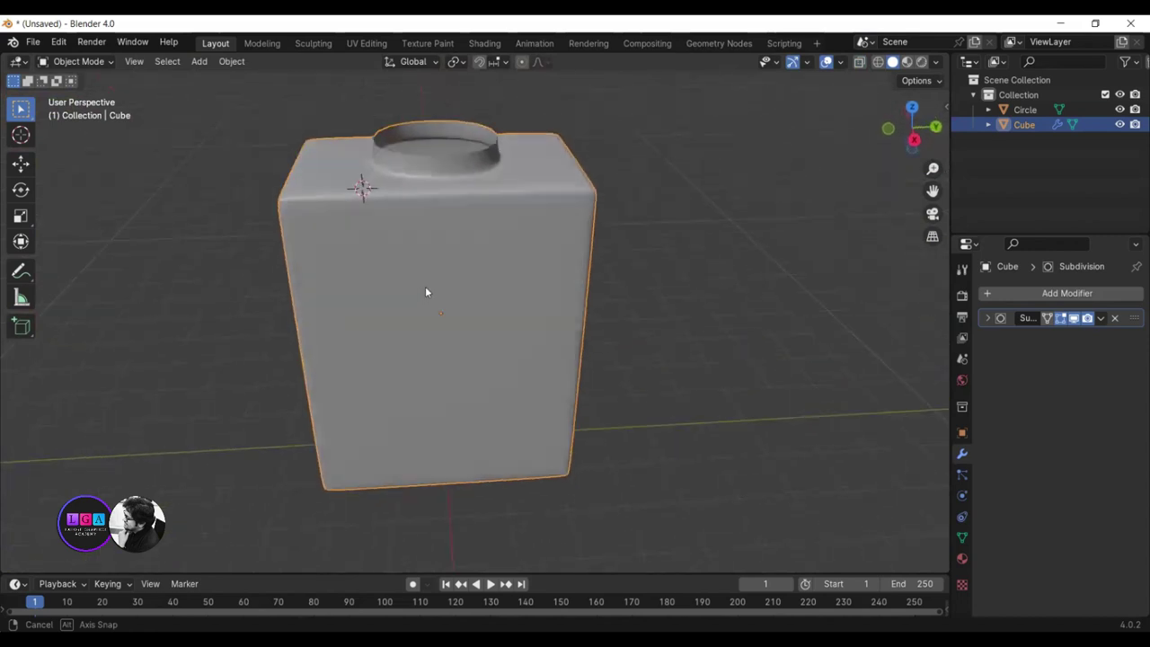
mouse_move(425, 291)
middle_mouse_down()
mouse_move(562, 306)
mouse_move(588, 326)
mouse_move(581, 335)
mouse_move(533, 303)
mouse_move(561, 316)
mouse_move(385, 444)
middle_mouse_up()
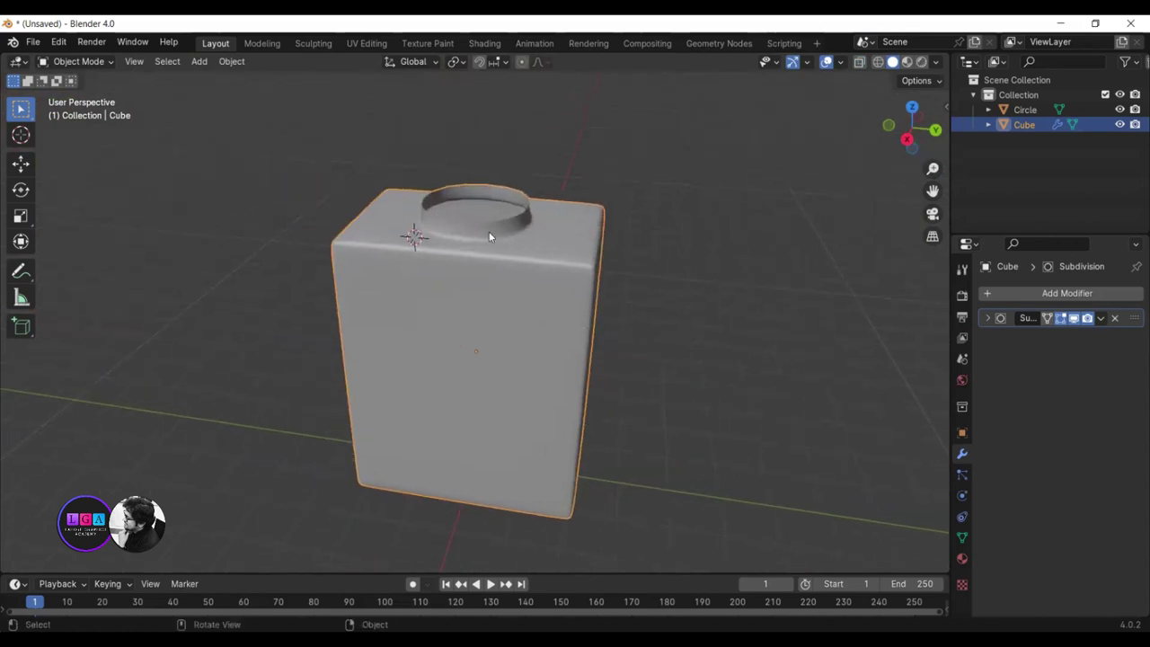
mouse_move(465, 249)
middle_mouse_down()
mouse_move(485, 224)
mouse_move(469, 280)
mouse_move(510, 299)
middle_mouse_up()
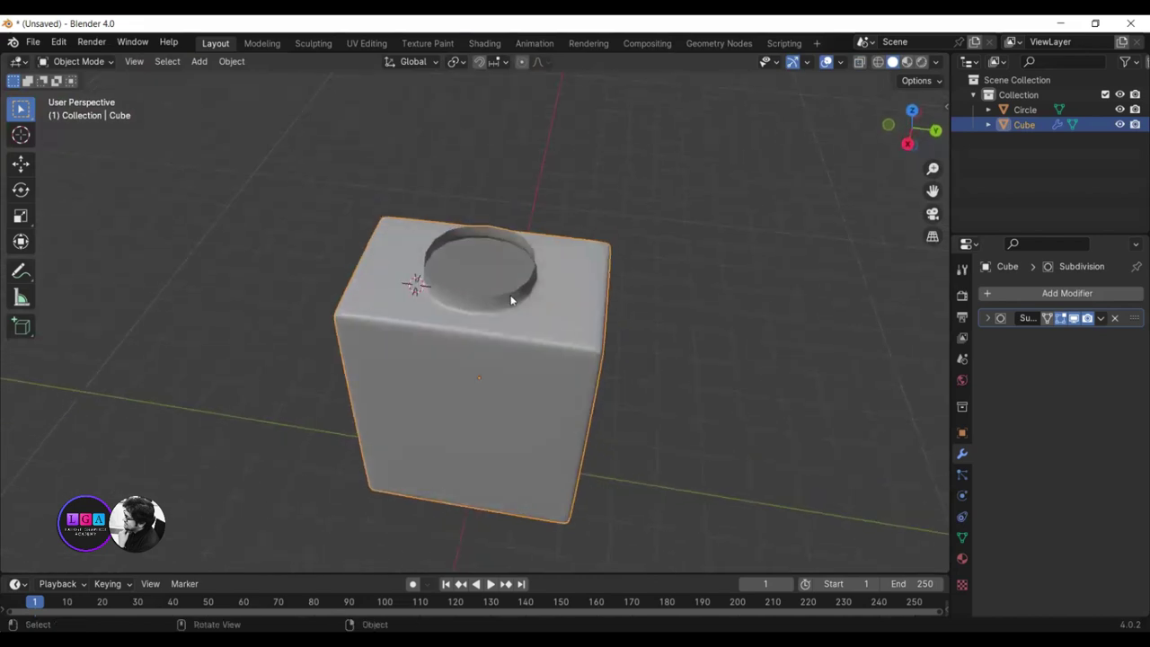
- Select the opening's rim loop, shrink it slightly, and return to Object Mode
key("Tab")
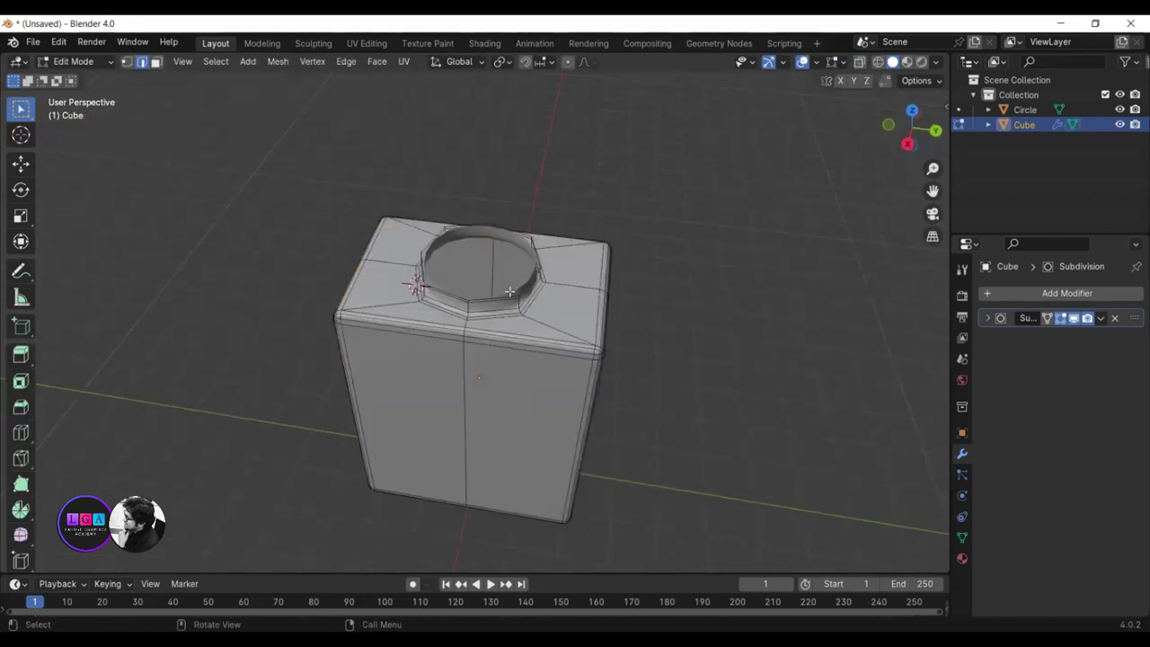
middle_click_drag(501, 323, 510, 273)
scroll(458, 256, "up", 5)
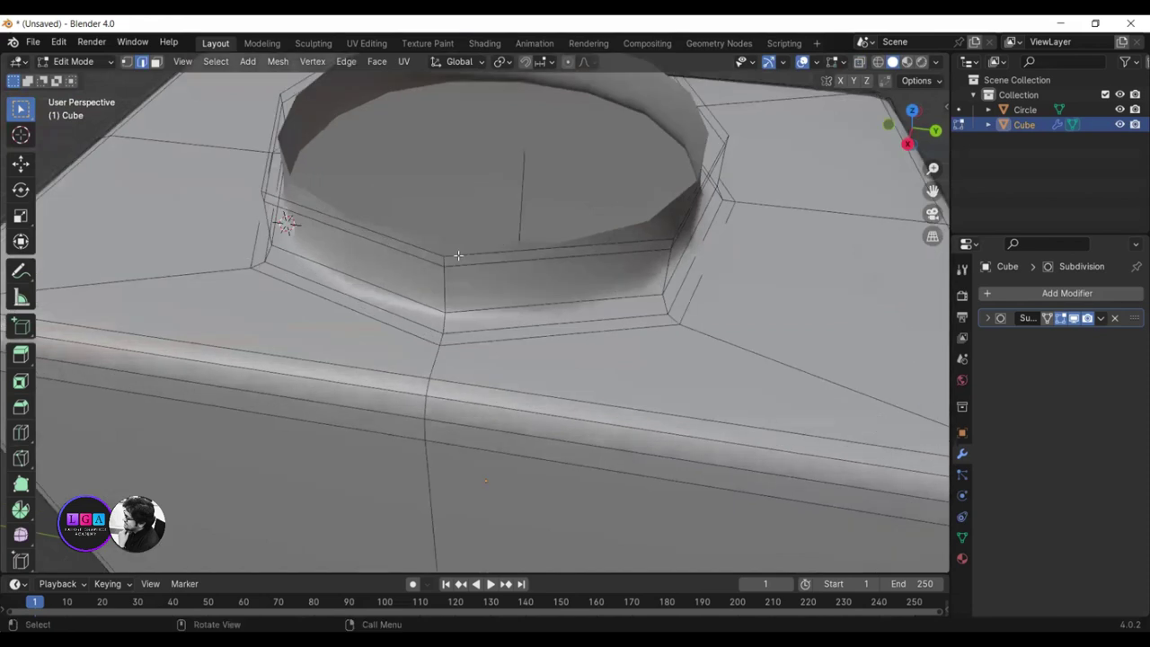
left_click(348, 214, "alt")
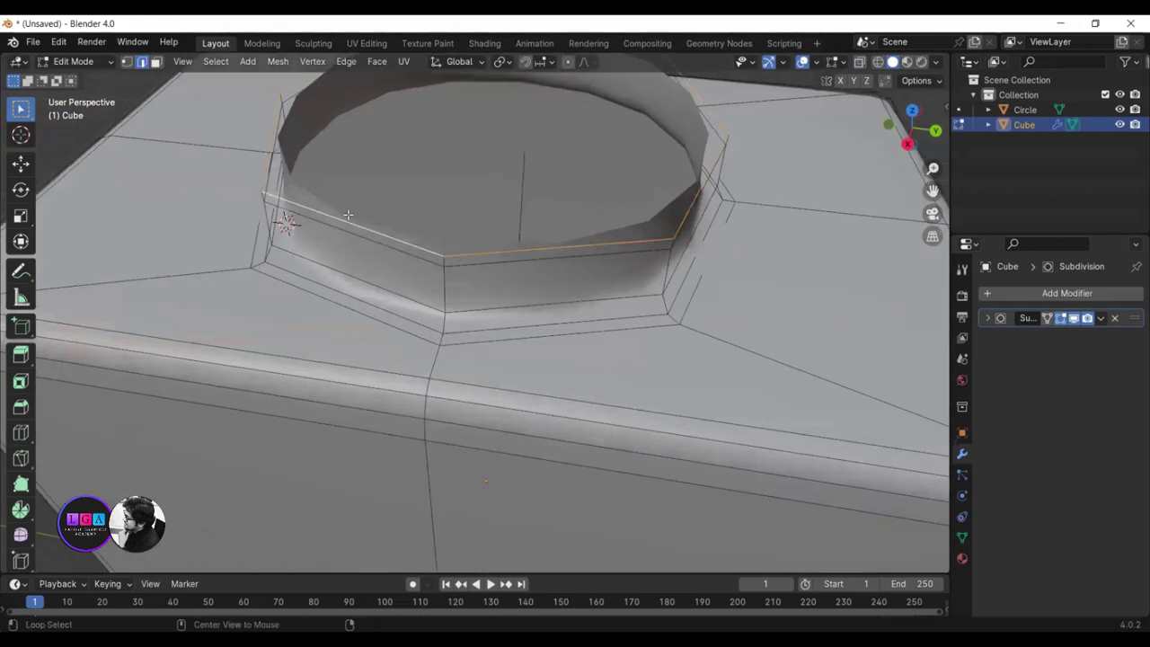
key("s")
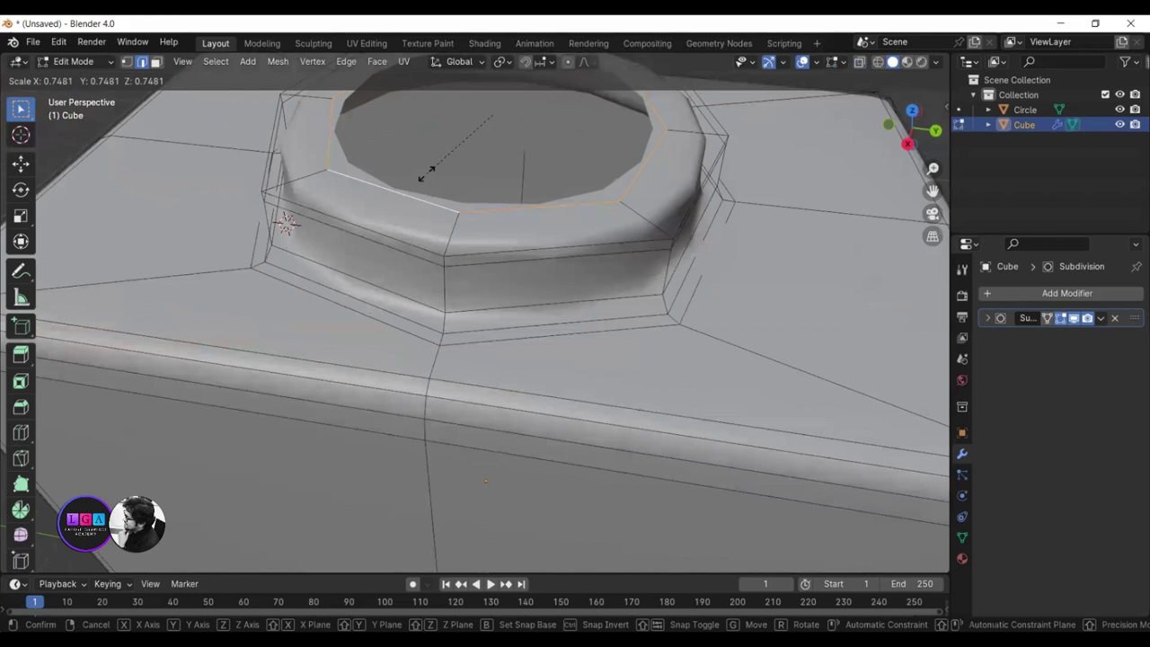
left_click(426, 173)
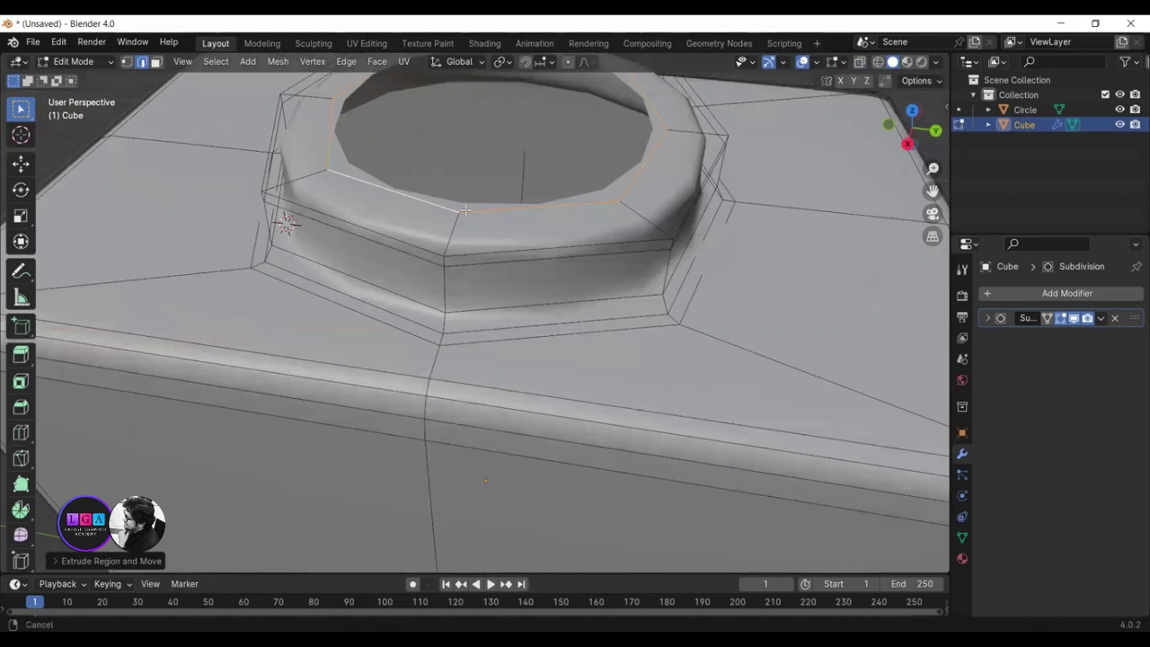
scroll(427, 179, "down", 5)
middle_click_drag(470, 244, 428, 303)
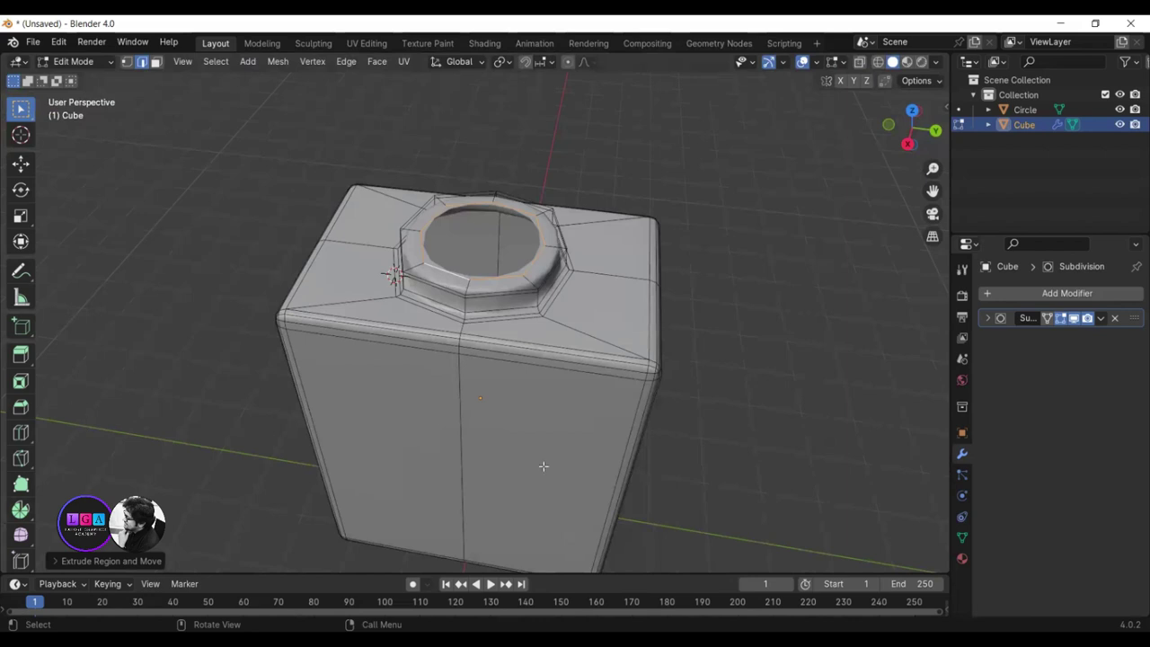
middle_click_drag(548, 449, 564, 402)
middle_click_drag(565, 443, 565, 431)
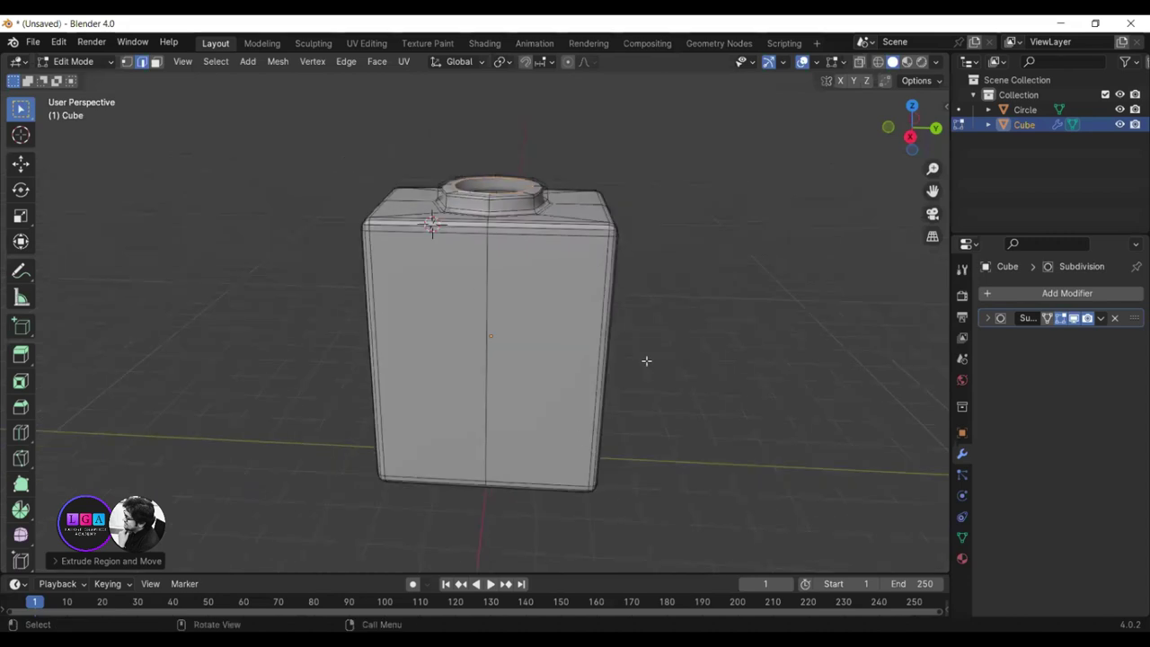
key("Tab")
key("shift+a")
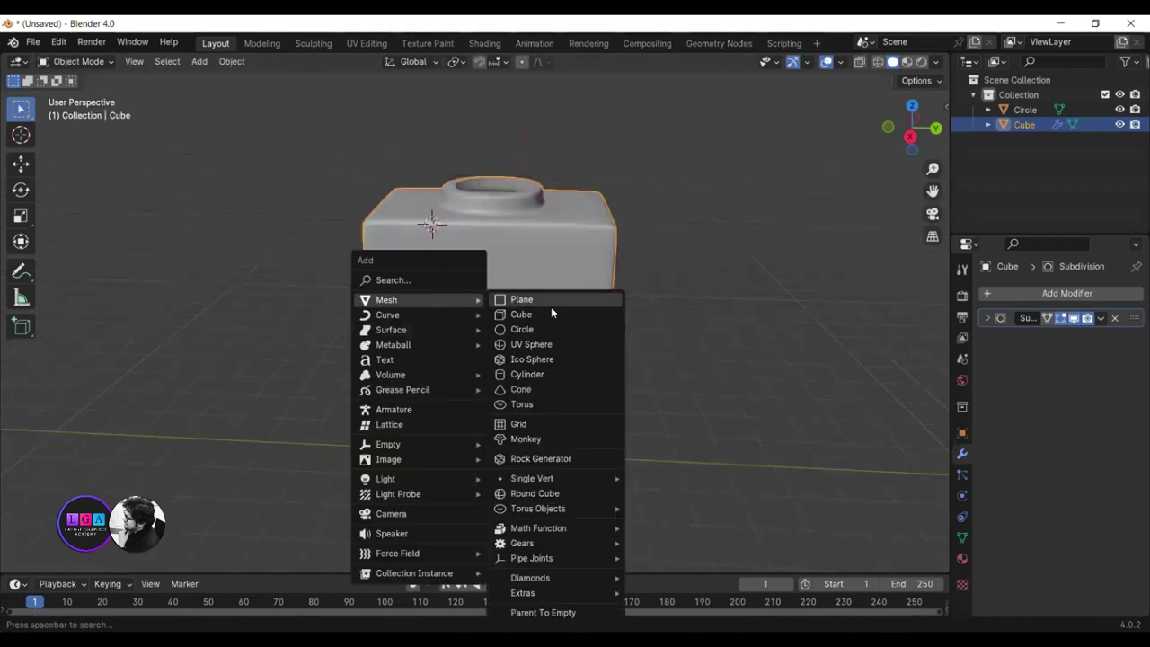
- Add a cylinder and move it along Y to centre it over the bottle's neck
left_click(555, 372)
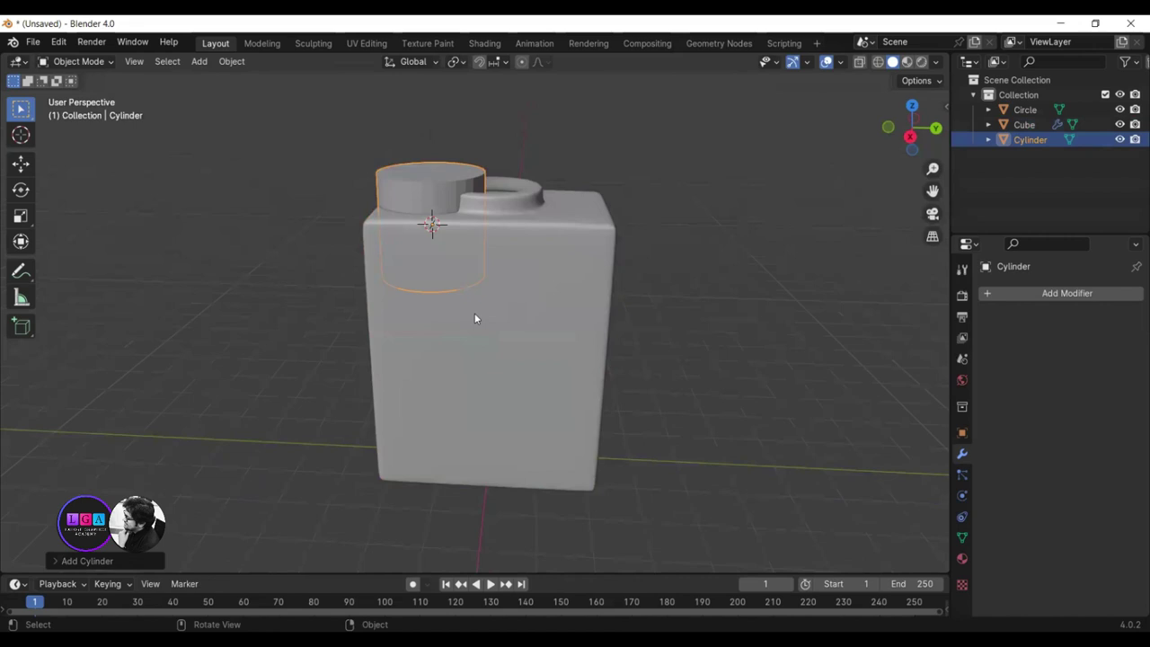
middle_click_drag(474, 316, 474, 375)
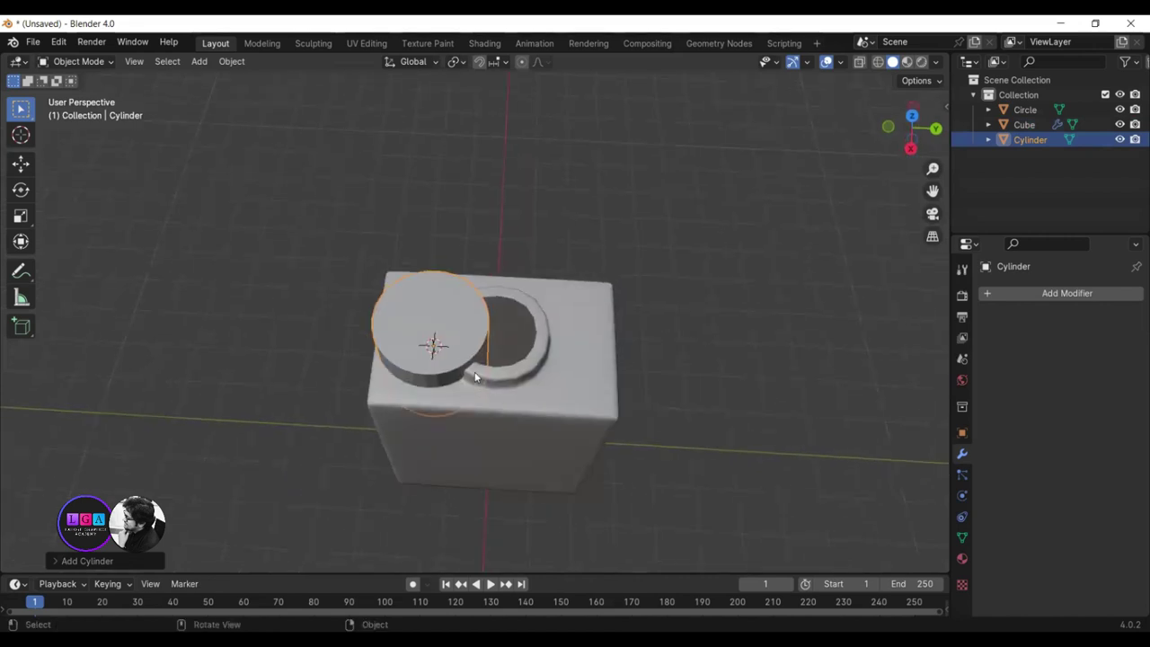
key("g")
key("y")
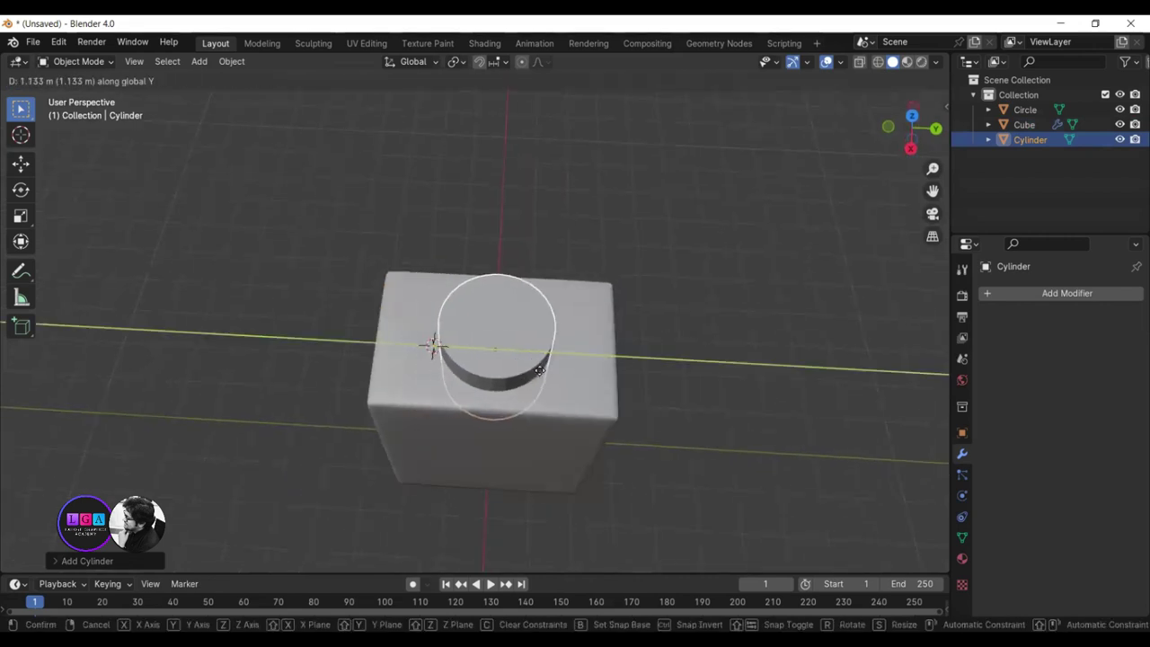
left_click(537, 371)
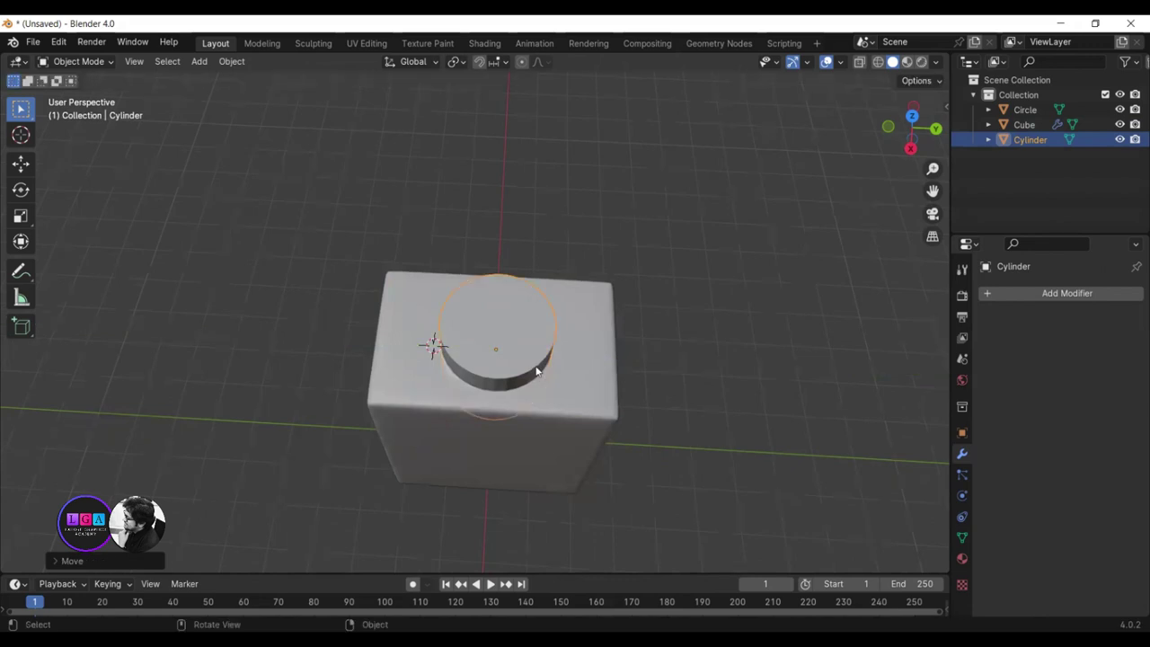
middle_click_drag(537, 371, 528, 397, "alt")
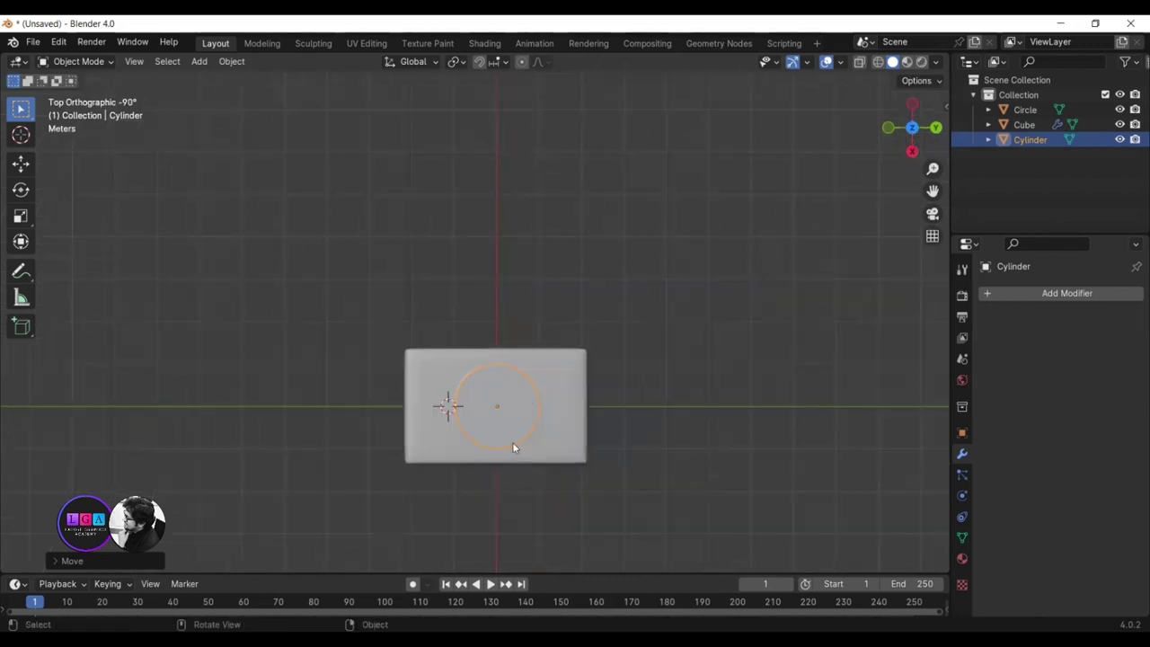
- Shrink the cylinder to fit the neck, raise it along Z and resize it slightly
key("s")
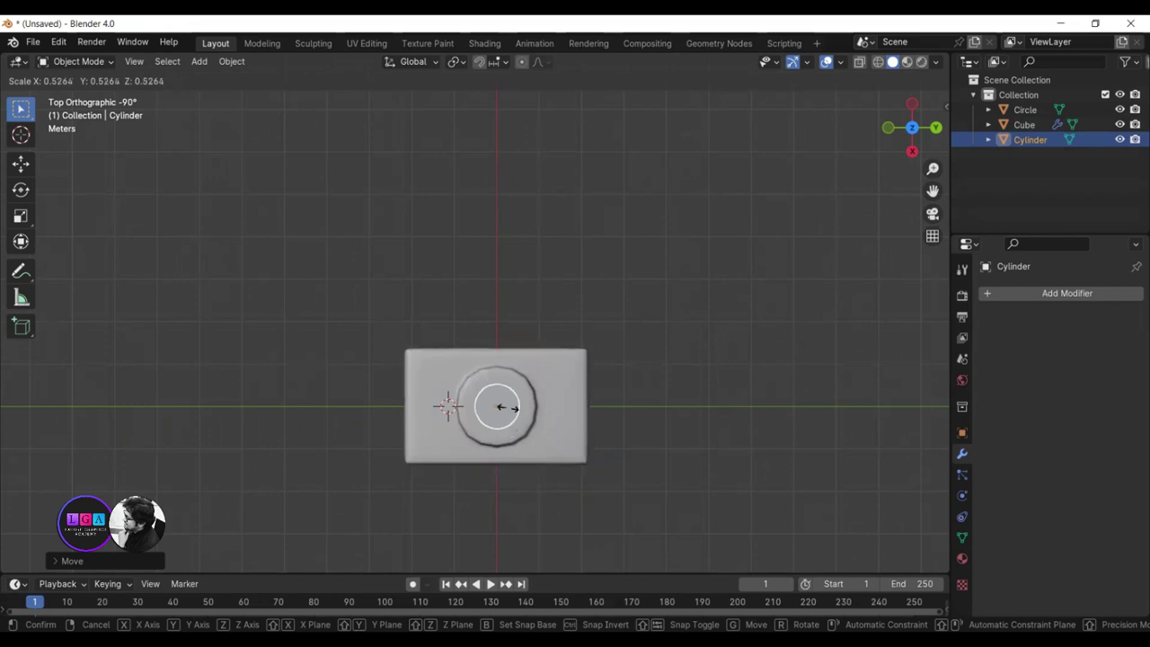
left_click(508, 409)
middle_click_drag(521, 436, 515, 314)
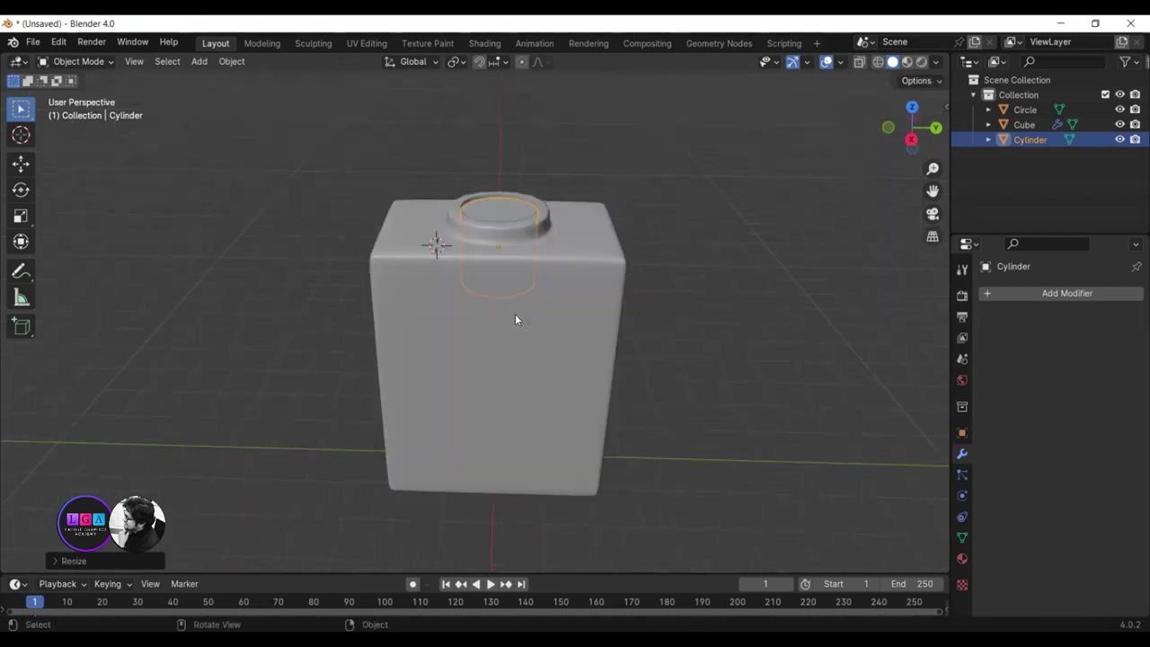
key("g")
key("z")
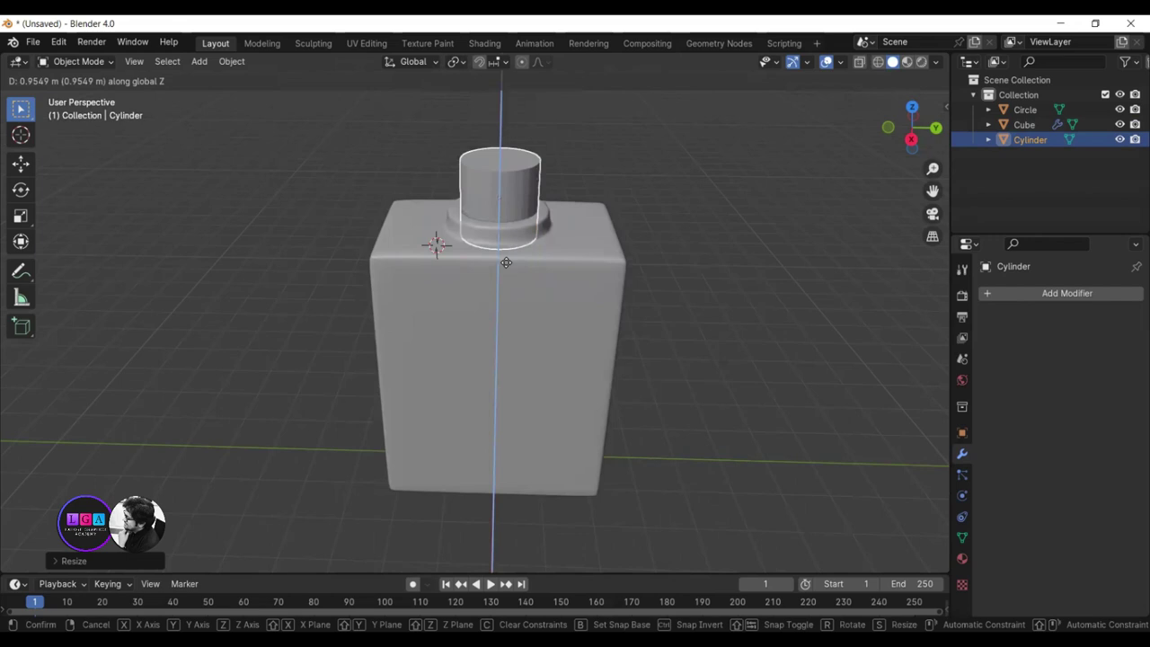
left_click(509, 262)
key("s")
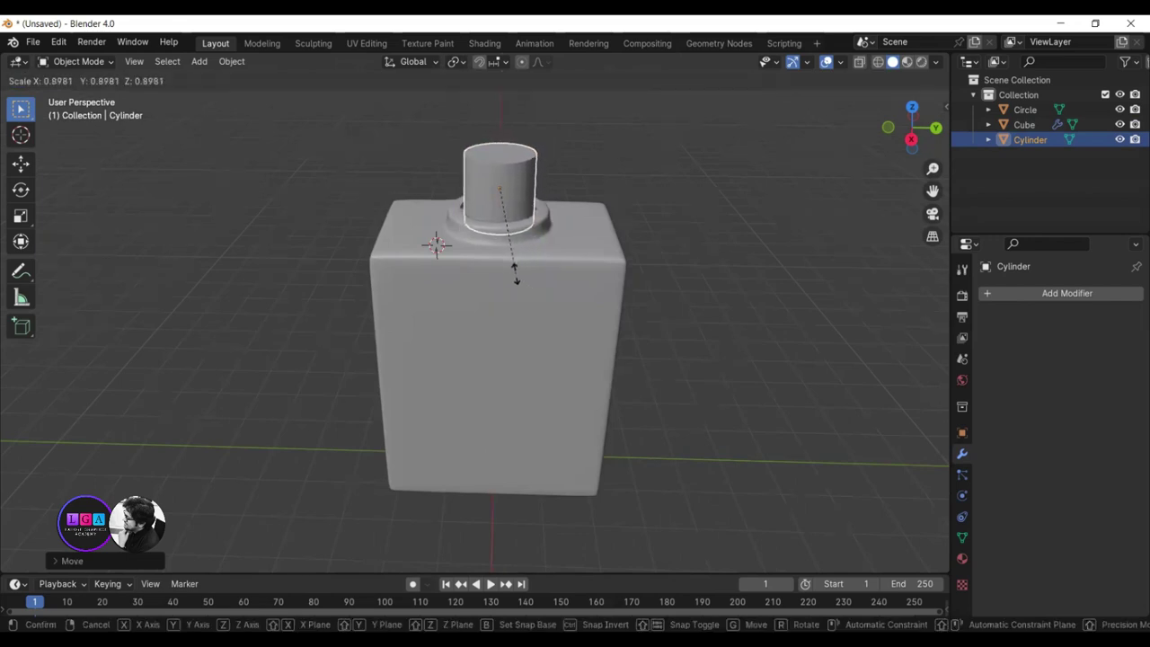
left_click(523, 268)
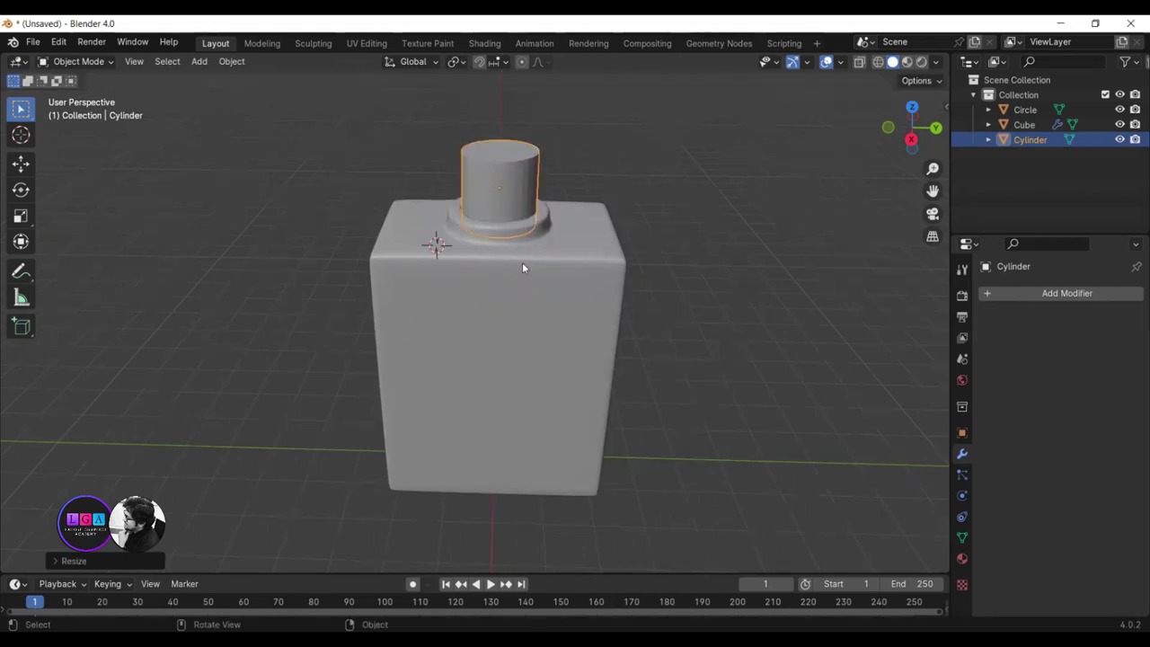
mouse_move(523, 268)
middle_mouse_down()
mouse_move(507, 342)
mouse_move(499, 295)
mouse_move(471, 291)
middle_mouse_up()
mouse_move(602, 321)
middle_mouse_down()
mouse_move(458, 291)
mouse_move(323, 217)
mouse_move(418, 213)
middle_mouse_up()
scroll(323, 217, "up", 2)
scroll(320, 219, "up", 1)
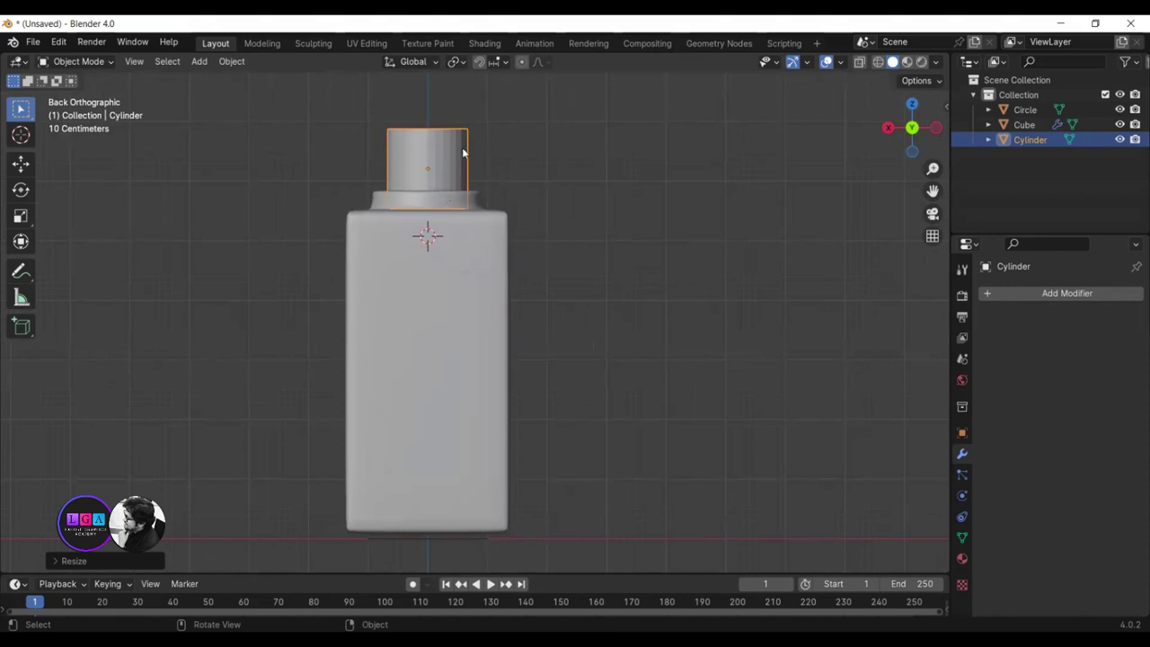
middle_click_drag(462, 153, 461, 154, "ctrl")
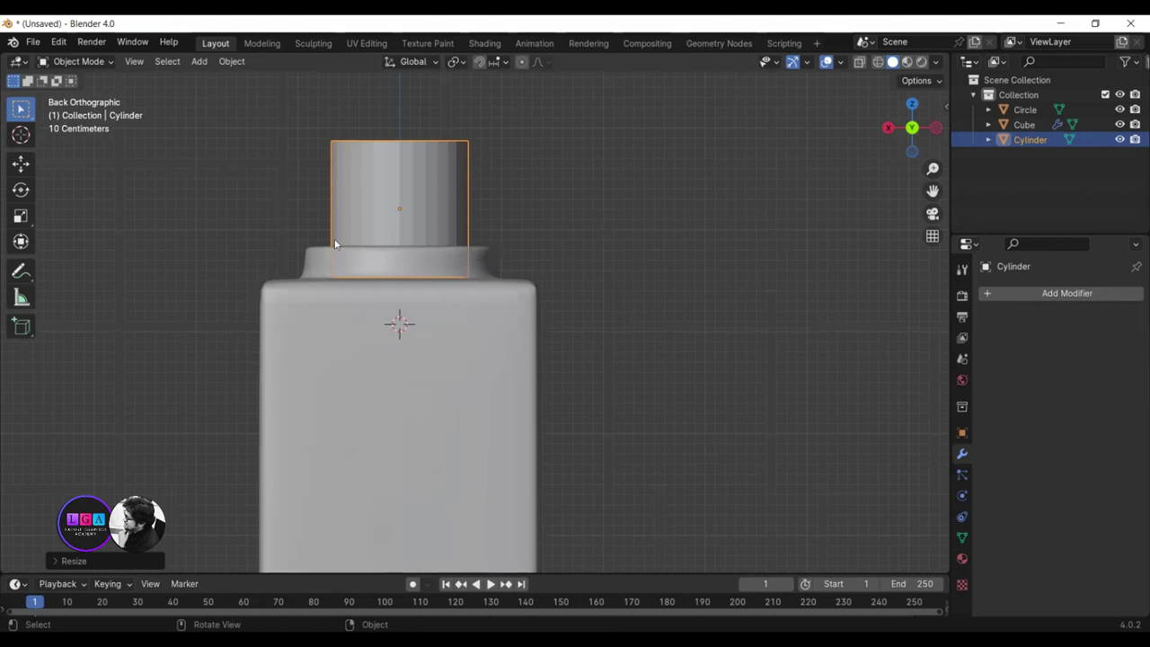
left_click(499, 176)
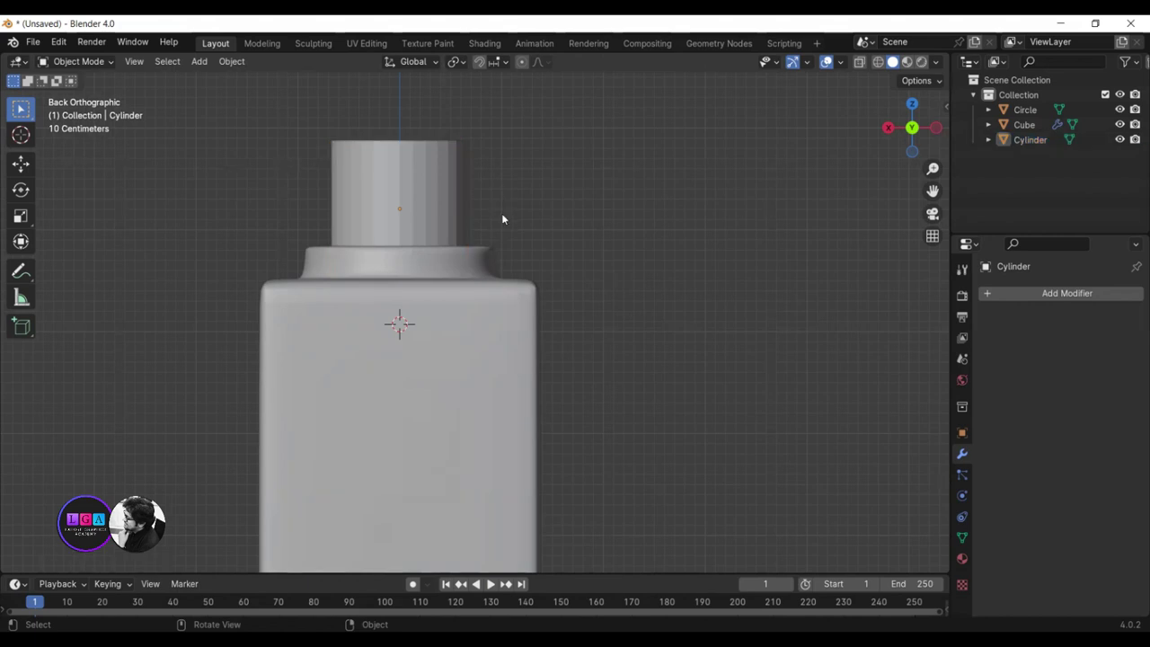
mouse_move(501, 213)
middle_mouse_down()
mouse_move(496, 324)
mouse_move(473, 185)
middle_mouse_up()
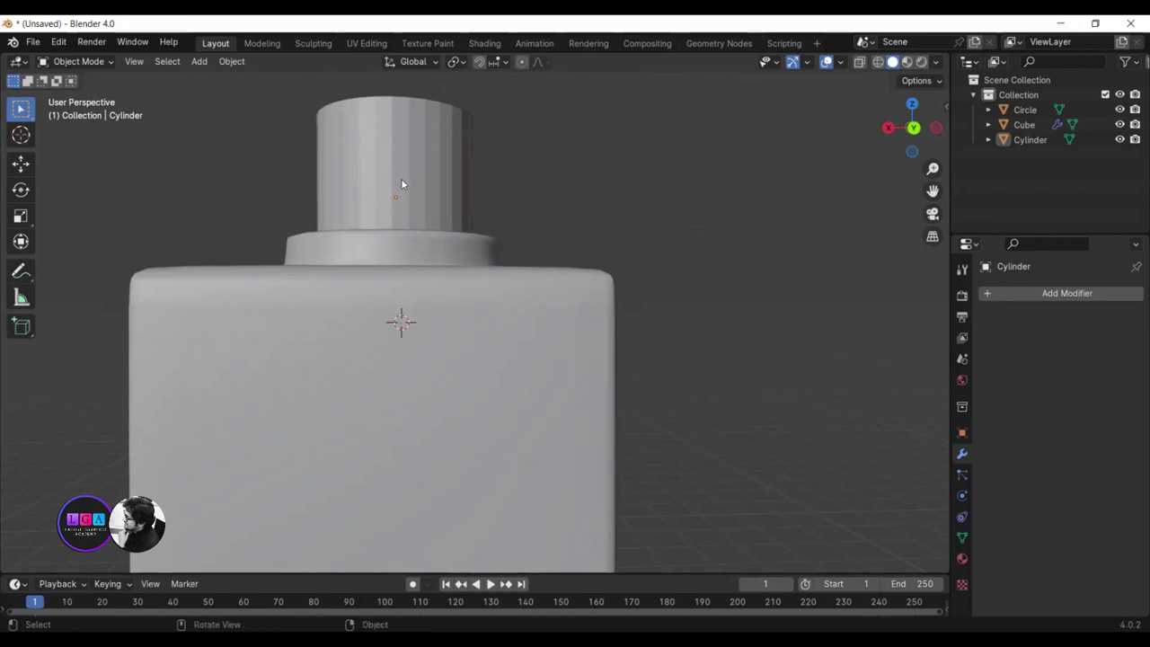
scroll(530, 197, "down", 2)
scroll(533, 216, "down", 2)
mouse_move(518, 217)
middle_mouse_down()
mouse_move(504, 259)
mouse_move(515, 297)
mouse_move(662, 238)
mouse_move(584, 290)
mouse_move(510, 250)
mouse_move(526, 212)
middle_mouse_up()
- Shade the neck cylinder smooth and enable Auto Smooth at 30° in its mesh data
right_click(522, 213)
left_click(522, 213)
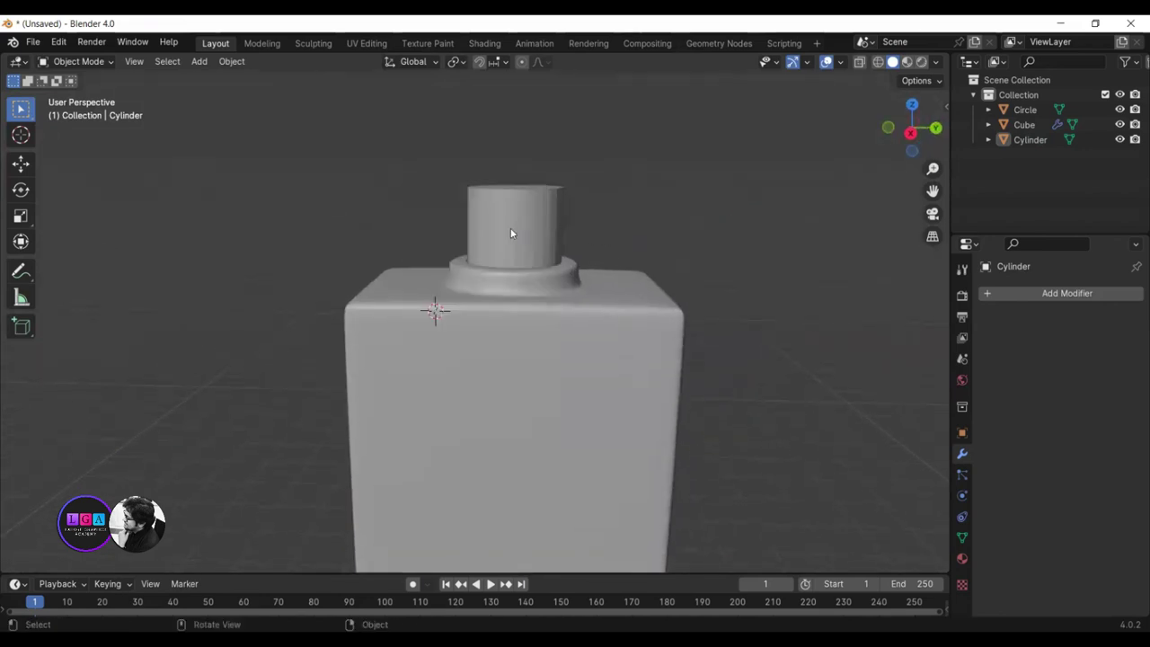
left_click(539, 216)
right_click(542, 218)
left_click(544, 220)
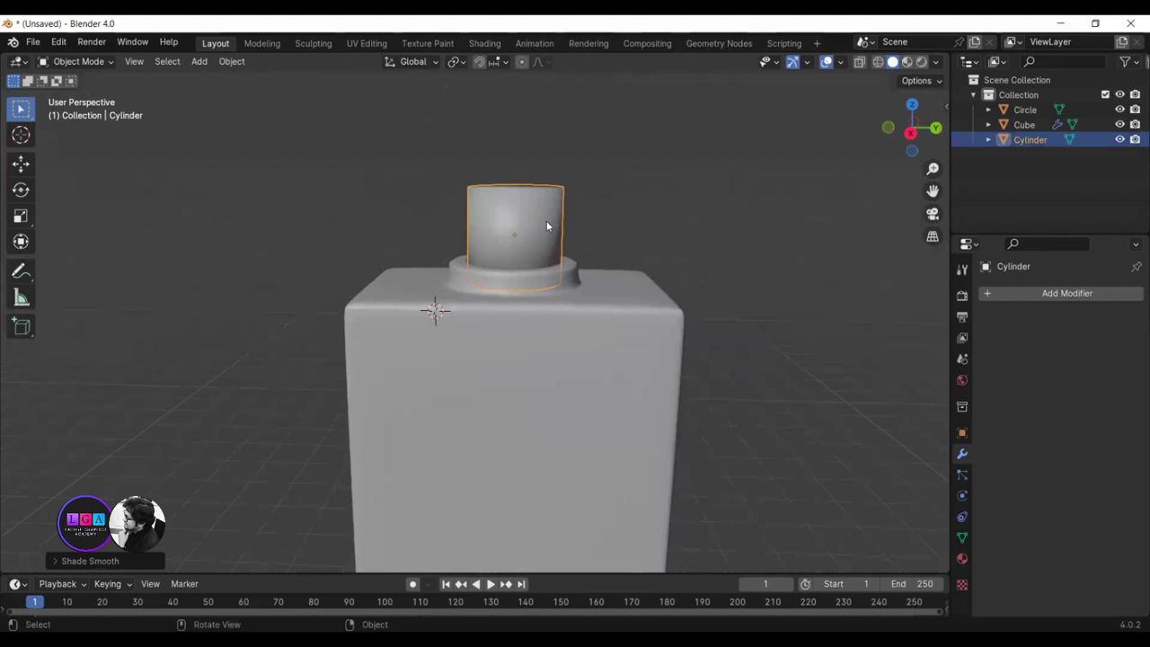
left_click(961, 537)
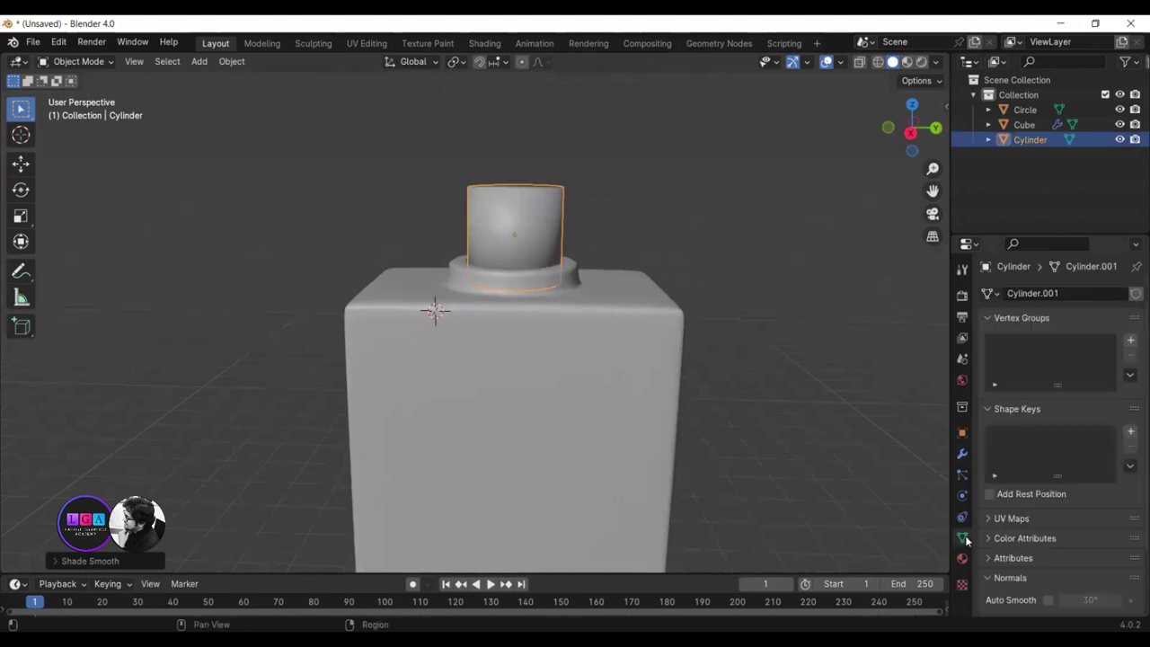
left_click(1046, 601)
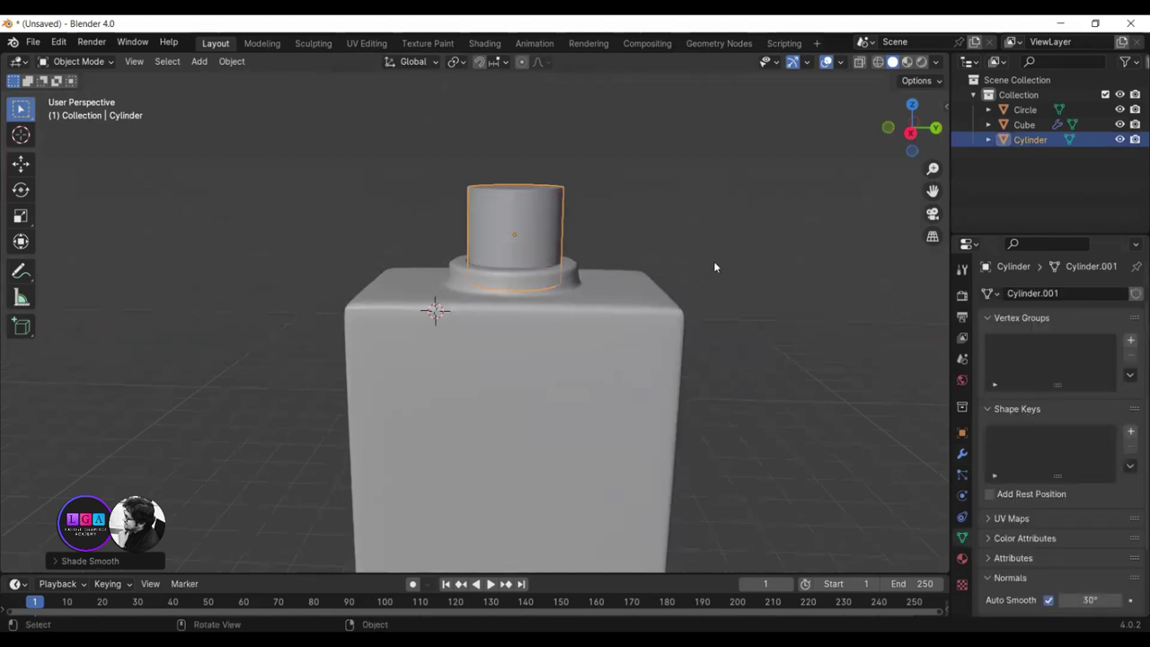
mouse_move(713, 261)
middle_mouse_down()
mouse_move(417, 242)
mouse_move(388, 266)
mouse_move(385, 289)
mouse_move(393, 260)
middle_mouse_up()
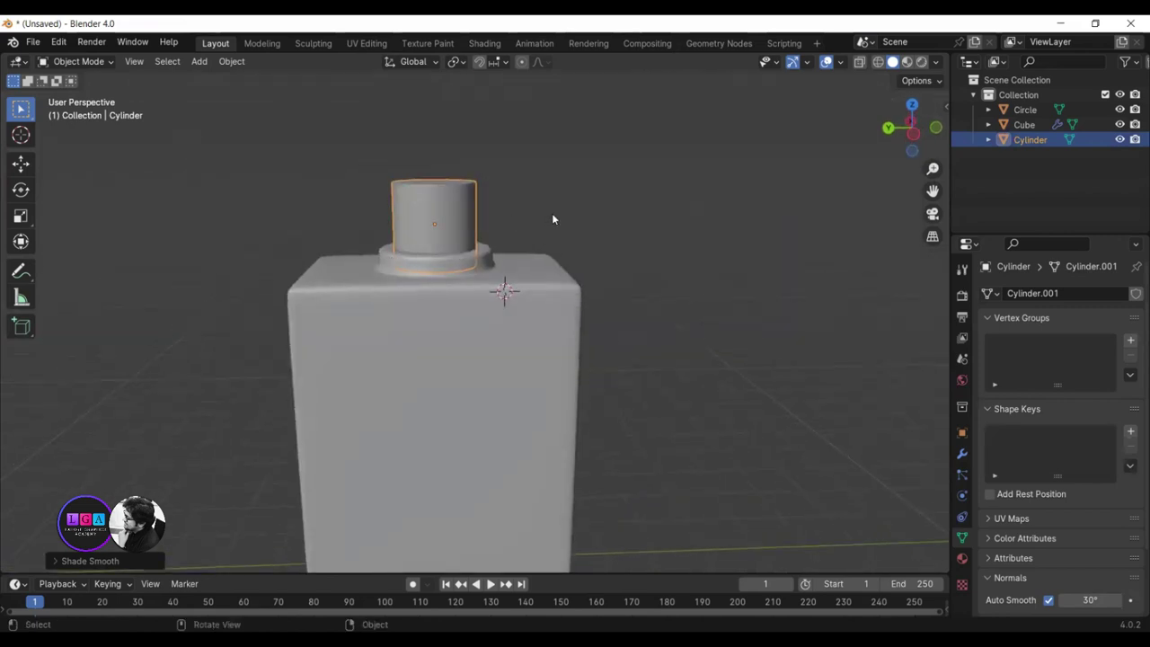
- Duplicate the neck cylinder as Cylinder.001, then raise, widen and seat it on the neck
key("shift+a")
key("Escape")
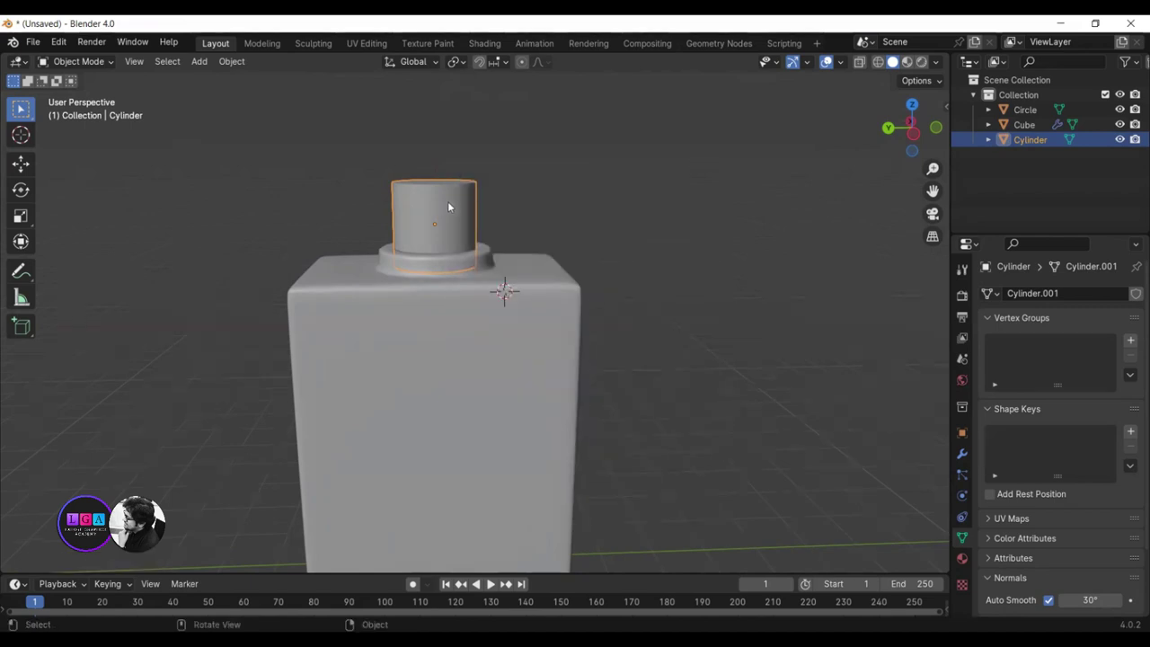
key("shift+d")
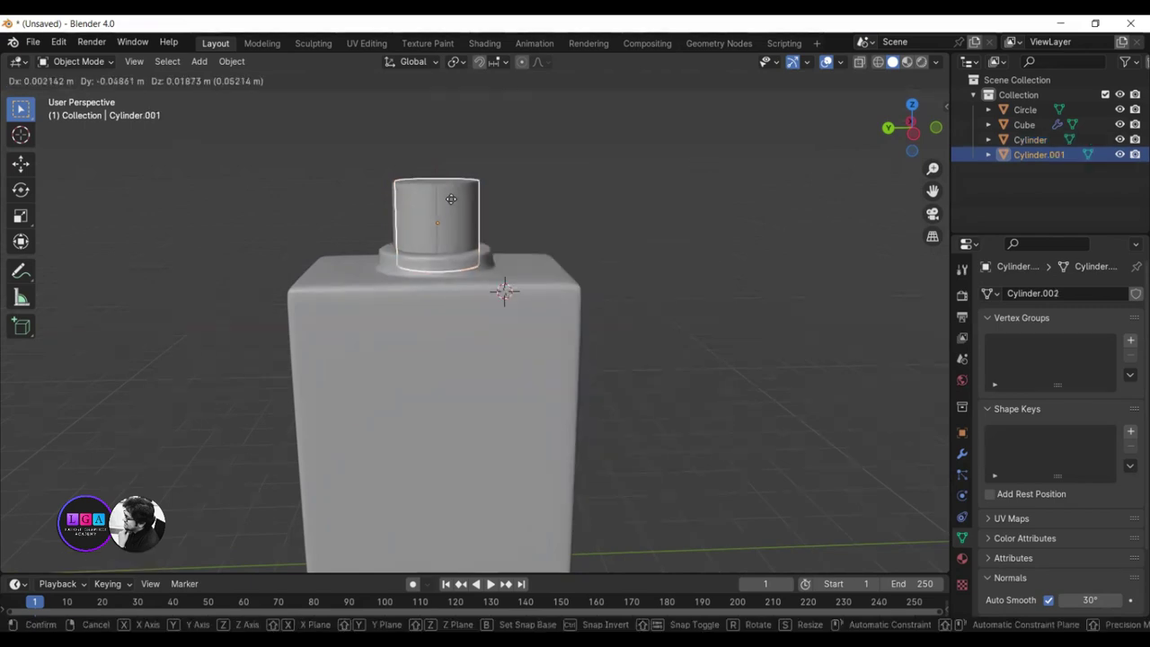
key("z")
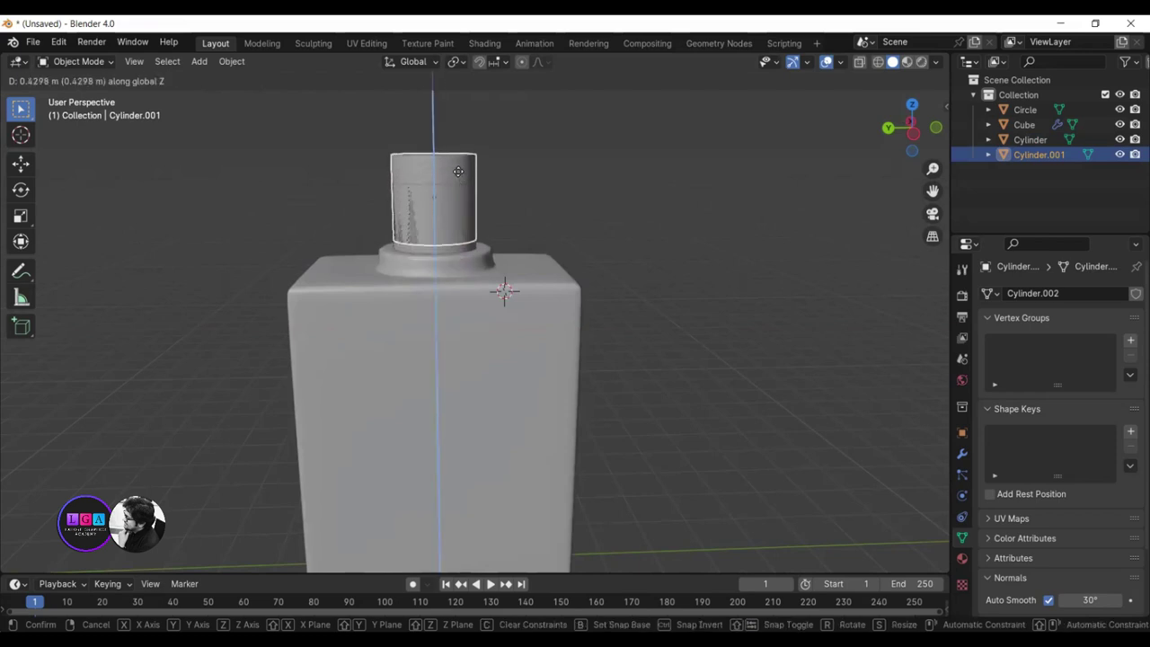
left_click(456, 177)
key("s")
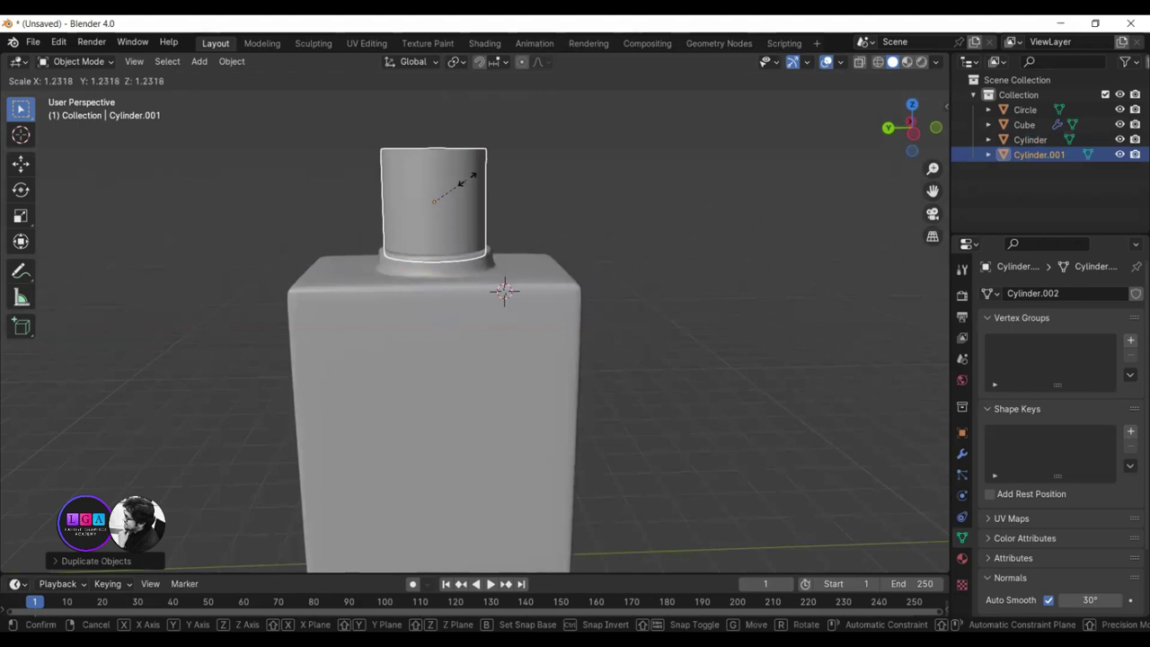
left_click(467, 178)
key("g")
key("z")
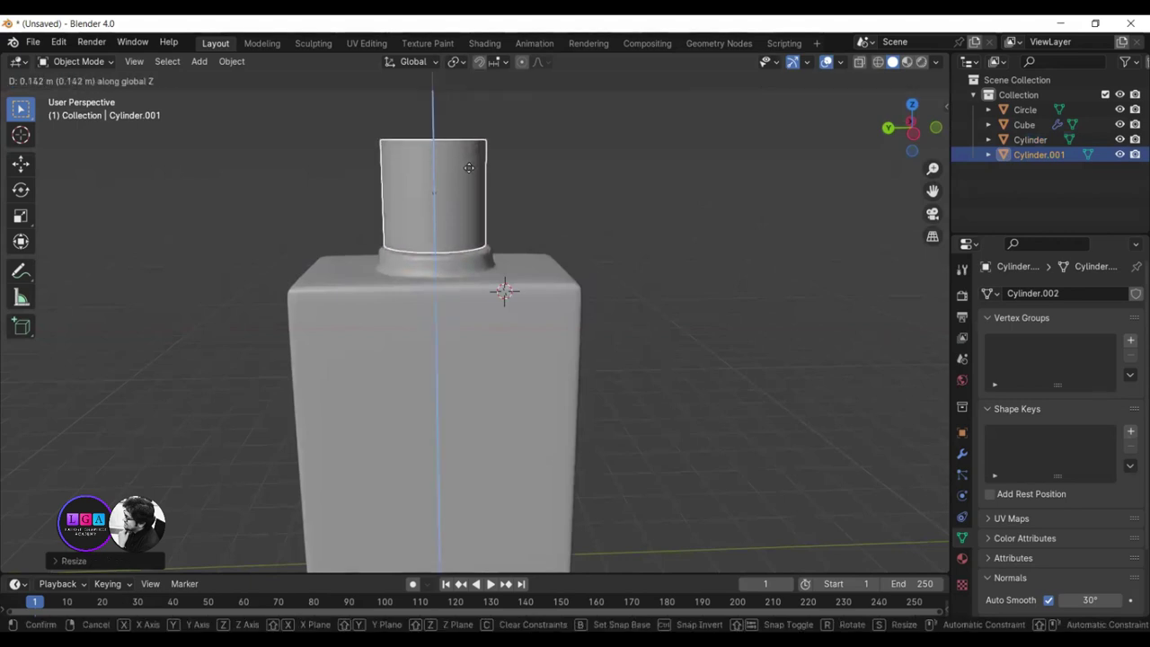
left_click(469, 169)
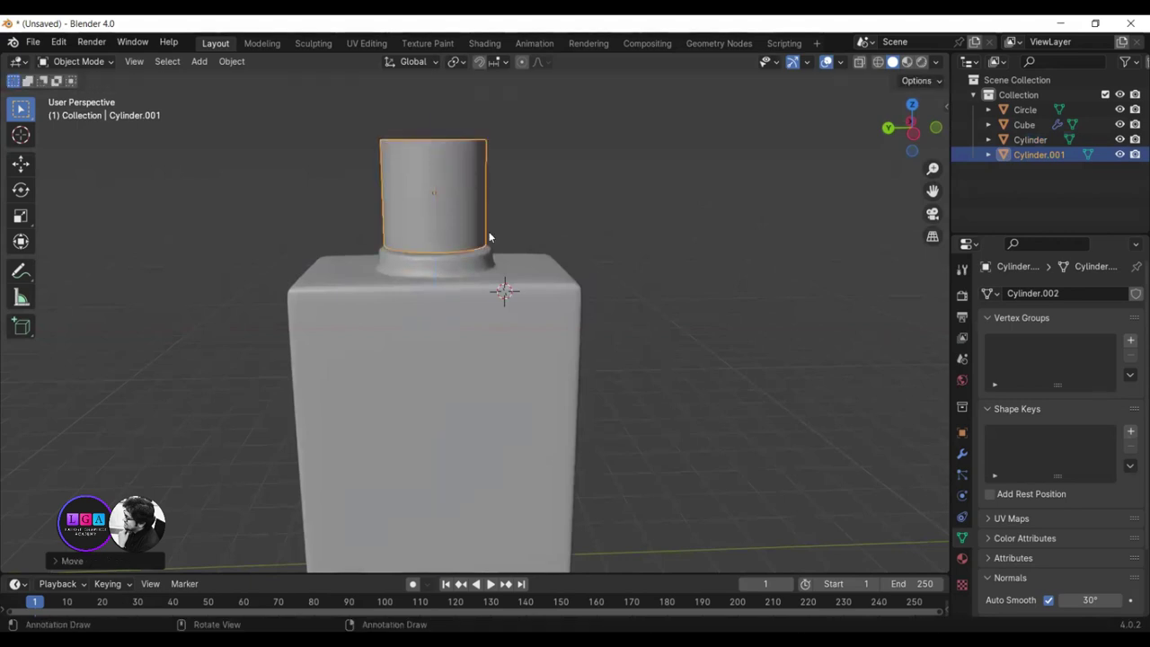
- Toggle both cylinders' visibility in the Outliner to compare them, then reselect Cylinder.001
left_click(773, 248)
middle_click_drag(590, 256, 579, 230)
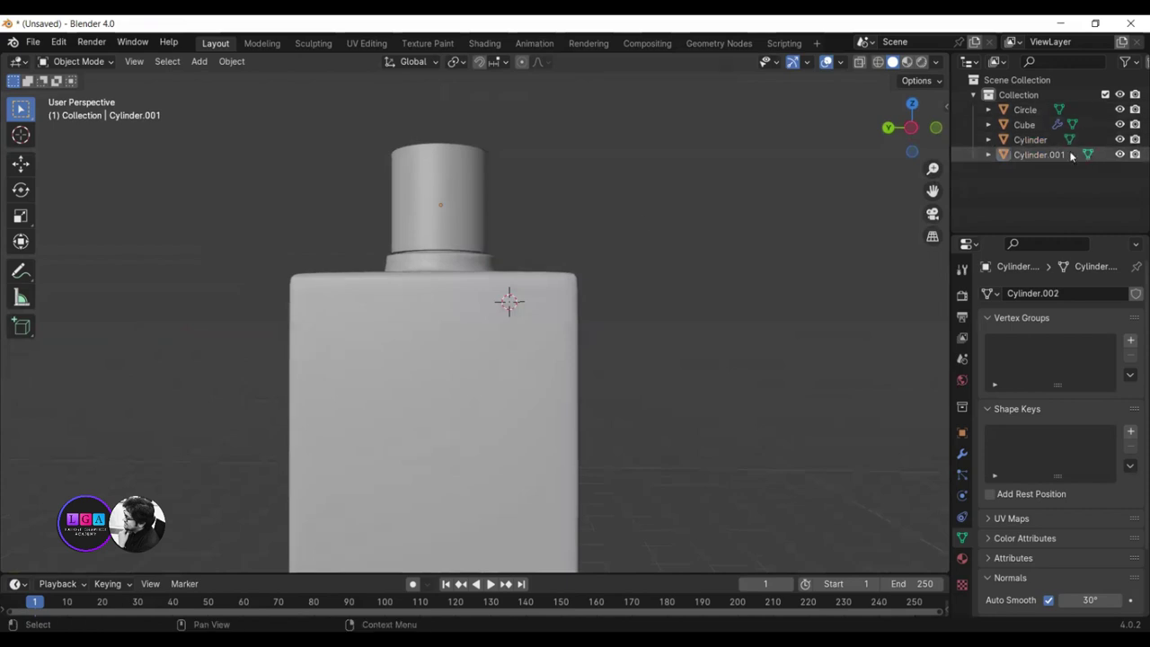
left_click(1119, 155)
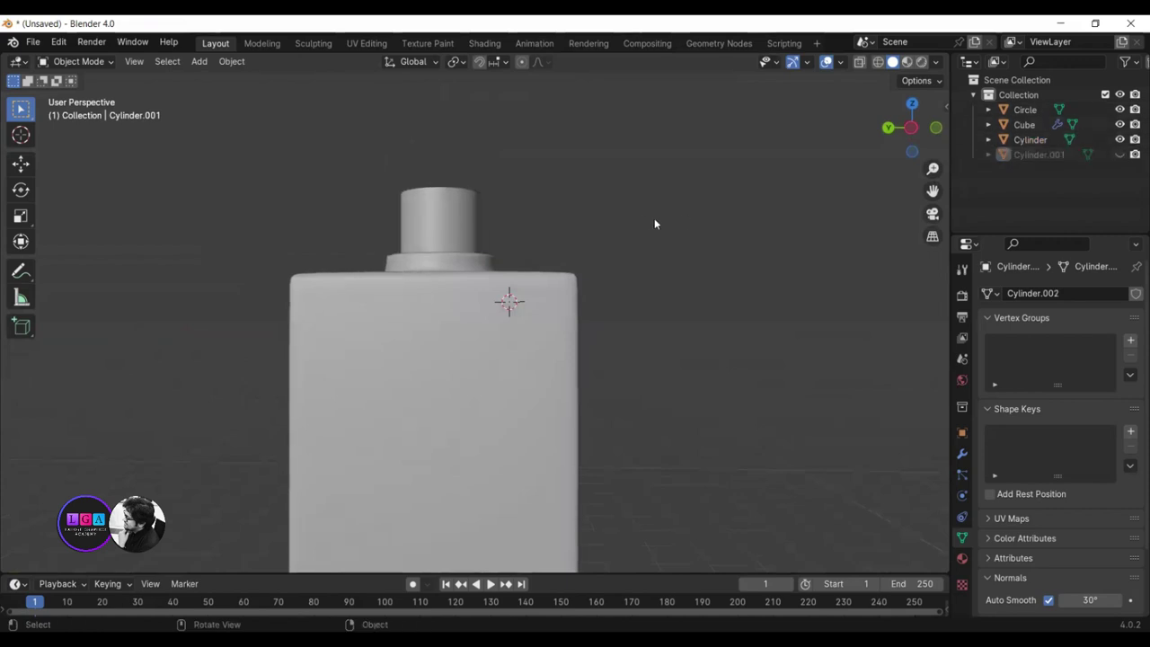
middle_click_drag(654, 217, 646, 244)
left_click(1119, 140)
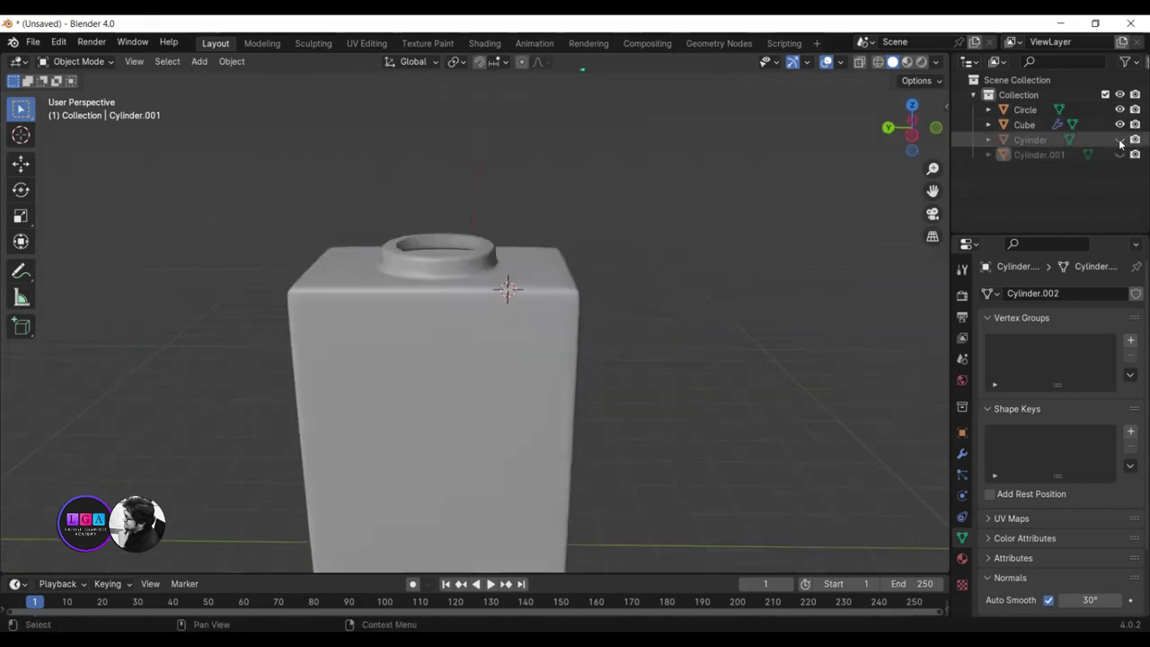
left_click_drag(1126, 142, 1126, 154)
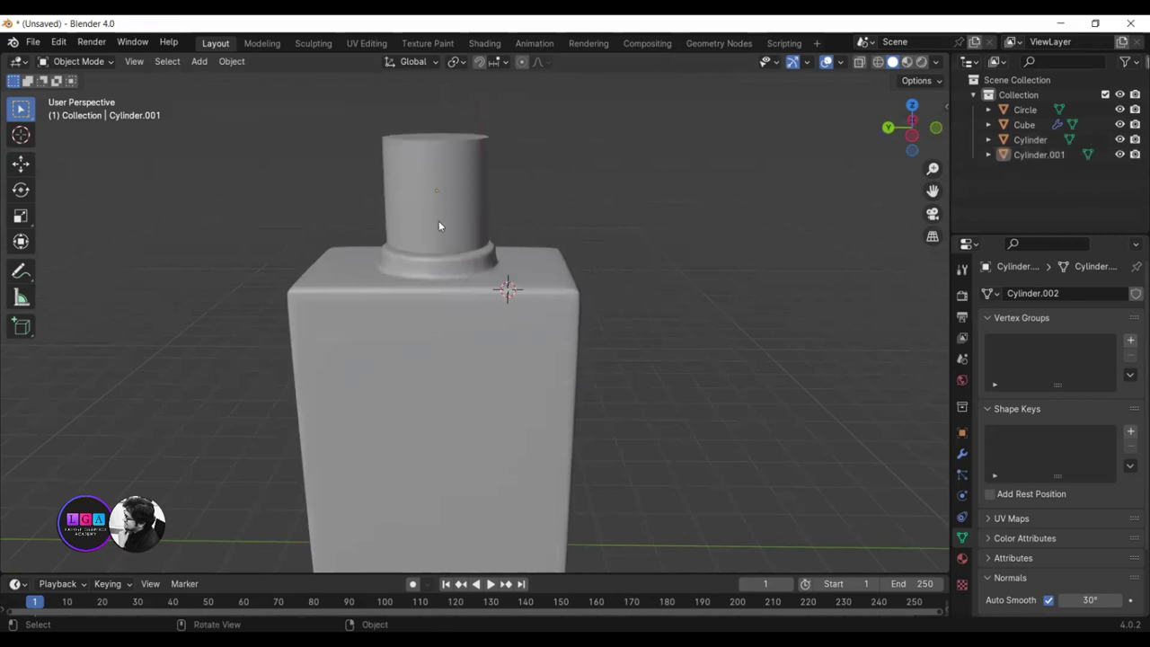
mouse_move(436, 213)
middle_mouse_down()
mouse_move(420, 152)
mouse_move(451, 198)
mouse_move(474, 199)
mouse_move(423, 226)
mouse_move(436, 257)
mouse_move(460, 274)
mouse_move(467, 262)
middle_mouse_up()
left_click(420, 151)
scroll(532, 151, "up", 5)
mouse_move(533, 156)
middle_mouse_down()
mouse_move(585, 224)
mouse_move(695, 275)
mouse_move(578, 271)
mouse_move(619, 366)
mouse_move(432, 280)
mouse_move(433, 261)
middle_mouse_up()
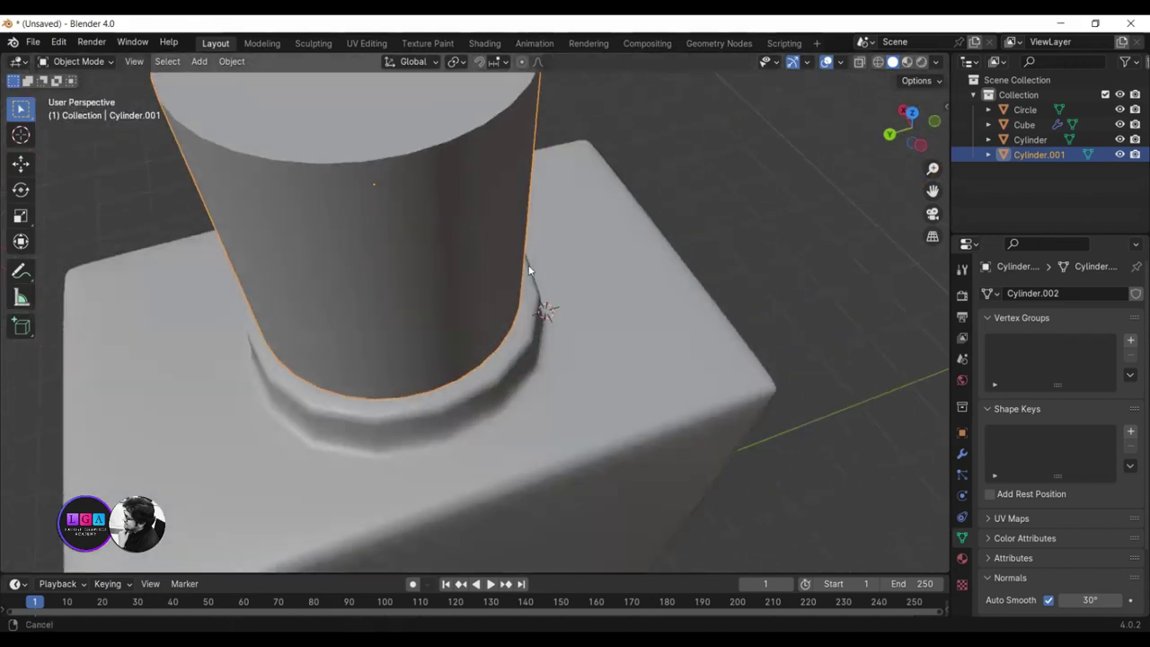
- Bevel Cylinder.001's top edge loop into a rounded multi-segment rim, then hide the cap
mouse_move(529, 275)
middle_mouse_down()
mouse_move(562, 341)
mouse_move(540, 315)
middle_mouse_up()
key("Tab")
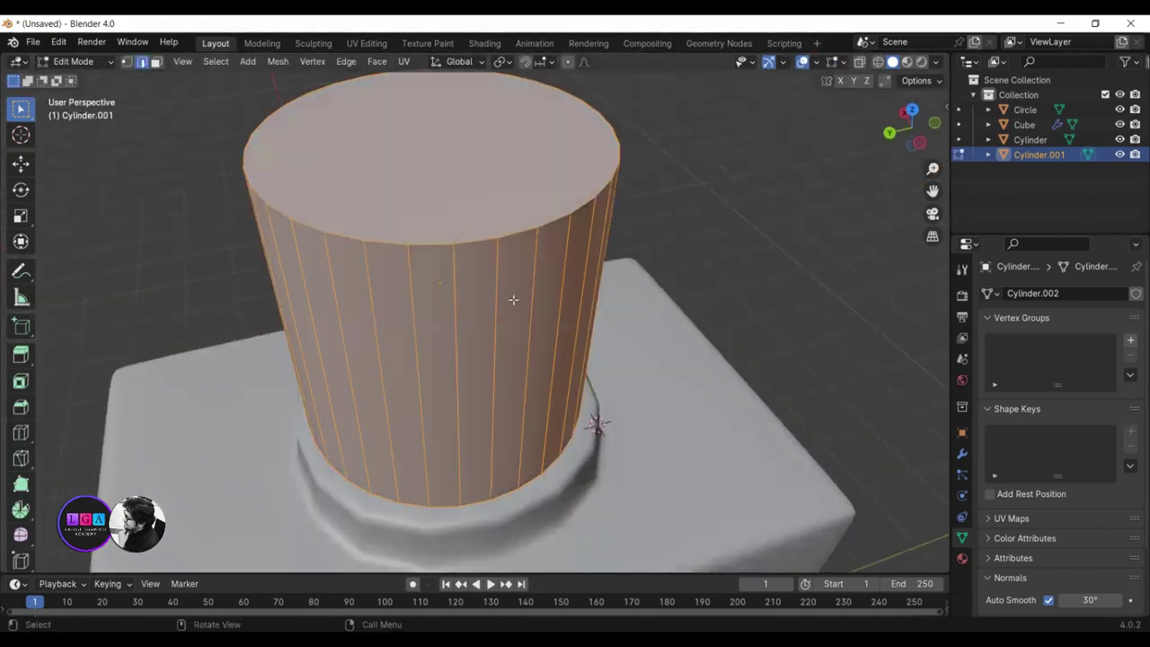
left_click(469, 244, "alt")
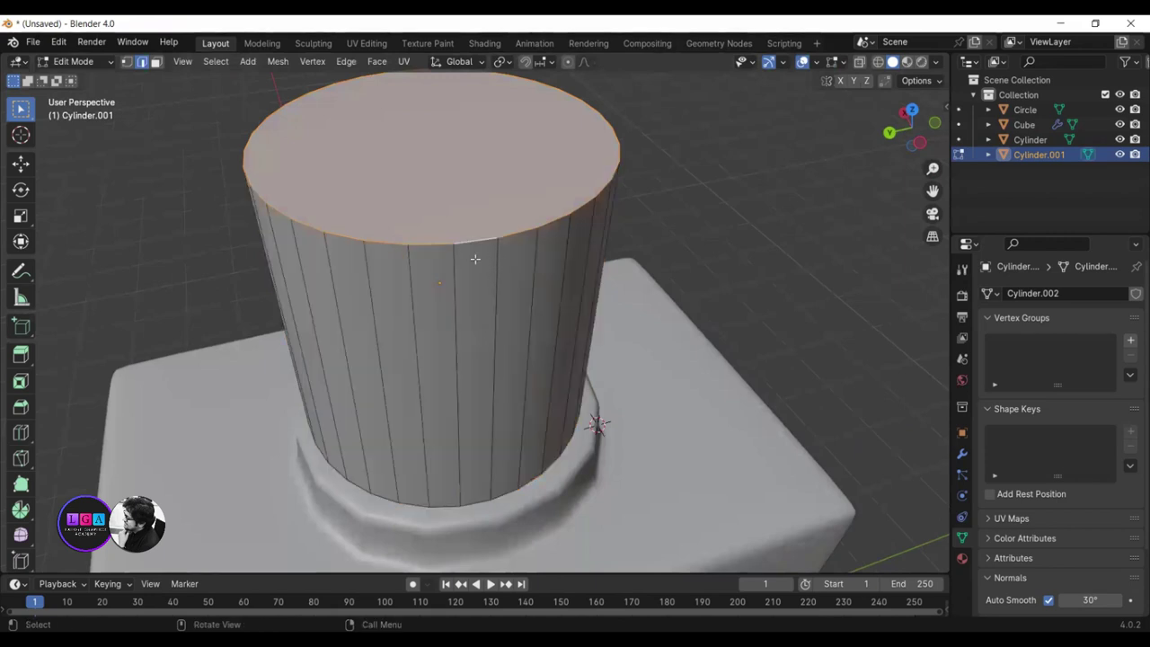
left_click(475, 258)
left_click(475, 241, "alt")
key("ctrl+b")
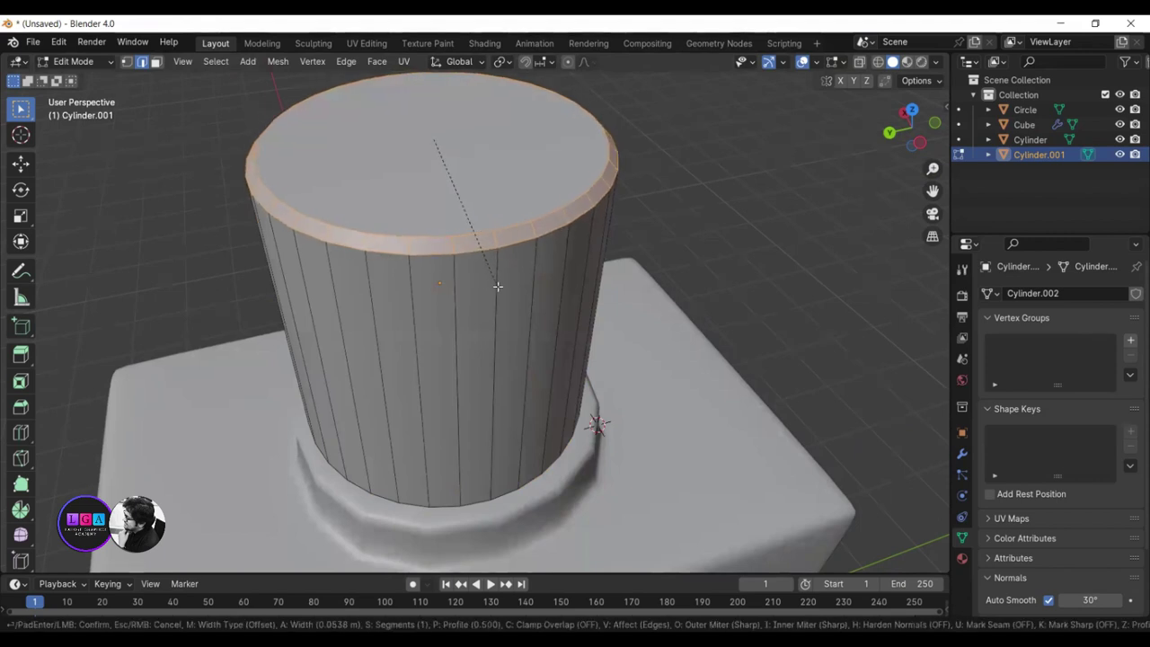
scroll(498, 289, "up", 2)
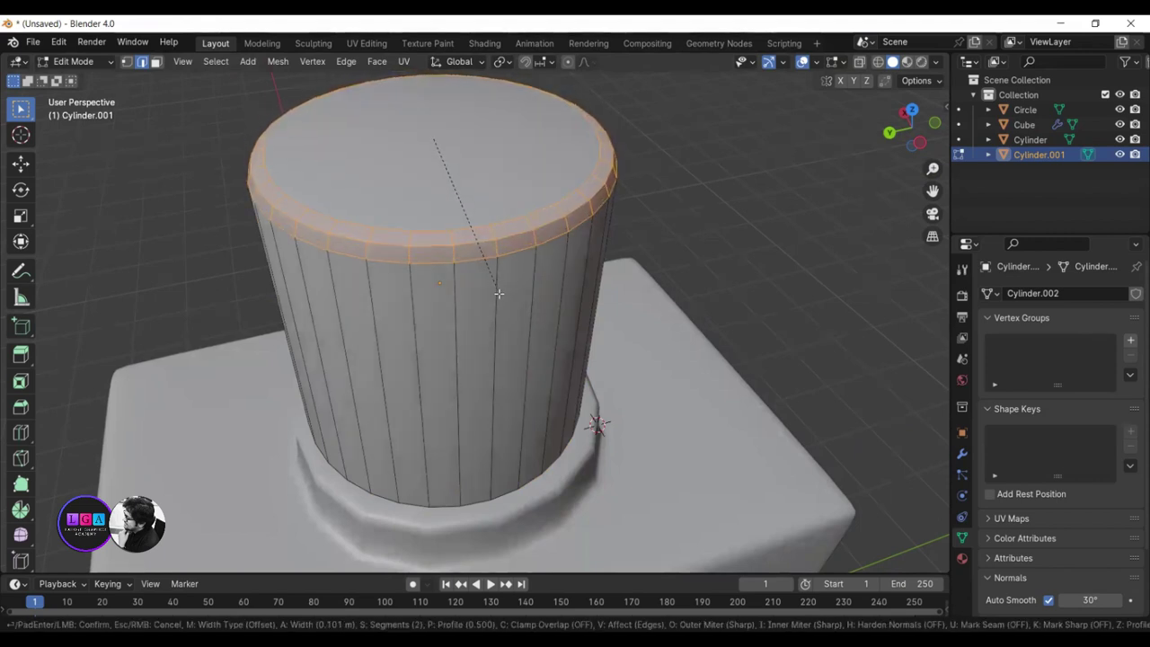
left_click(499, 292)
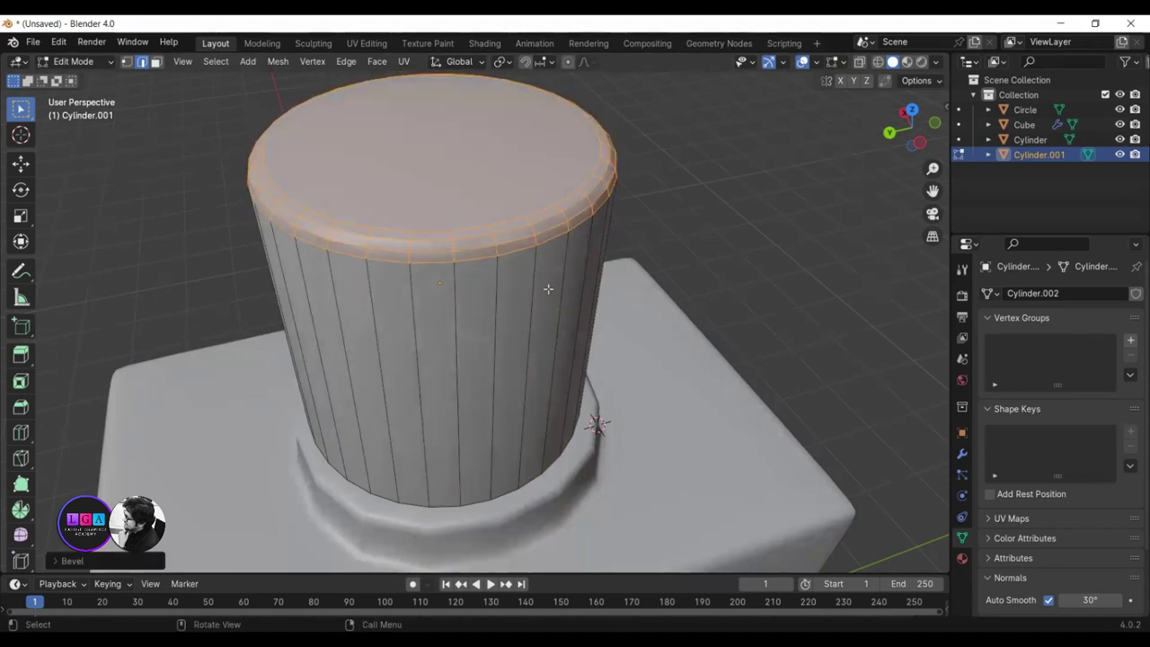
left_click(1119, 155)
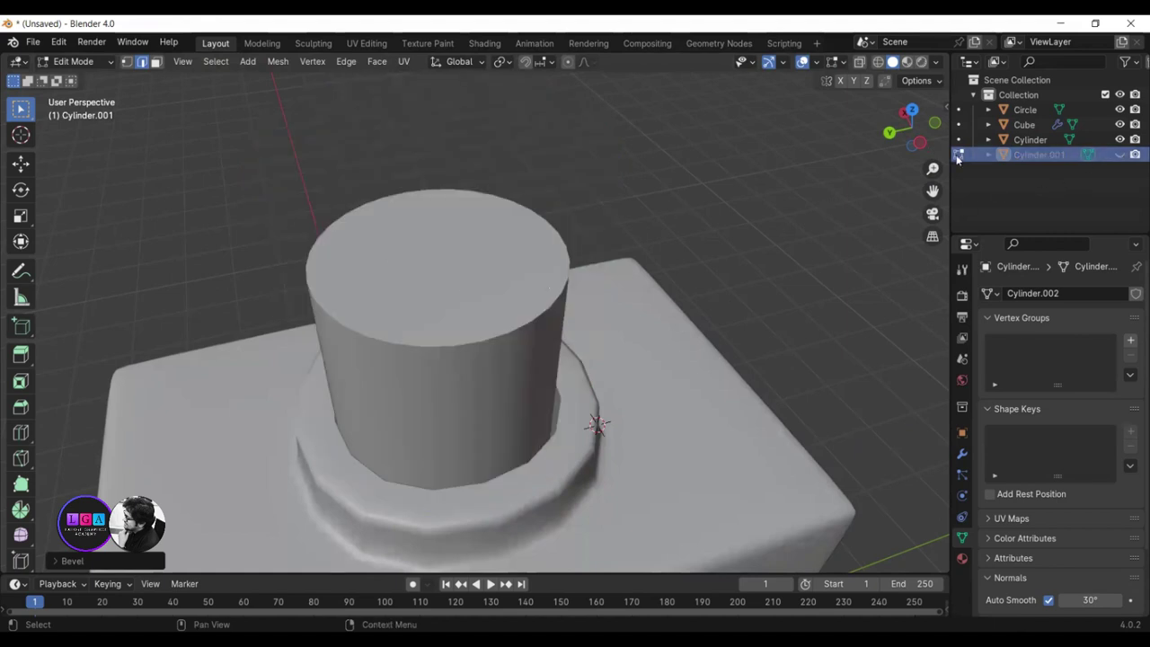
- Select the neck Cylinder and bevel its top edge loop in Edit Mode
key("Tab")
left_click(518, 314)
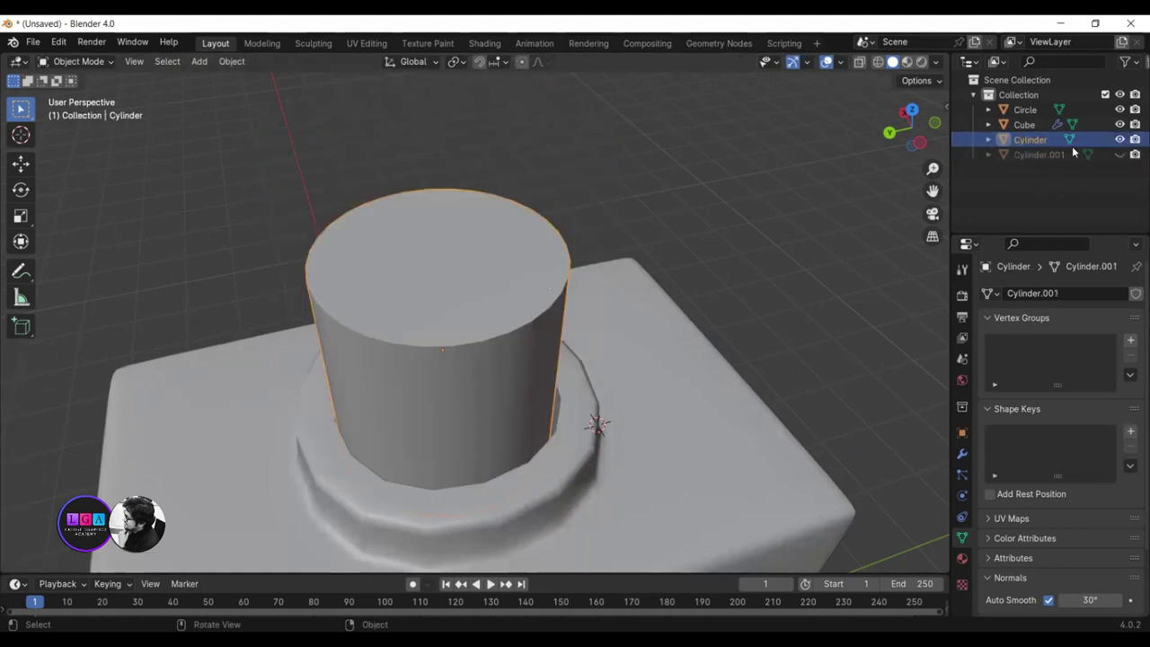
key("Tab")
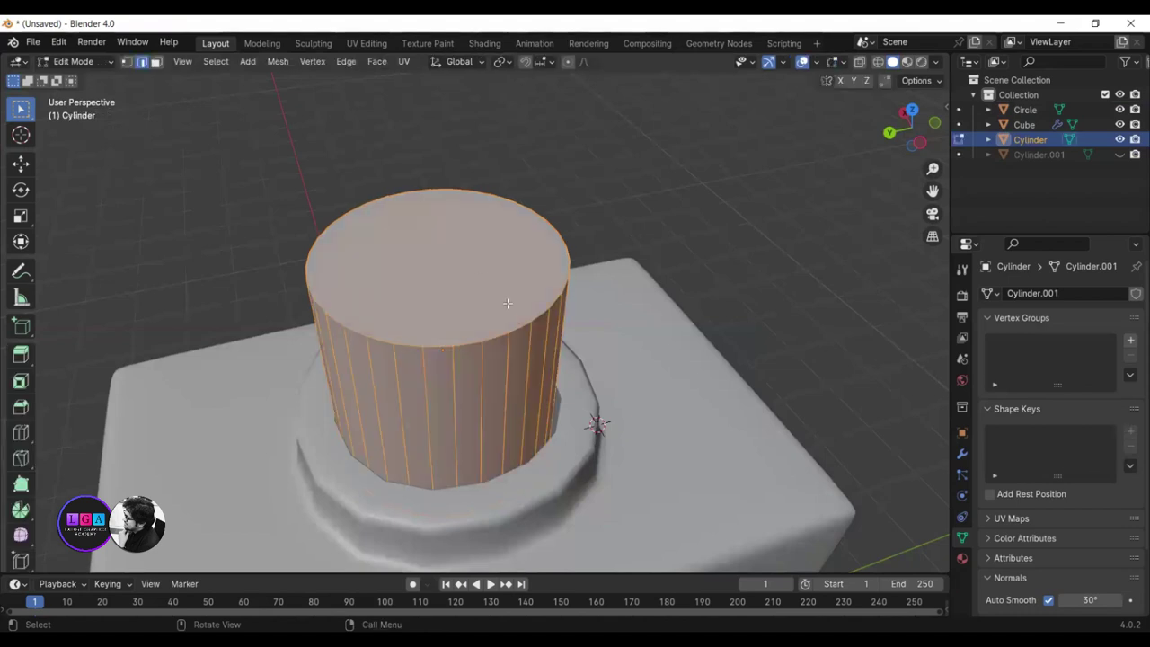
left_click(514, 326, "alt")
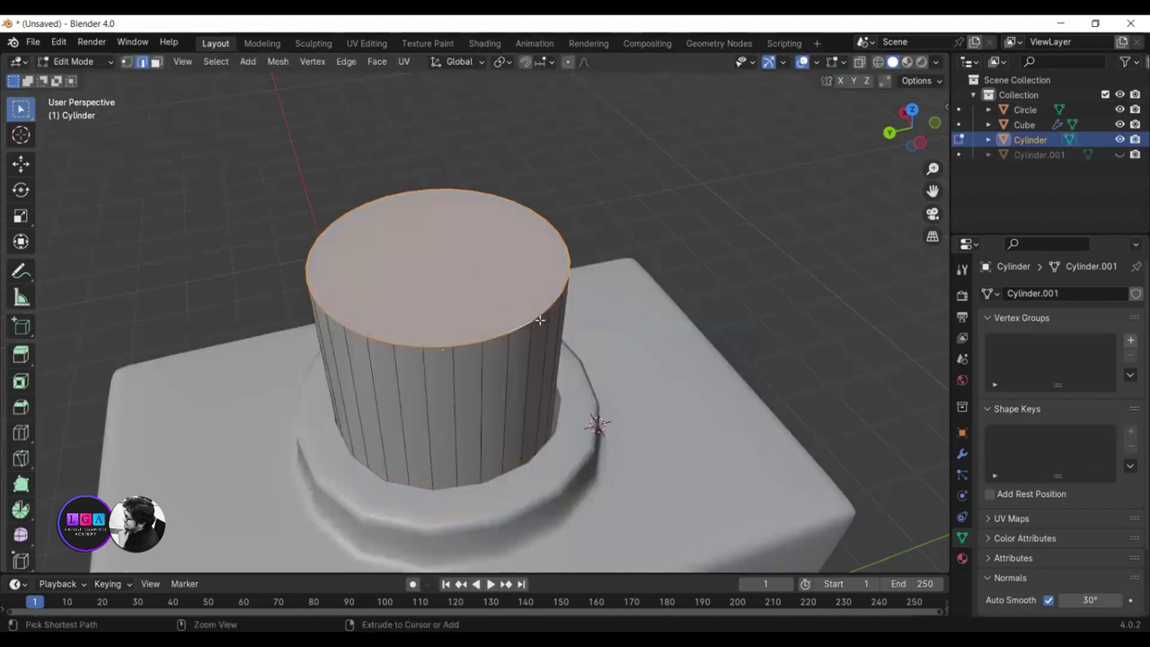
key("ctrl+b")
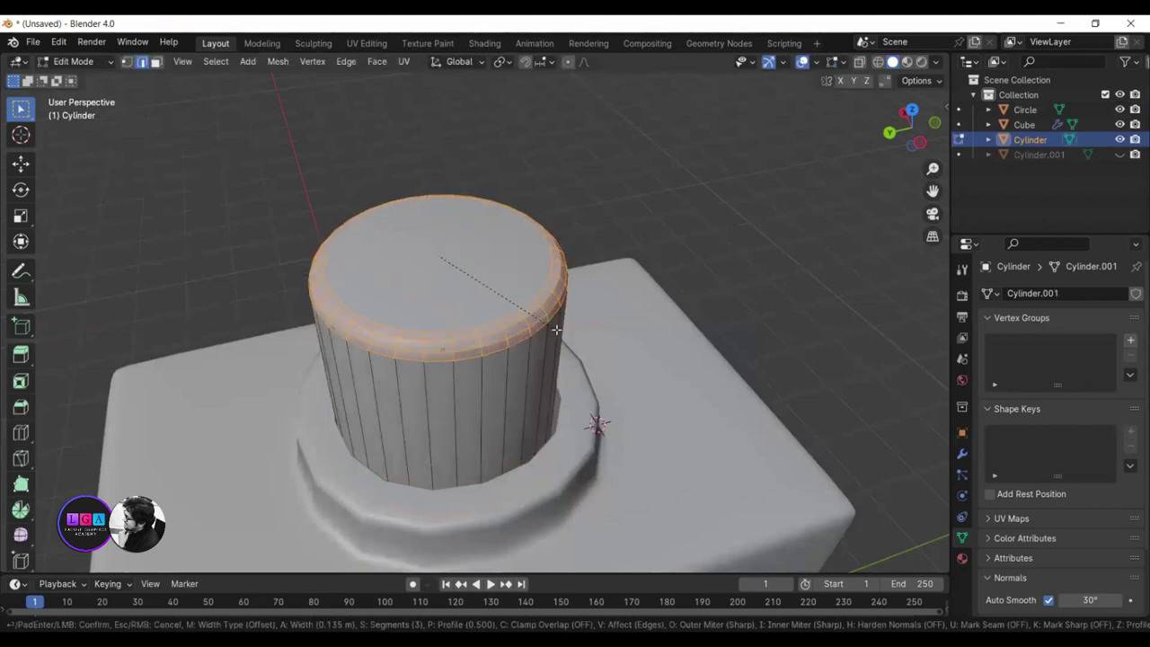
left_click(553, 327)
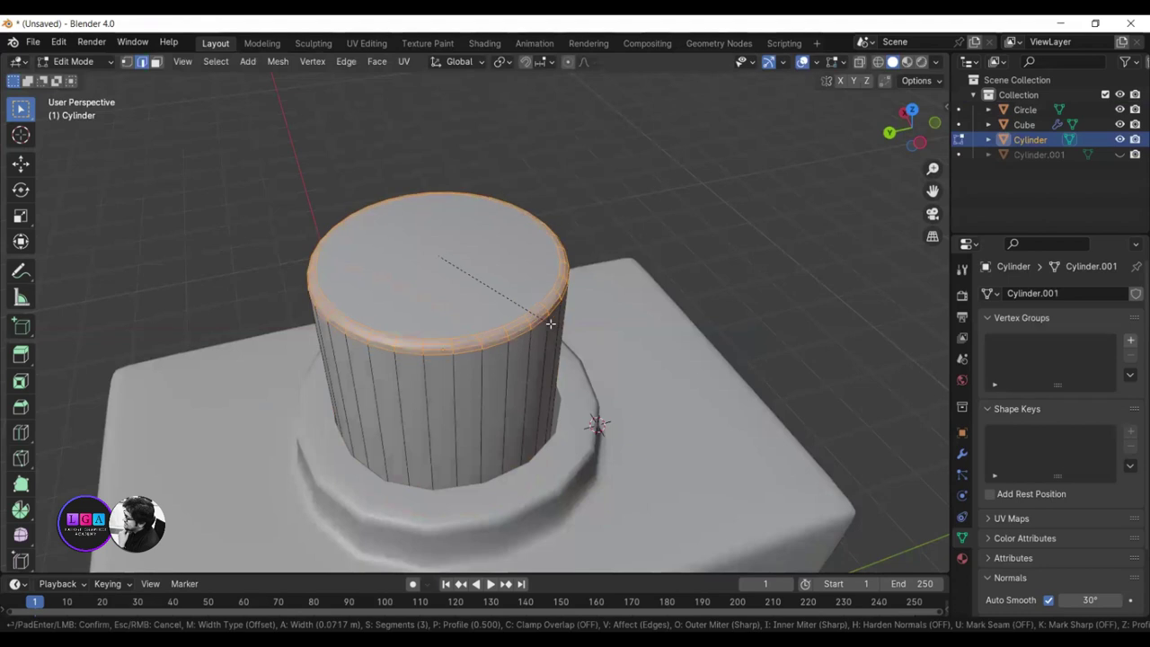
middle_click_drag(587, 346, 588, 287)
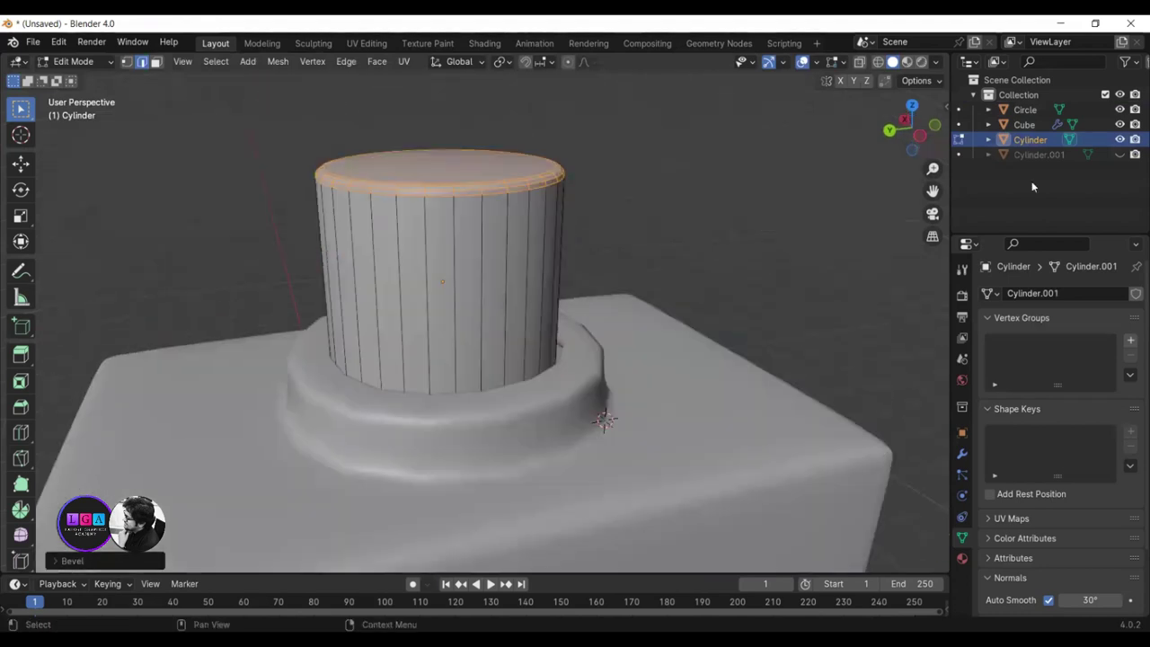
- Unhide Cylinder.001 and return to Object Mode
left_click(1119, 155)
key("Tab")
mouse_move(703, 203)
middle_mouse_down()
mouse_move(698, 267)
mouse_move(683, 213)
middle_mouse_up()
mouse_move(669, 256)
middle_mouse_down()
mouse_move(659, 272)
mouse_move(388, 243)
middle_mouse_up()
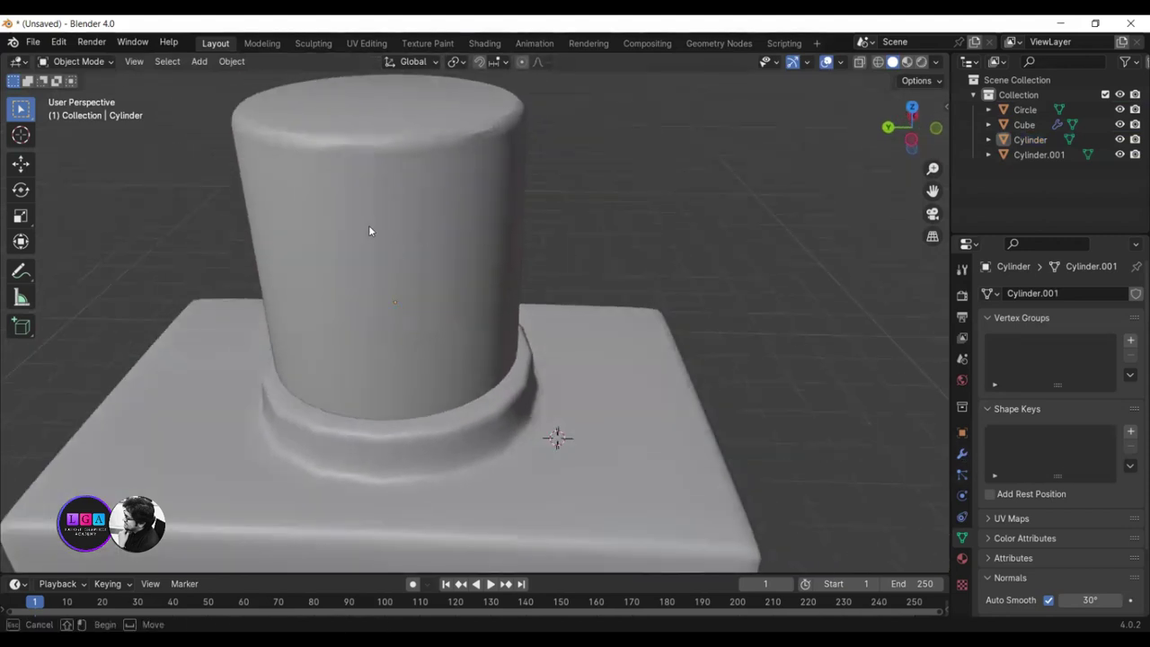
- Give the Cylinder a Subdivision Surface modifier at viewport level 2 and smooth shading
left_click(370, 231)
left_click(961, 455)
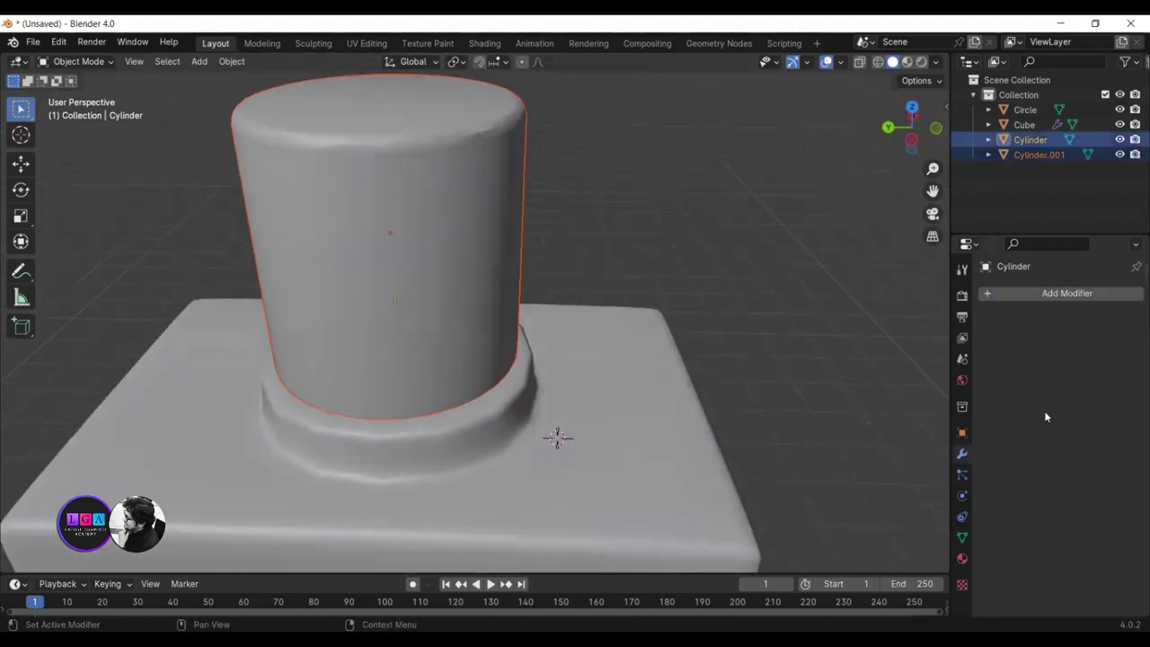
left_click(1083, 303)
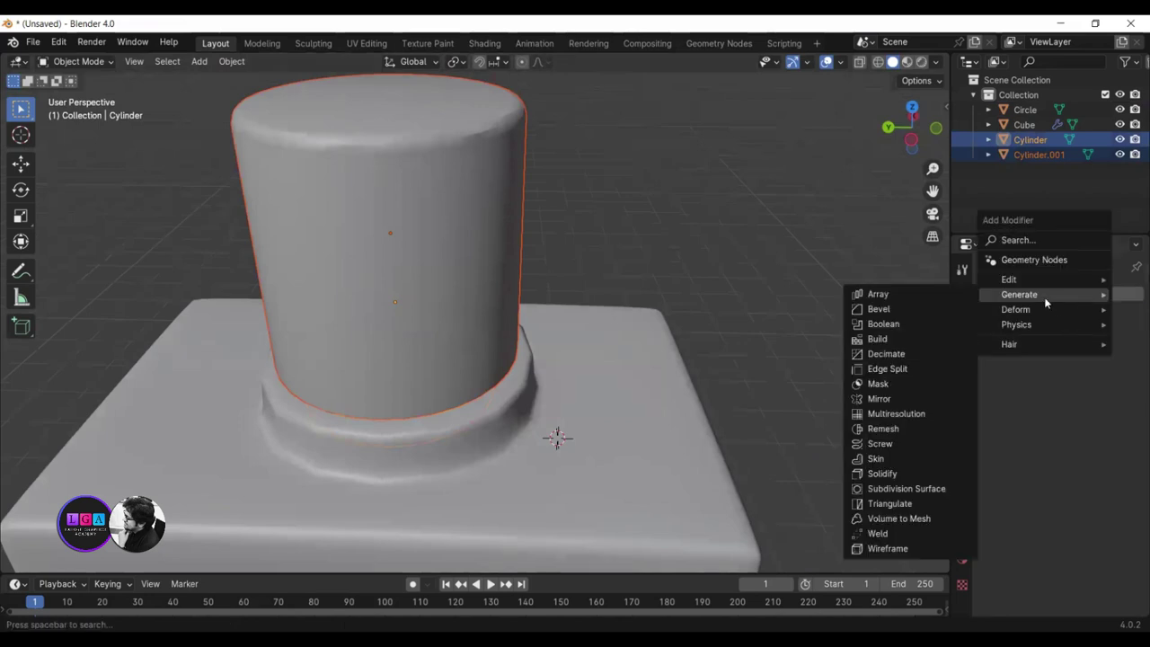
left_click(927, 492)
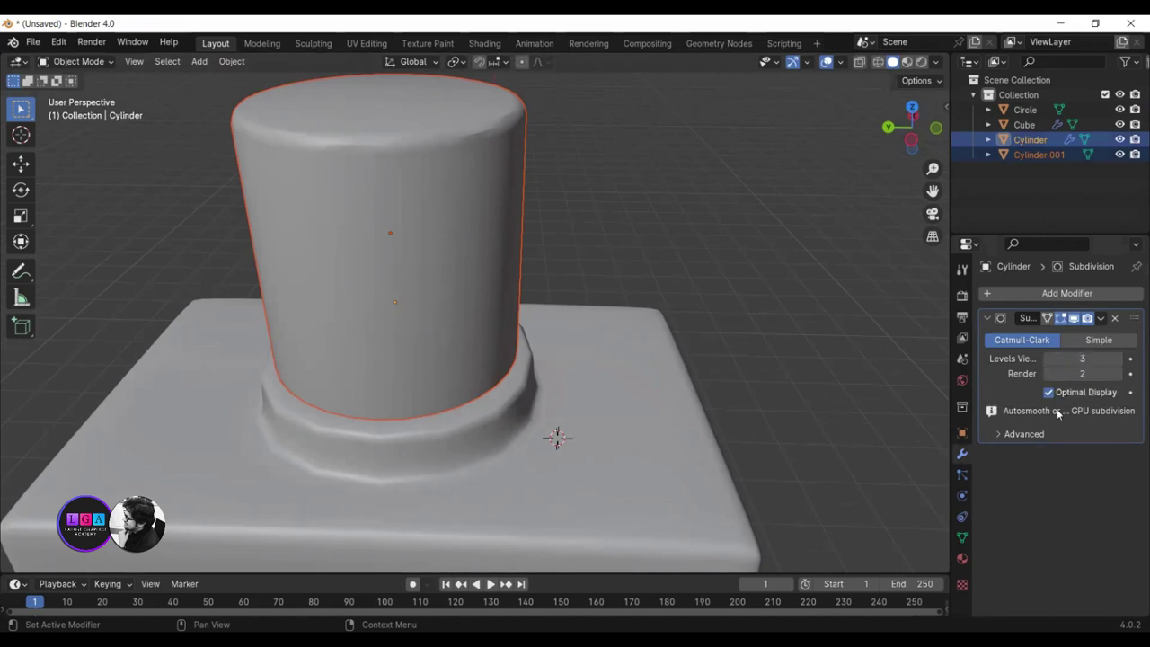
left_click(1048, 359)
left_click(1065, 206)
right_click(379, 194)
left_click(429, 201)
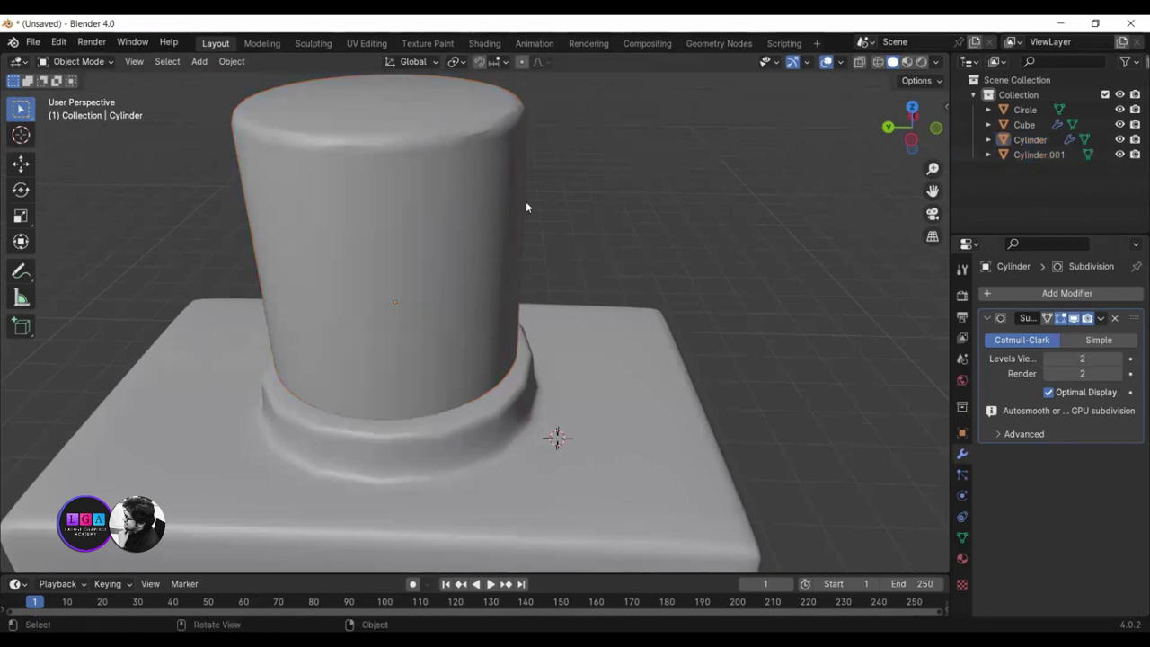
left_click(987, 318)
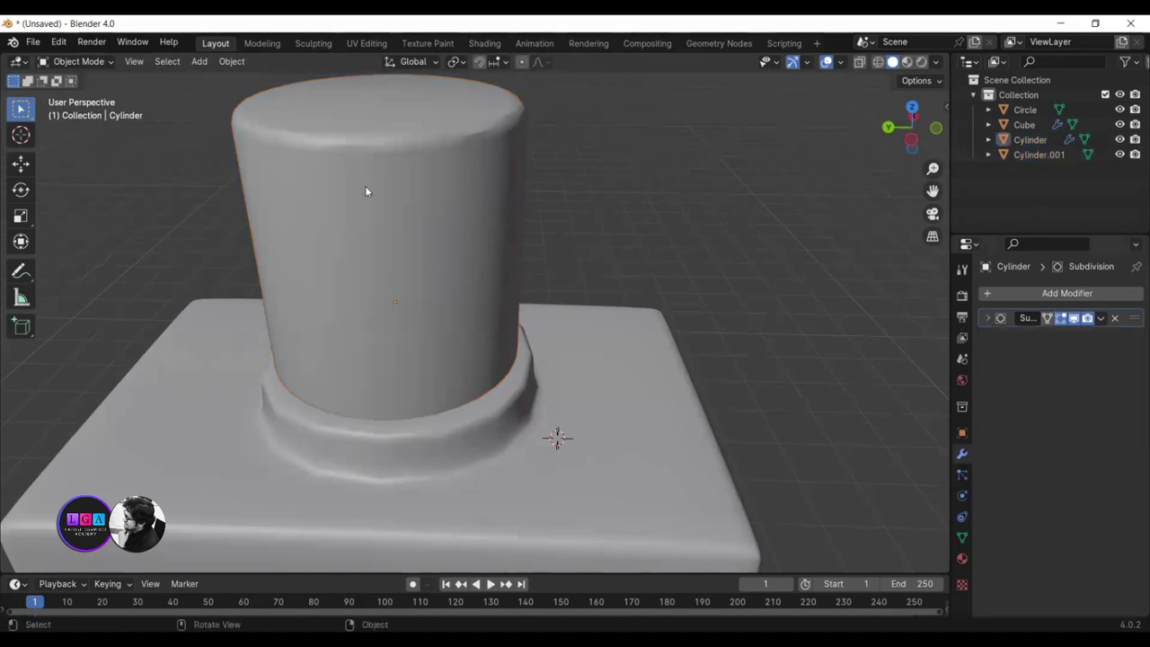
mouse_move(364, 190)
middle_mouse_down()
mouse_move(467, 189)
mouse_move(527, 306)
mouse_move(508, 249)
mouse_move(506, 302)
mouse_move(493, 299)
mouse_move(494, 218)
mouse_move(473, 239)
mouse_move(488, 205)
mouse_move(501, 239)
middle_mouse_up()
left_click(493, 279)
- From the front view, lower Cylinder.001 along Z onto the collar
key("KP_1")
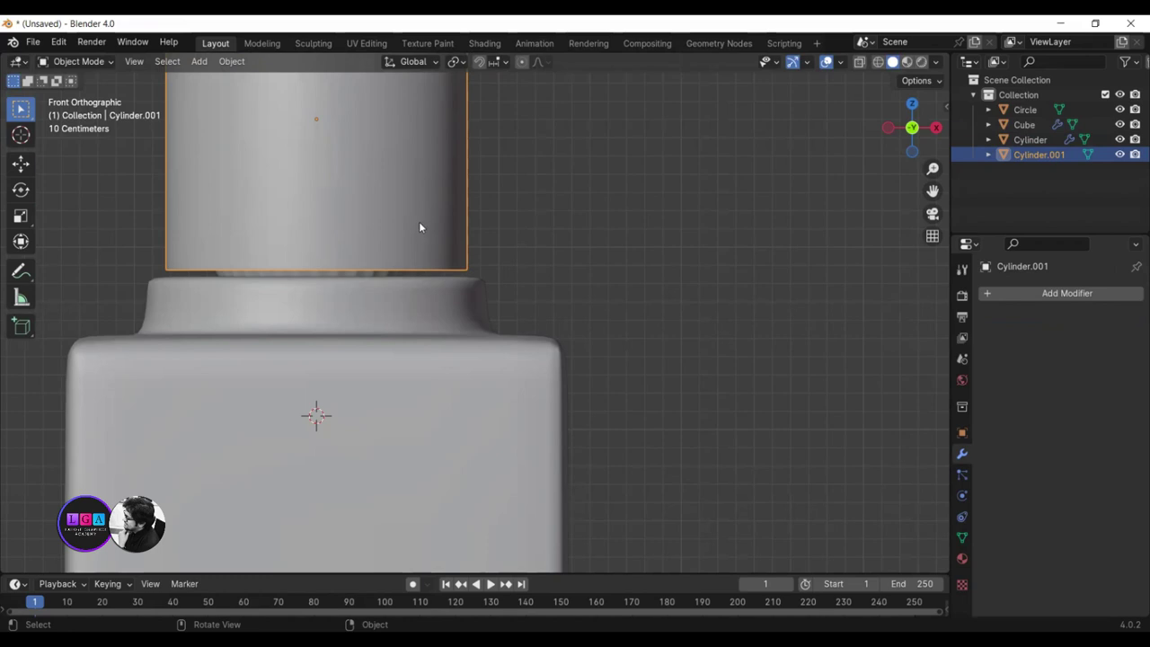
key("g")
key("z")
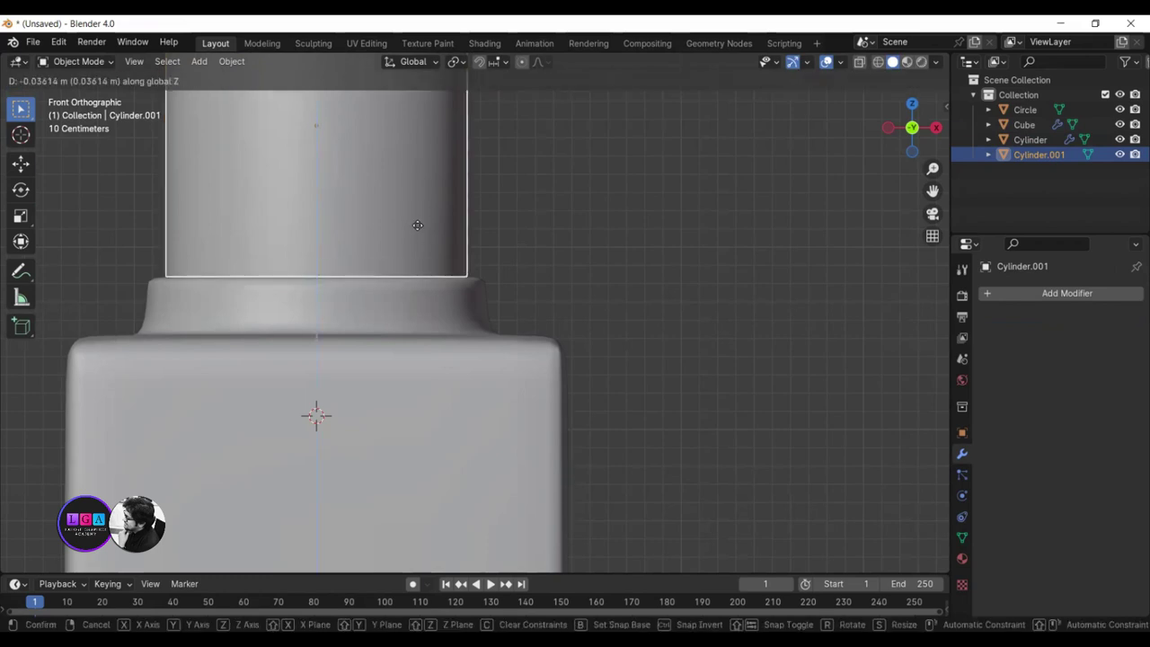
left_click(417, 225)
left_click(890, 223)
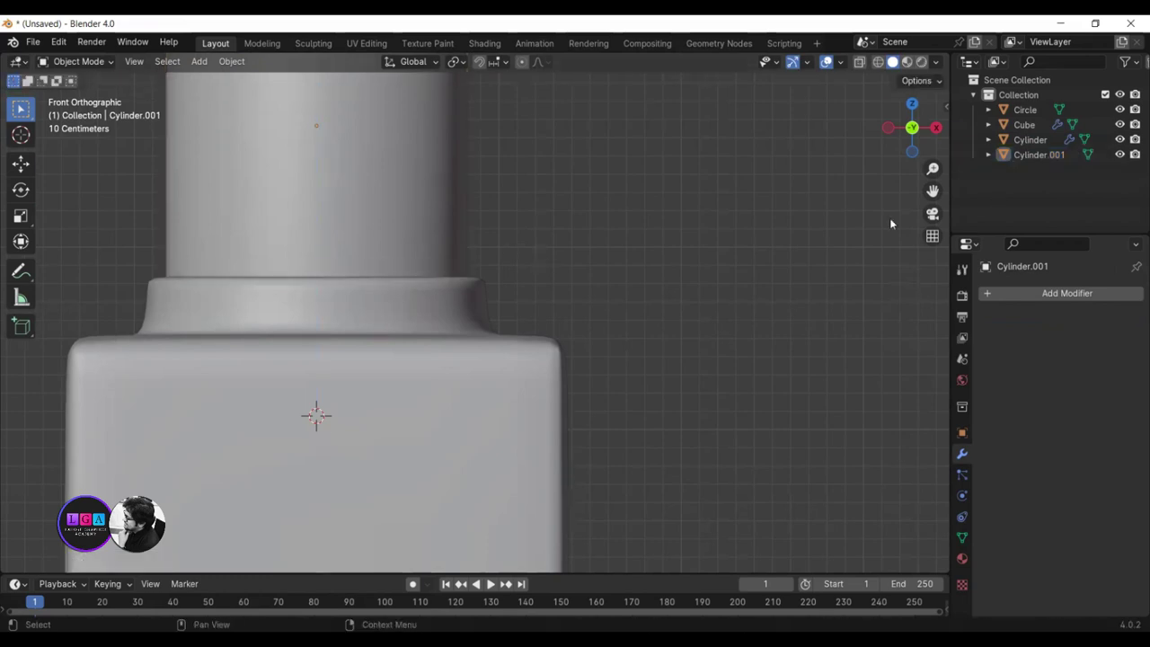
- Inspect the capped bottle from top and perspective views, then select the Cube body
key("KP_7")
scroll(443, 314, "down", 3)
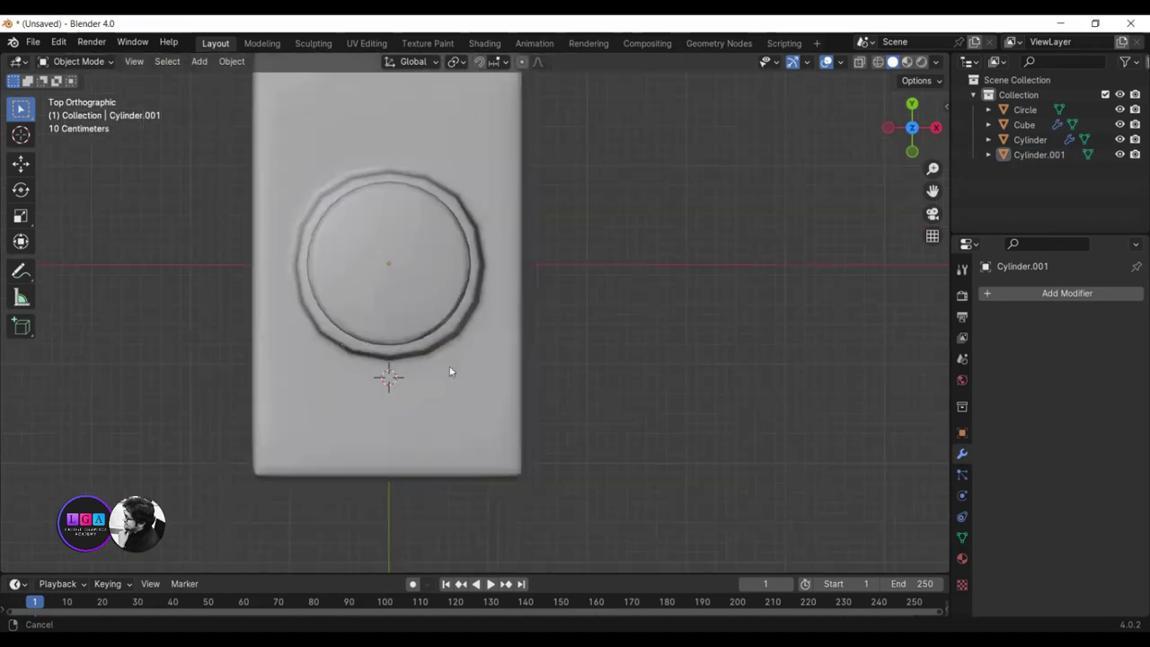
mouse_move(340, 342)
middle_mouse_down()
mouse_move(414, 317)
mouse_move(403, 212)
mouse_move(363, 353)
mouse_move(411, 395)
mouse_move(449, 404)
mouse_move(274, 351)
mouse_move(440, 416)
mouse_move(508, 418)
mouse_move(513, 436)
mouse_move(331, 235)
middle_mouse_up()
mouse_move(477, 387)
middle_mouse_down()
mouse_move(480, 336)
mouse_move(485, 390)
mouse_move(546, 344)
mouse_move(510, 304)
mouse_move(515, 317)
middle_mouse_up()
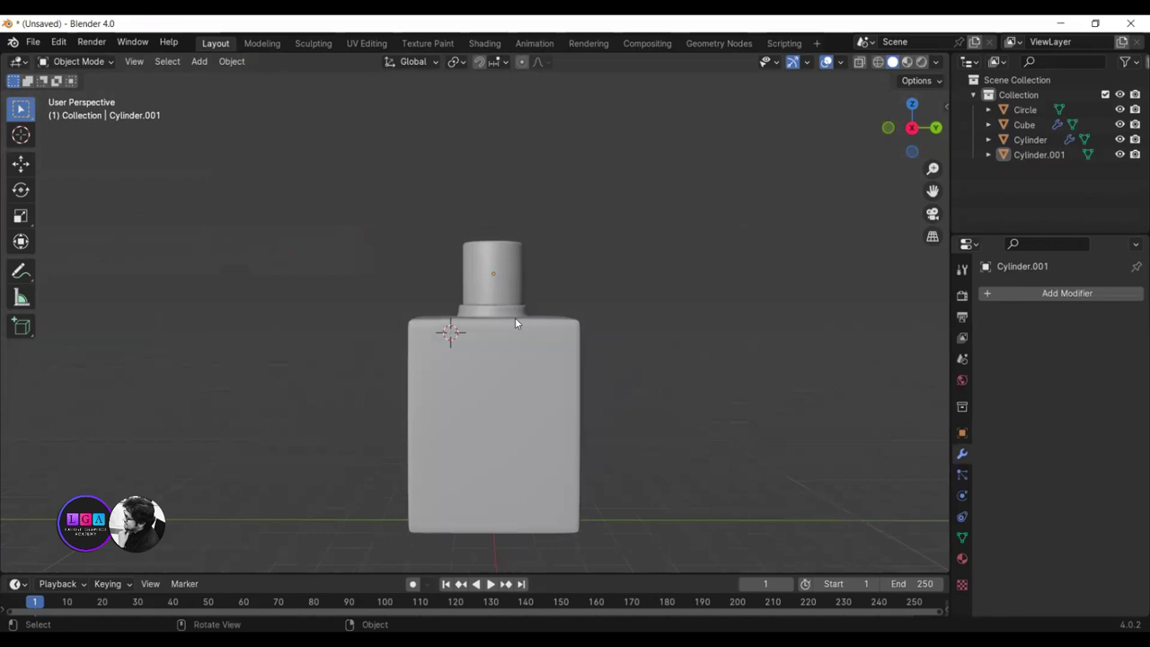
key("Tab")
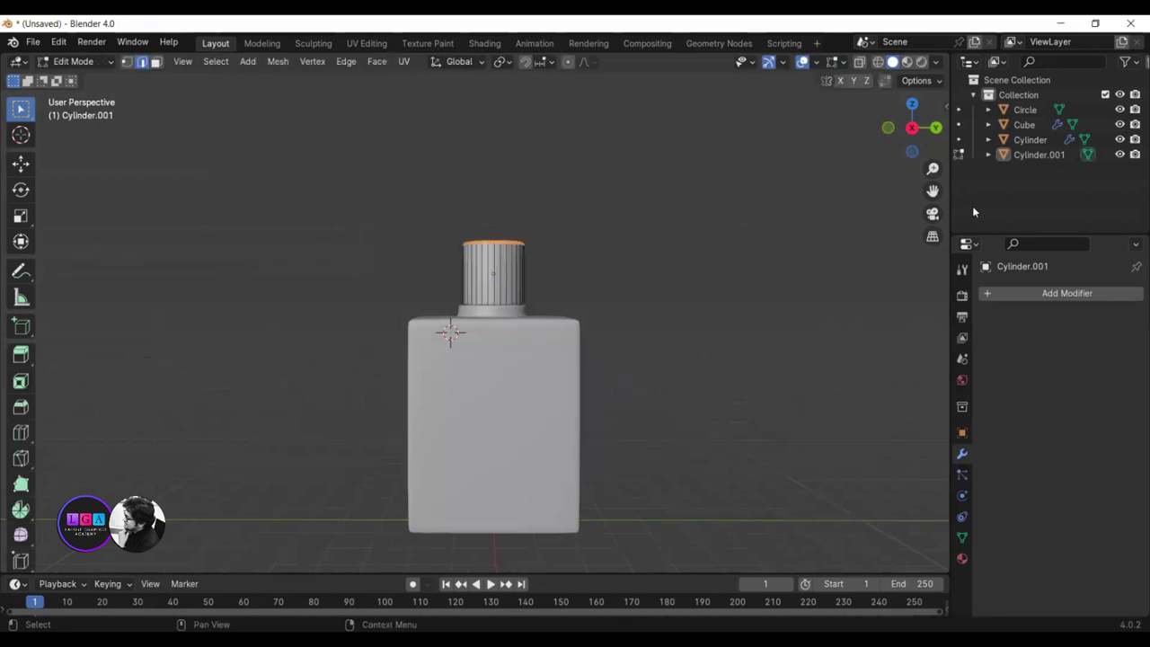
left_click(96, 65)
left_click(101, 77)
key("Tab")
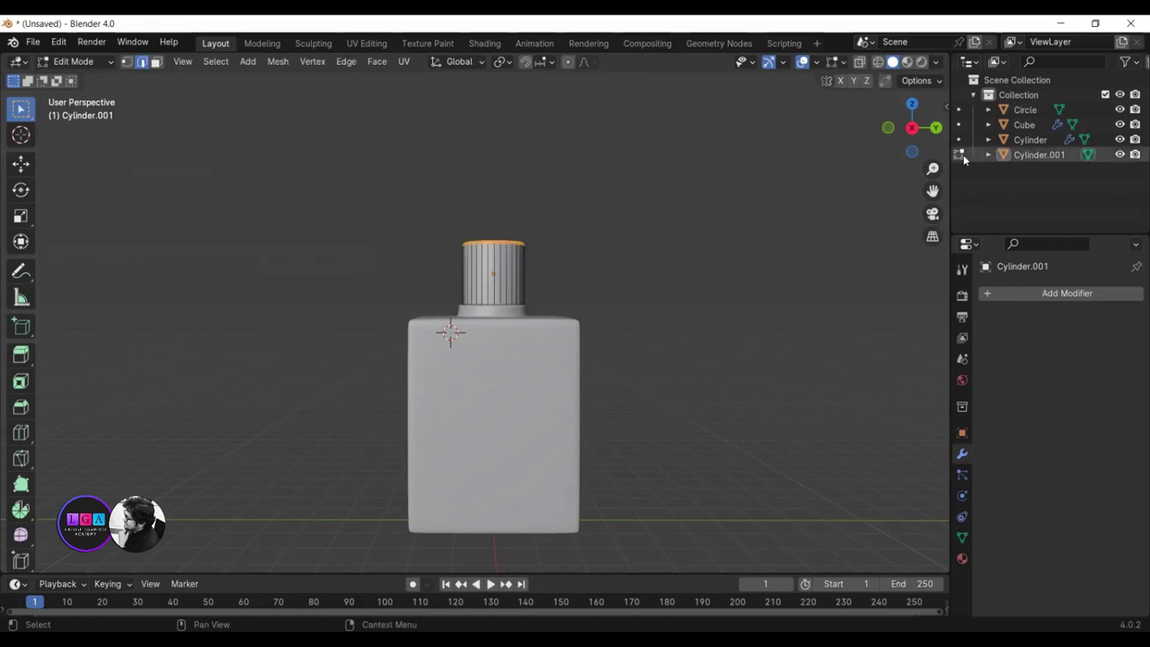
left_click(1003, 153)
left_click(1025, 125)
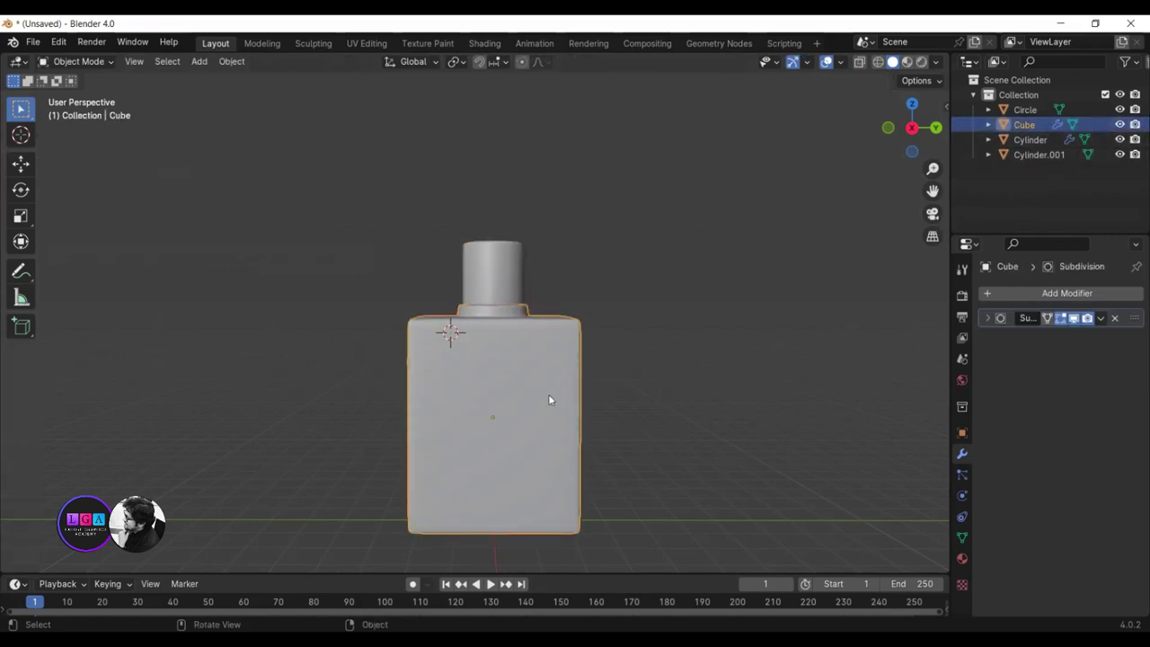
- In wireframe Edit Mode, select the body's bottom loop and lower it along Z
left_click(879, 64)
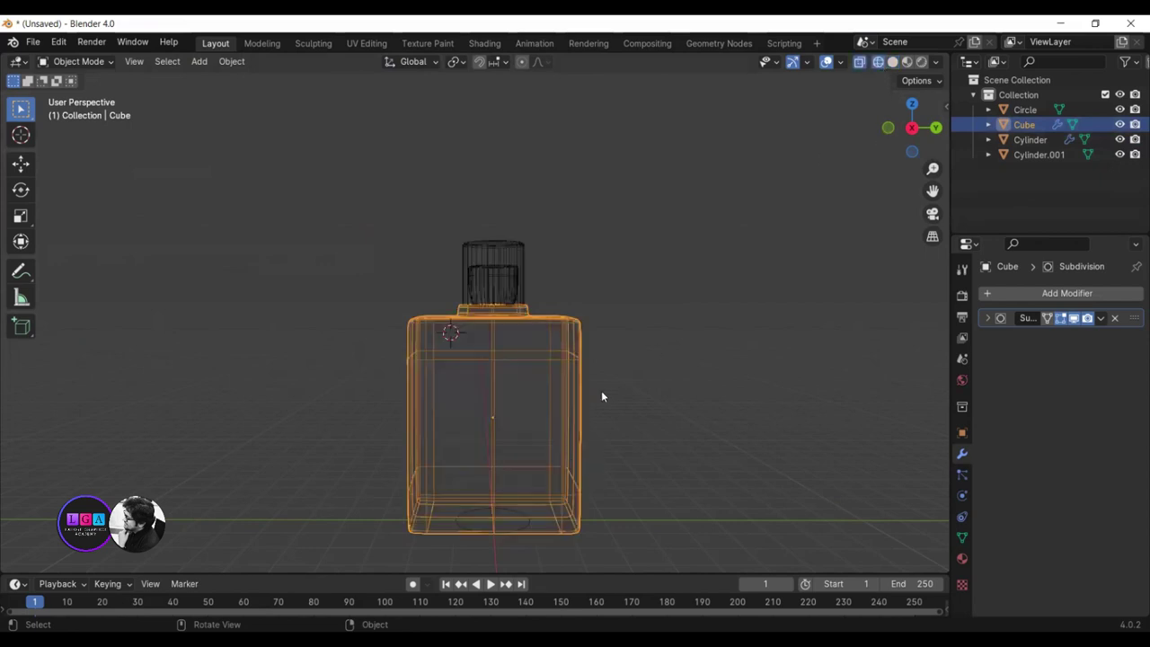
mouse_move(601, 390)
middle_mouse_down()
mouse_move(562, 429)
mouse_move(348, 390)
middle_mouse_up()
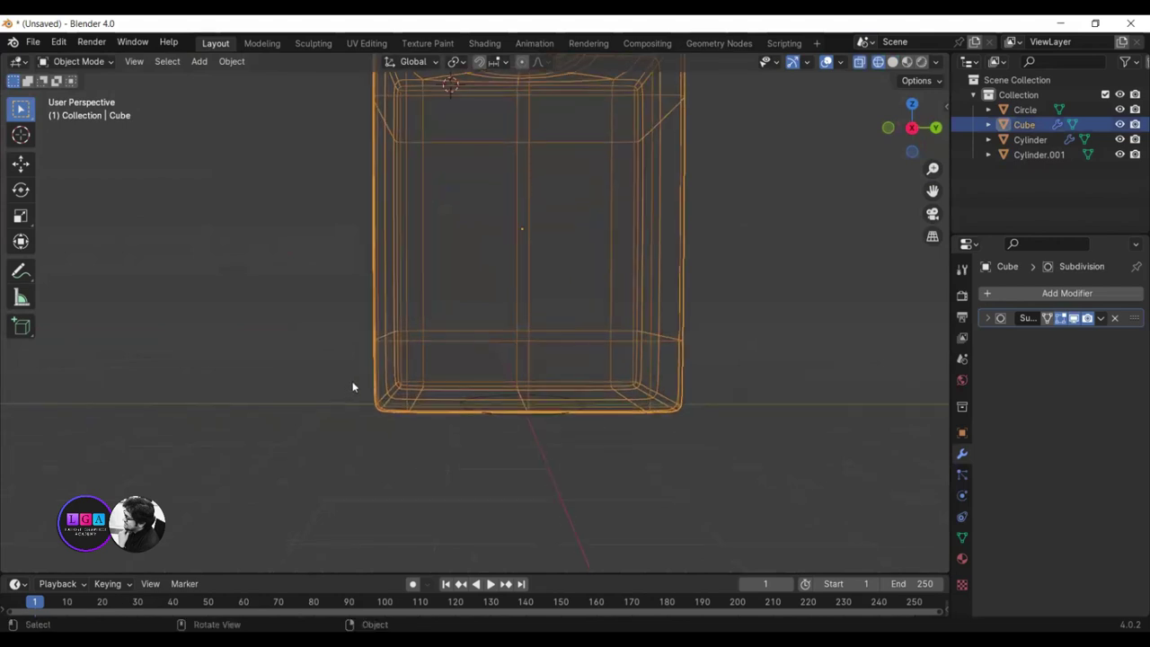
key("Tab")
left_click_drag(350, 374, 749, 456)
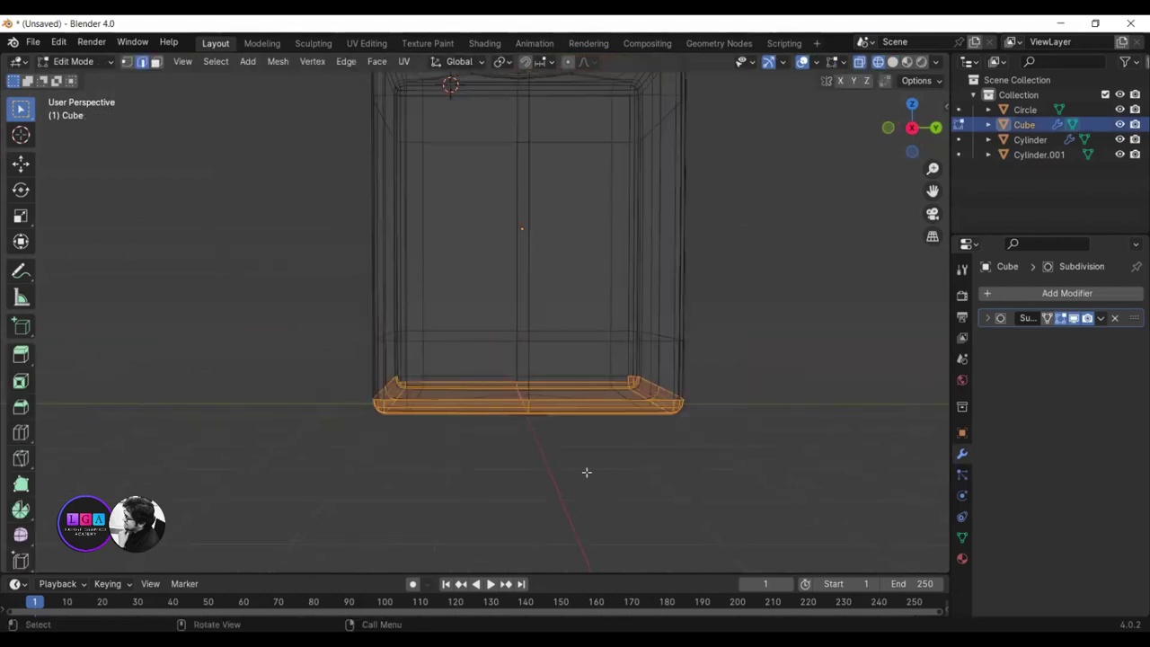
key("g")
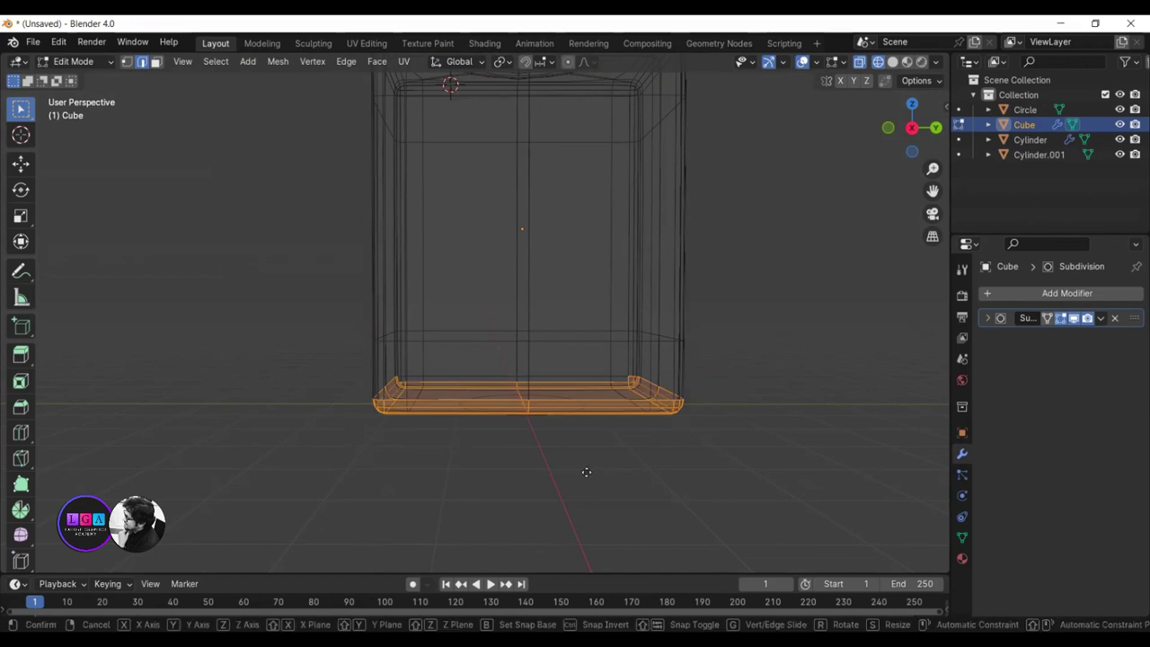
key("z")
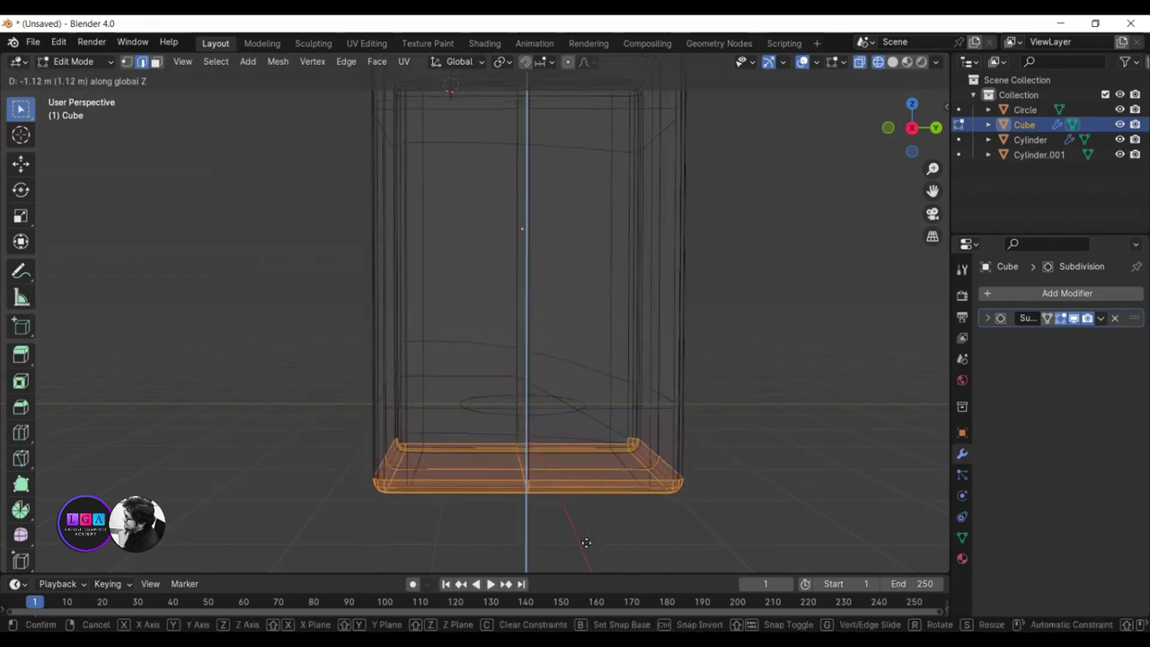
left_click(588, 517)
- Check the lengthened body in solid shading from below and the side, selecting neck and cap too
scroll(608, 520, "down", 1)
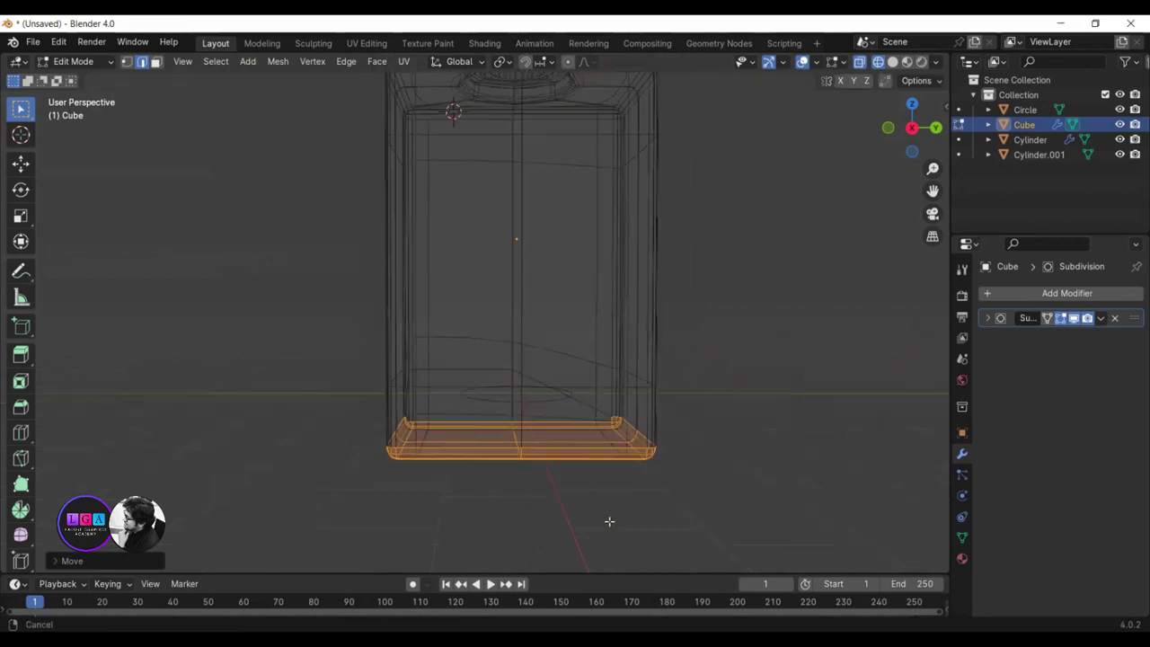
scroll(613, 532, "down", 2)
middle_click_drag(612, 531, 678, 388)
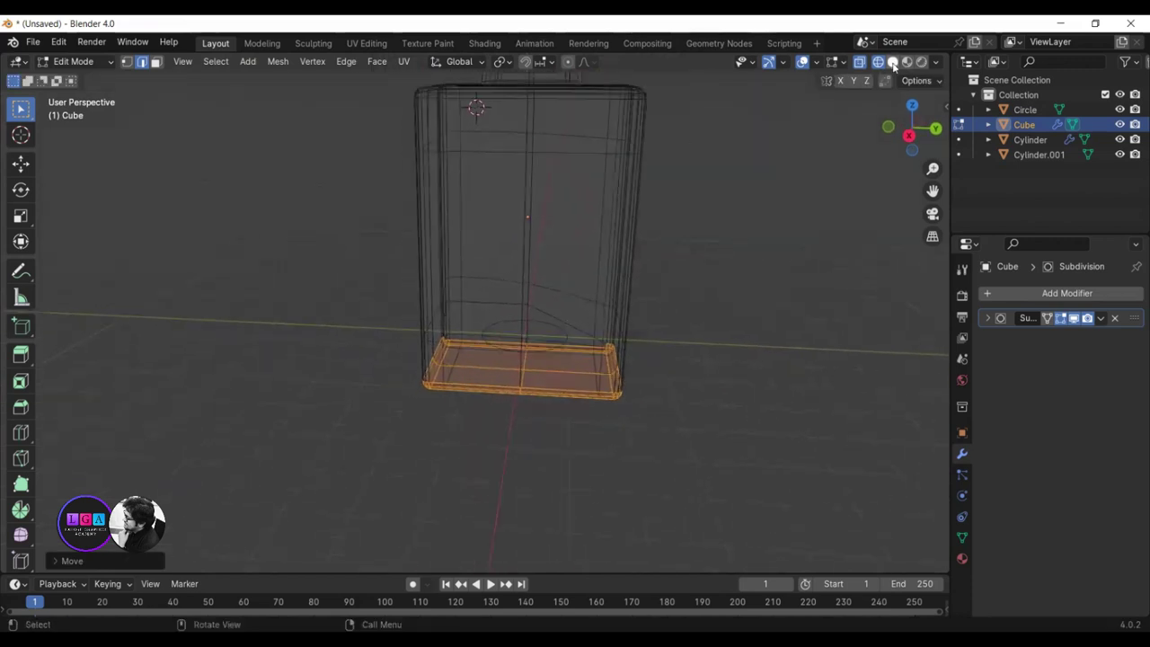
key("shift+z")
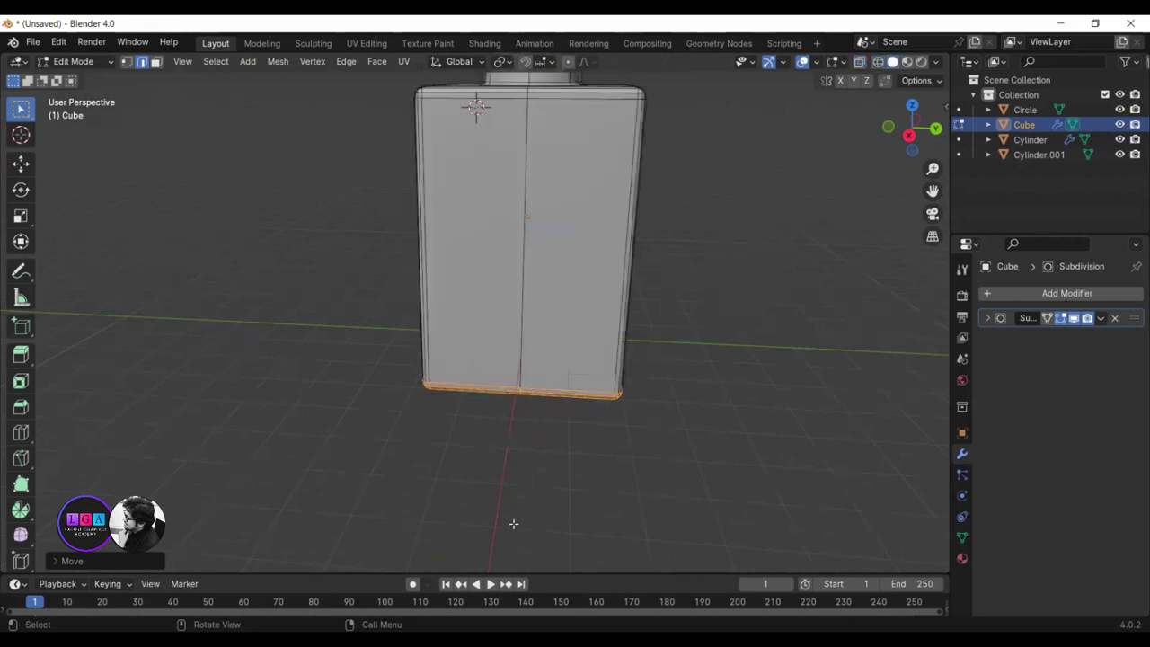
scroll(513, 512, "down", 1)
mouse_move(580, 431)
middle_mouse_down()
mouse_move(584, 403)
mouse_move(582, 441)
mouse_move(551, 464)
middle_mouse_up()
left_click(1037, 153, "shift")
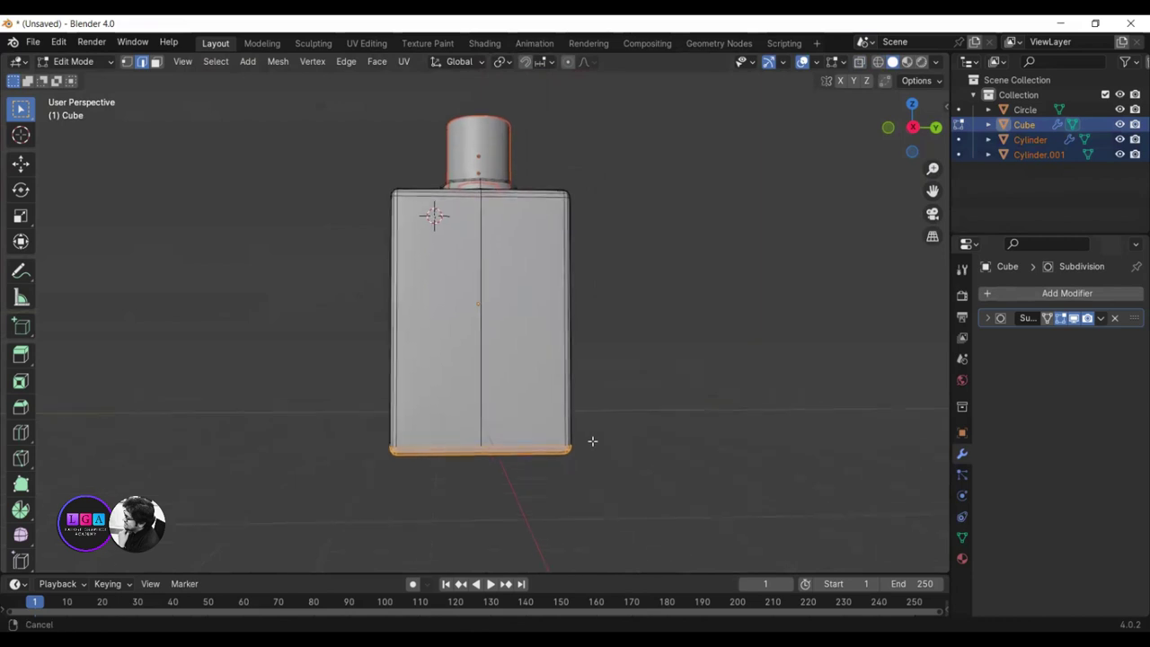
key("ctrl+KP_7")
mouse_move(526, 453)
middle_mouse_down()
mouse_move(523, 568)
mouse_move(519, 91)
middle_mouse_up()
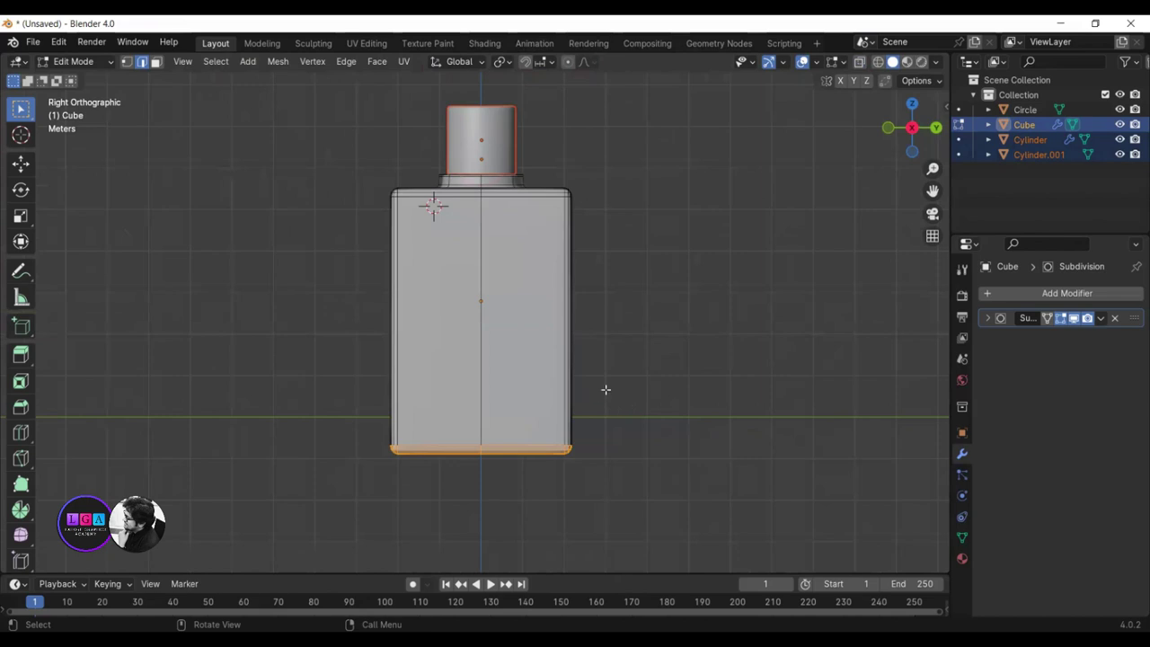
key("g")
key("z")
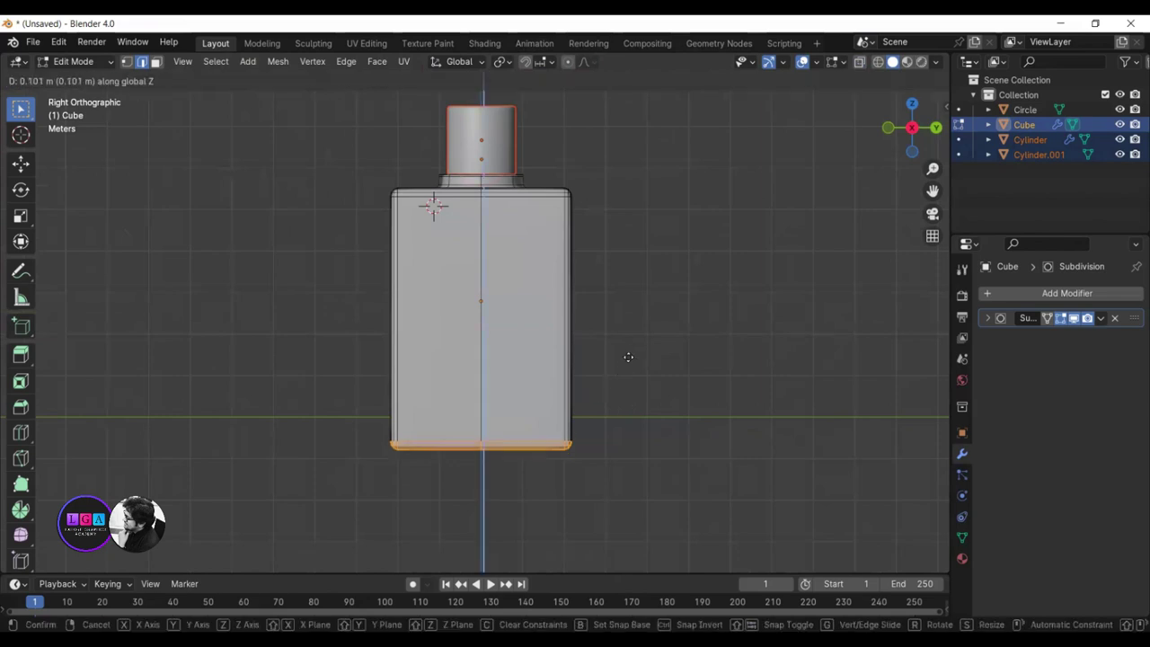
key("Escape")
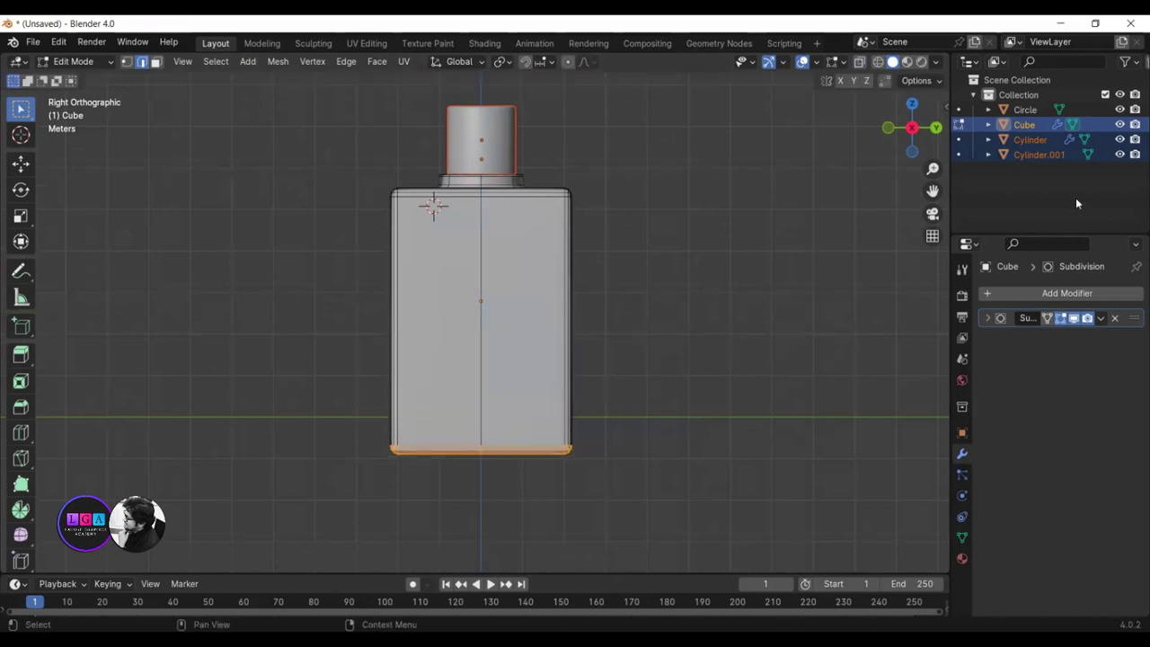
- In Object Mode, raise the body, neck and cap together along Z onto the grid
left_click(81, 61)
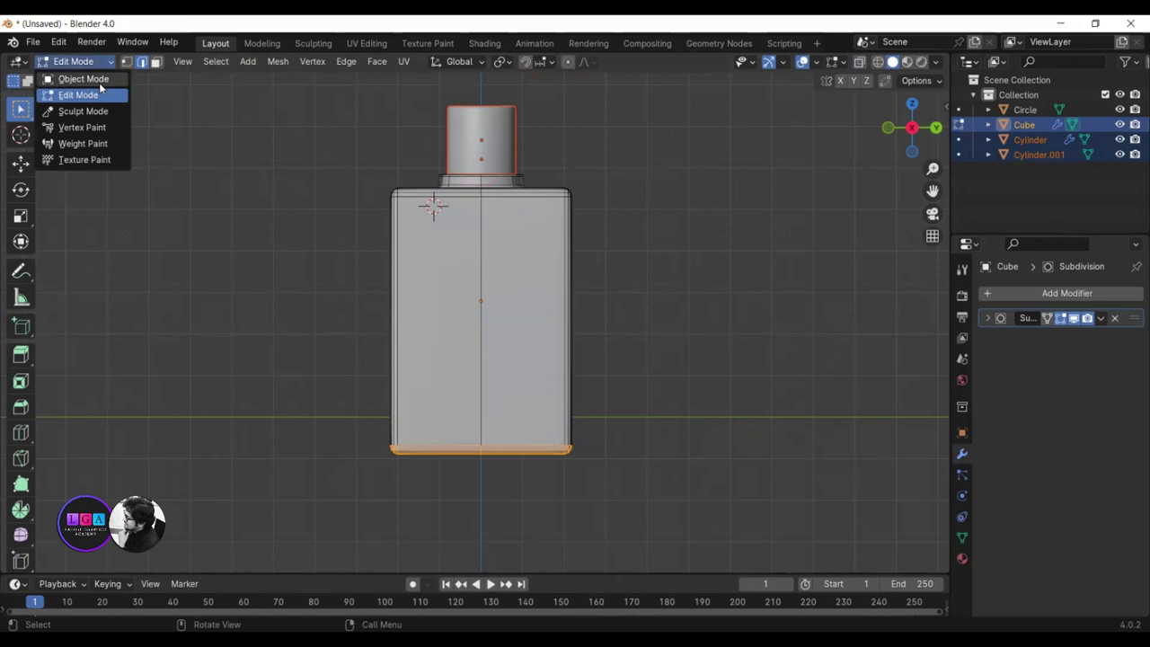
left_click(99, 79)
key("g")
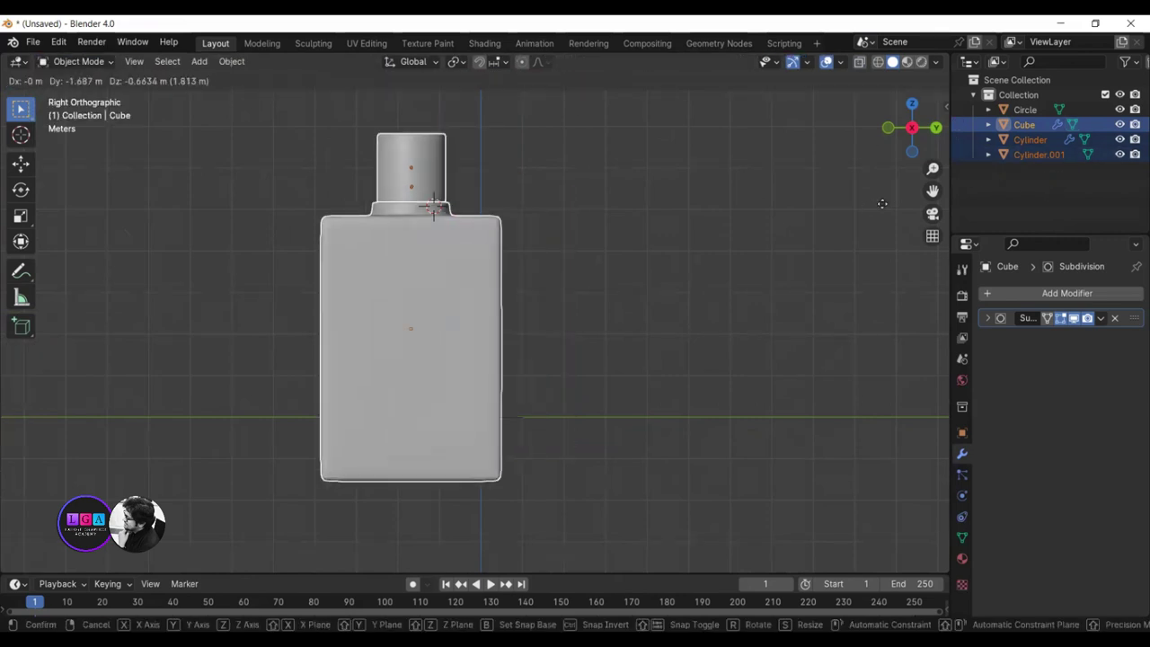
key("z")
left_click(914, 144)
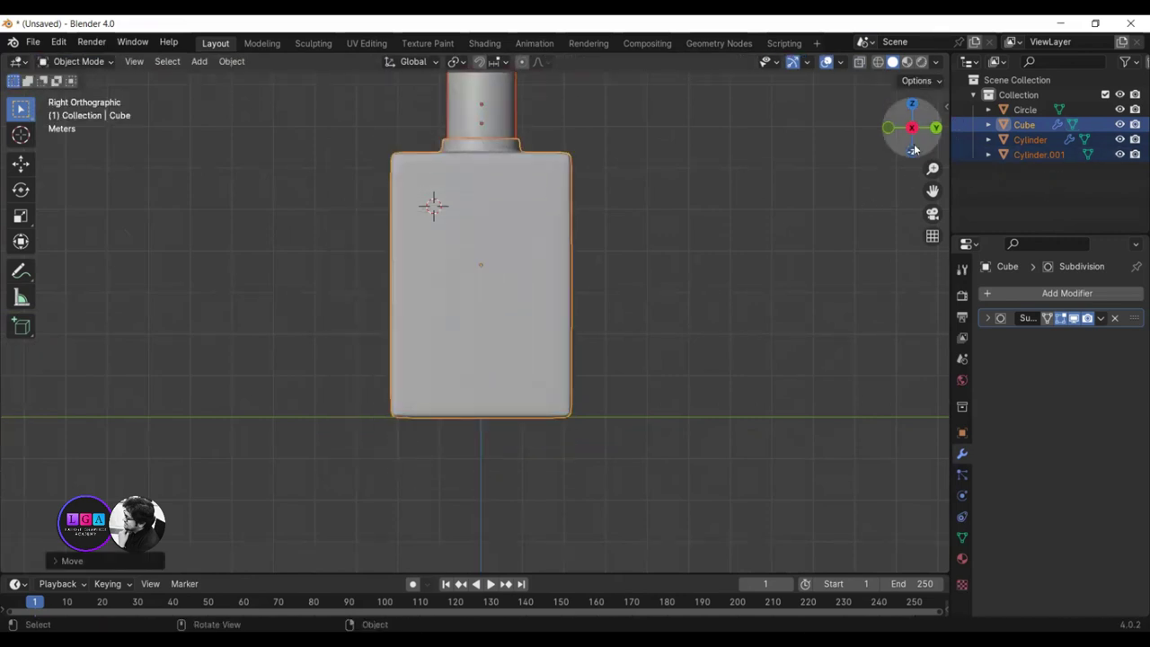
- Deselect everything and orbit around to inspect the grounded bottle
scroll(572, 239, "down", 3)
mouse_move(572, 239)
middle_mouse_down()
mouse_move(587, 285)
mouse_move(601, 281)
middle_mouse_up()
left_click(1035, 204)
key("Tab")
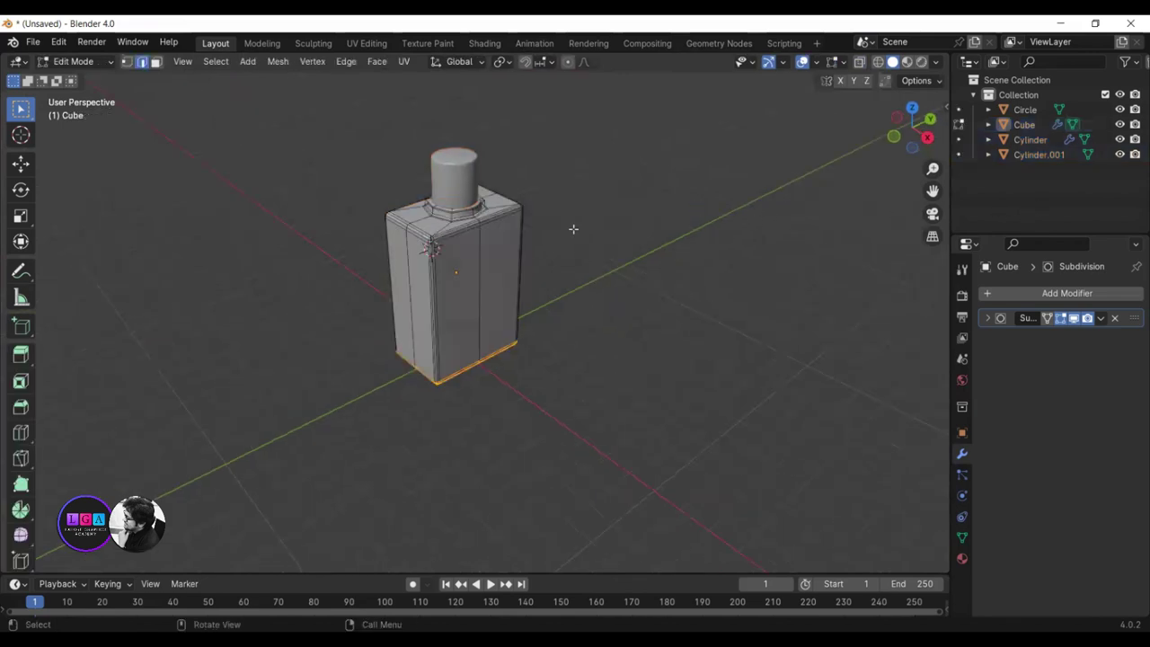
key("Tab")
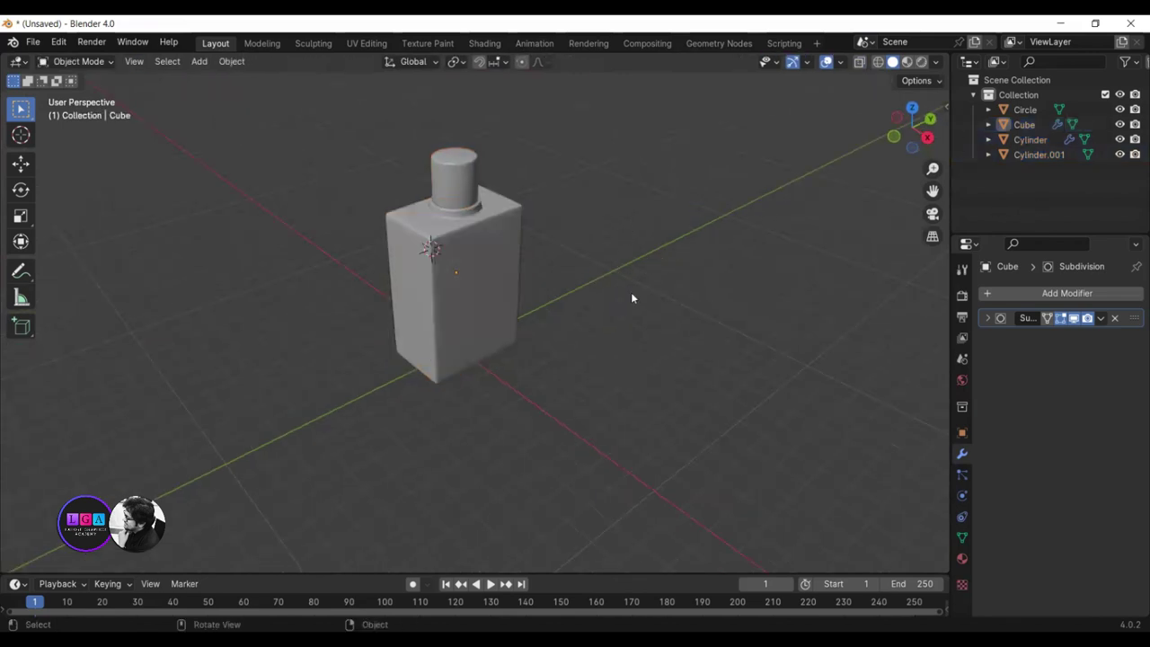
mouse_move(632, 298)
middle_mouse_down()
mouse_move(608, 298)
mouse_move(578, 254)
mouse_move(688, 230)
mouse_move(591, 230)
mouse_move(628, 216)
middle_mouse_up()
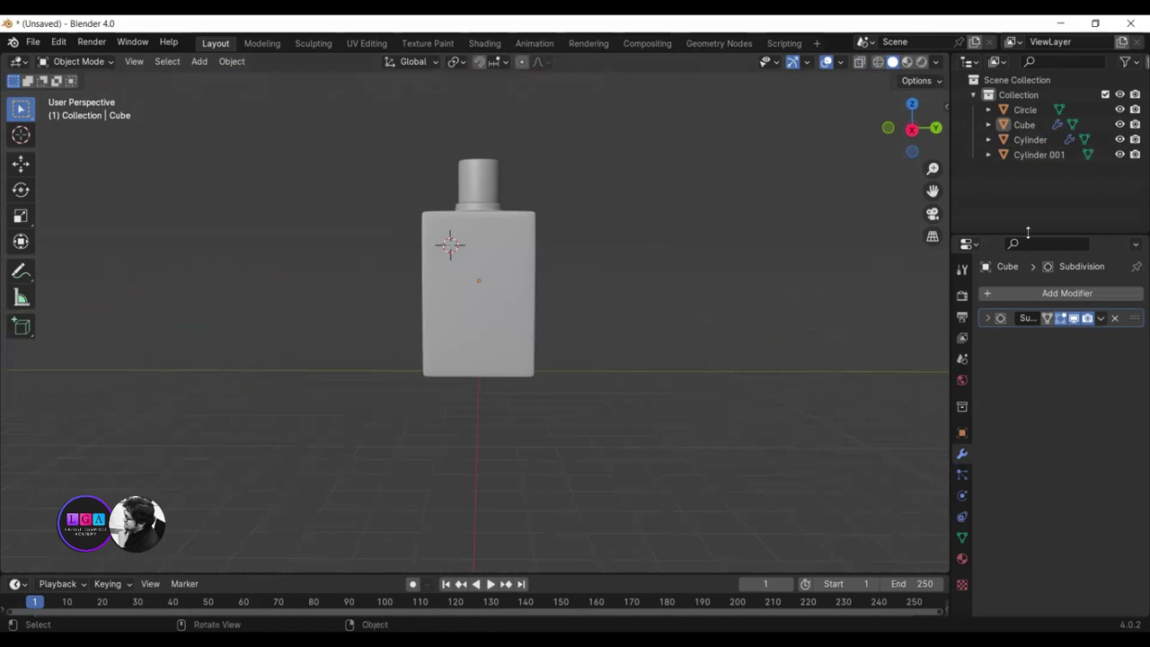
- Rename the Cube object to 'pERFUME bODY' in the Outliner
left_click(515, 244)
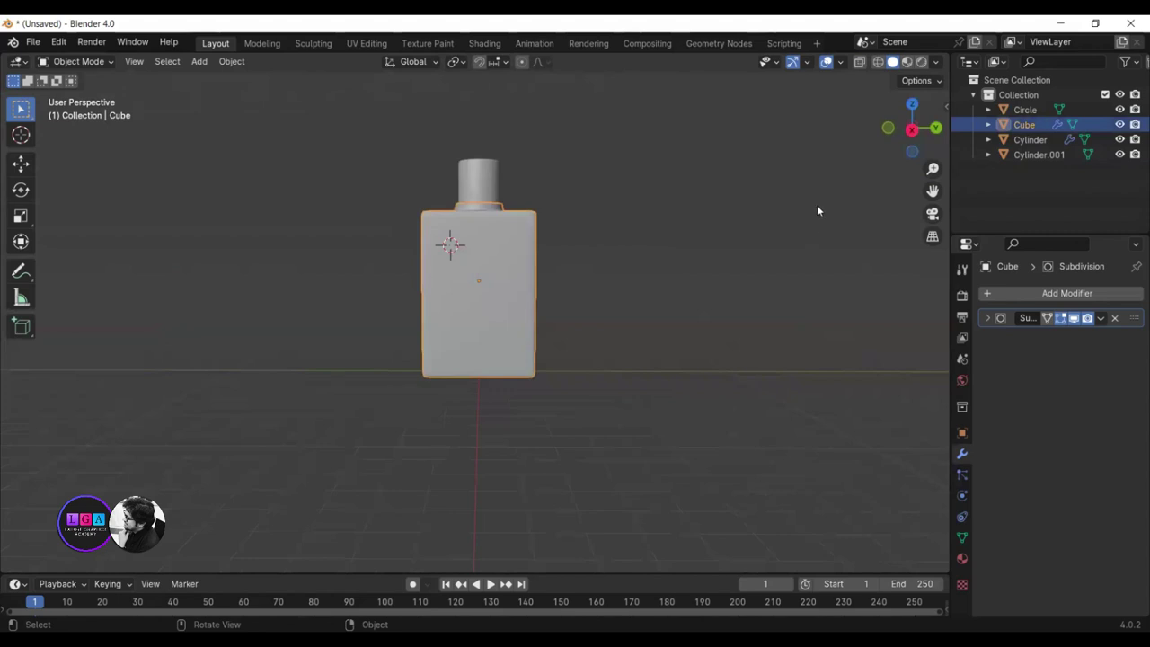
left_click(1009, 176)
left_click(1025, 131)
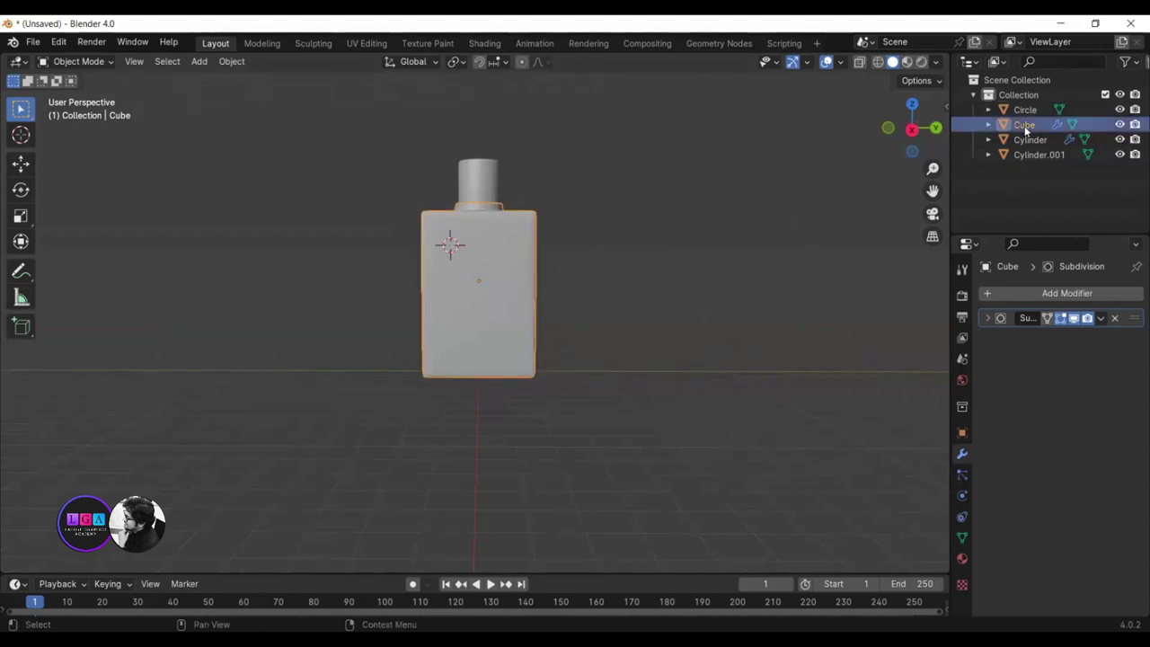
right_click(1025, 130)
left_click(1023, 129)
double_click(1024, 125)
type("pE")
type("RFUME bODY")
key("Return")
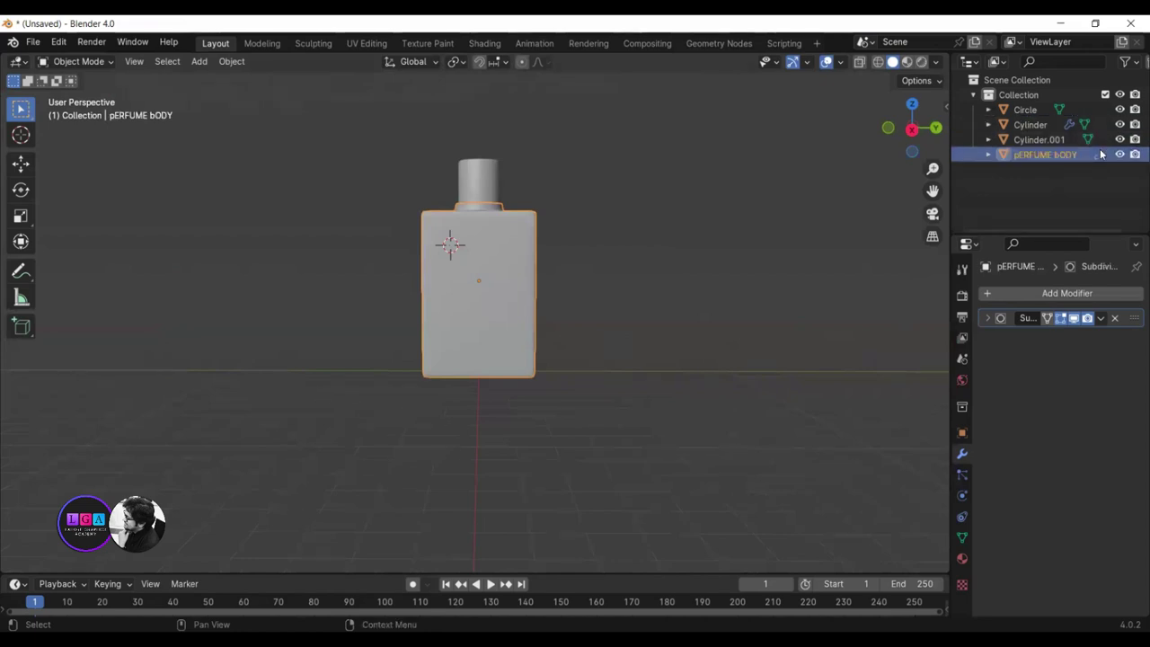
- Rename Cylinder.001 to 'Cap' and the neck Cylinder to 'Nosel'
double_click(1029, 142)
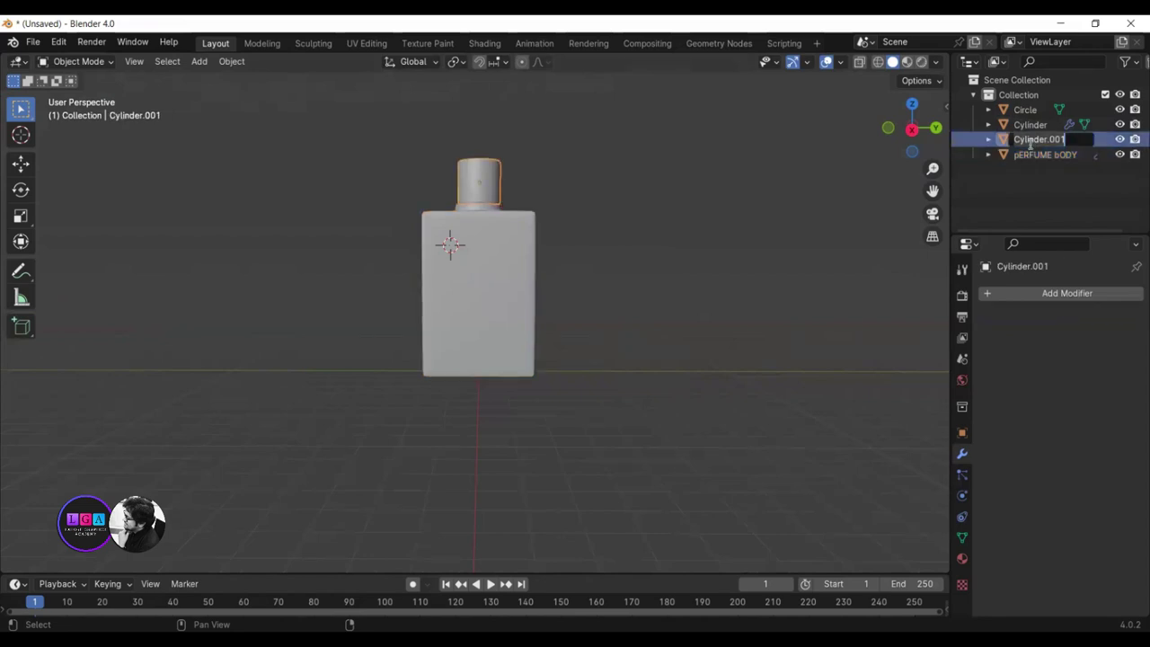
type("Cap")
key("Return")
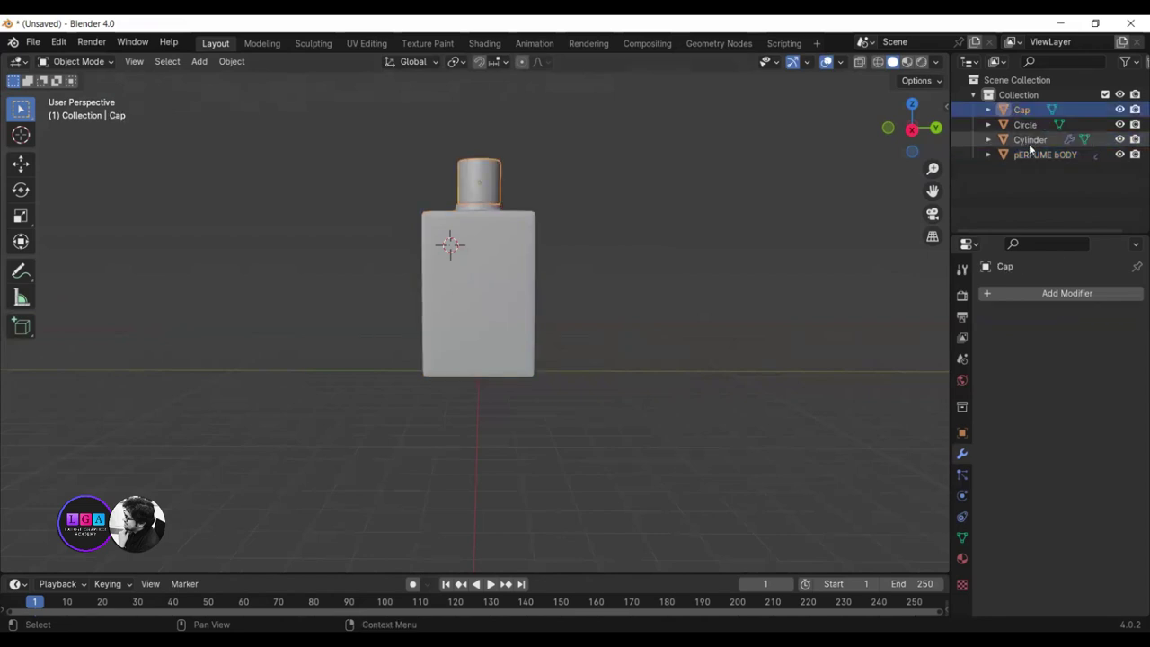
double_click(1032, 142)
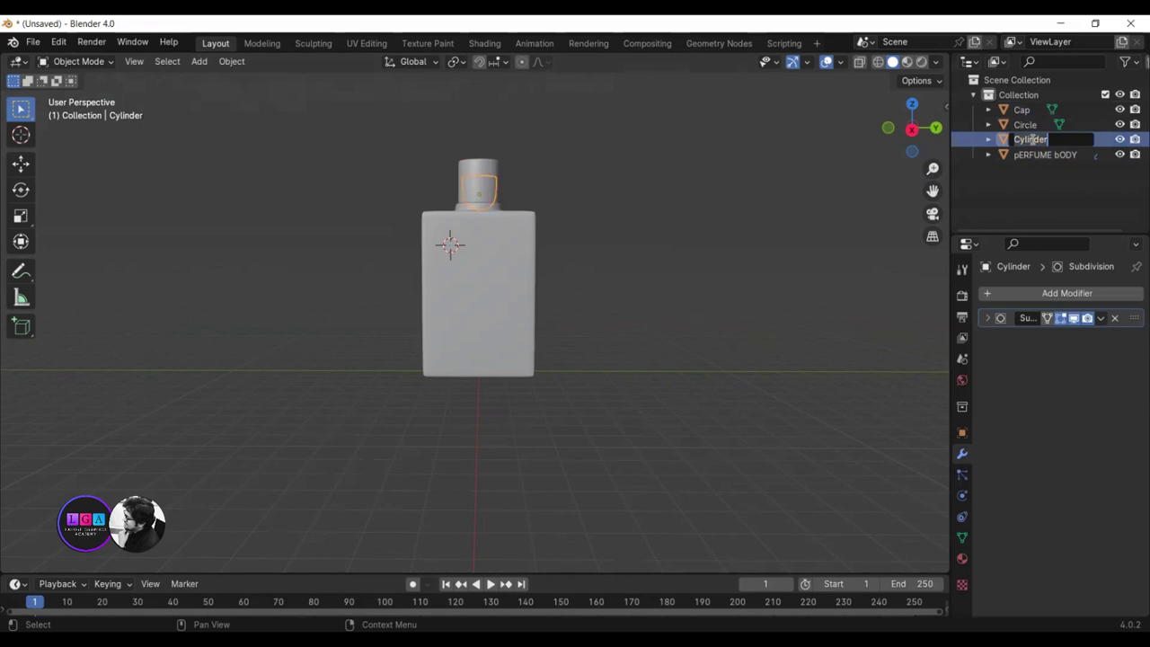
type("Nod")
key("BackSpace")
type("l")
key("Return")
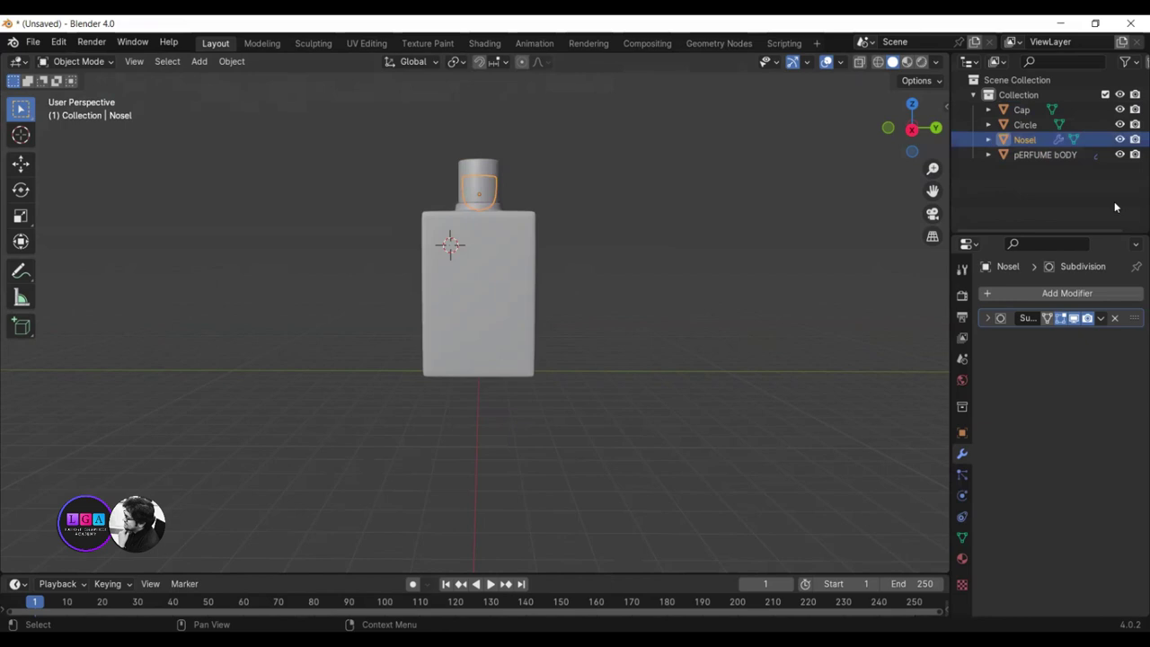
mouse_move(464, 203)
middle_mouse_down()
mouse_move(489, 237)
mouse_move(458, 285)
middle_mouse_up()
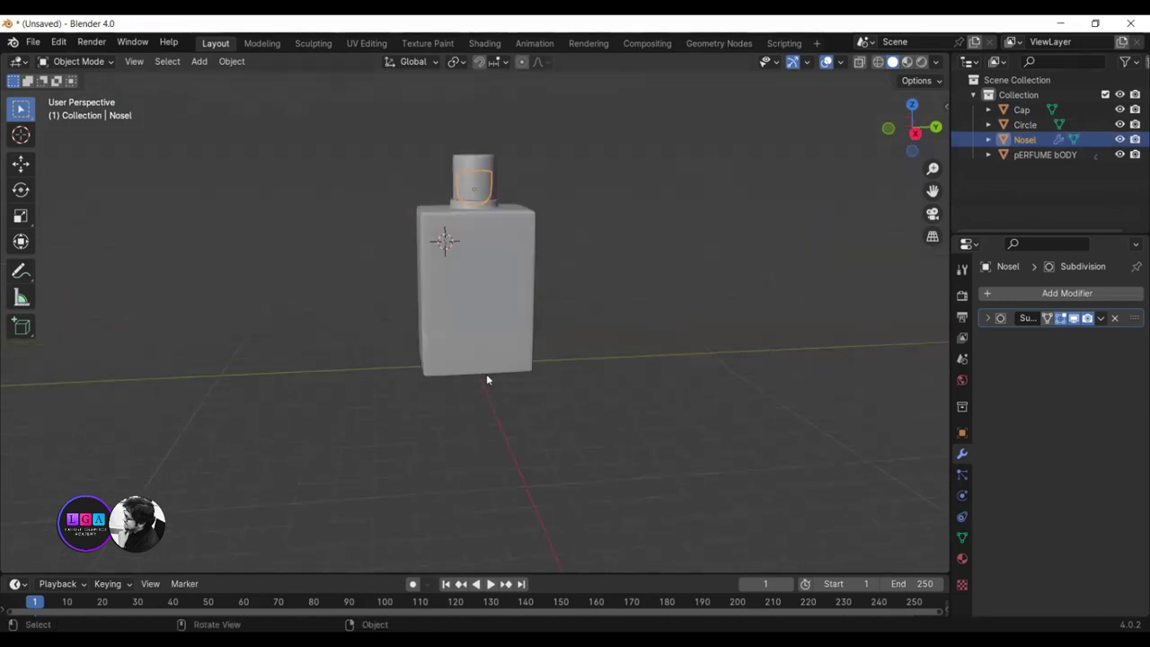
- Hide the Nosel and Cap objects so only the perfume body is visible
left_click(532, 274)
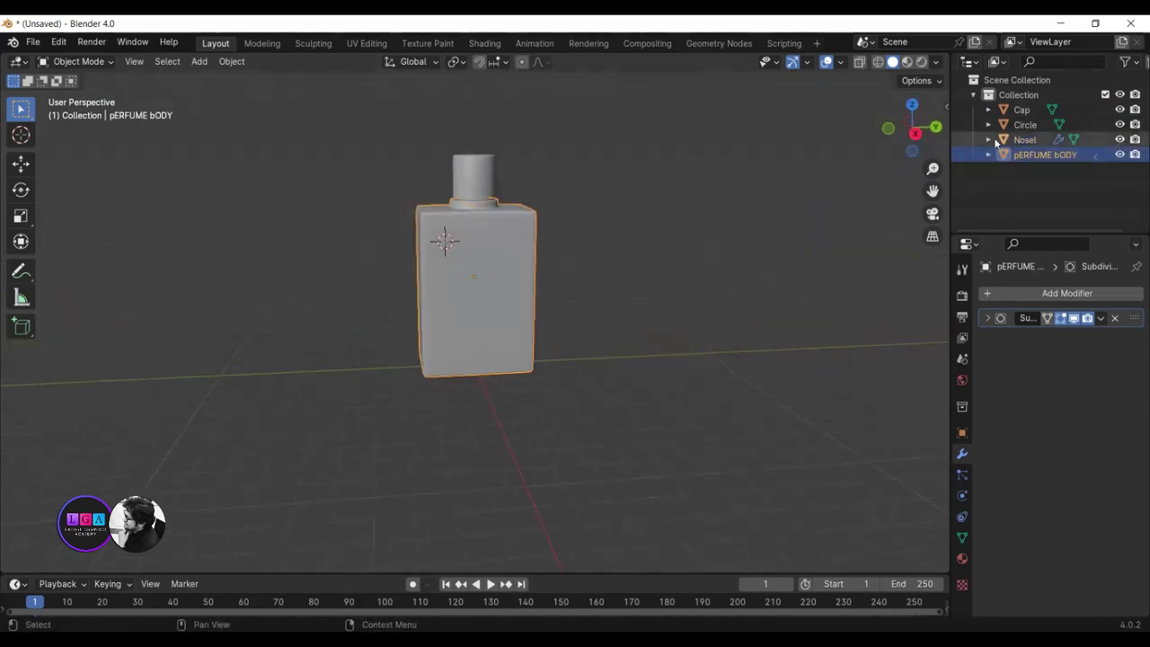
left_click(1087, 139)
left_click(1118, 140)
left_click(1119, 108)
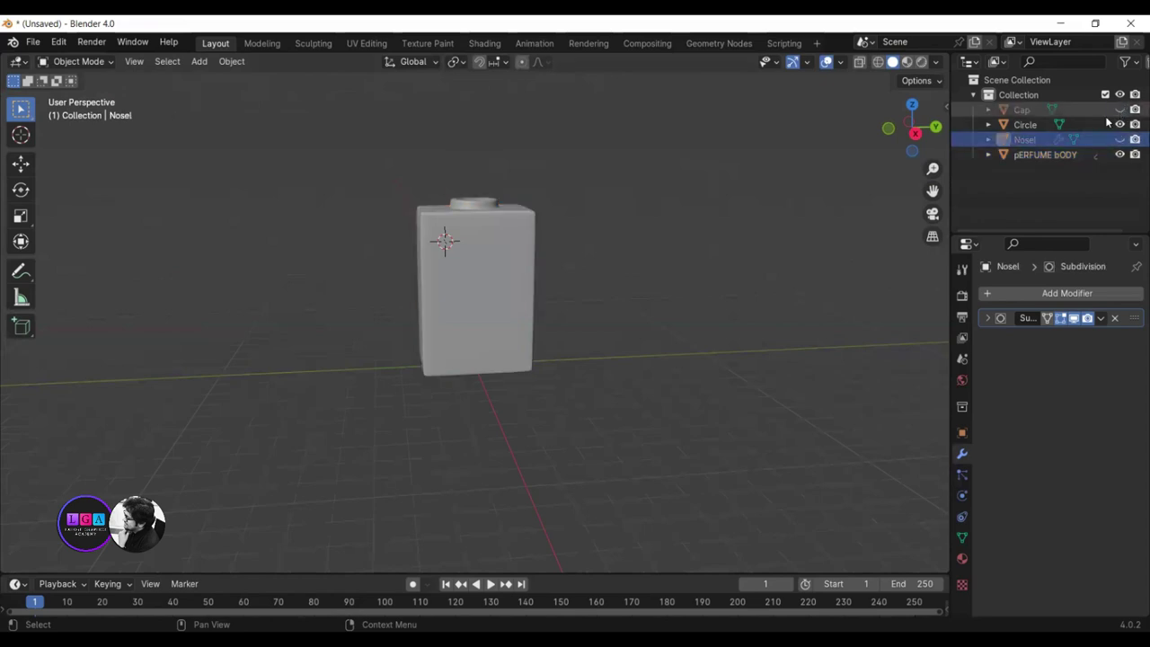
mouse_move(547, 251)
middle_mouse_down()
mouse_move(524, 311)
mouse_move(575, 264)
middle_mouse_up()
scroll(574, 264, "up", 6)
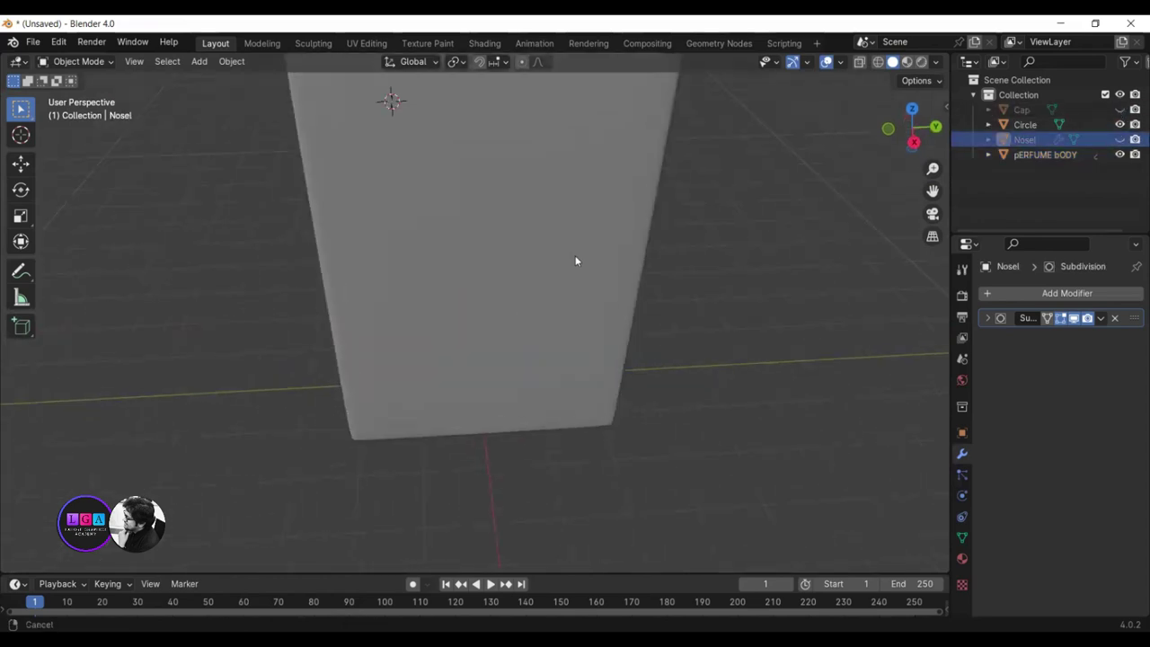
scroll(578, 260, "down", 4)
scroll(503, 353, "up", 1)
middle_click_drag(503, 353, 521, 318)
- Duplicate the perfume body and scale the copy down to fit inside it
left_click(518, 324)
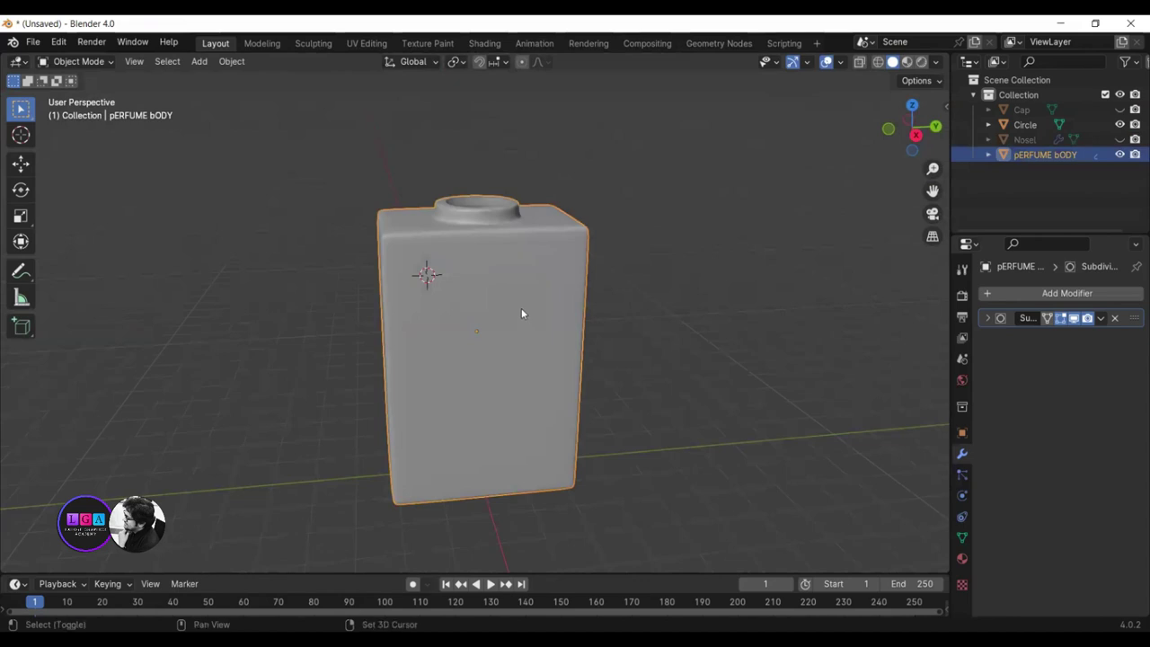
key("shift+d")
key("s")
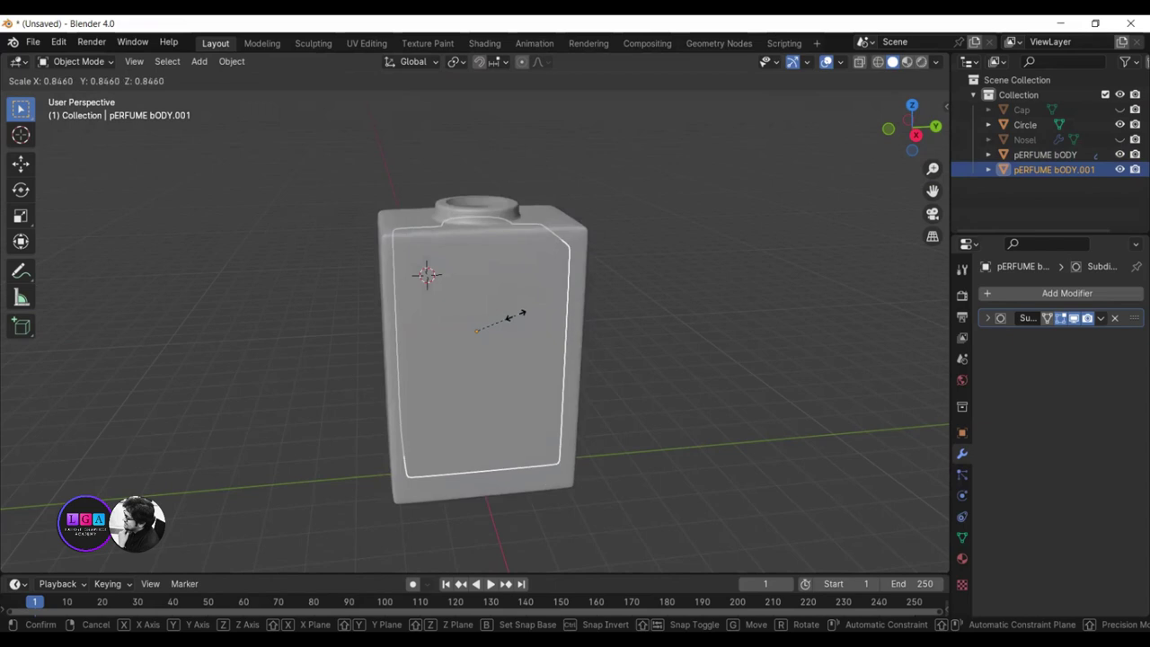
left_click(517, 314)
- Orbit and zoom to inspect the shrunken copy from the front and top
mouse_move(585, 329)
middle_mouse_down()
mouse_move(737, 295)
mouse_move(565, 289)
middle_mouse_up()
scroll(465, 383, "up", 2)
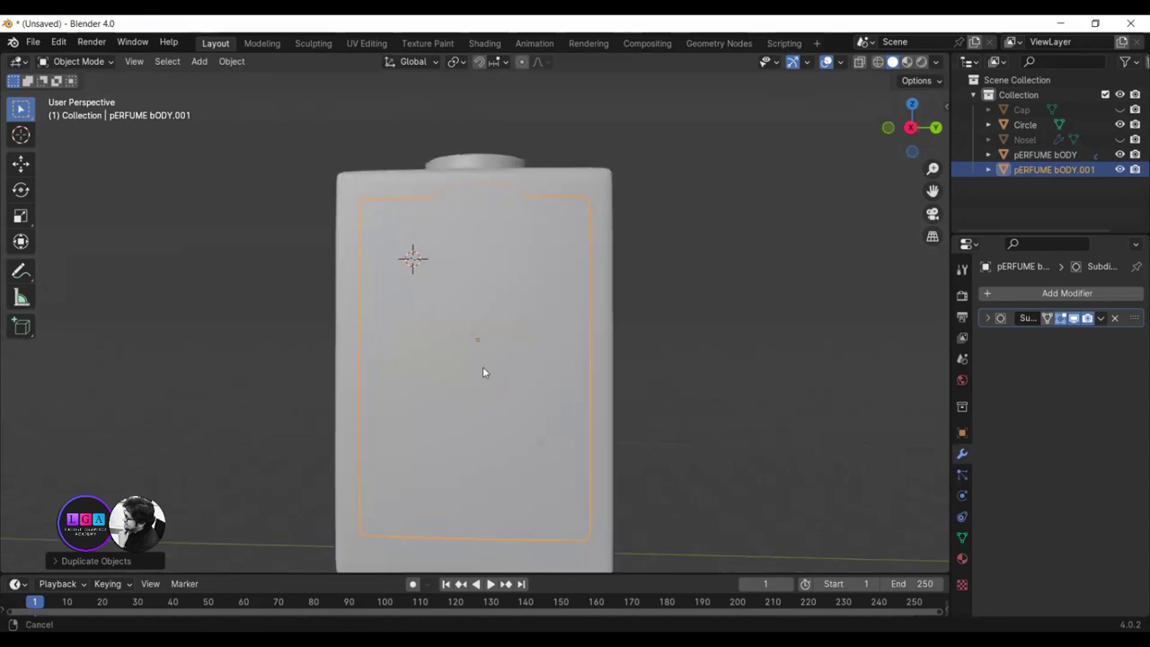
middle_click_drag(482, 366, 504, 313, "shift")
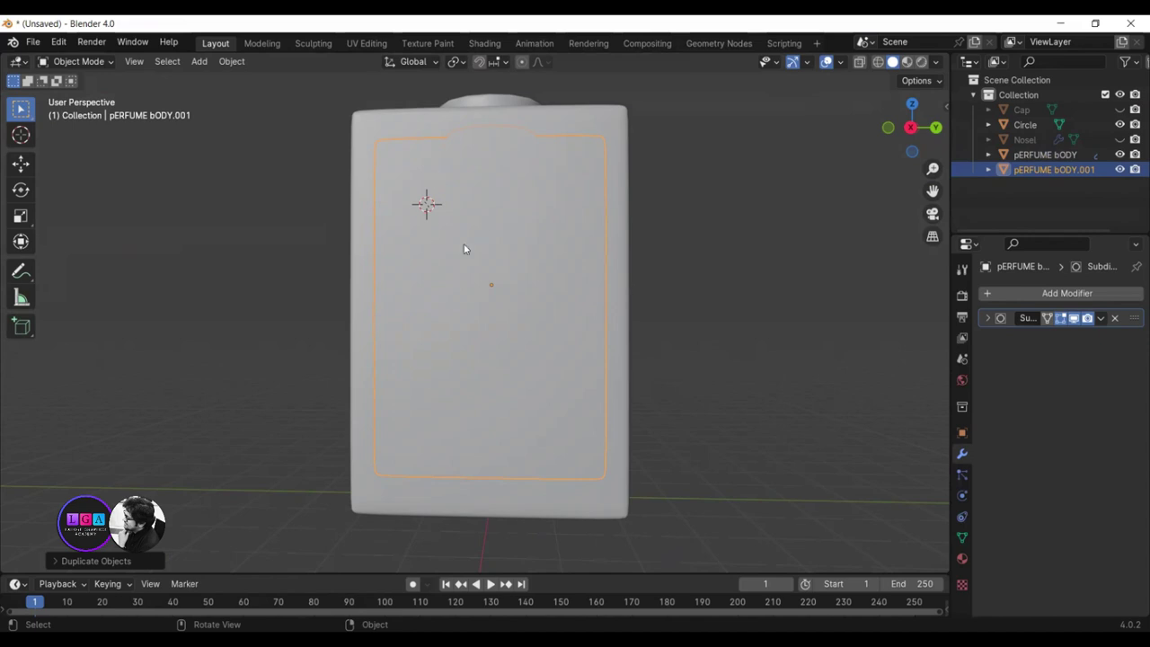
scroll(691, 216, "up", 1)
scroll(648, 214, "down", 1)
scroll(593, 180, "up", 2)
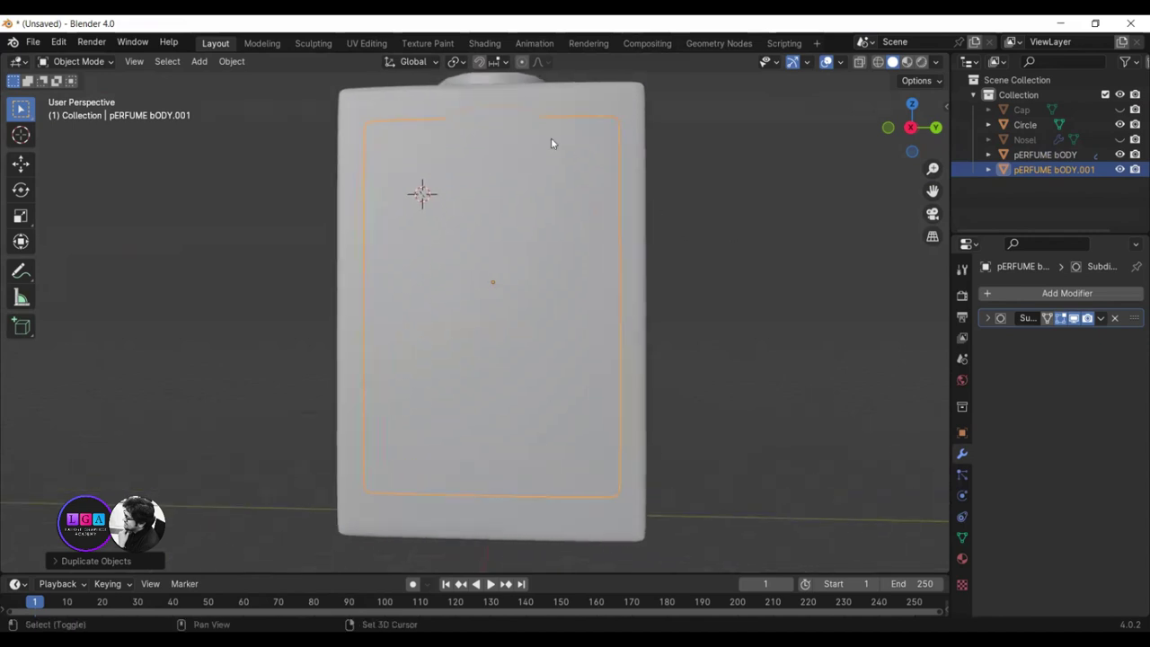
middle_click_drag(554, 170, 562, 201)
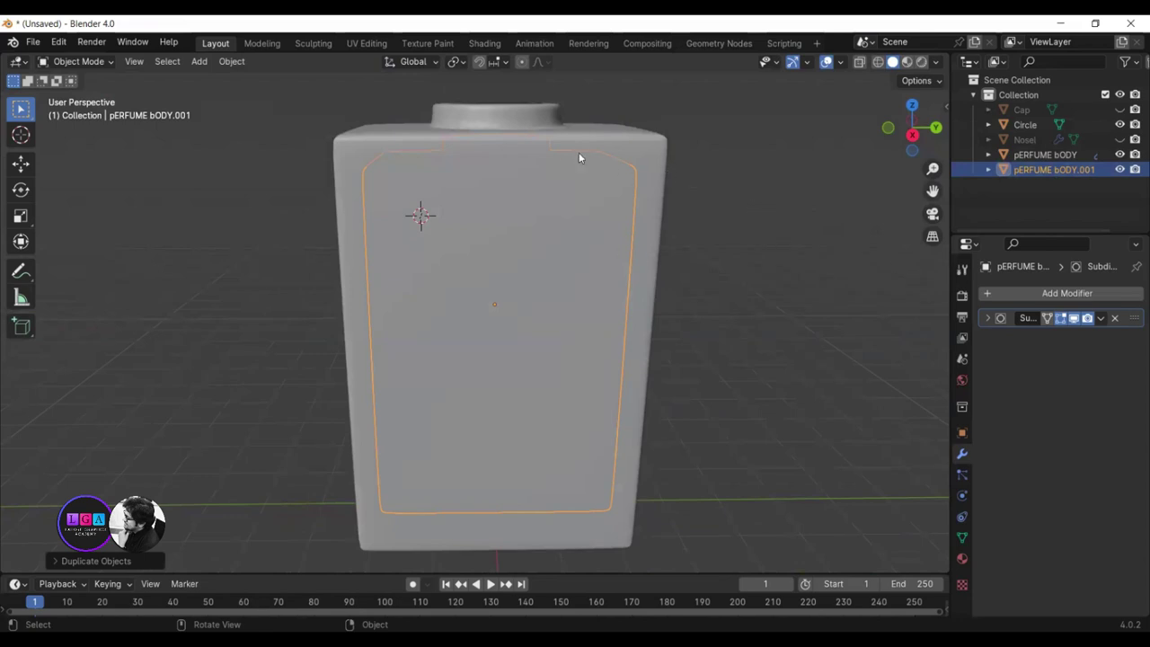
mouse_move(603, 150)
middle_mouse_down()
mouse_move(575, 199)
mouse_move(592, 182)
middle_mouse_up()
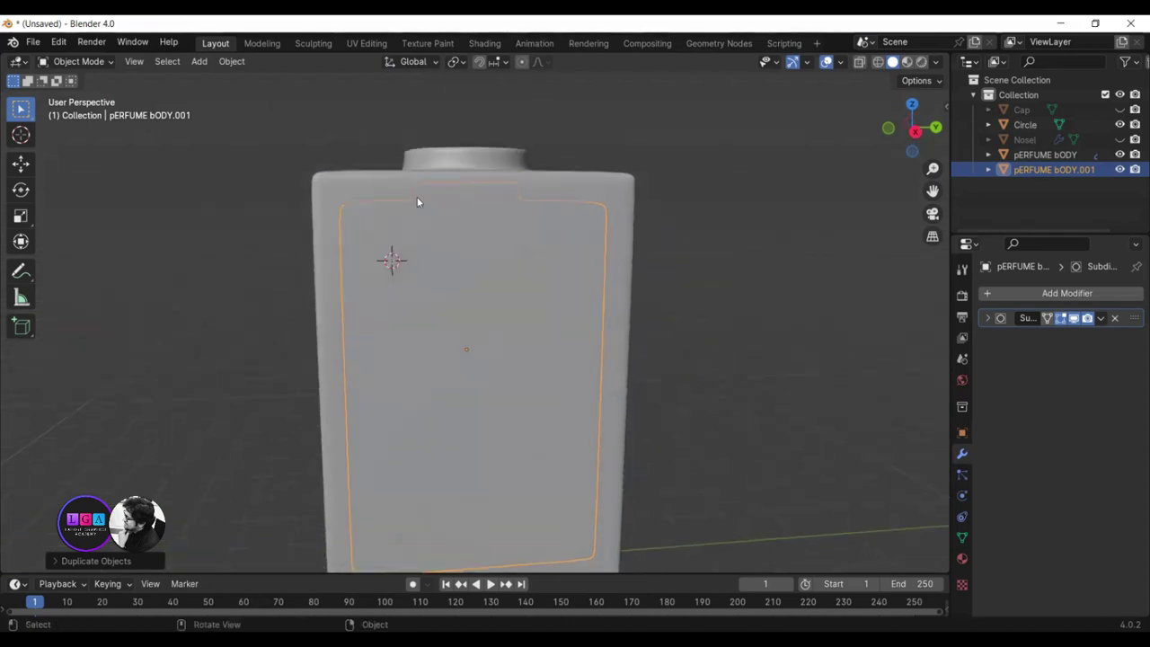
scroll(569, 233, "up", 2)
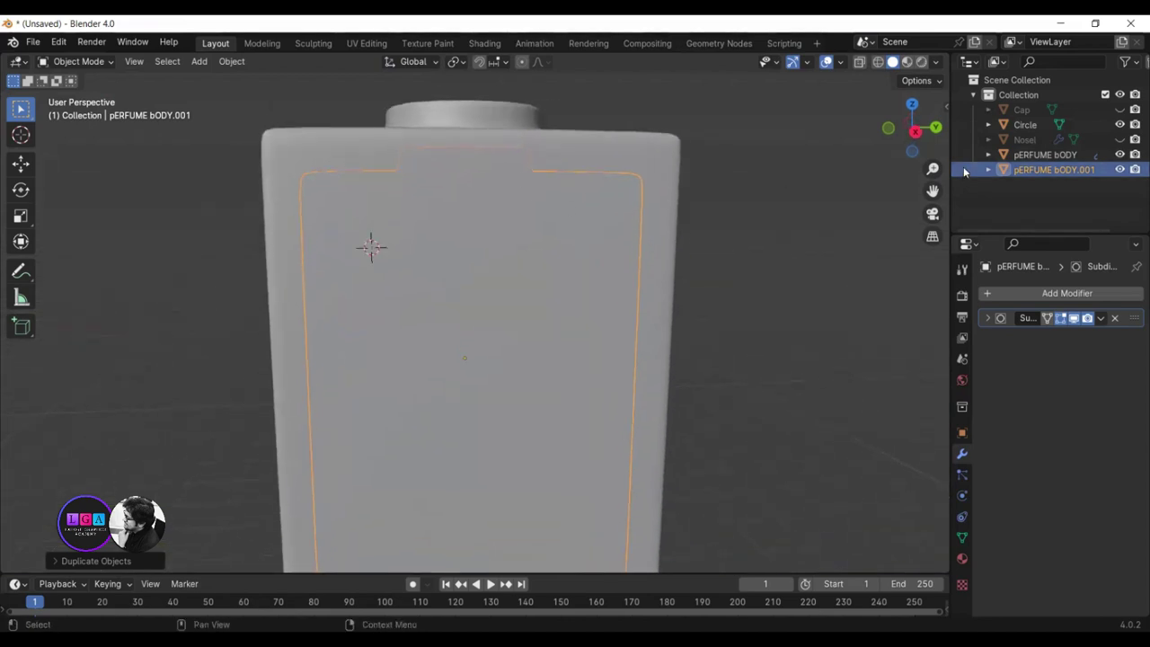
scroll(530, 157, "up", 1)
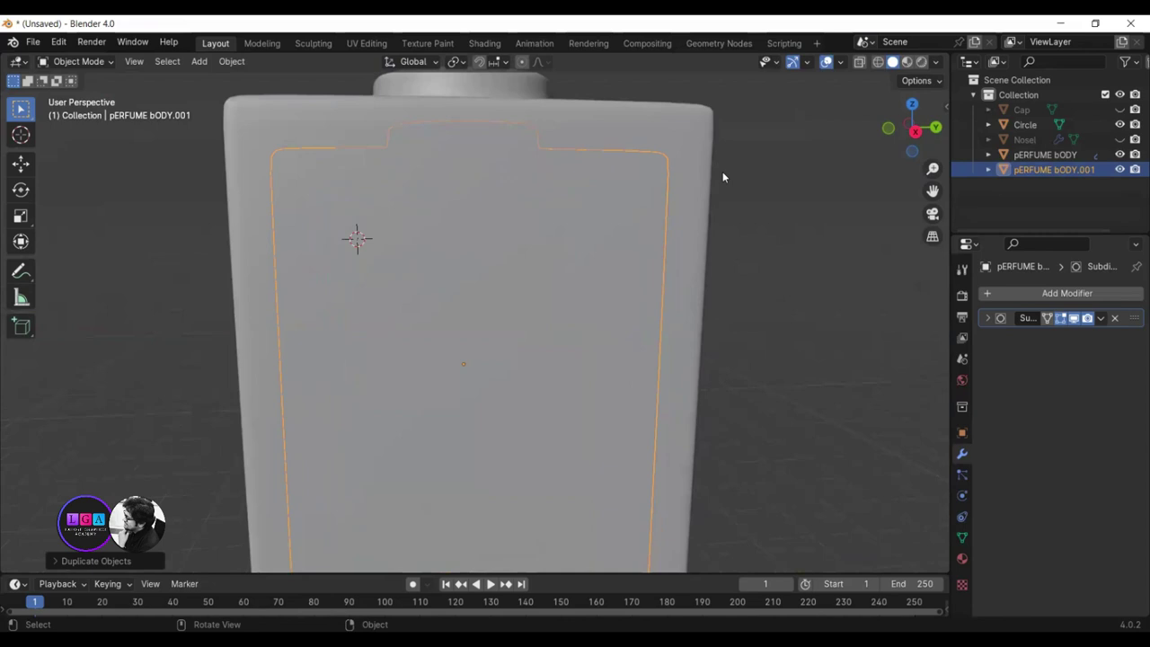
middle_click_drag(532, 179, 529, 210)
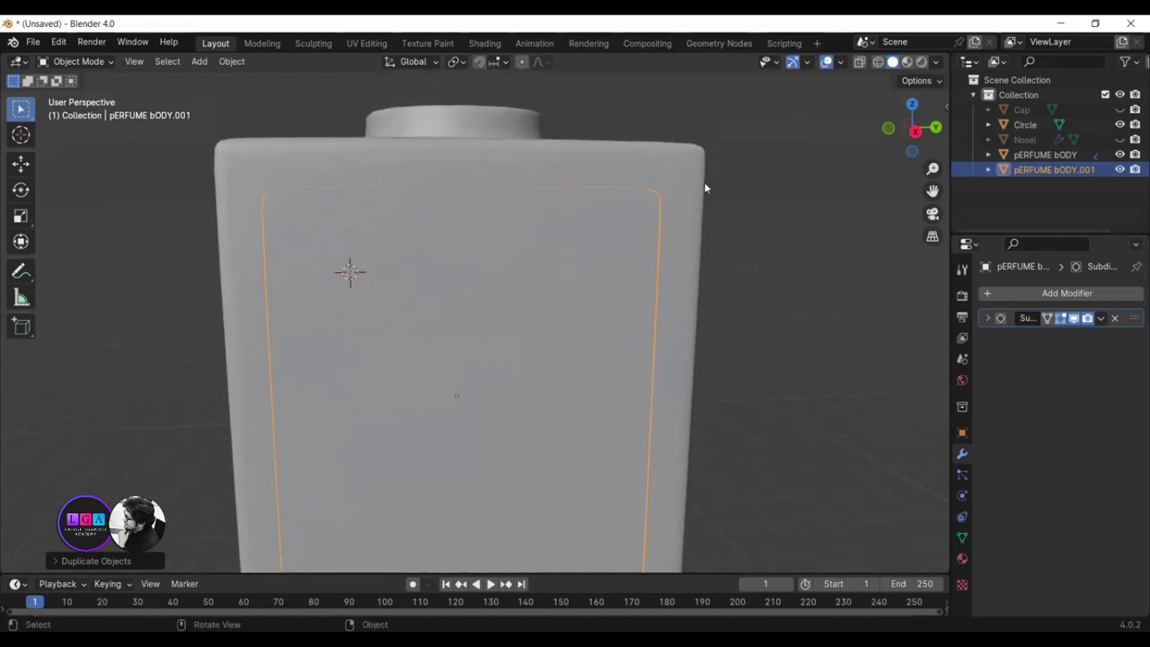
- Hide the outer body and enter Edit Mode on Perfume Inner
left_click(1119, 154)
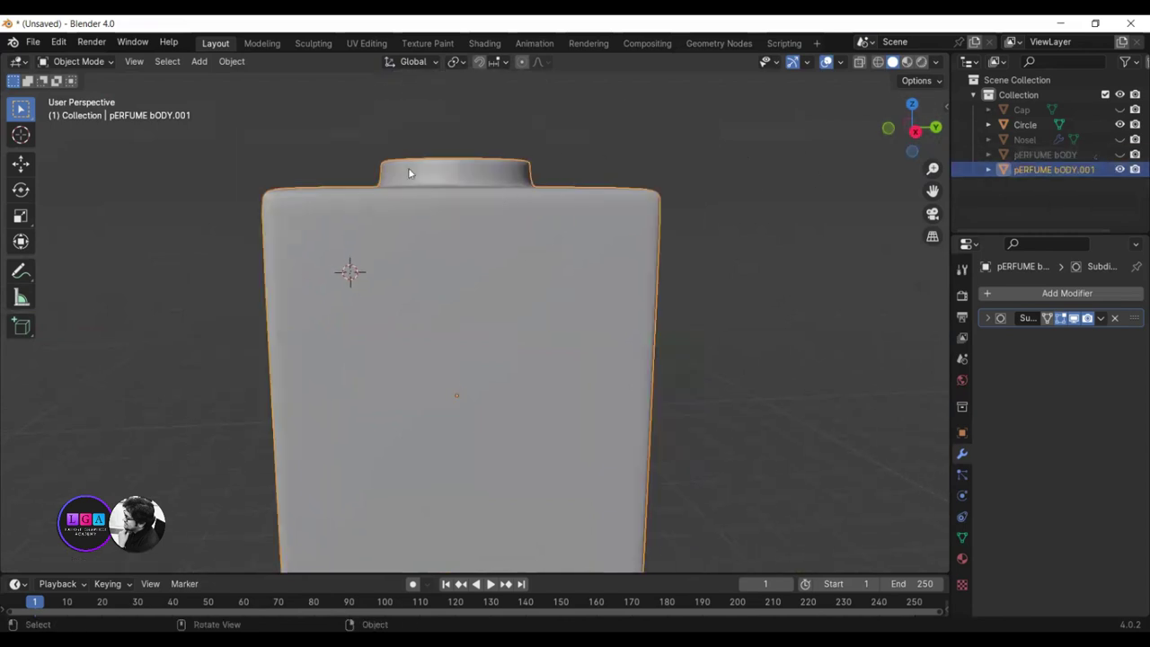
key("Tab")
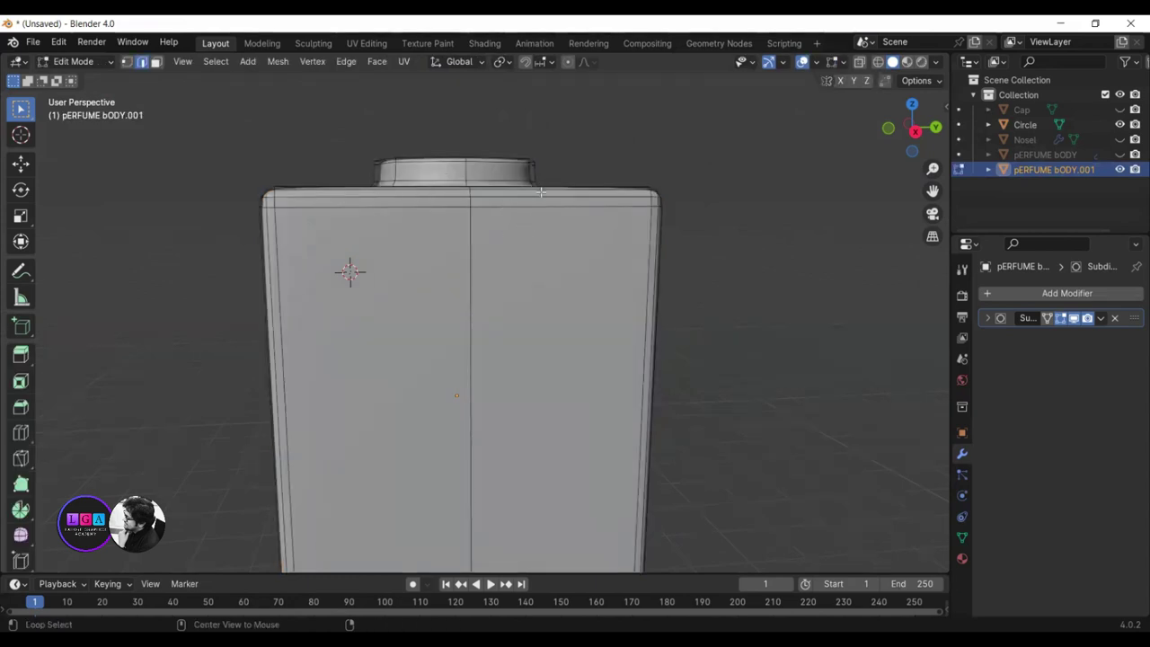
middle_click_drag(579, 254, 586, 253, "alt")
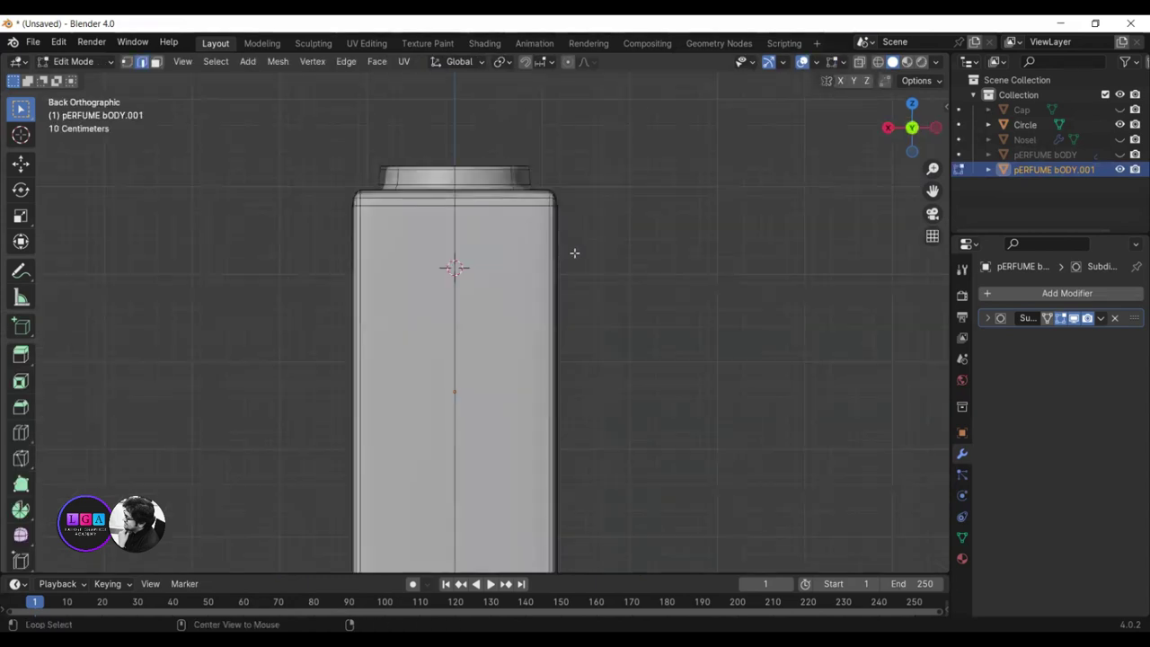
mouse_move(349, 260)
middle_mouse_down("alt")
mouse_move(502, 213)
mouse_move(394, 349)
middle_mouse_up("alt")
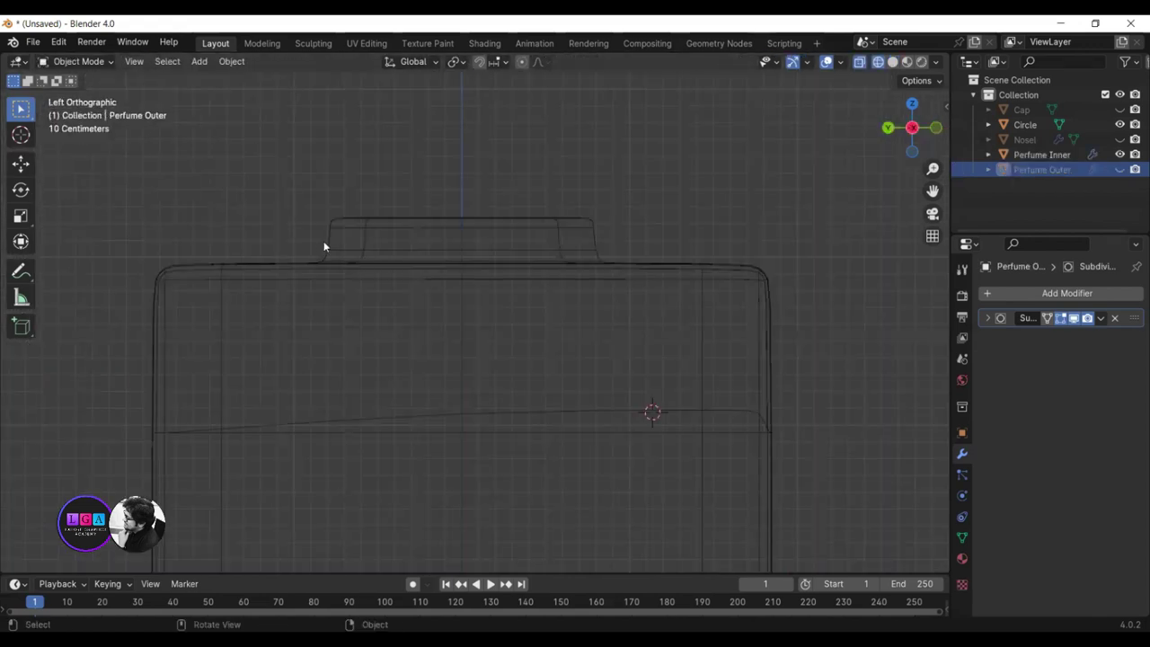
left_click(316, 243)
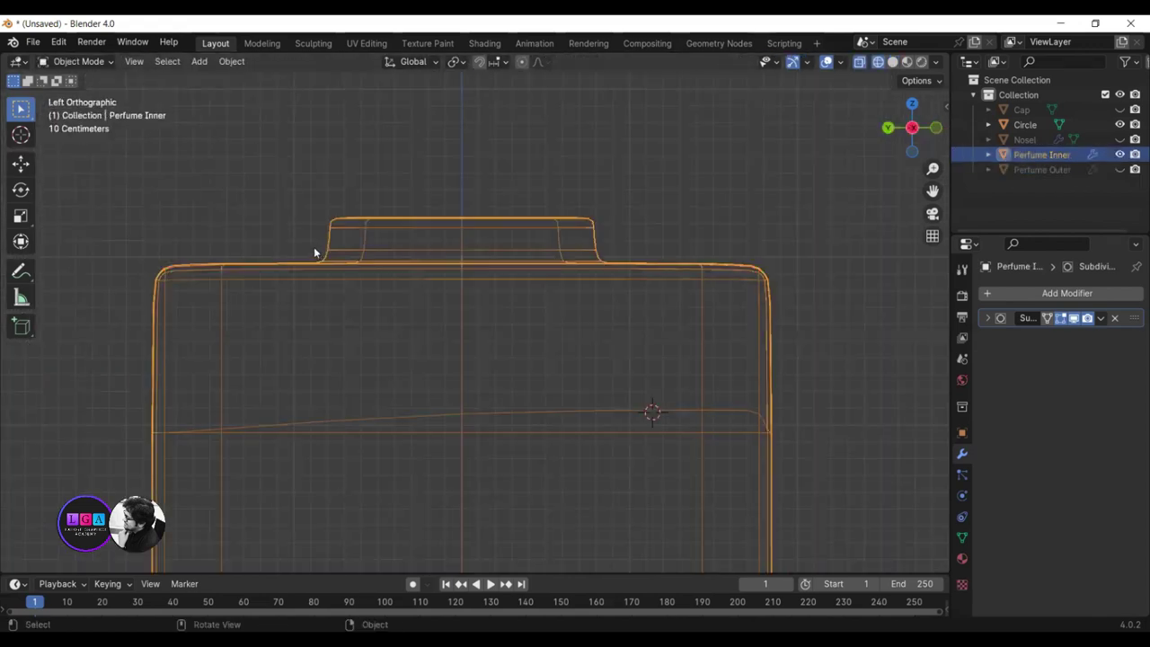
key("Tab")
- Box-select the whole top section of the inner volume's mesh
left_click_drag(299, 245, 669, 153)
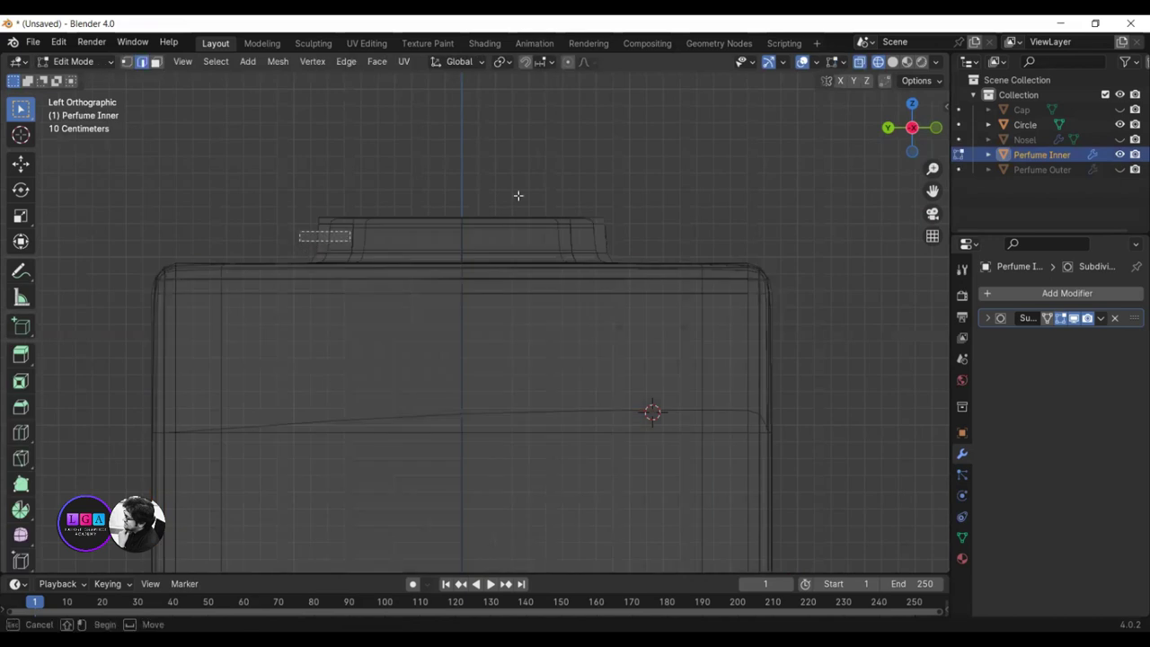
mouse_move(777, 226)
middle_mouse_down()
mouse_move(572, 249)
mouse_move(555, 240)
middle_mouse_up()
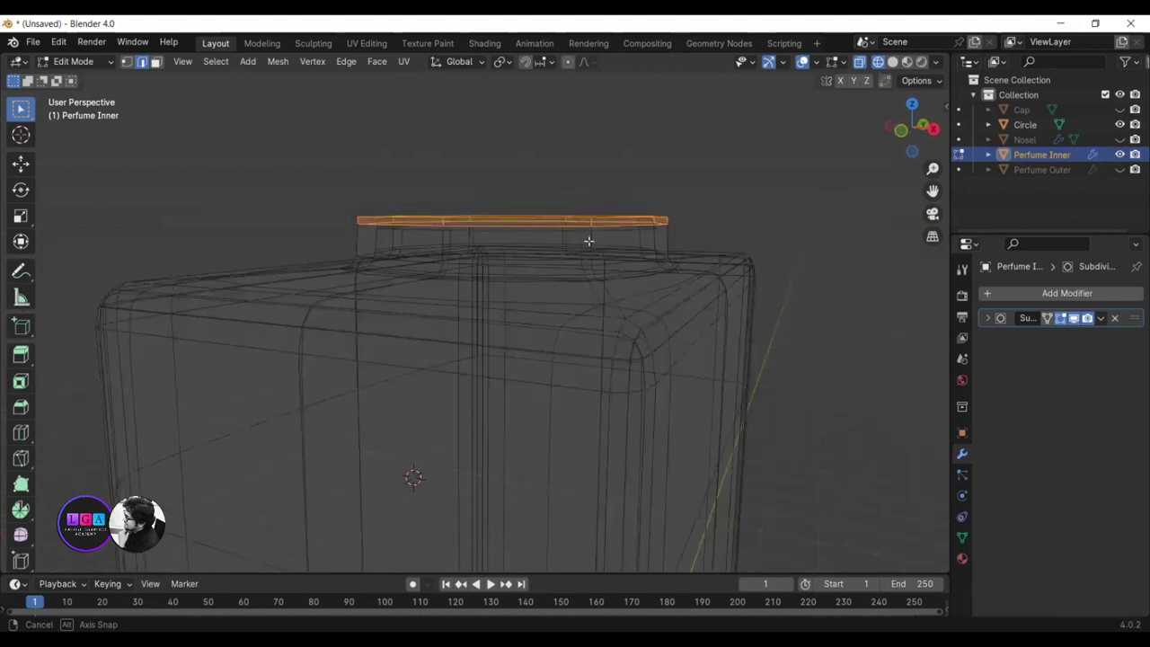
middle_click_drag(554, 241, 608, 239)
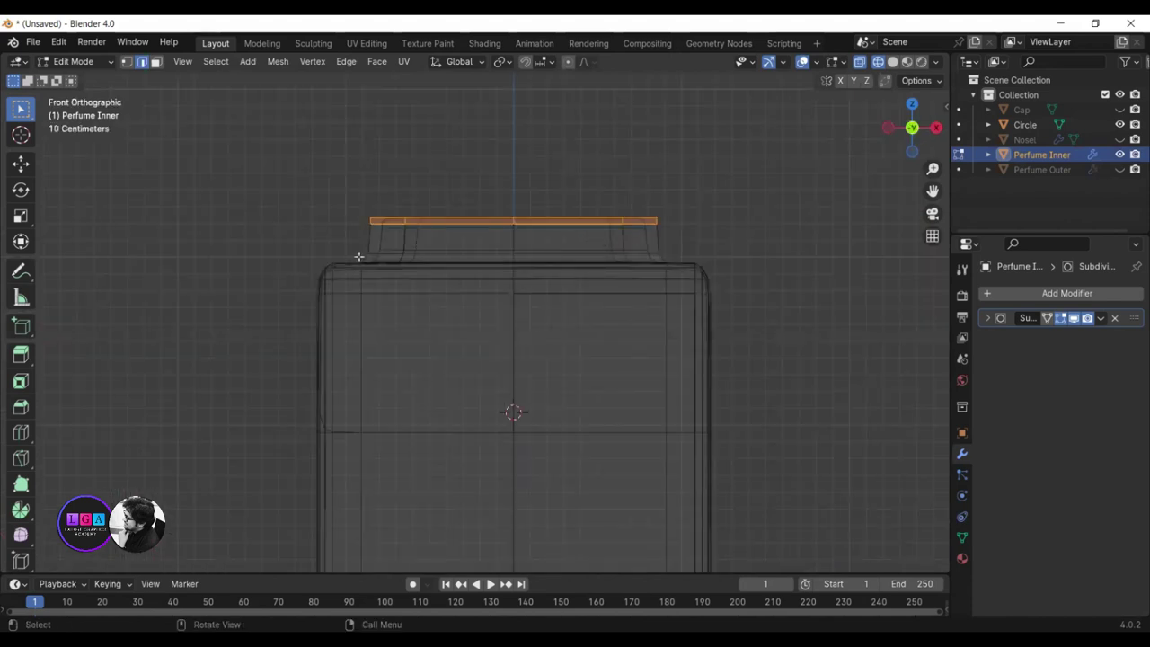
left_click_drag(358, 257, 742, 193)
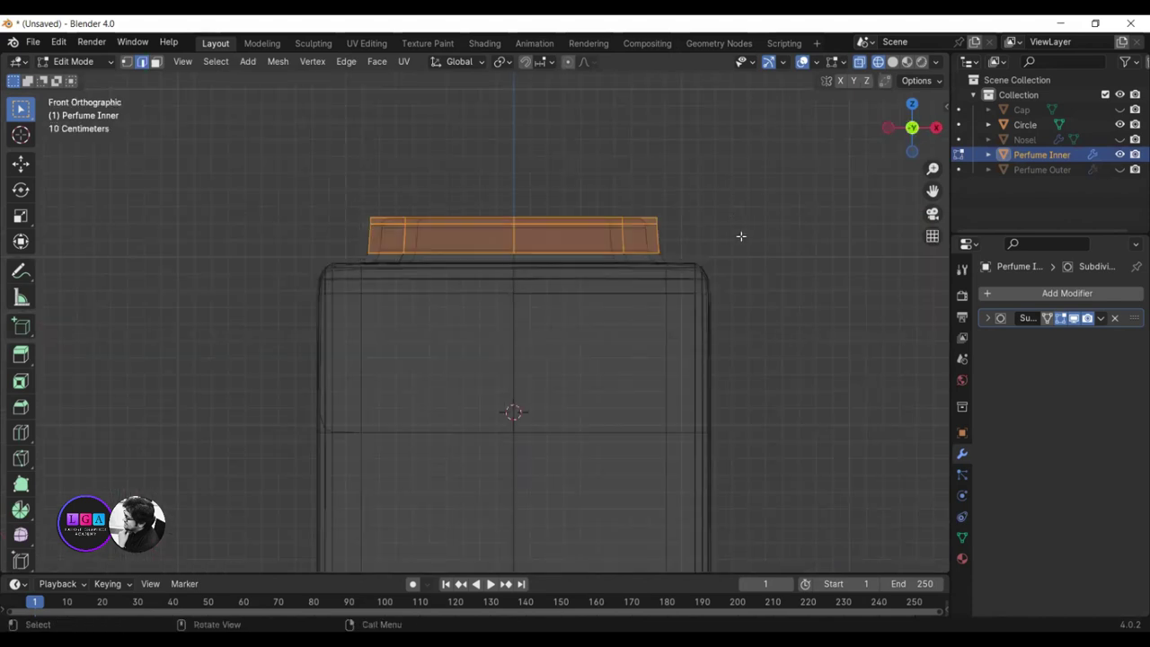
mouse_move(741, 236)
middle_mouse_down()
mouse_move(521, 244)
mouse_move(570, 267)
mouse_move(643, 245)
mouse_move(773, 251)
mouse_move(610, 239)
mouse_move(546, 248)
mouse_move(675, 231)
middle_mouse_up()
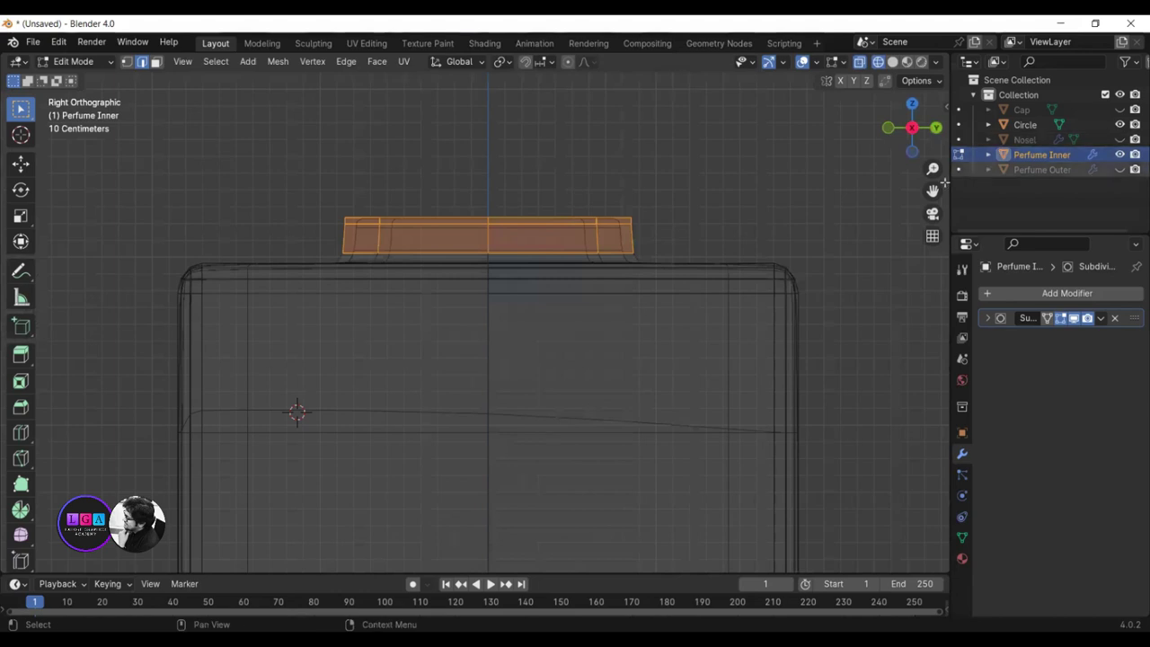
- Unhide Perfume Outer and move the inner top straight up along Z into the neck
left_click(1119, 169)
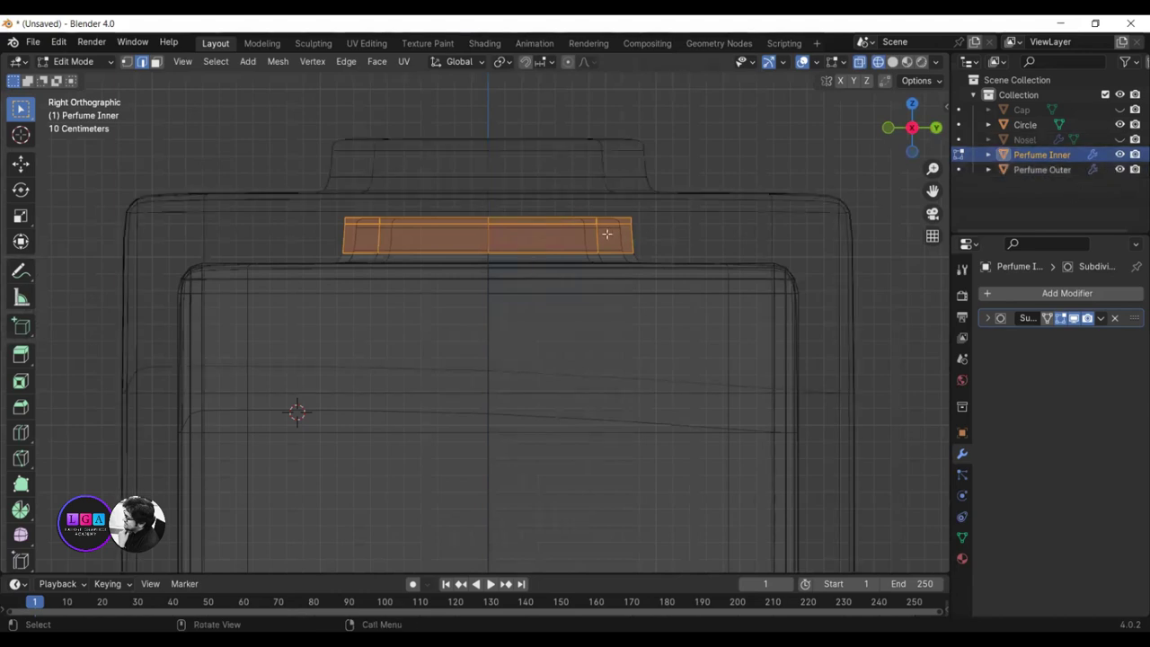
key("g")
key("z")
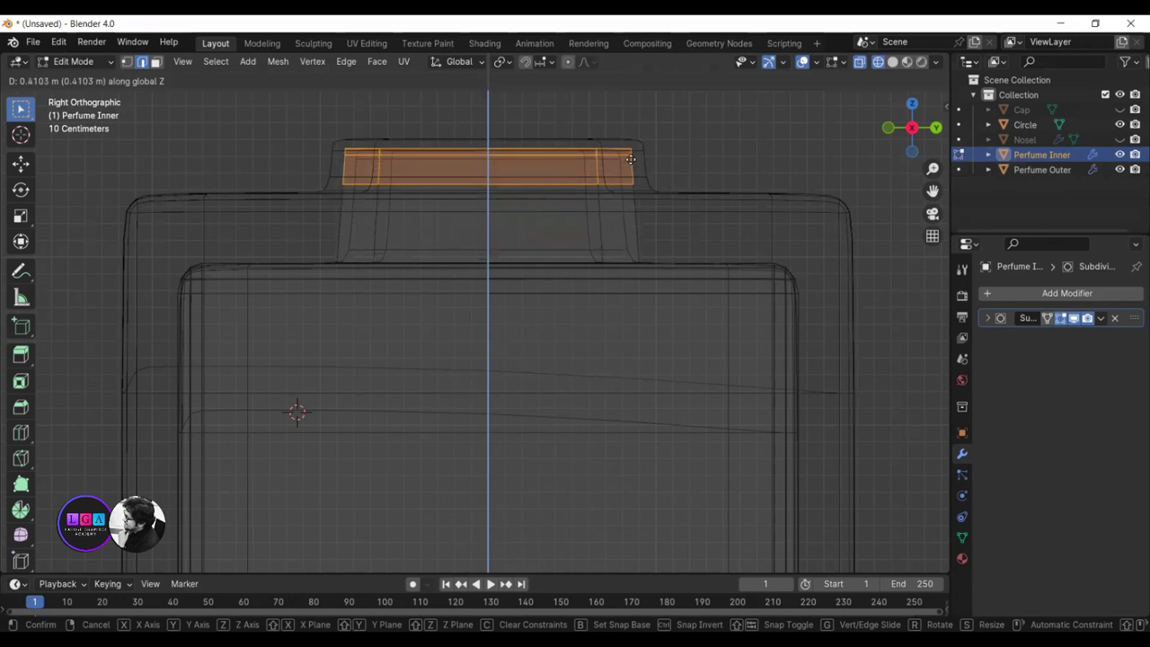
left_click(631, 157)
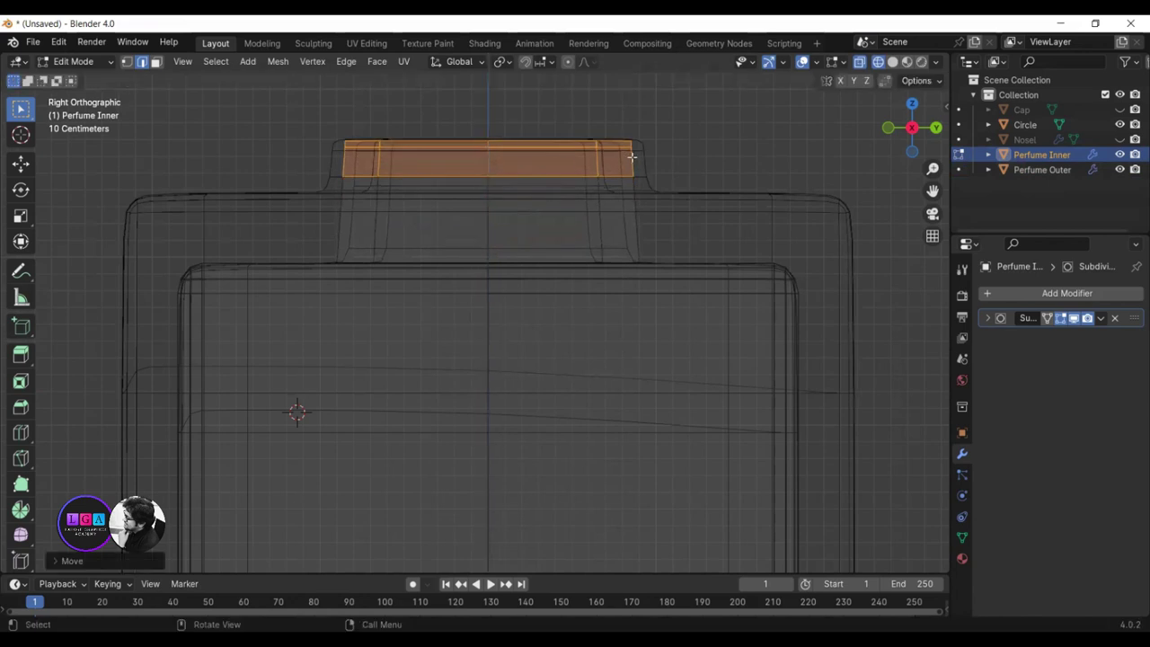
middle_click_drag(388, 227, 541, 260)
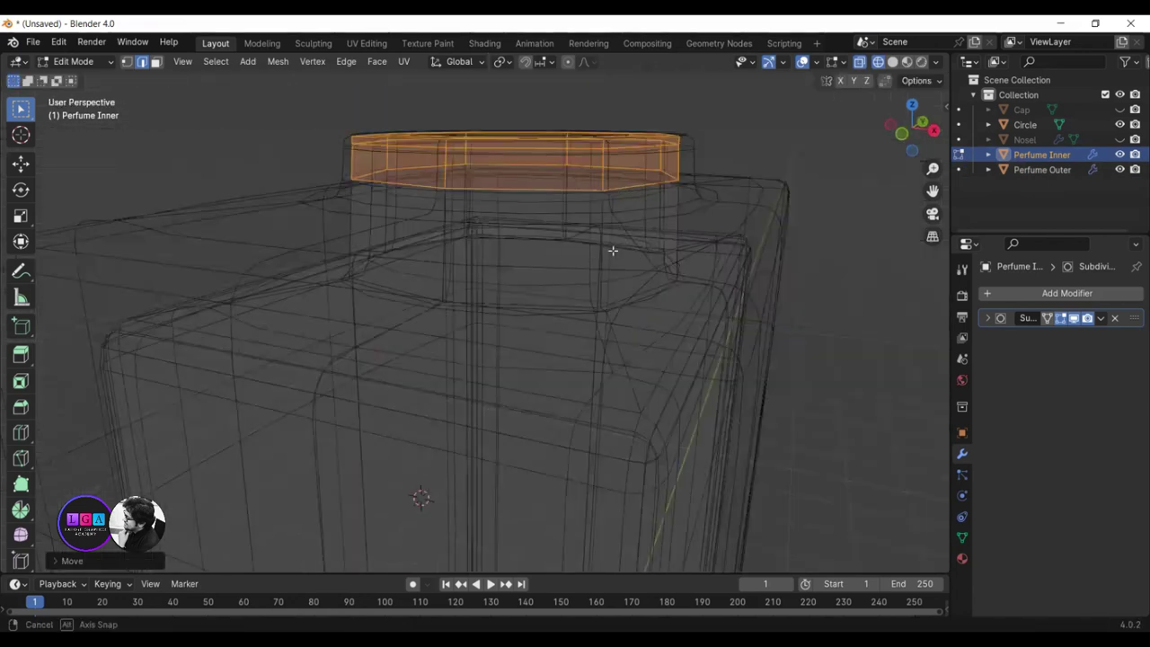
mouse_move(612, 251)
middle_mouse_down()
mouse_move(726, 239)
mouse_move(698, 253)
mouse_move(692, 241)
mouse_move(723, 240)
middle_mouse_up()
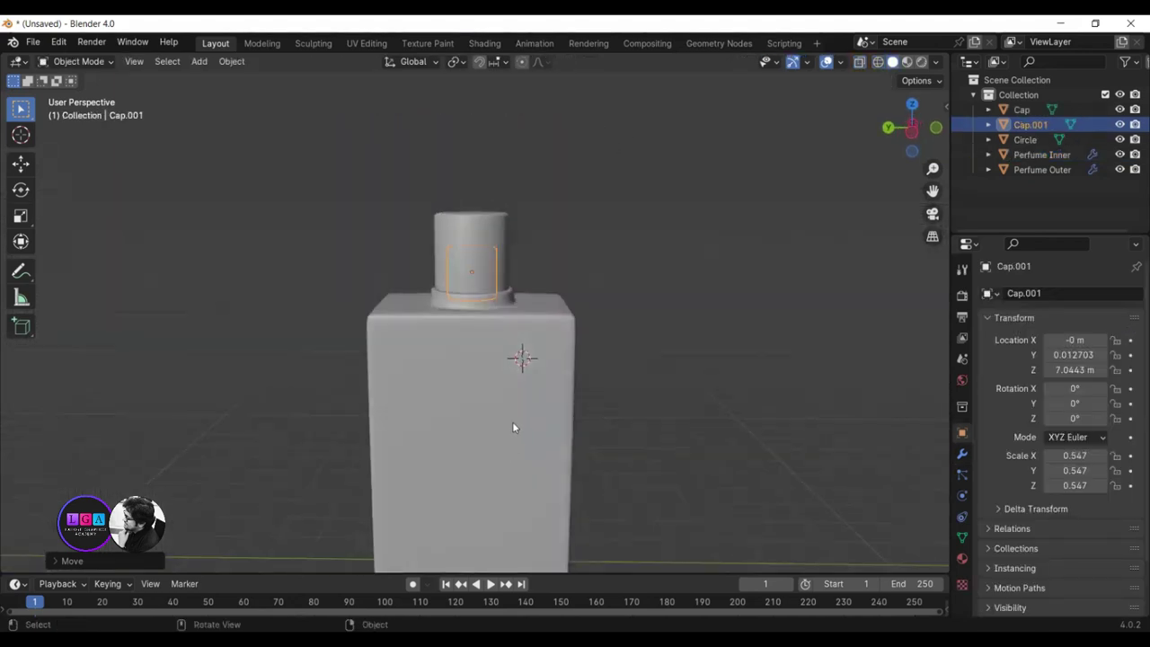
left_click(1042, 170)
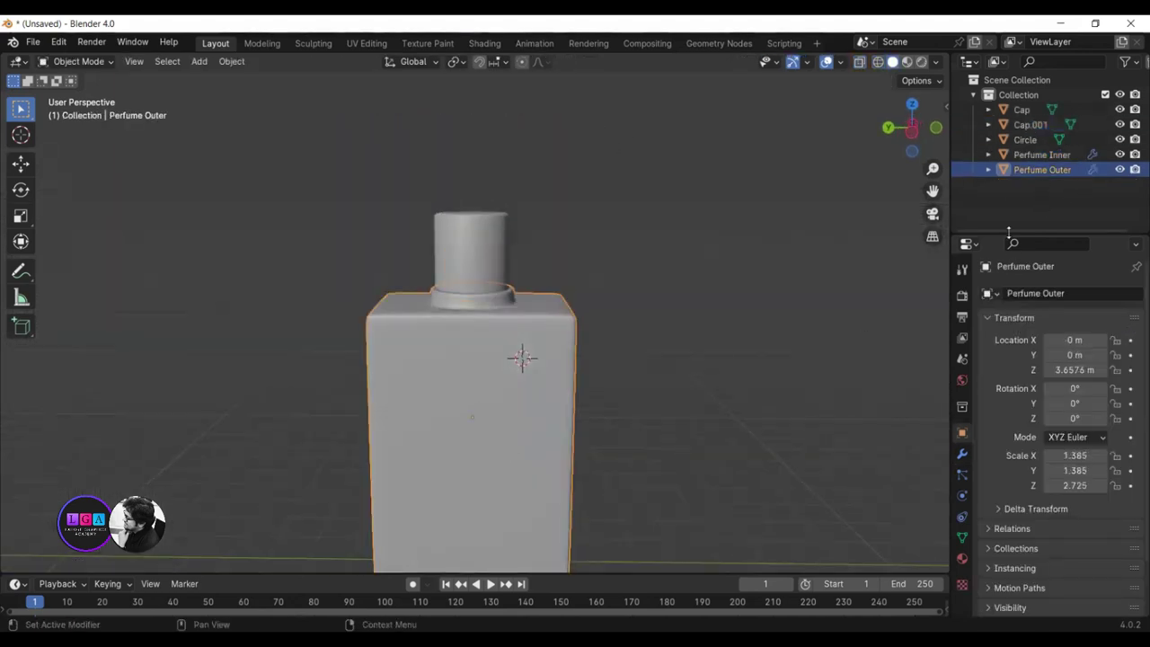
left_click(1051, 156)
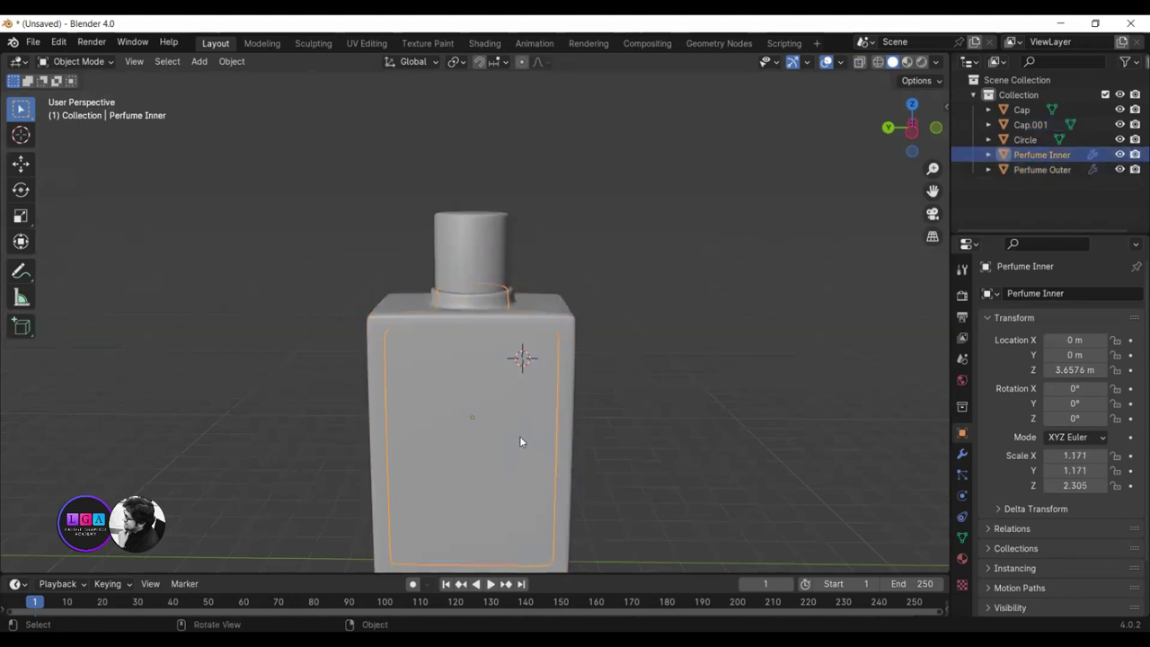
mouse_move(519, 440)
middle_mouse_down("shift")
mouse_move(550, 382)
mouse_move(494, 367)
mouse_move(512, 367)
middle_mouse_up("shift")
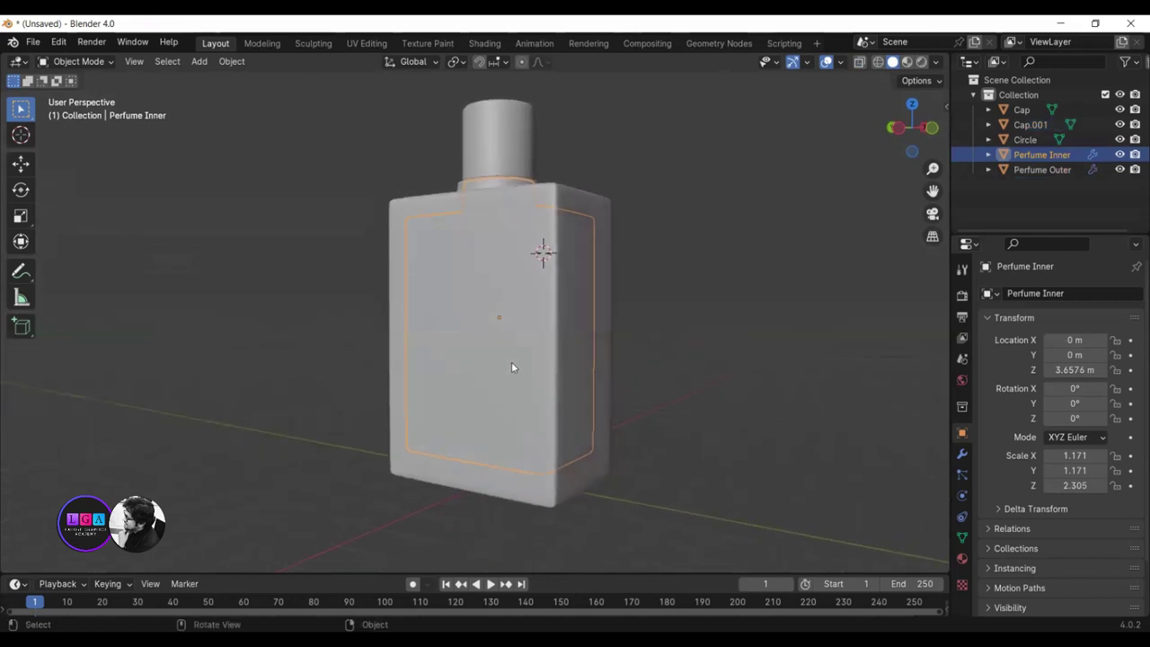
middle_click_drag(544, 317, 464, 317)
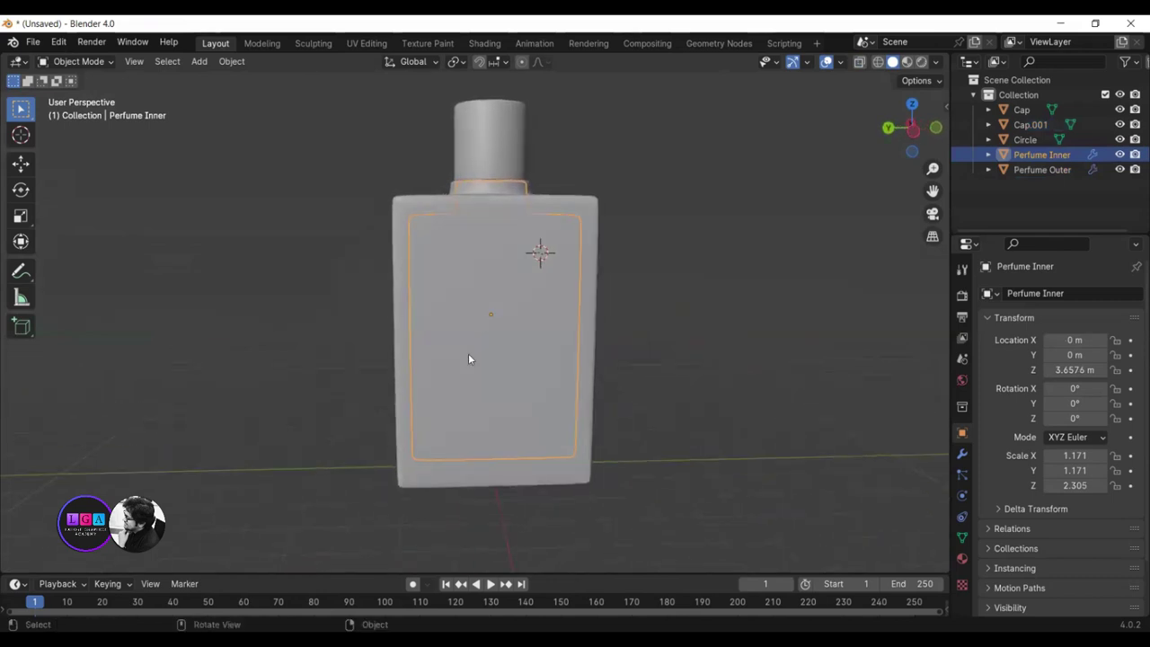
mouse_move(468, 359)
middle_mouse_down()
mouse_move(426, 439)
mouse_move(459, 439)
mouse_move(434, 462)
mouse_move(646, 456)
mouse_move(436, 439)
mouse_move(398, 455)
mouse_move(443, 442)
middle_mouse_up()
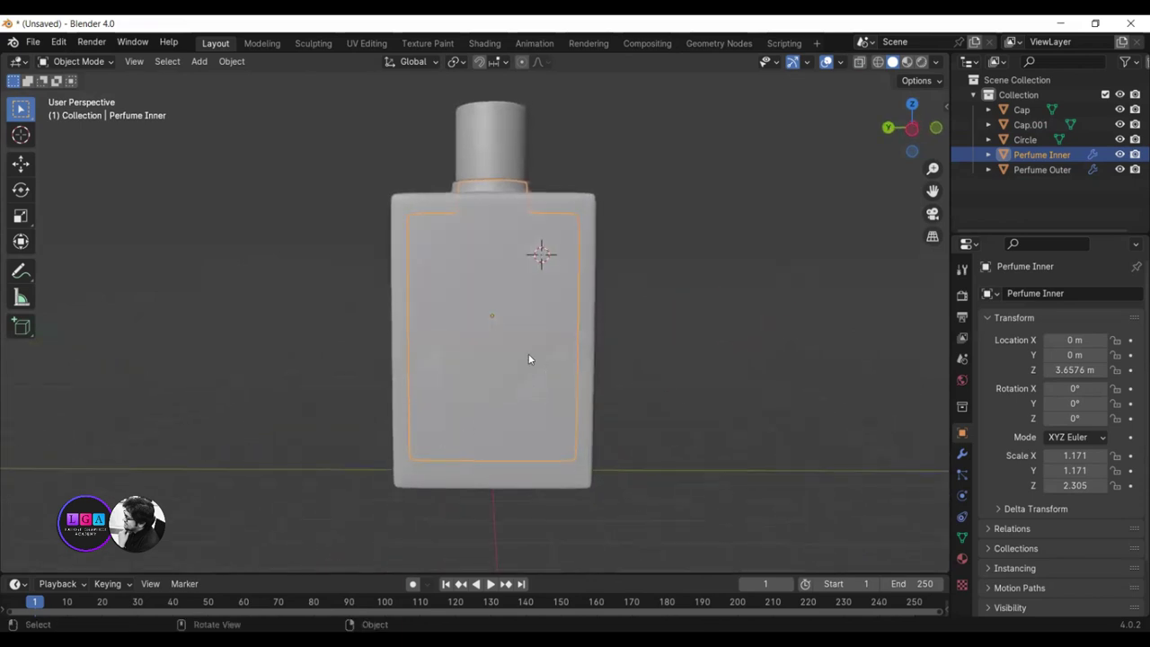
middle_click_drag(523, 358, 578, 374)
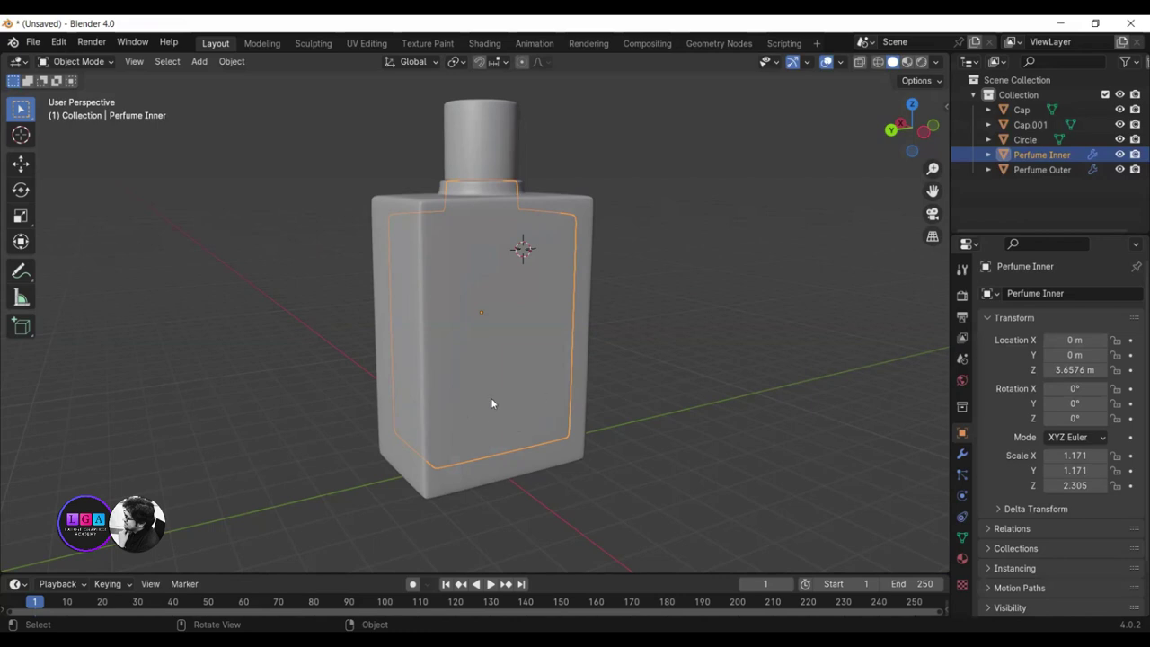
- Select Perfume Outer and orbit to view the bottle front-on, at three-quarter angle, and from above
left_click(418, 308)
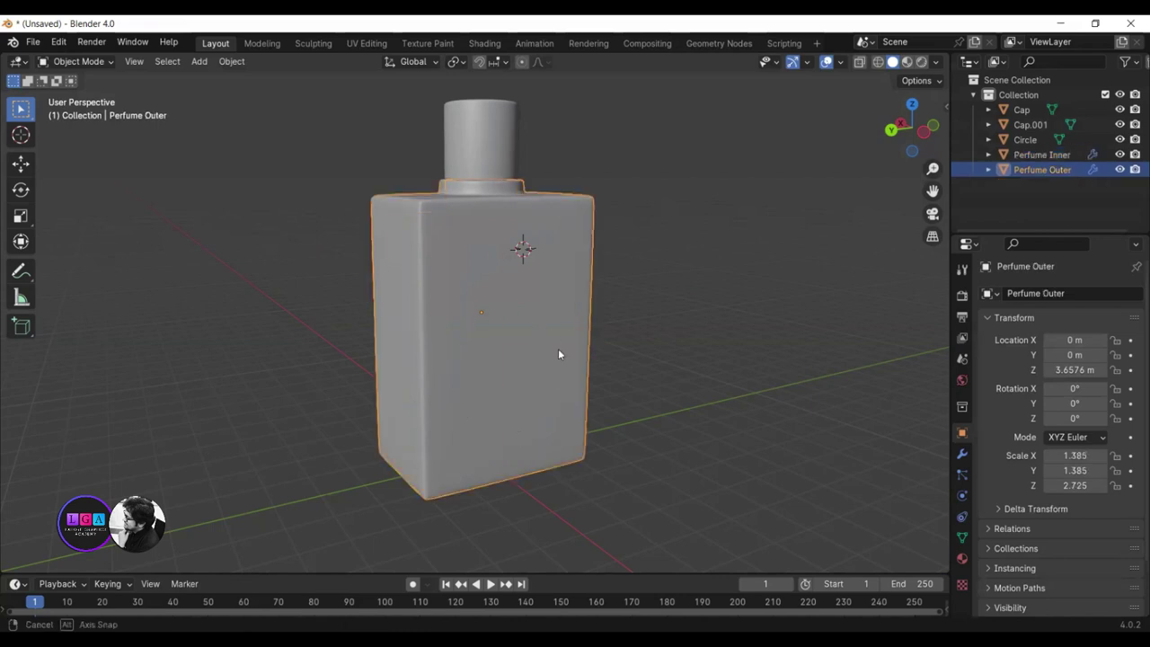
middle_click_drag(557, 349, 496, 333)
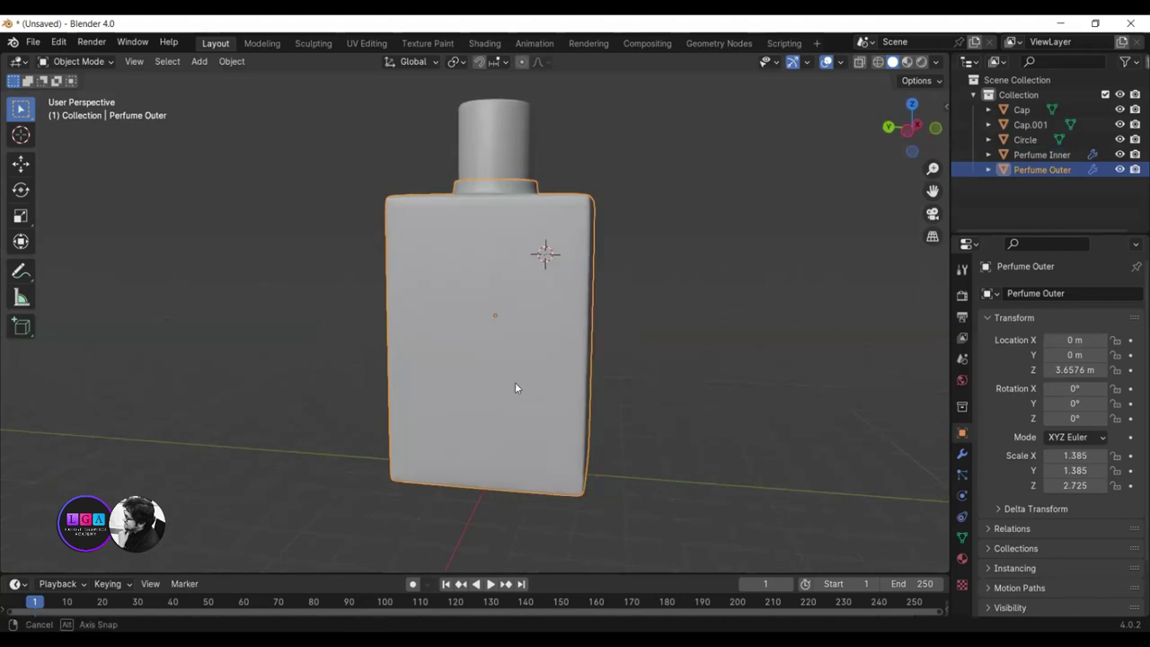
middle_click_drag(515, 387, 466, 376)
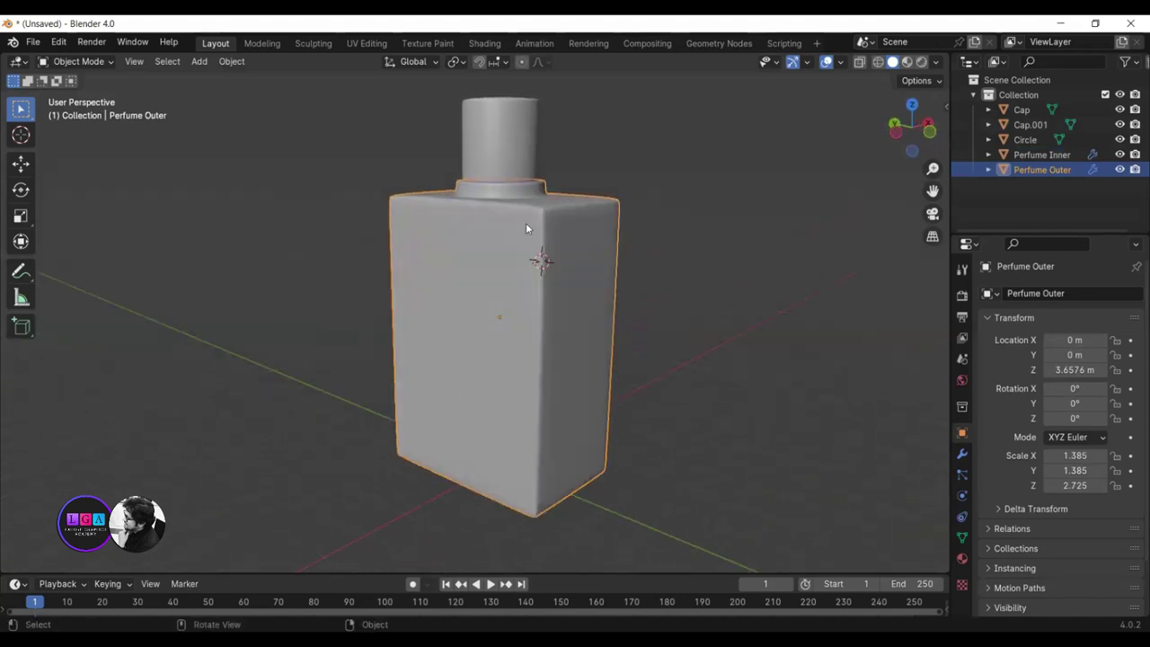
mouse_move(566, 303)
middle_mouse_down()
mouse_move(557, 320)
mouse_move(504, 251)
middle_mouse_up()
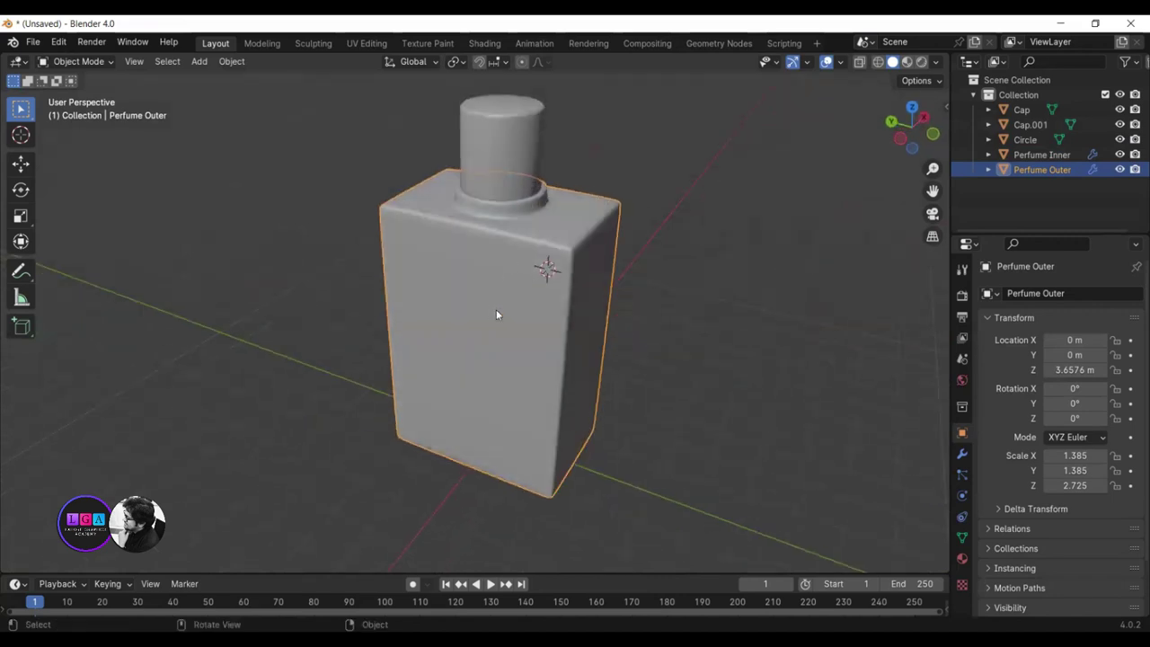
- Hide Perfume Outer and orbit around the exposed inner shell from several angles
left_click(1118, 170)
mouse_move(567, 292)
middle_mouse_down()
mouse_move(594, 258)
mouse_move(463, 288)
middle_mouse_up()
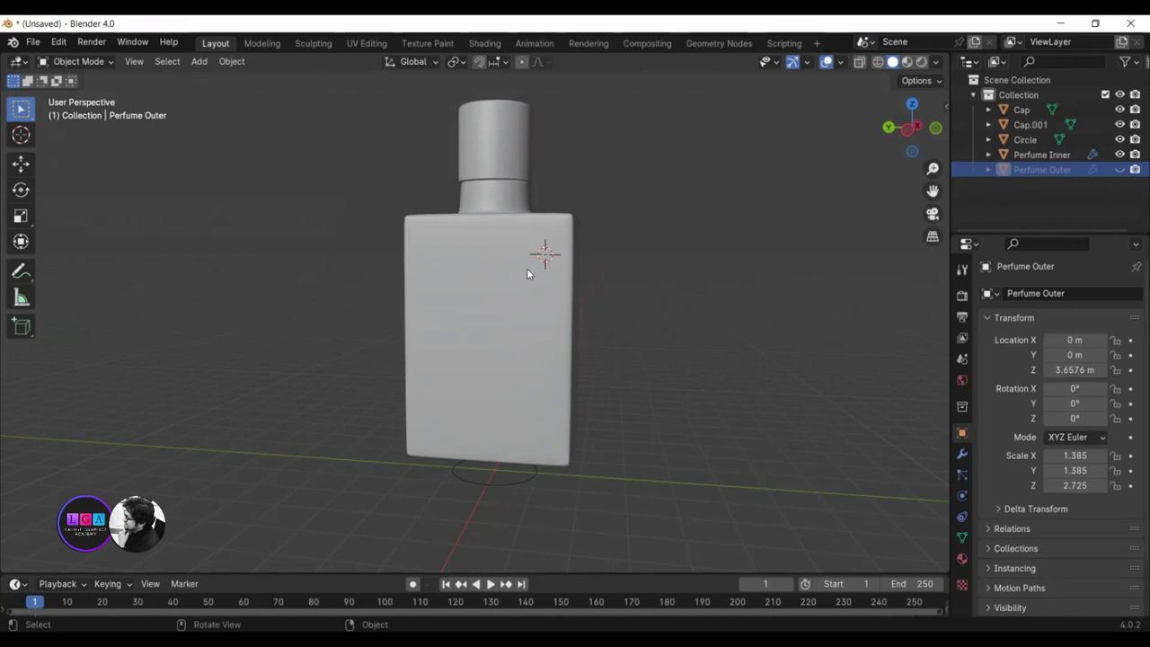
mouse_move(526, 267)
middle_mouse_down()
mouse_move(566, 301)
mouse_move(491, 290)
mouse_move(477, 275)
mouse_move(490, 293)
mouse_move(528, 297)
mouse_move(583, 286)
middle_mouse_up()
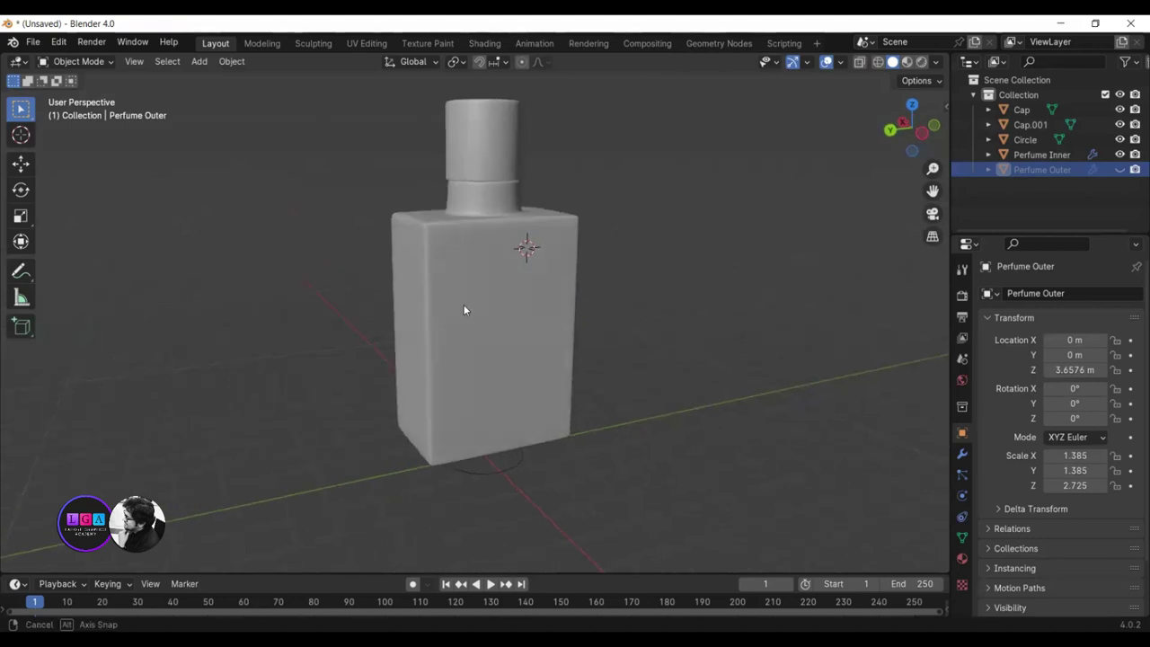
mouse_move(465, 311)
middle_mouse_down()
mouse_move(488, 311)
mouse_move(445, 305)
middle_mouse_up()
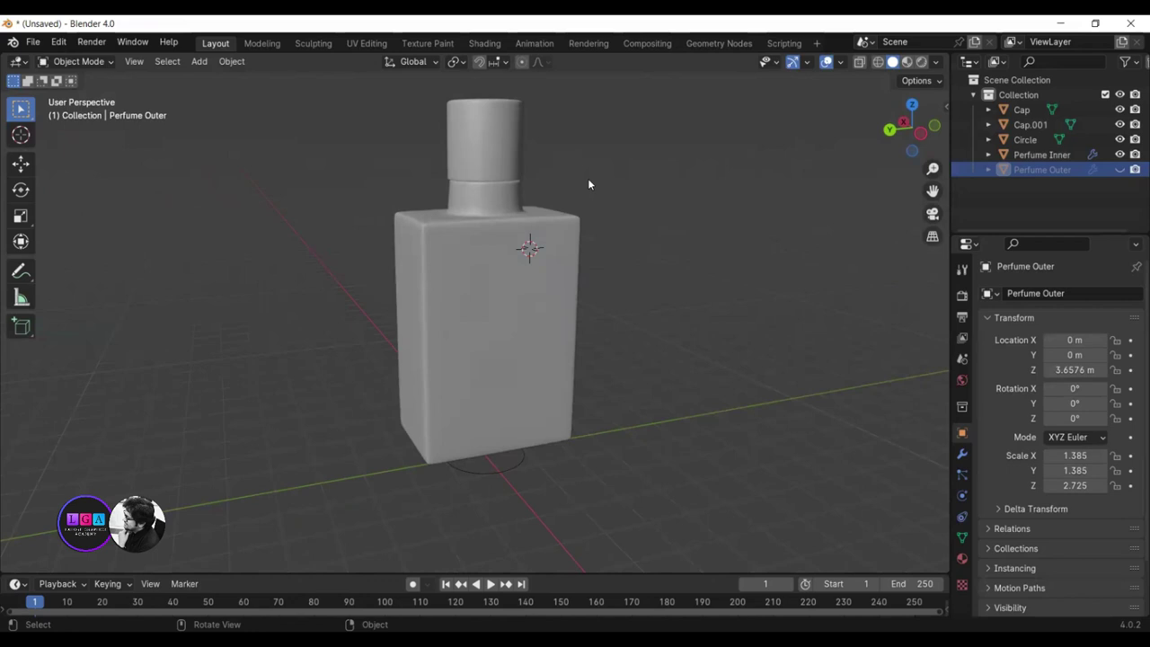
mouse_move(642, 203)
middle_mouse_down()
mouse_move(551, 282)
mouse_move(585, 276)
middle_mouse_up()
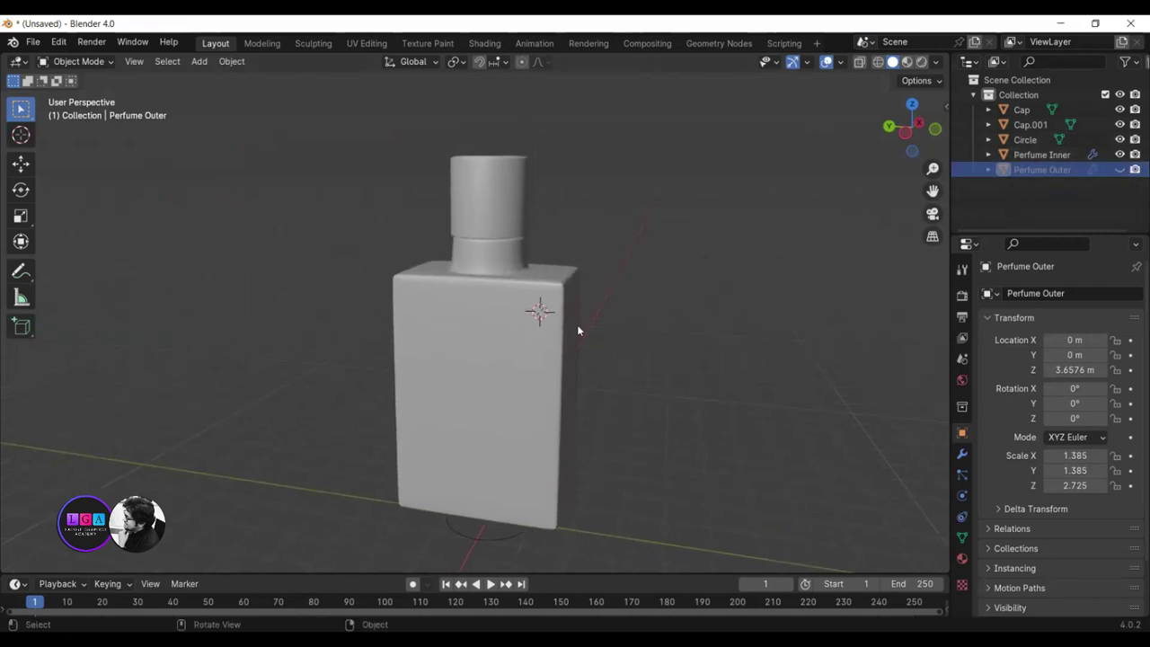
- Briefly show Perfume Outer for comparison, hide it again, and select Perfume Inner
left_click(1119, 169)
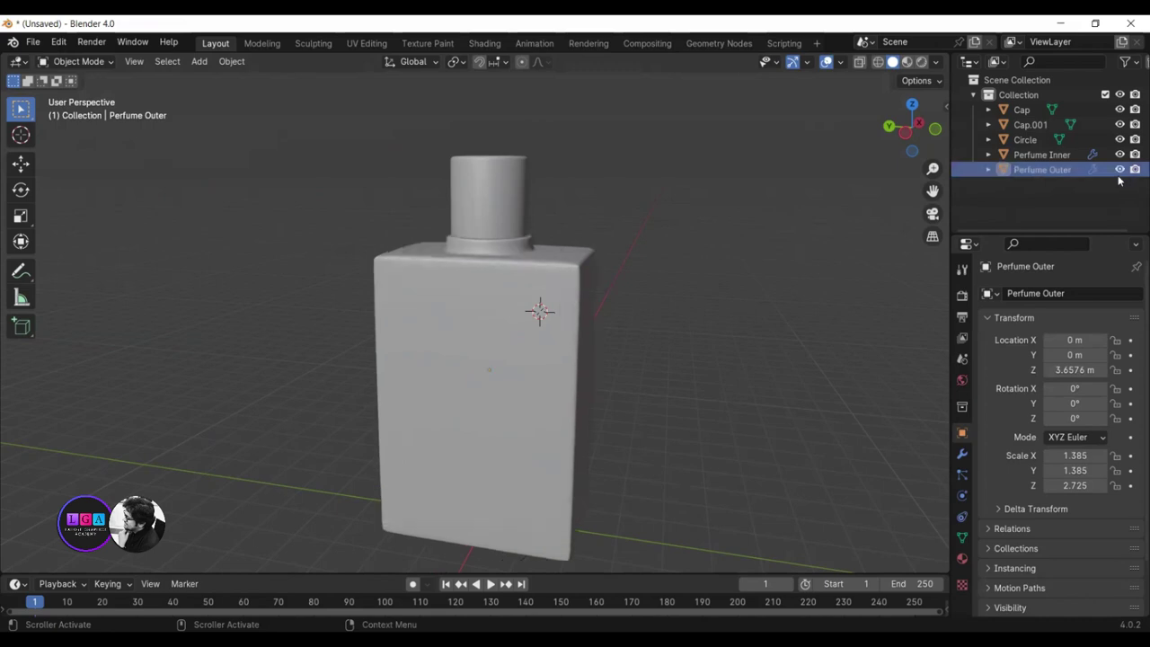
left_click(1119, 169)
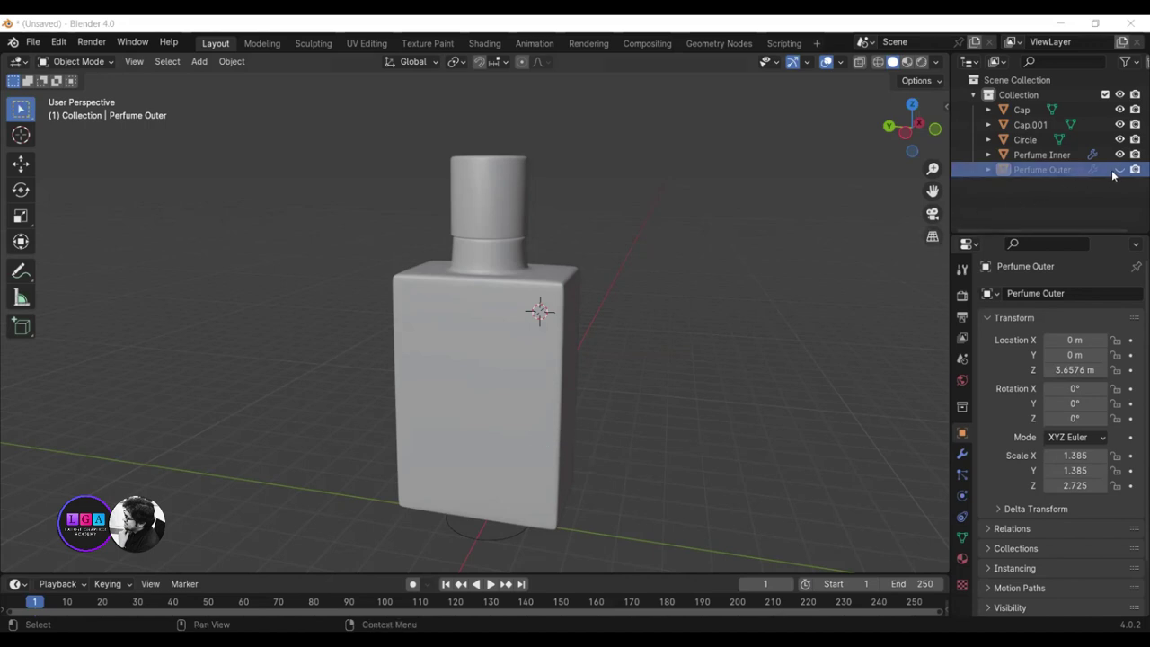
left_click(487, 332)
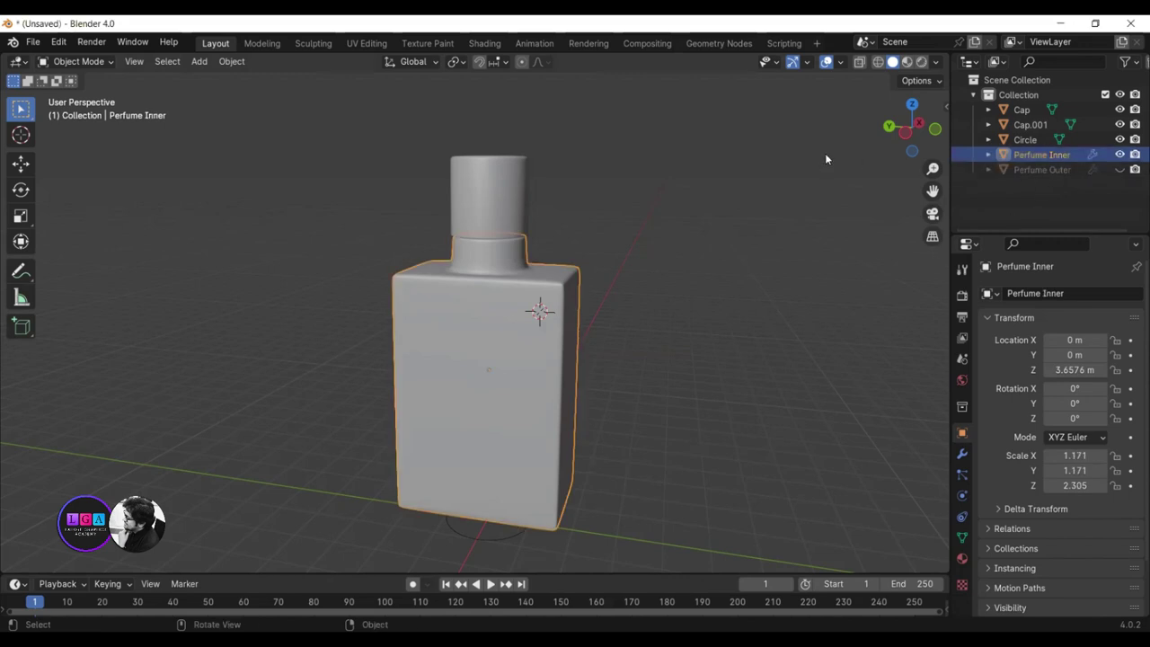
- Turn on the Face Orientation overlay to check normals, then select Perfume Outer in the Outliner
left_click(838, 64)
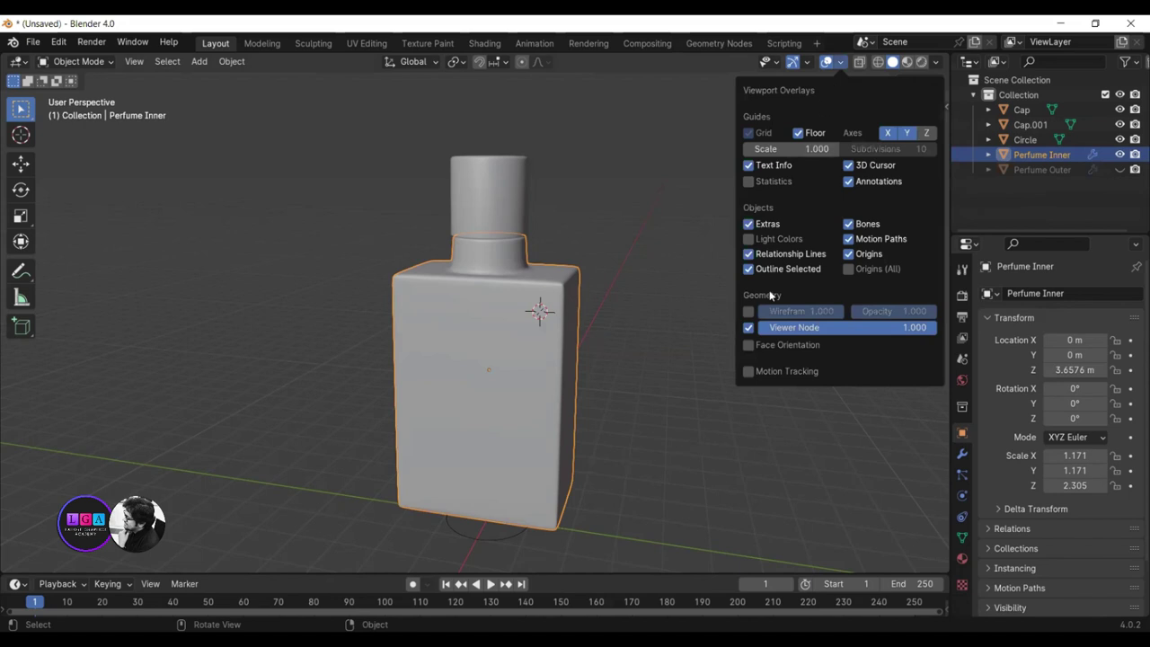
left_click(786, 345)
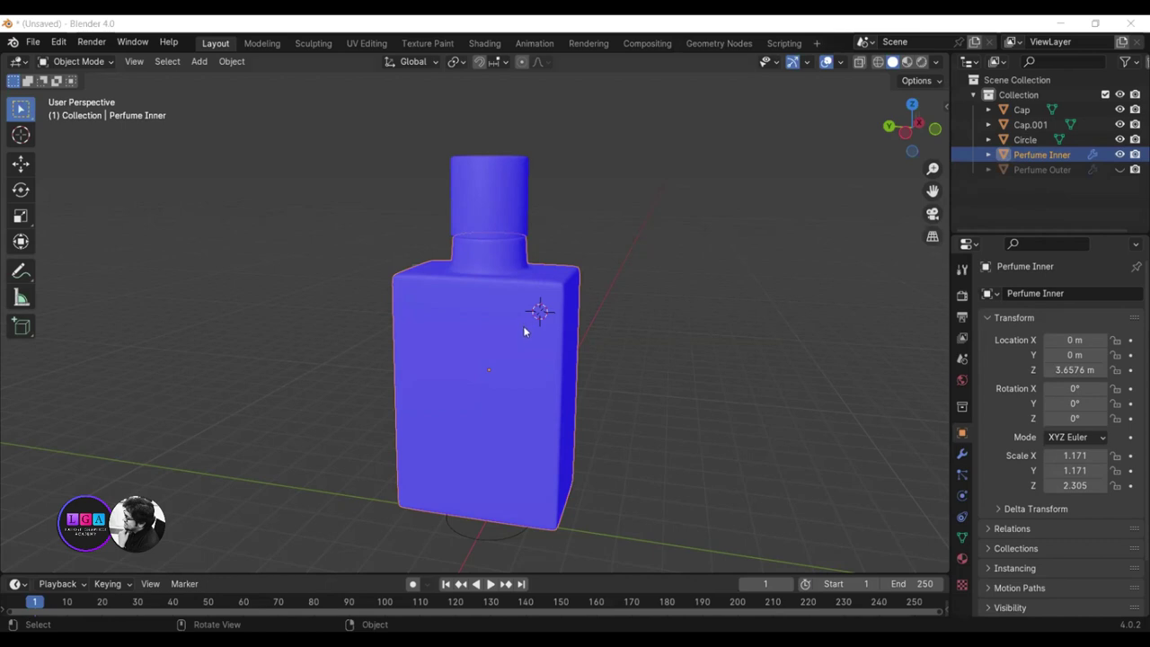
left_click(1016, 170)
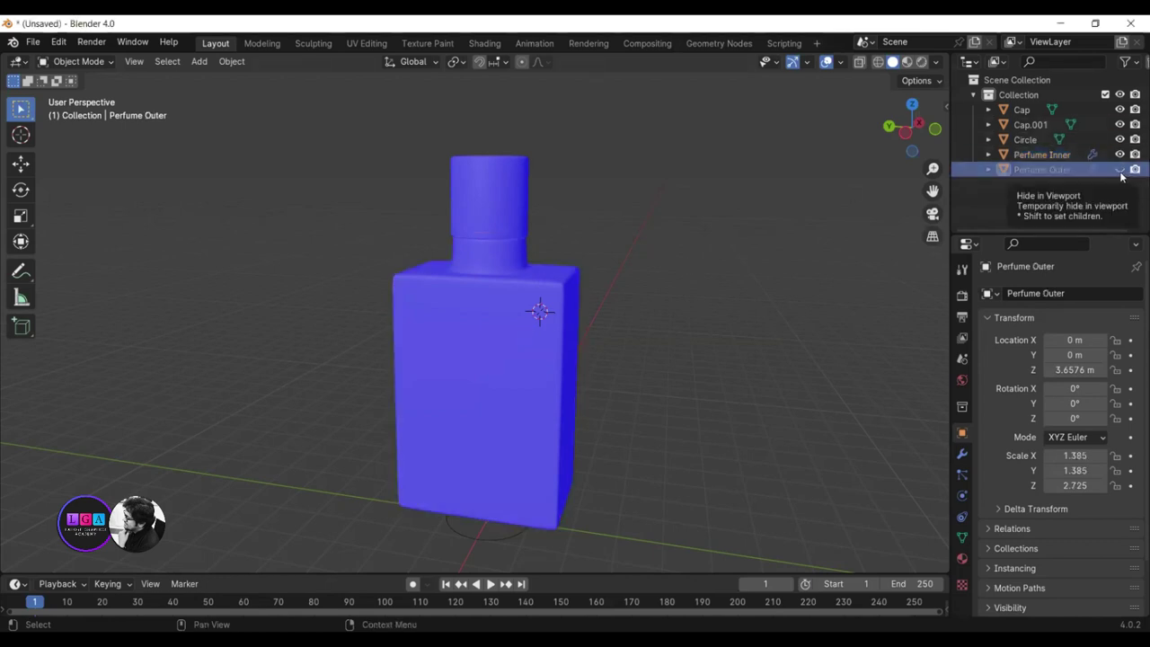
- Toggle Perfume Outer's visibility, leave it hidden, and select the Perfume Inner bottle
left_click(1120, 171)
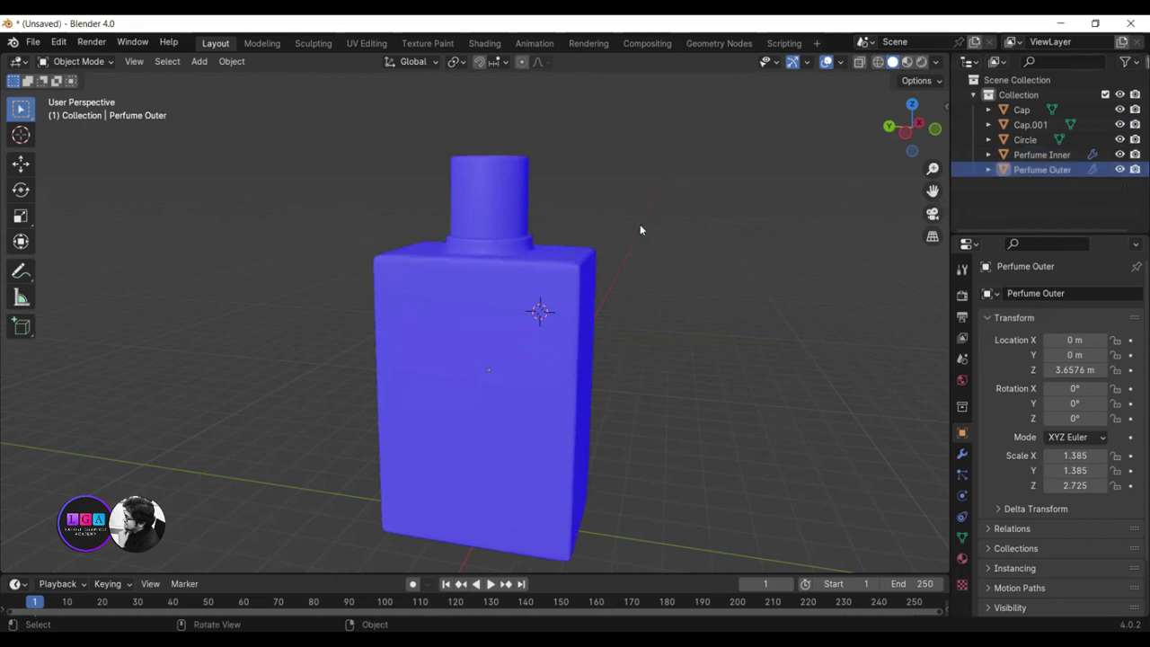
left_click(1120, 171)
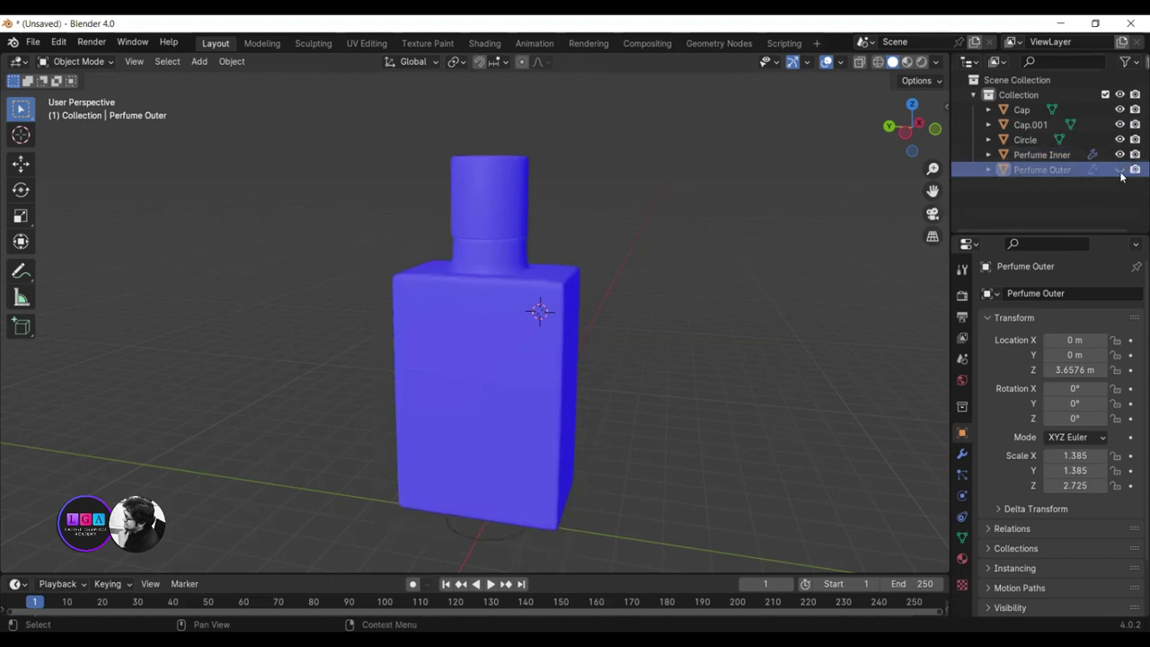
left_click(1119, 170)
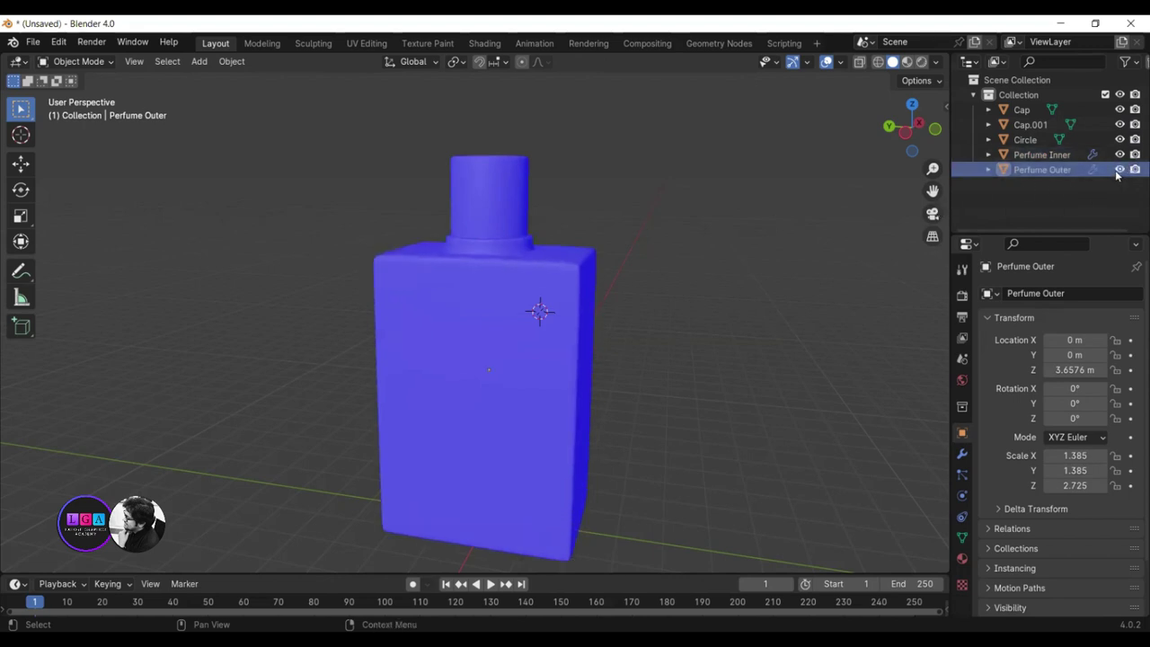
left_click(439, 282)
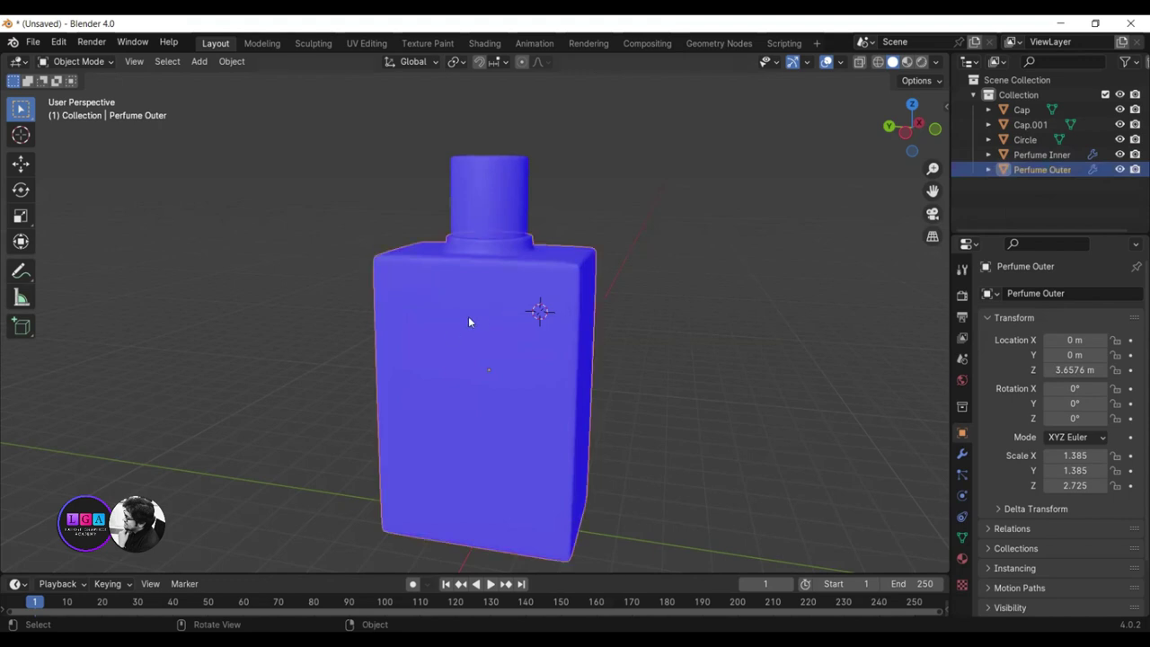
left_click(1120, 171)
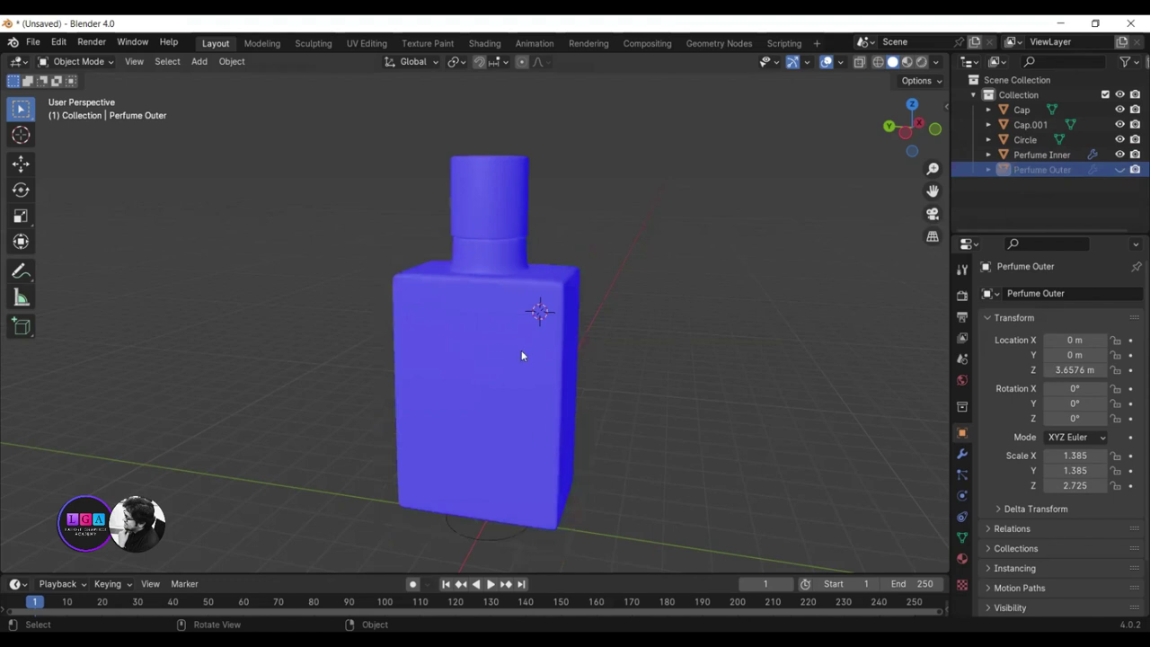
left_click(521, 351)
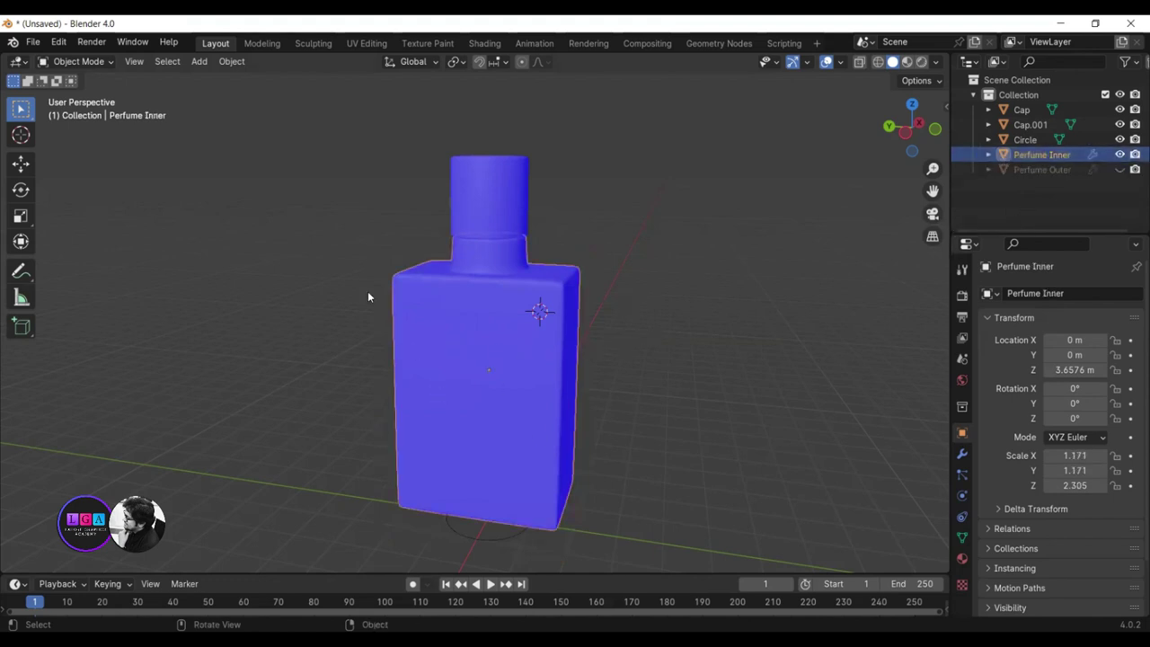
- In Edit Mode, select the whole Perfume Inner mesh and flip its normals
left_click(94, 61)
left_click(90, 95)
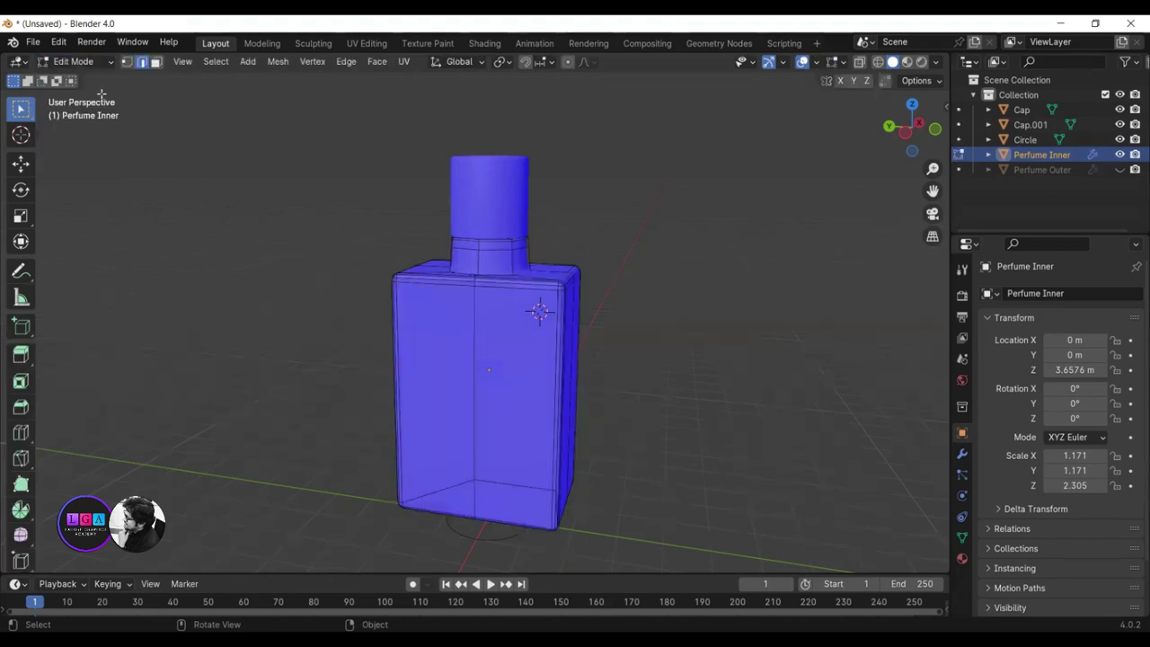
key("a")
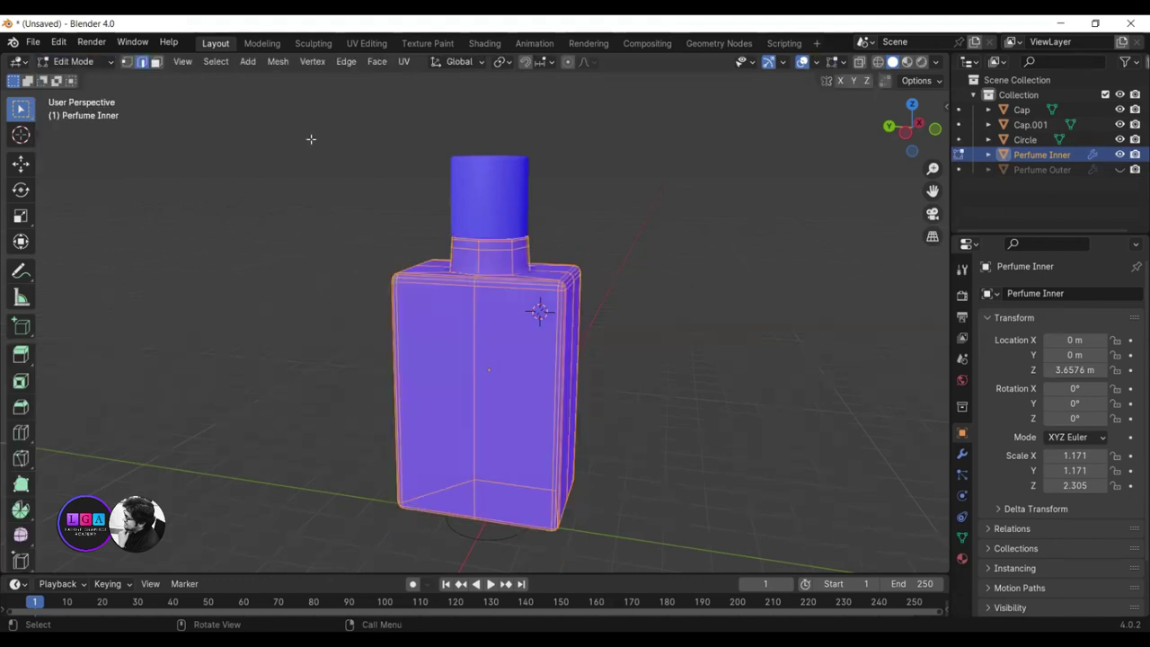
left_click(278, 63)
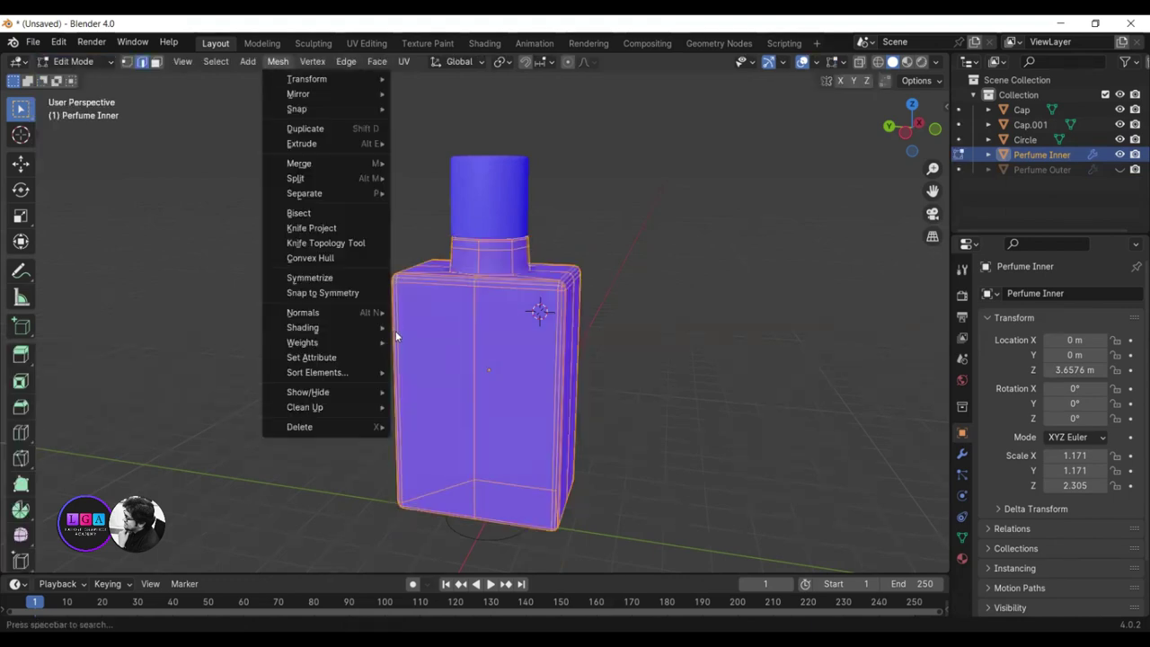
left_click(428, 312)
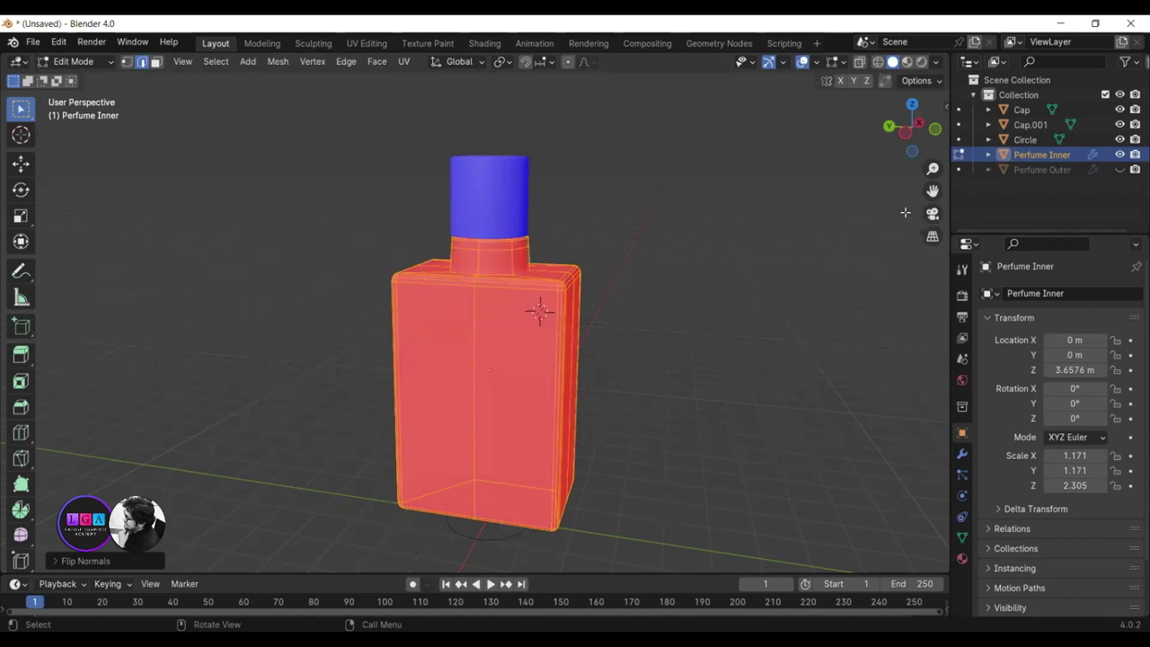
- Compare against Perfume Outer, return to Object Mode, and make Perfume Outer visible again
left_click(1013, 216)
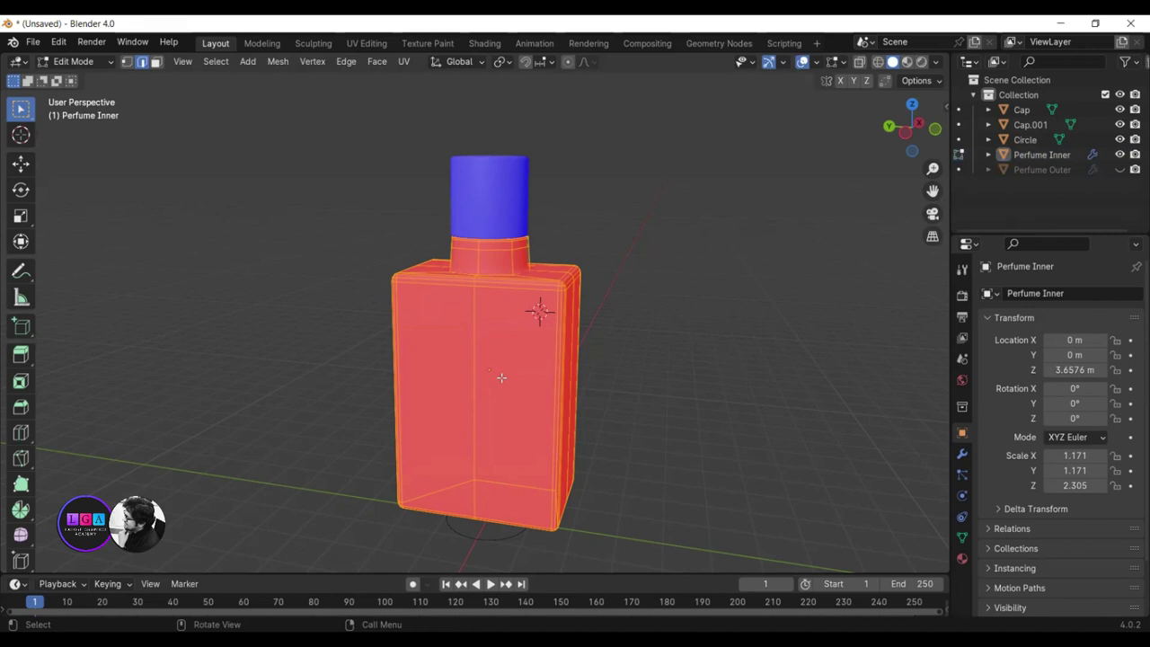
left_click(1120, 171)
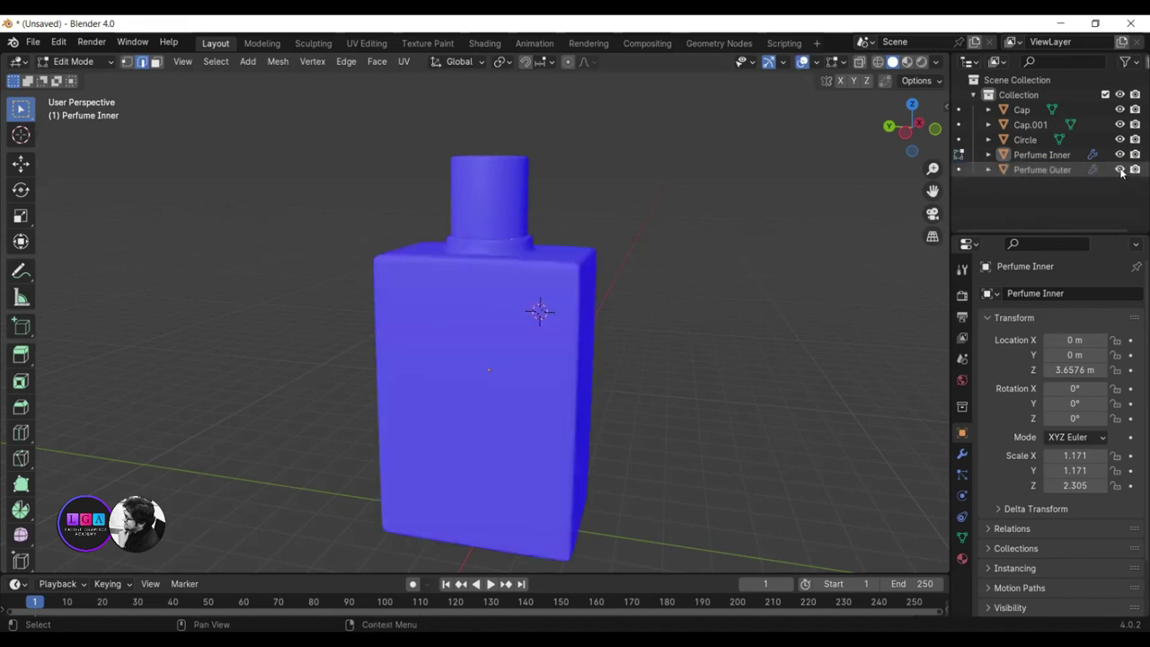
left_click(1120, 170)
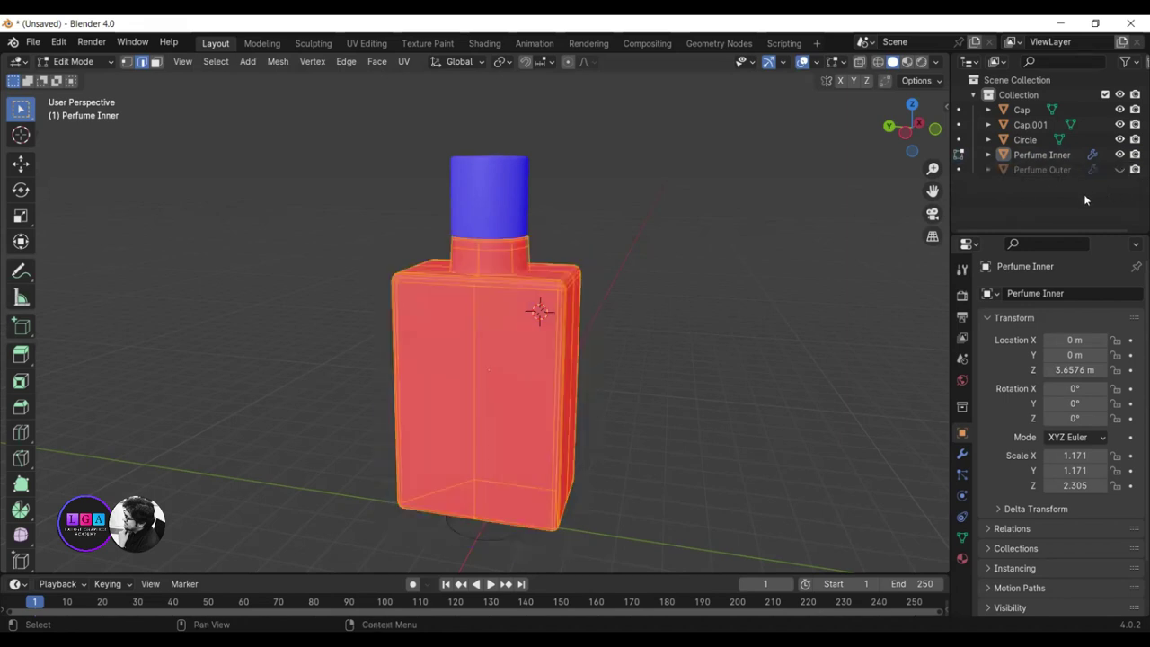
left_click(959, 162)
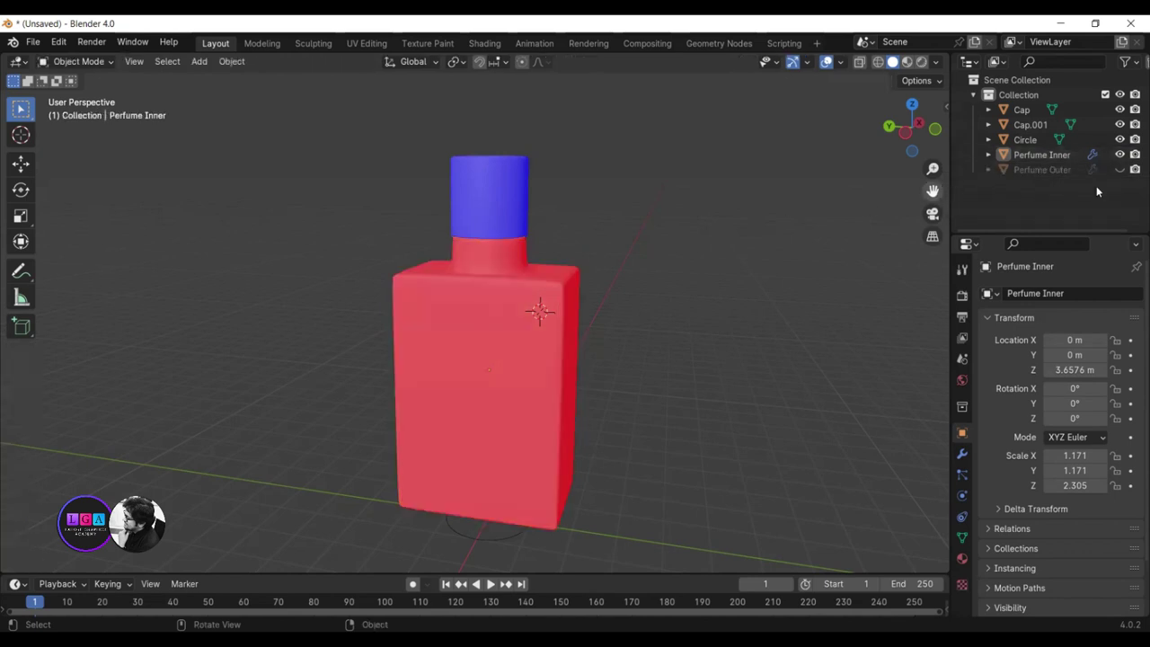
left_click(1119, 170)
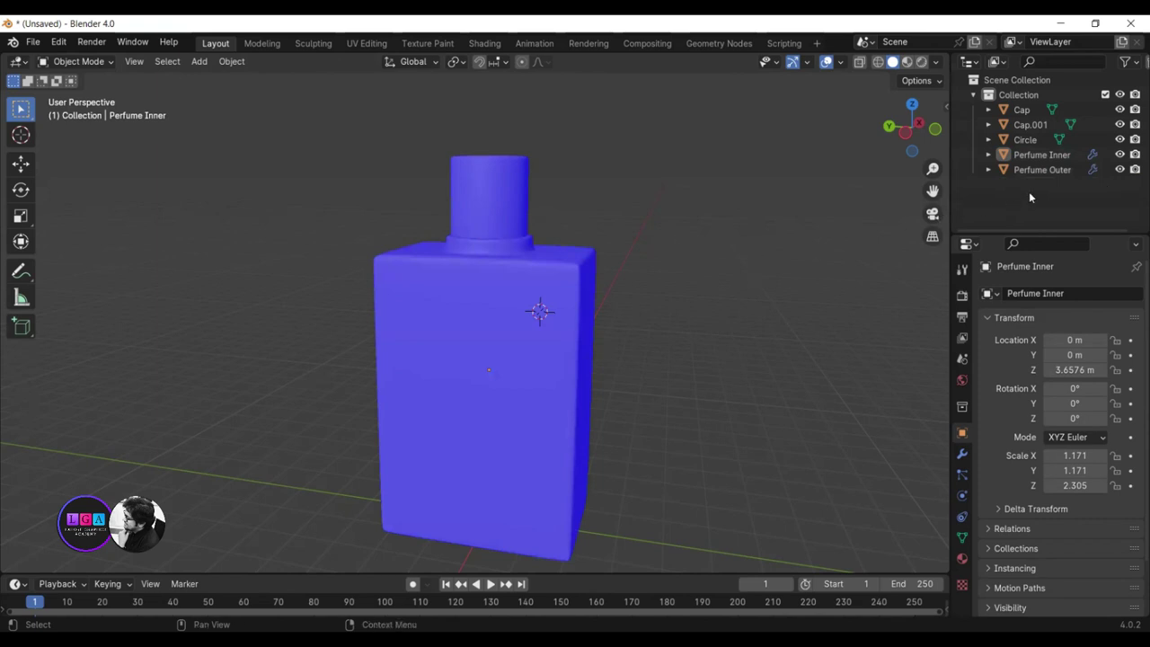
- Turn off the Face Orientation overlay and select both Perfume Inner and Perfume Outer
left_click(841, 62)
left_click(784, 345)
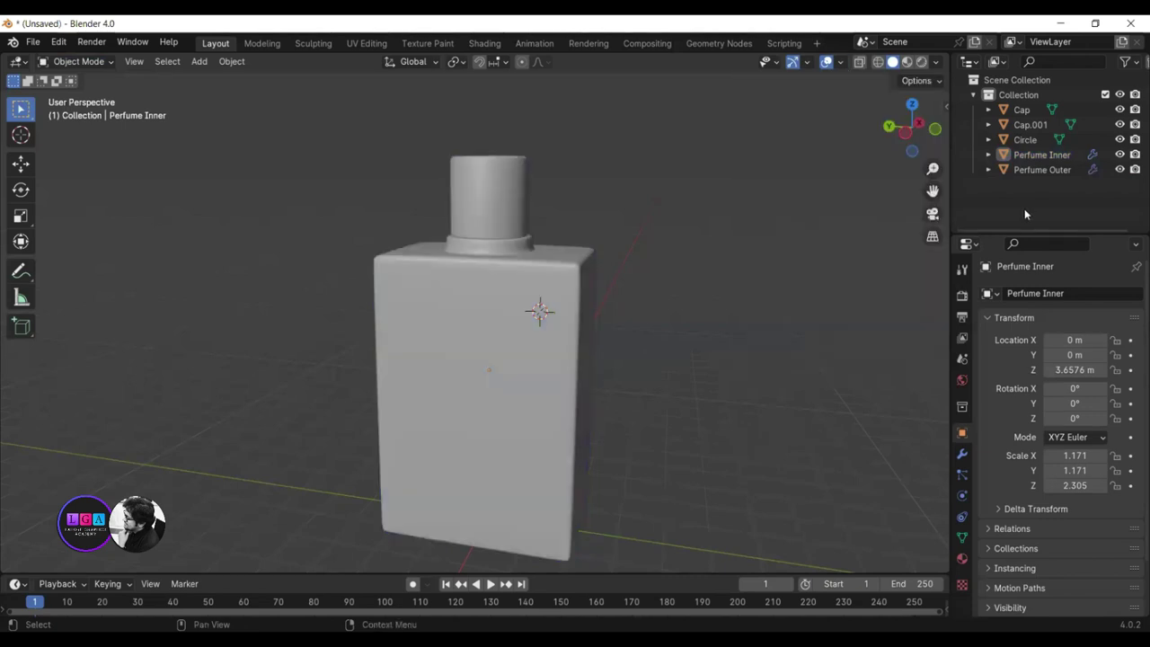
left_click_drag(1039, 198, 1025, 155)
- Join the two perfume shells into one object and toggle its visibility to check it
right_click(537, 357)
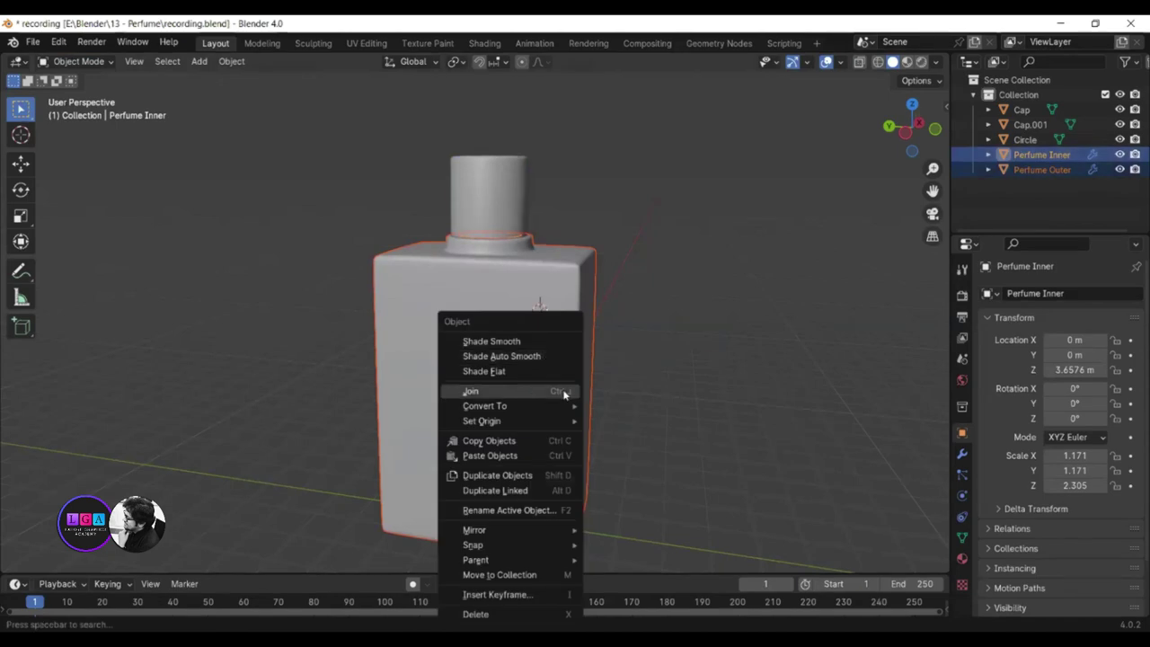
left_click(564, 392)
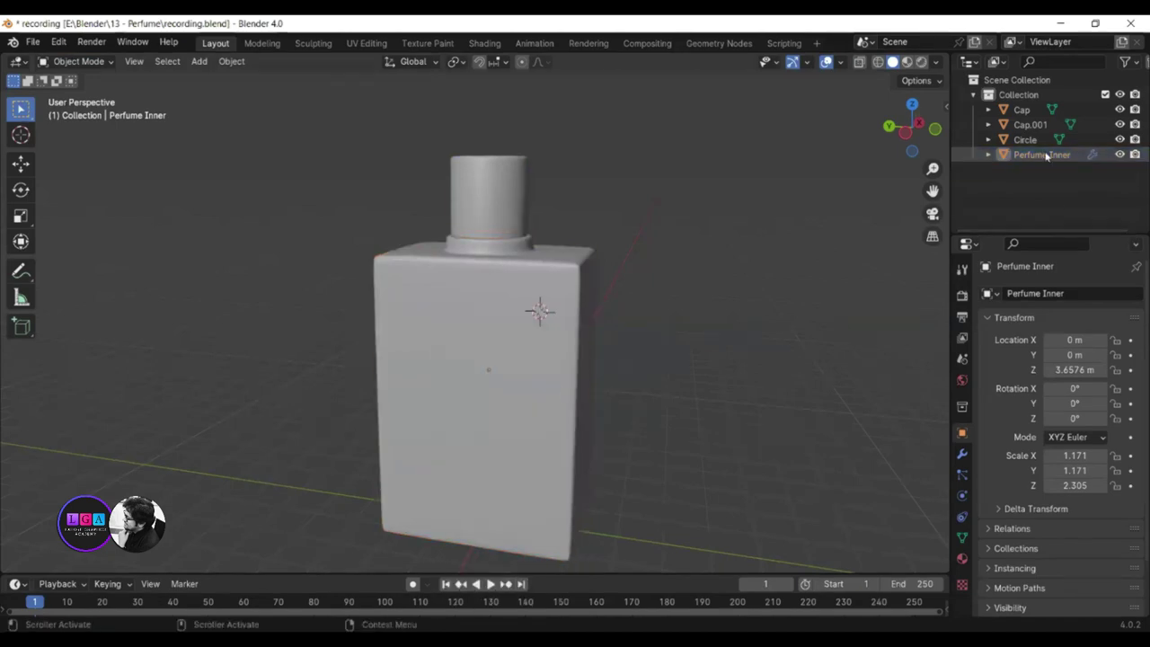
left_click(1120, 156)
left_click(1123, 155)
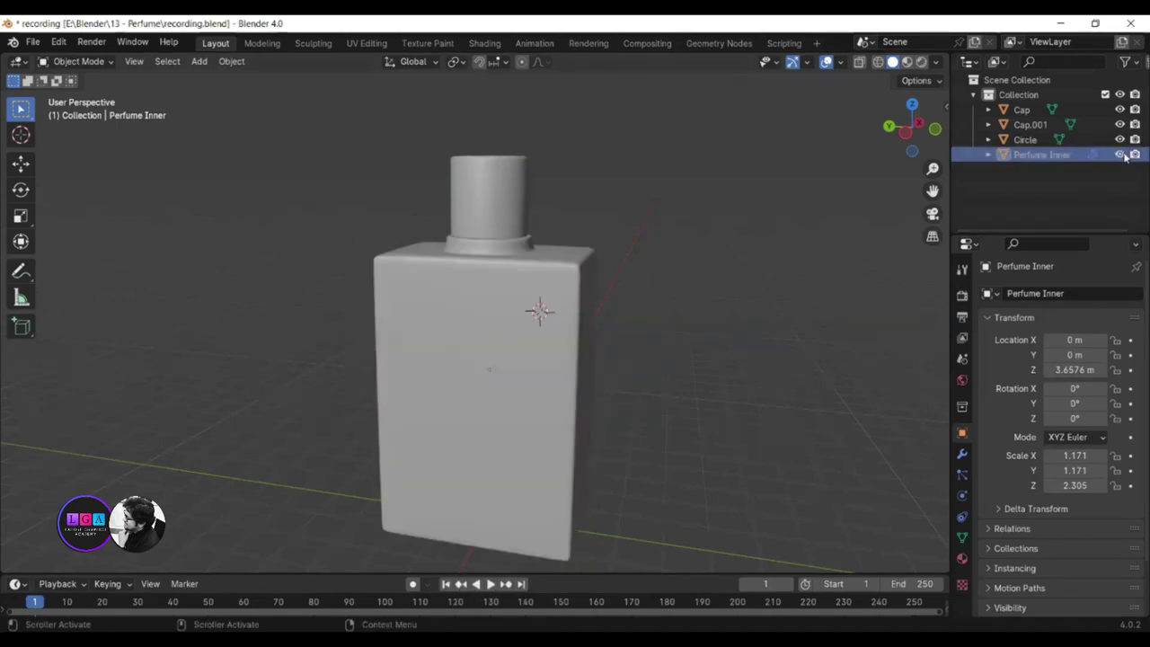